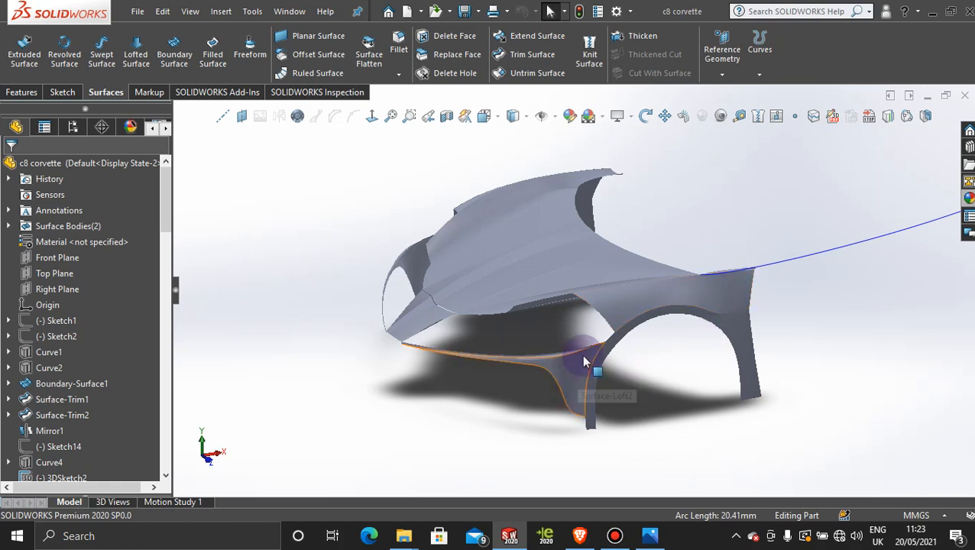
# Examine the car's front-end surfaces and compare them with the reference photo of the red Corvette.
pyautogui.moveTo(638, 405); pyautogui.dragTo(668, 403, button='middle')
pyautogui.scroll(3, 668, 403)
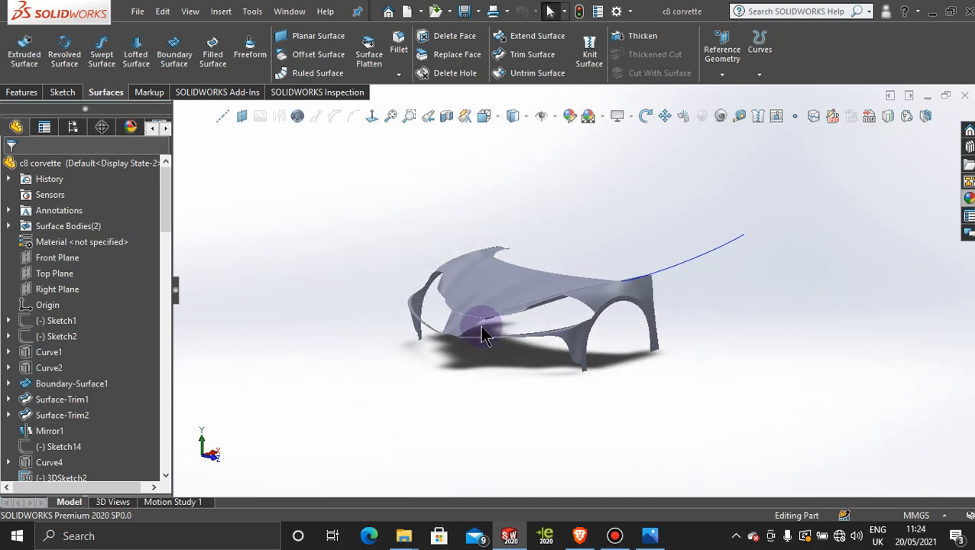
pyautogui.scroll(-6, 483, 333)
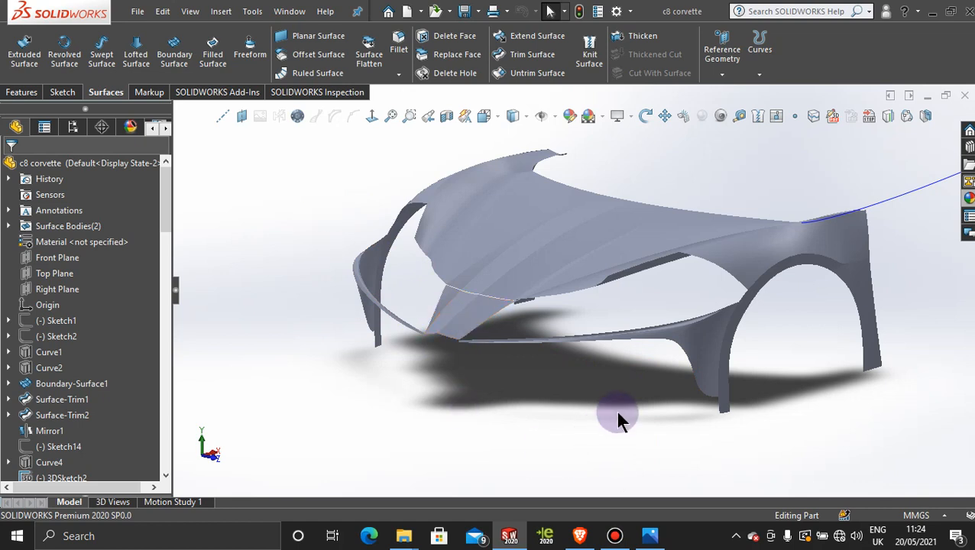
pyautogui.moveTo(619, 416); pyautogui.dragTo(522, 384, button='middle')
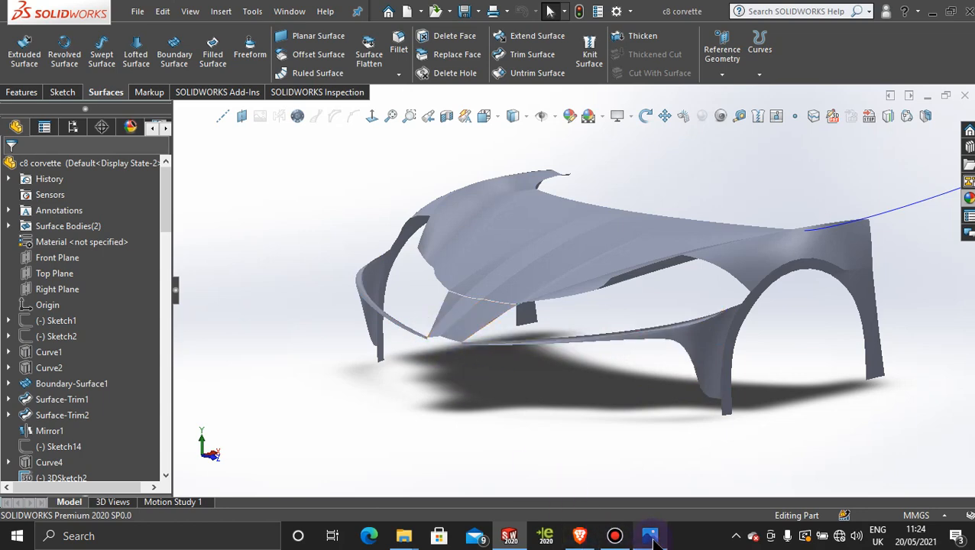
pyautogui.moveTo(650, 537)
pyautogui.click(660, 456)
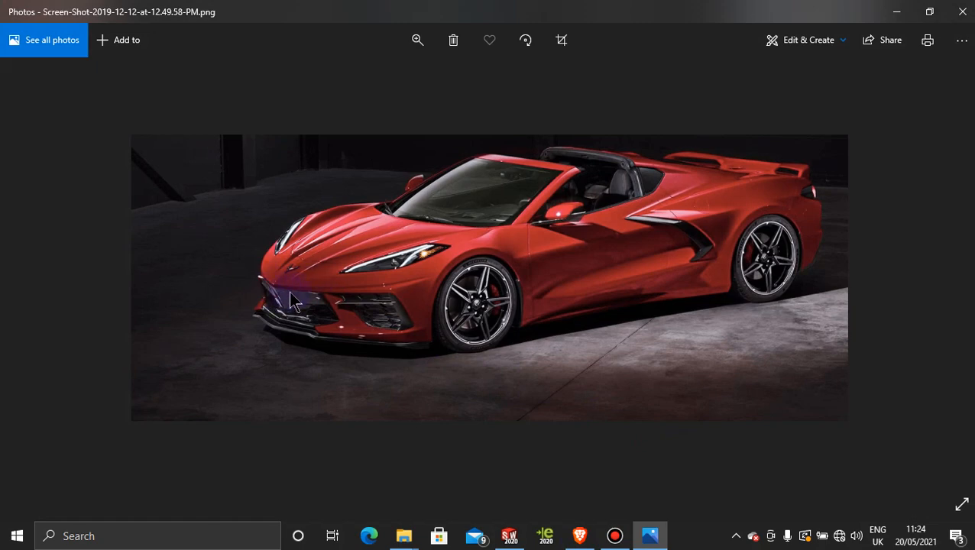
pyautogui.click(894, 13)
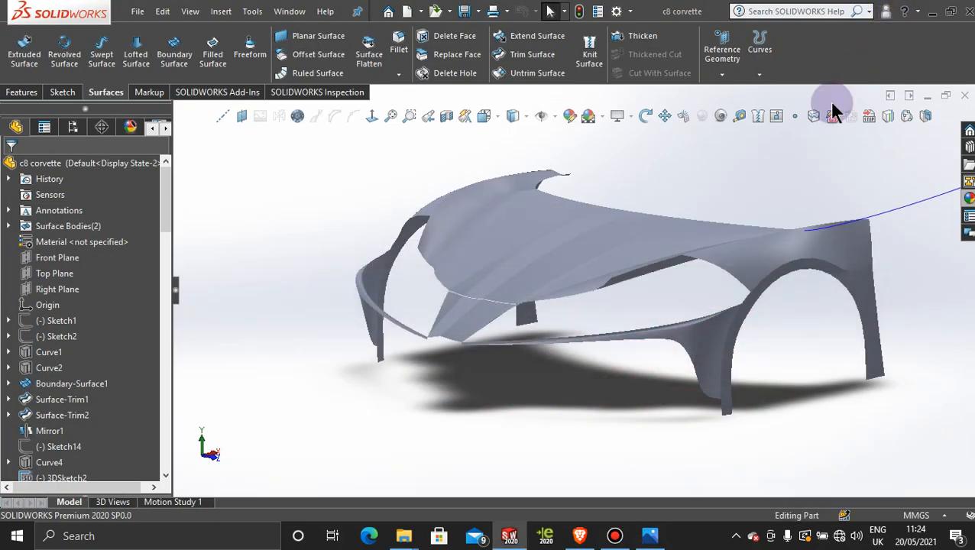
# Delete the Surface-Knit11 feature from the end of the feature history.
pyautogui.scroll(-20, 135, 383)
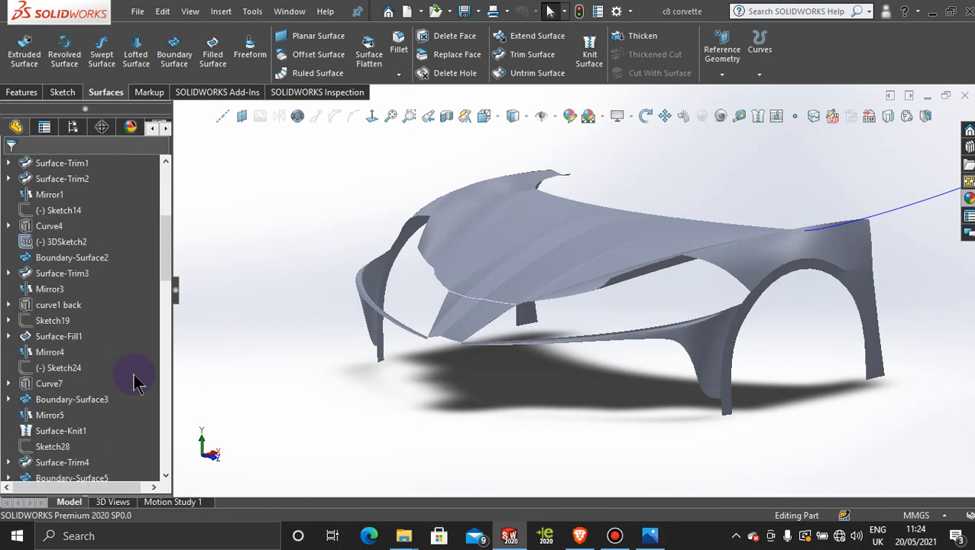
pyautogui.scroll(-1, 135, 383)
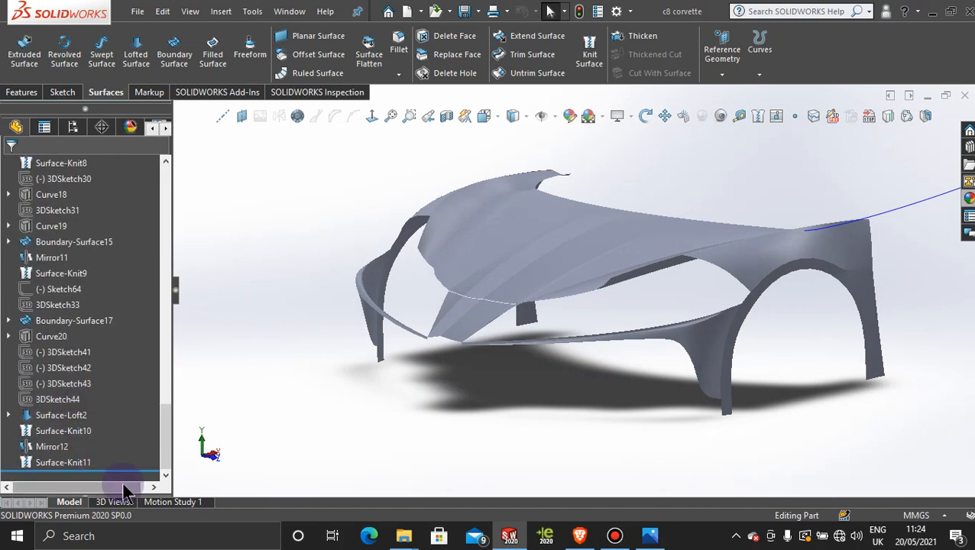
pyautogui.rightClick(80, 463)
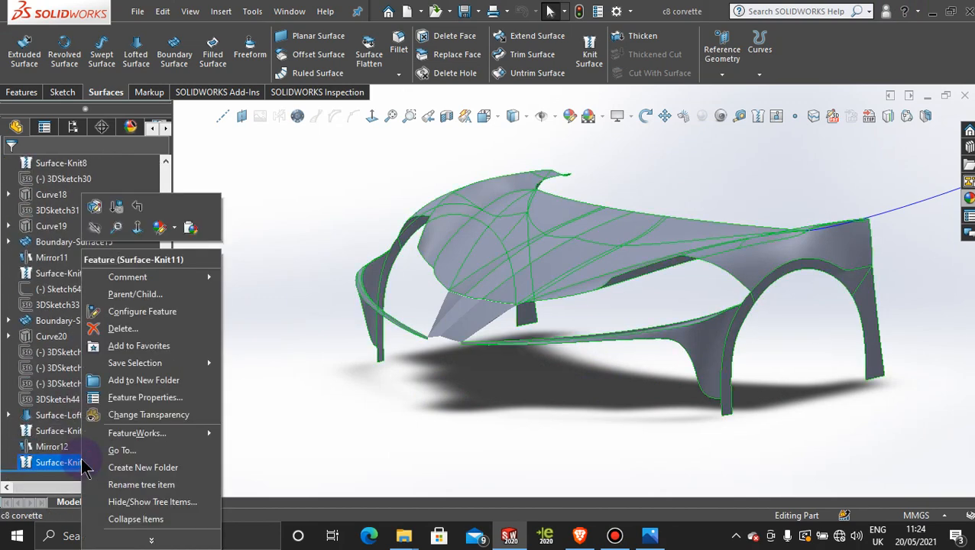
pyautogui.click(126, 330)
pyautogui.click(598, 197)
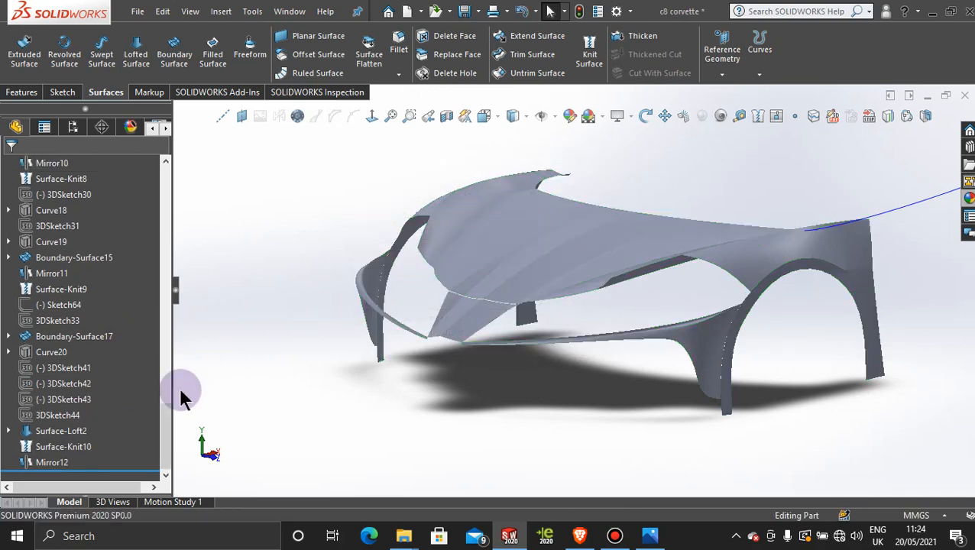
# Delete the Mirror12 and Surface-Knit10 features so that Surface-Loft2 is the last feature.
pyautogui.rightClick(59, 464)
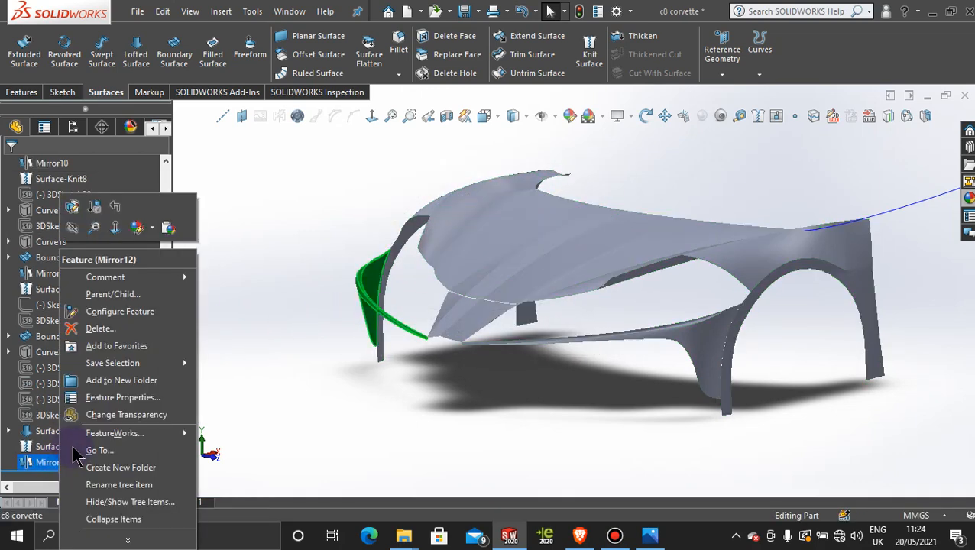
pyautogui.click(118, 328)
pyautogui.click(579, 202)
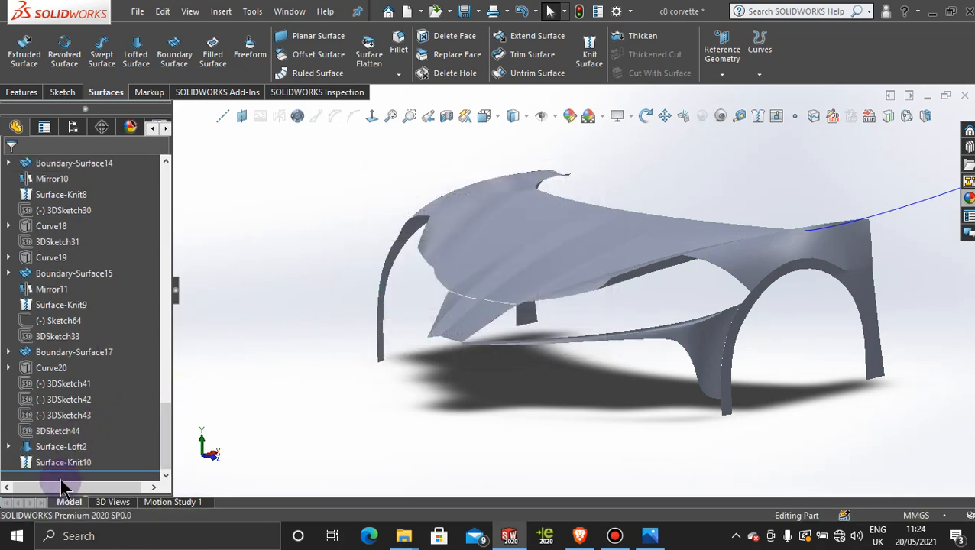
pyautogui.rightClick(73, 466)
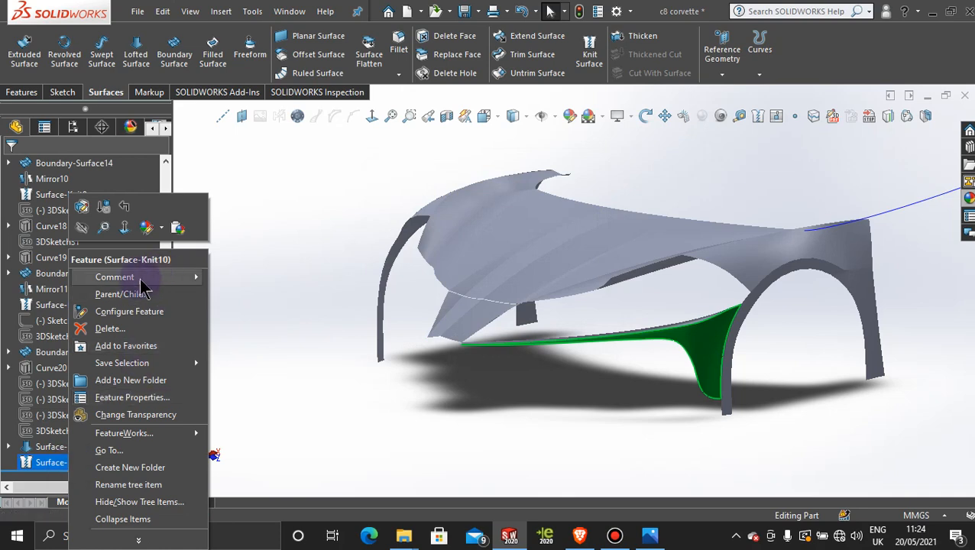
pyautogui.click(114, 330)
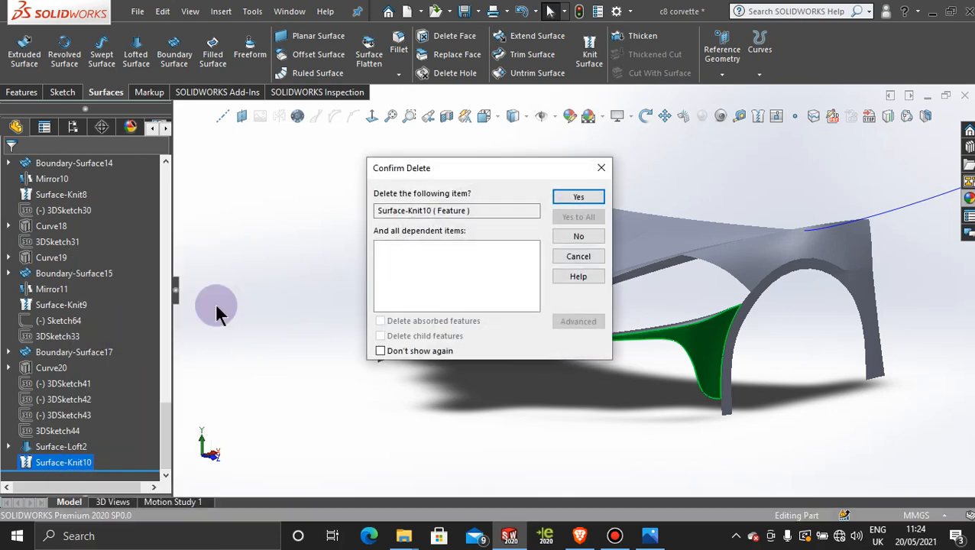
pyautogui.click(563, 198)
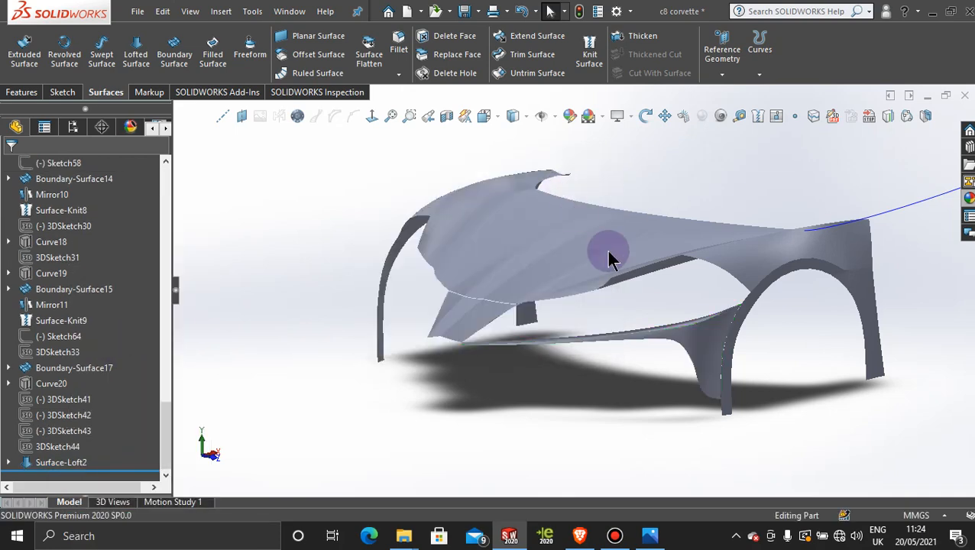
# Activate Display State 1 to show the reference images and planes around the body surfaces.
pyautogui.scroll(3, 692, 363)
pyautogui.moveTo(657, 344); pyautogui.dragTo(624, 341, button='middle')
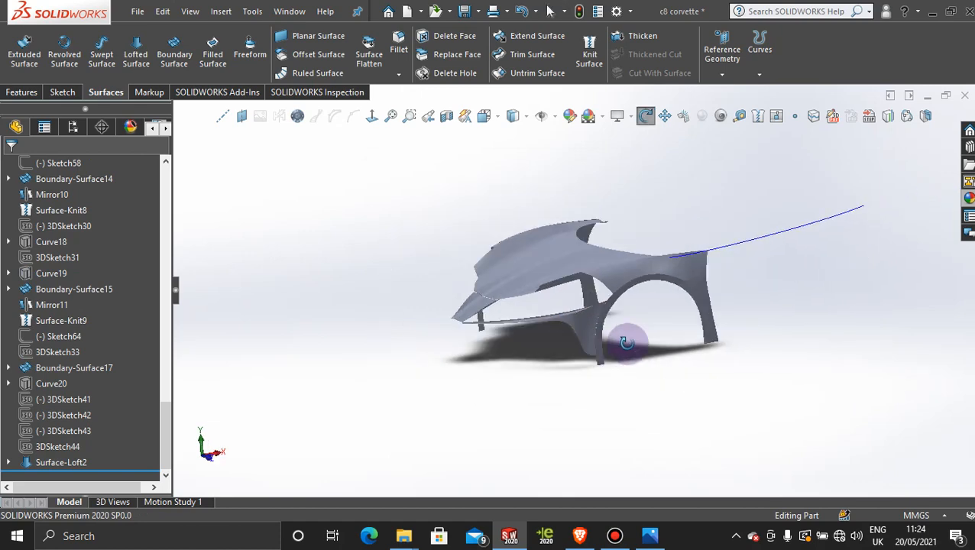
pyautogui.click(73, 127)
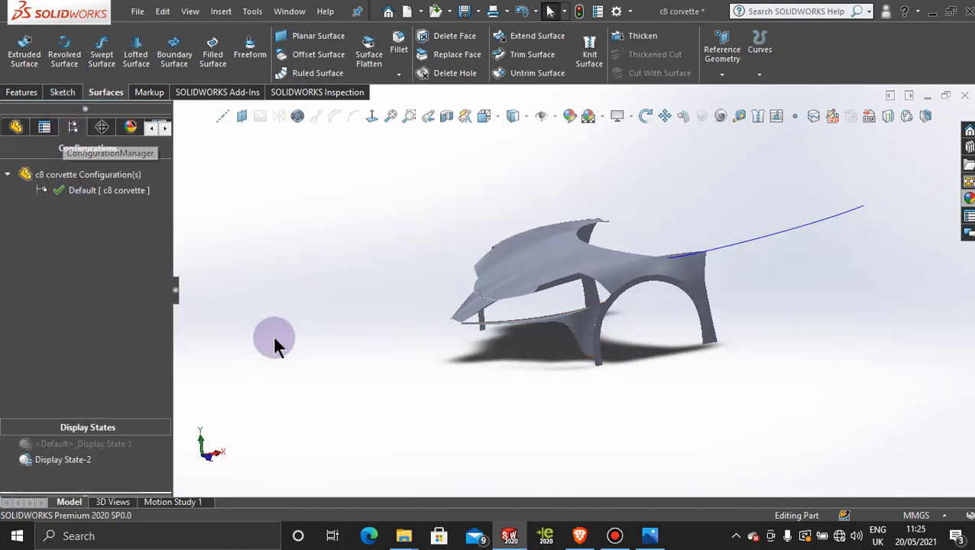
pyautogui.doubleClick(115, 448)
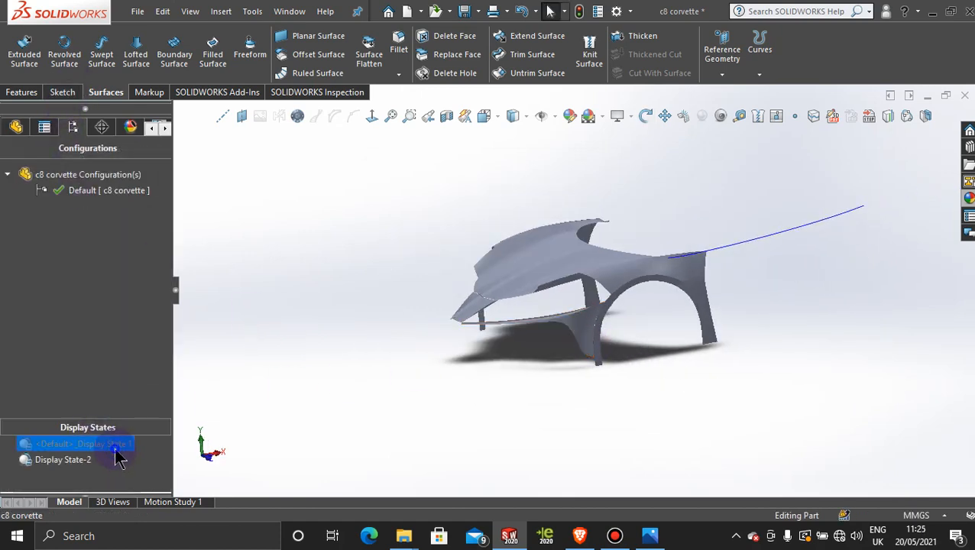
pyautogui.moveTo(603, 420); pyautogui.dragTo(605, 409, button='middle')
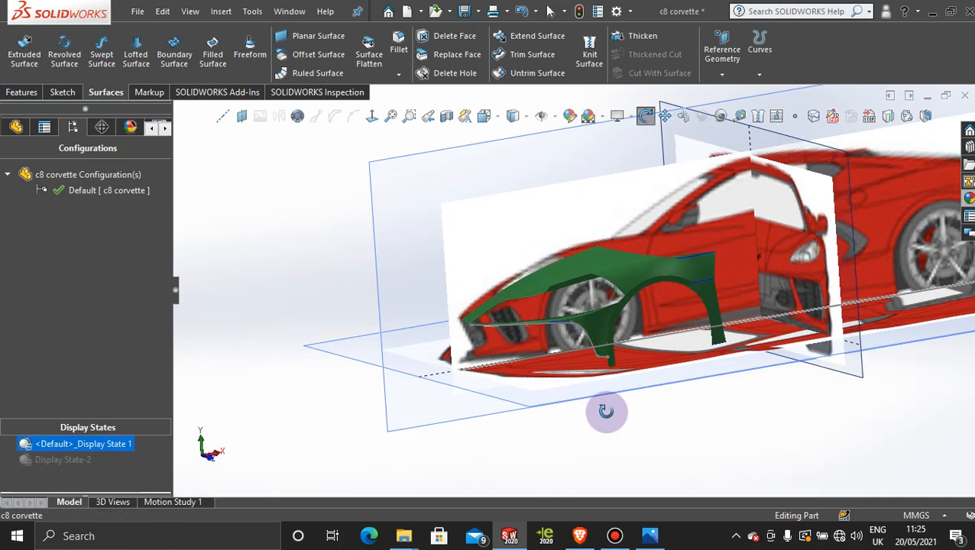
# Start a new sketch on the Front Plane, viewed normal to it at the lower end of the Surface-Loft2 bumper surface.
pyautogui.click(378, 165)
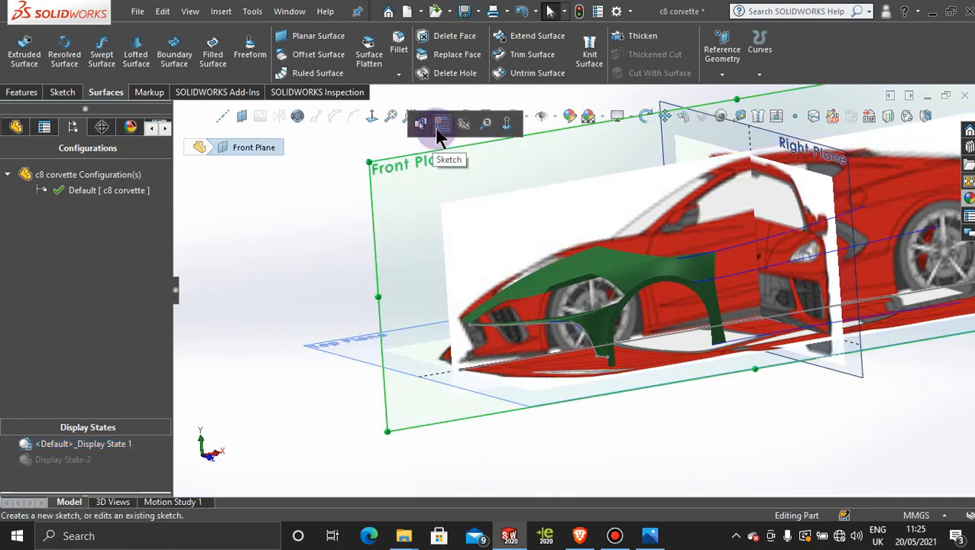
pyautogui.click(435, 125)
pyautogui.click(368, 120)
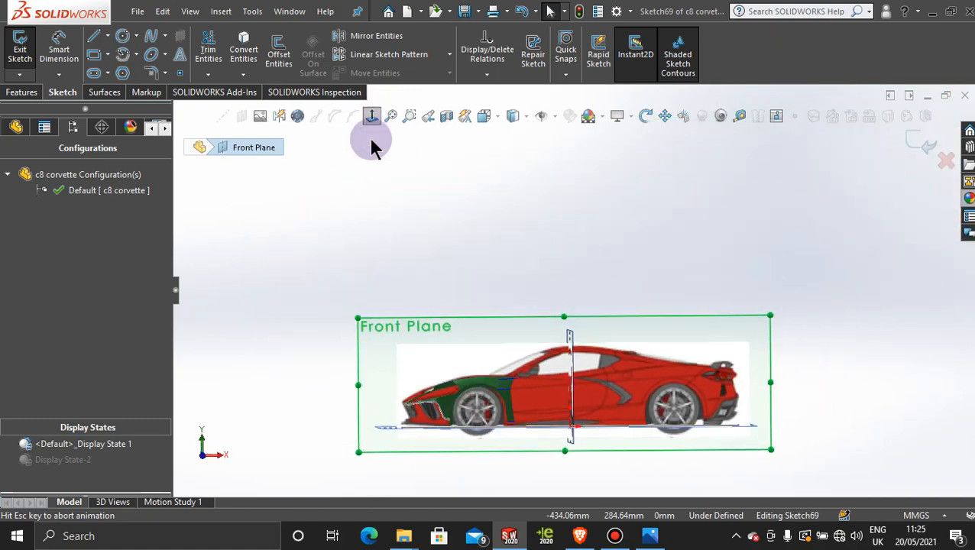
pyautogui.scroll(-6, 431, 393)
pyautogui.scroll(-6, 446, 328)
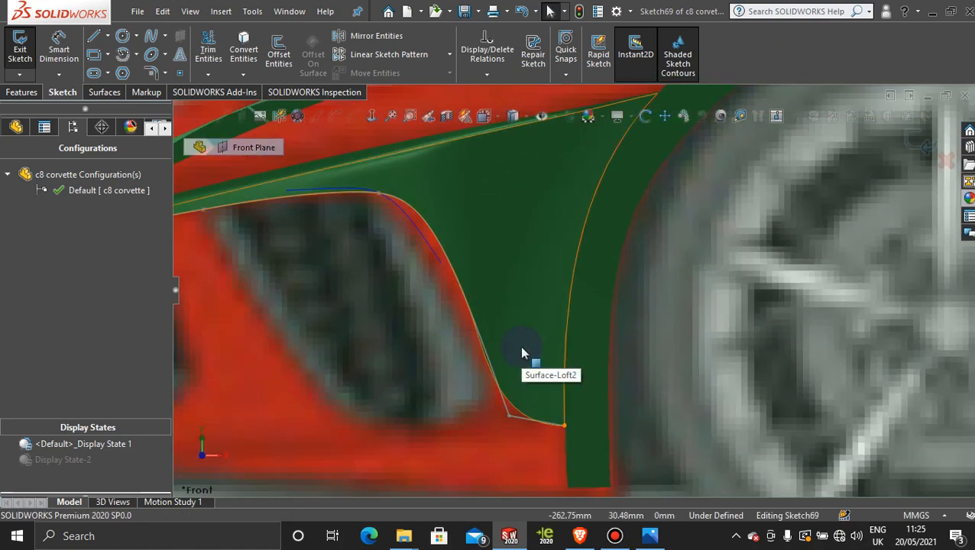
# Sketch a closed three-line triangle from the bumper surface's lower corner by the wheel arch, with one side cutting diagonally across its curved edge.
pyautogui.click(95, 37)
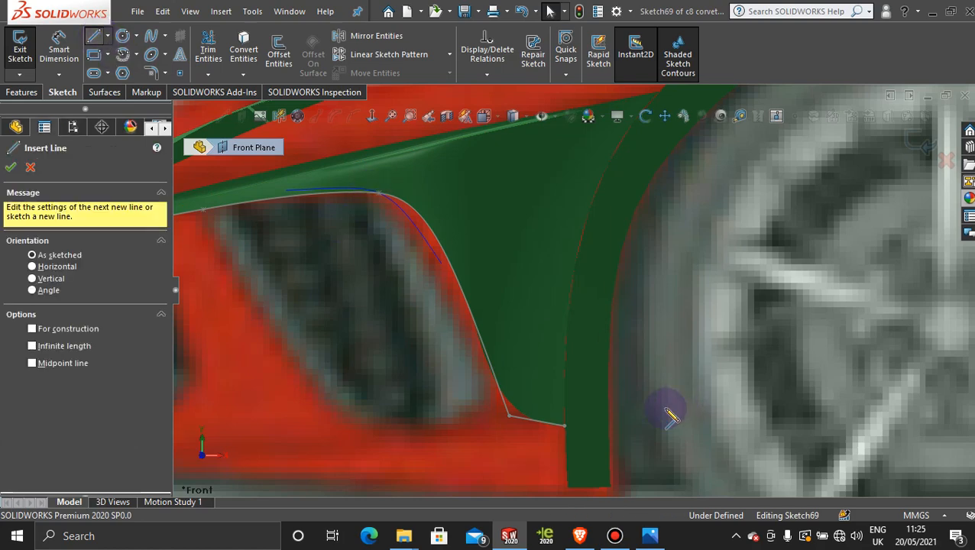
pyautogui.click(565, 426)
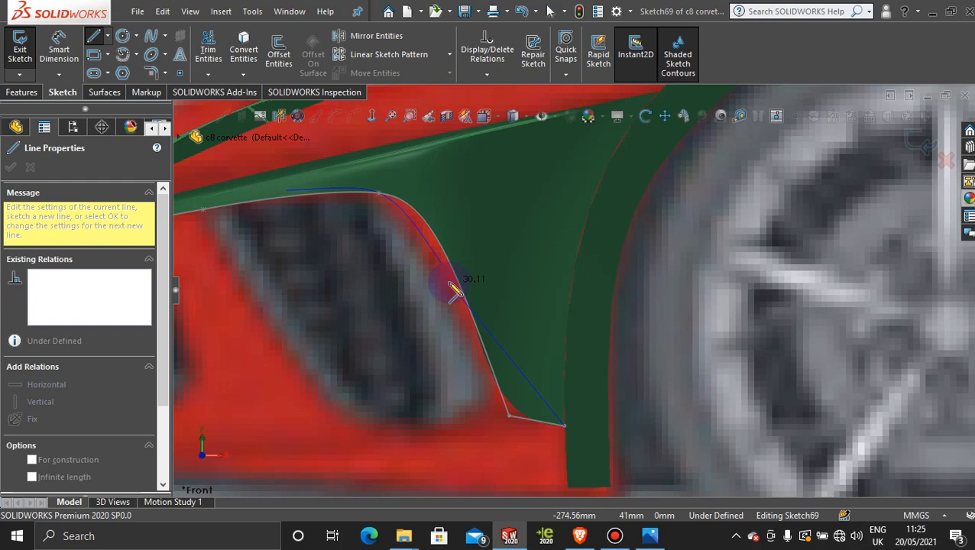
pyautogui.scroll(-3, 454, 291)
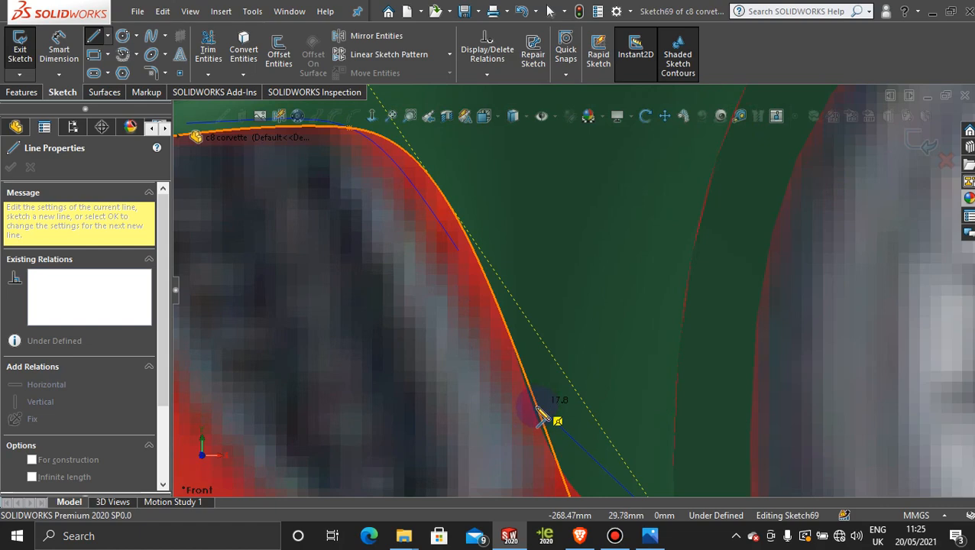
pyautogui.click(486, 298)
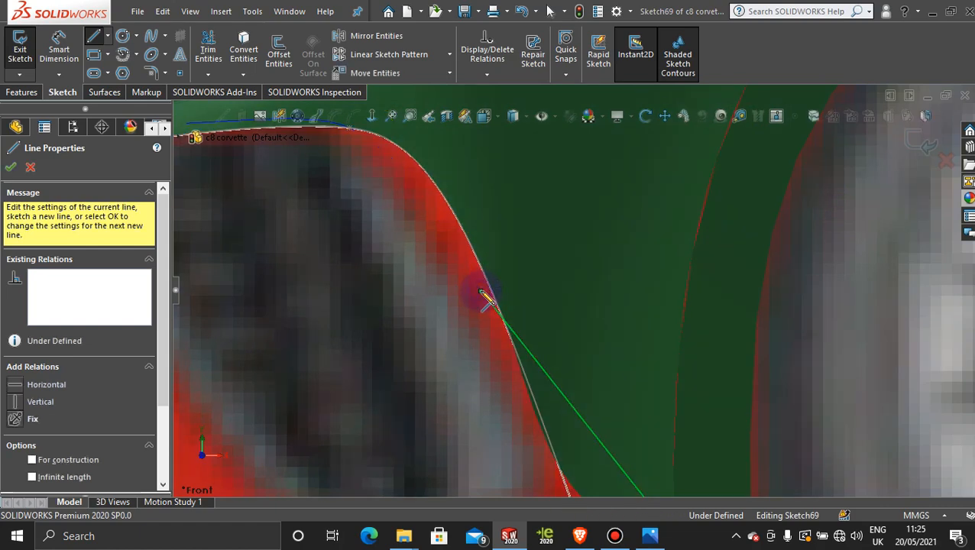
pyautogui.scroll(2, 497, 417)
pyautogui.click(537, 428)
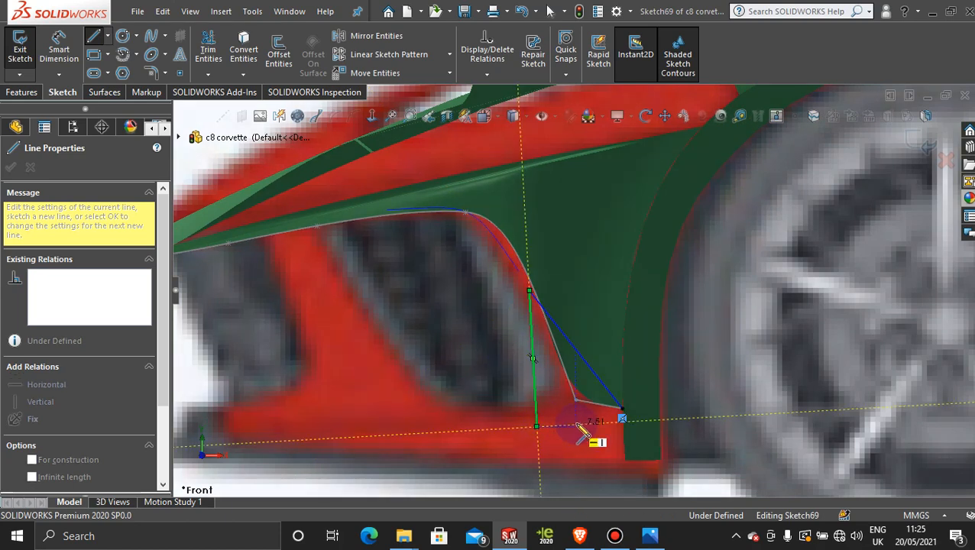
pyautogui.click(622, 411)
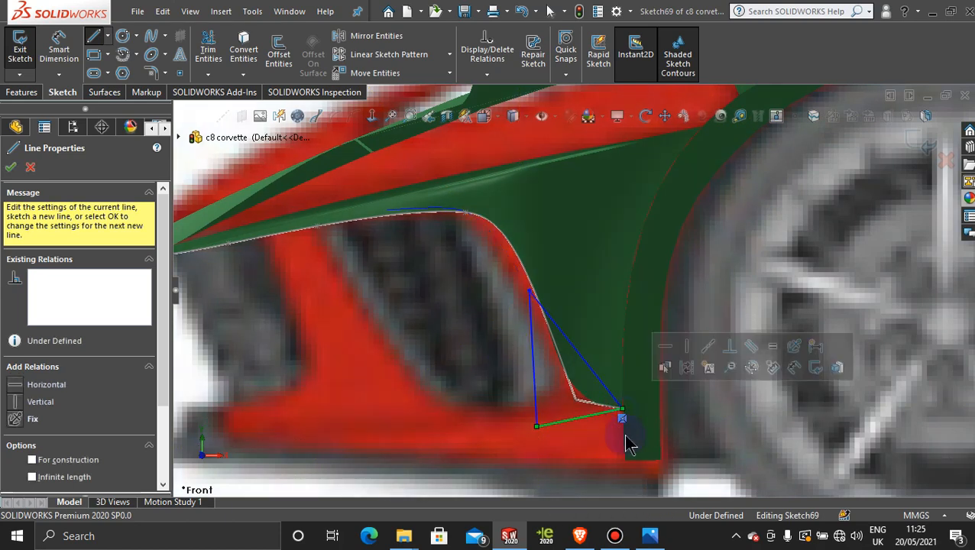
pyautogui.click(11, 167)
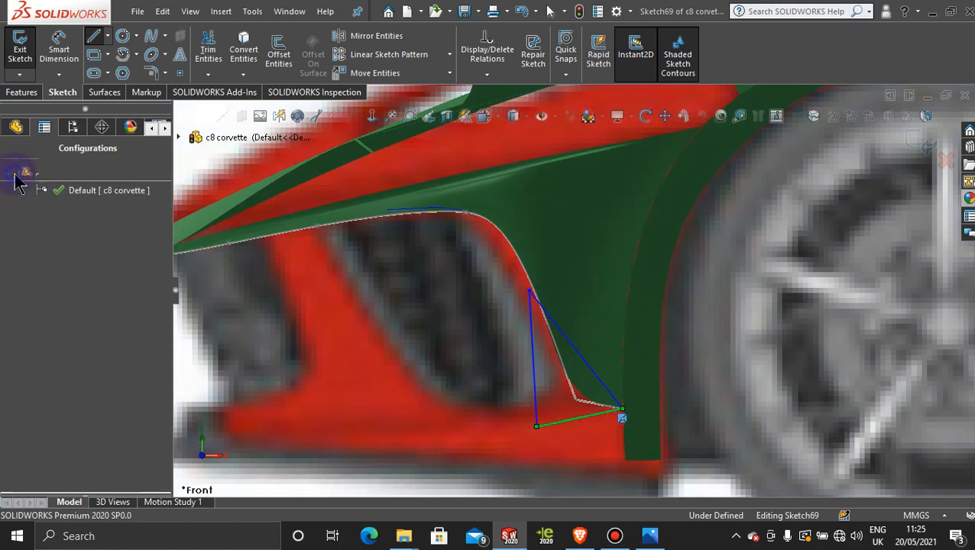
pyautogui.click(11, 168)
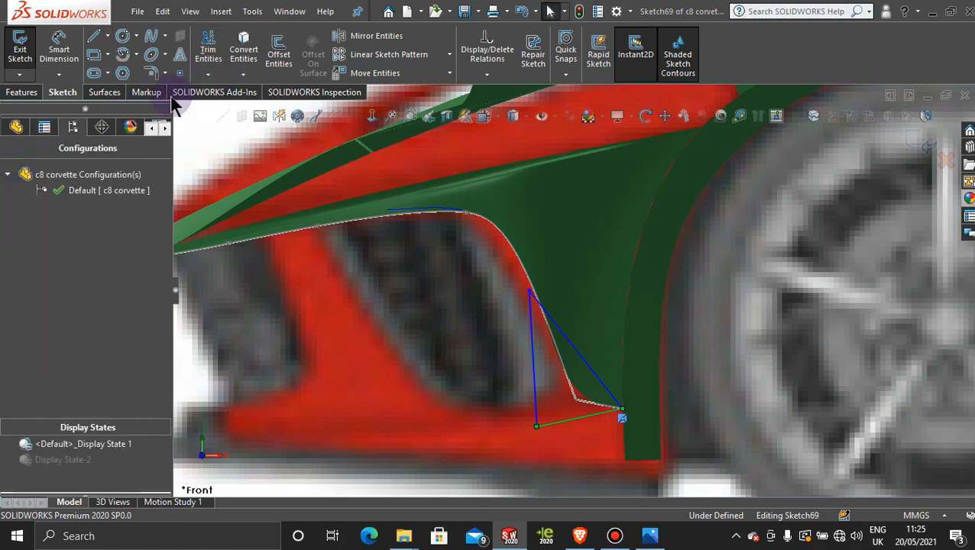
# Trim the loft surface with Sketch69, removing the small lower piece Surface-Loft2-Trim0 inside the triangle.
pyautogui.click(104, 91)
pyautogui.click(520, 53)
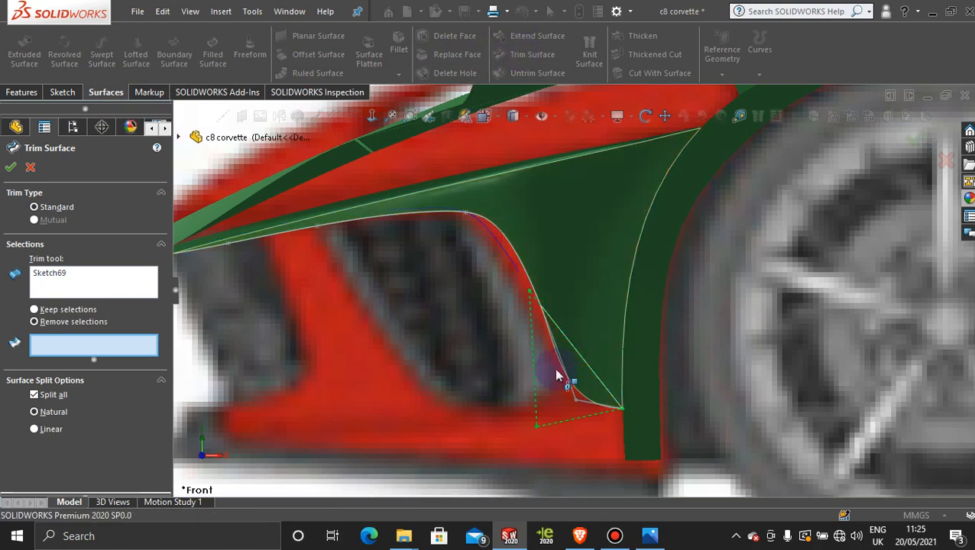
pyautogui.click(556, 374)
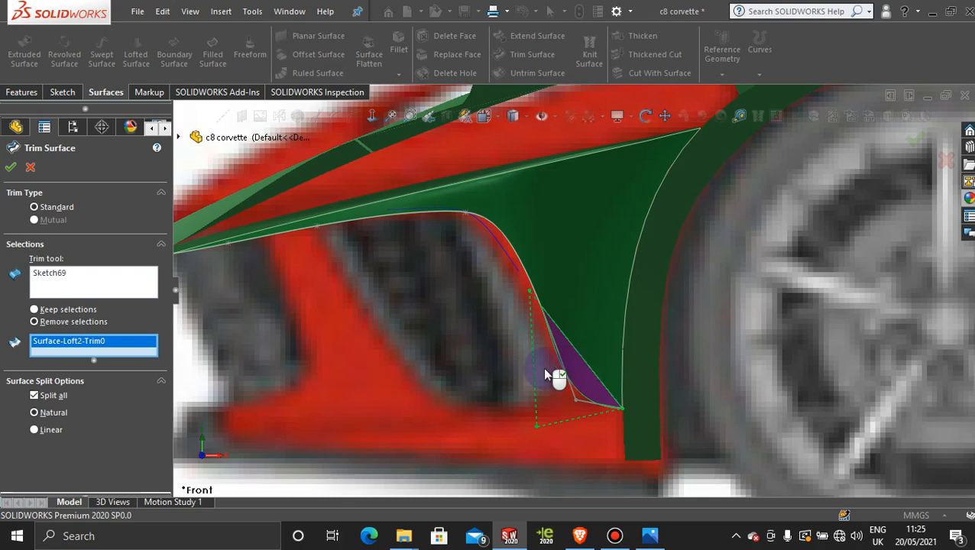
pyautogui.click(11, 169)
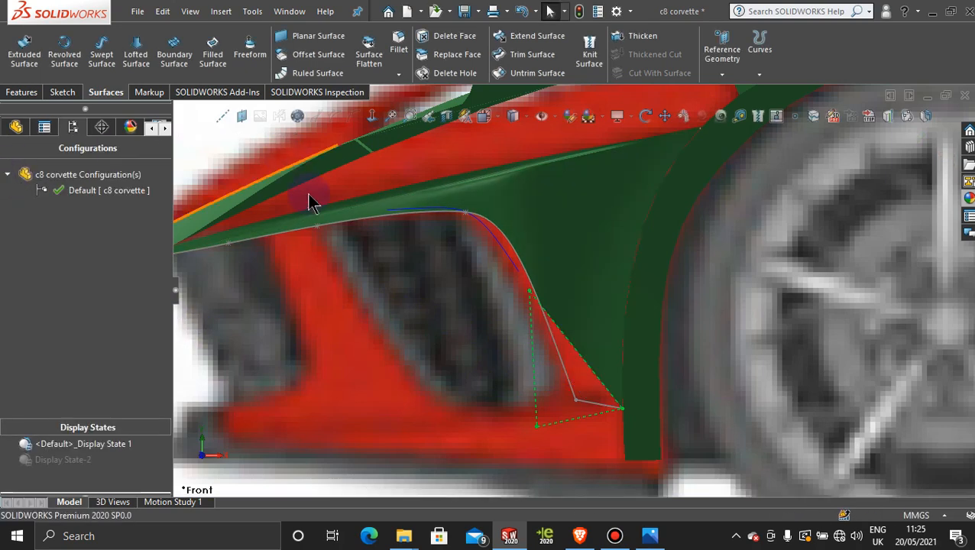
pyautogui.scroll(5, 362, 282)
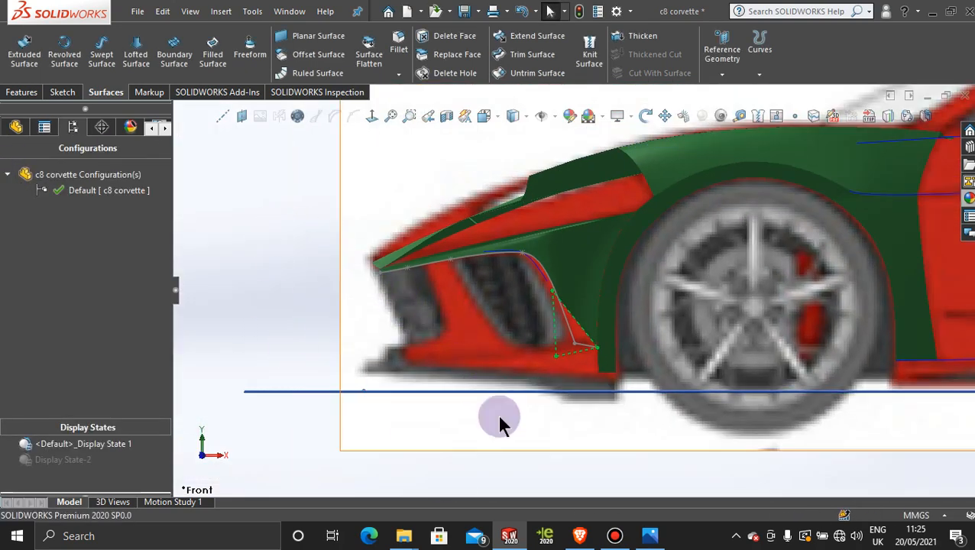
pyautogui.click(289, 419)
pyautogui.scroll(4, 585, 320)
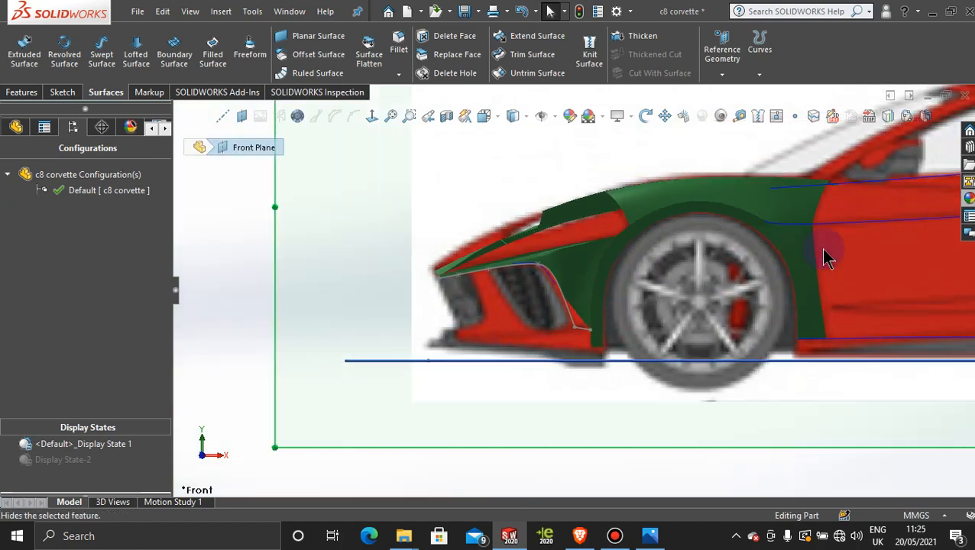
pyautogui.scroll(-4, 616, 276)
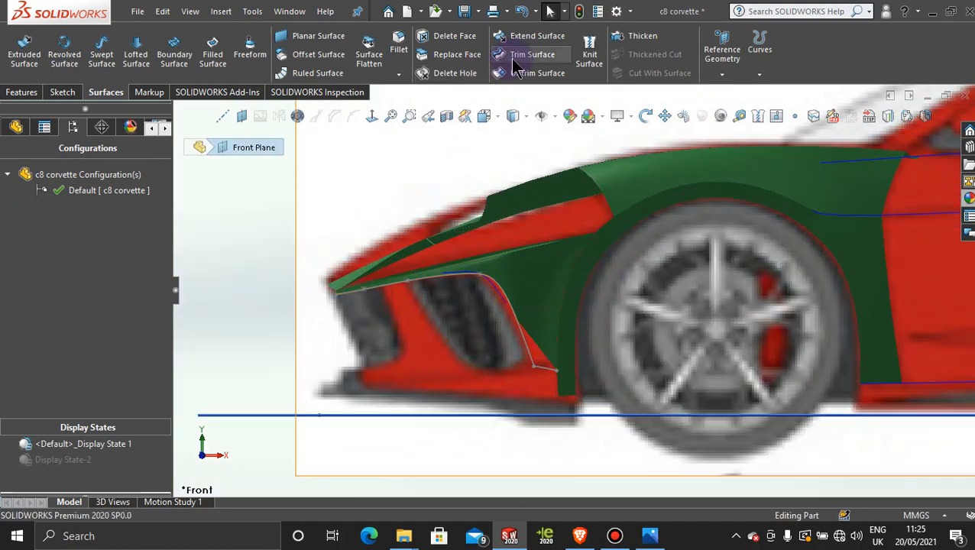
# Extend the bumper loft surface from its diagonal lower edge by a distance of 84 mm, using the Same surface extension type.
pyautogui.click(534, 36)
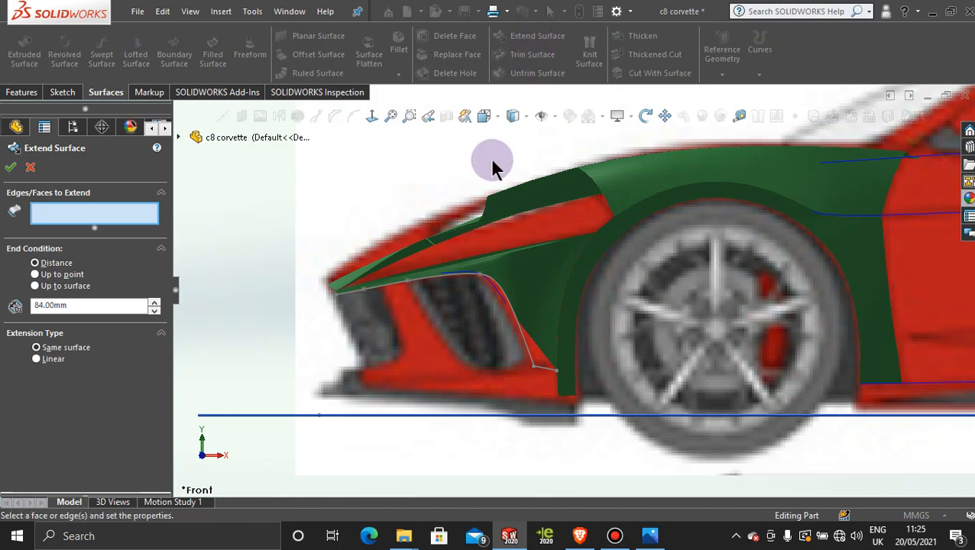
pyautogui.click(535, 346)
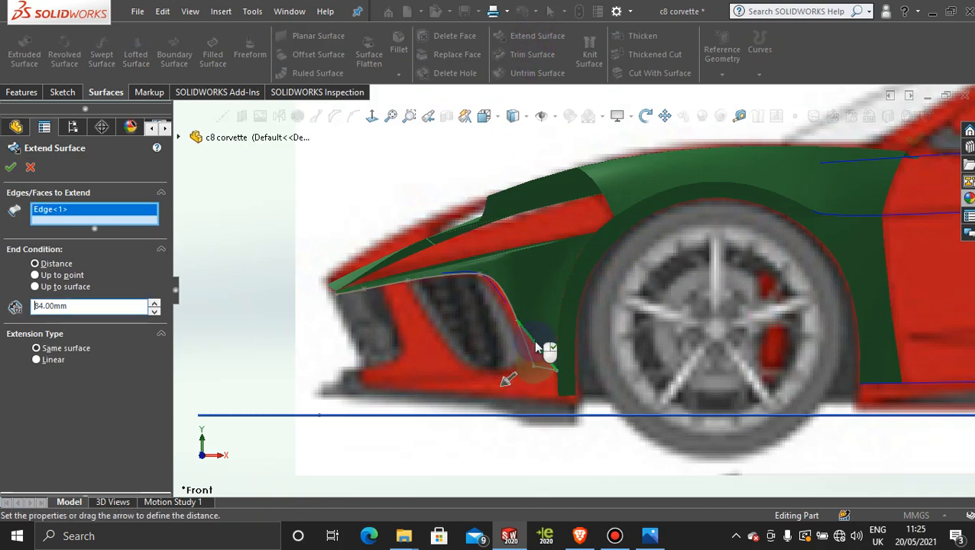
pyautogui.scroll(-1, 544, 359)
pyautogui.scroll(-4, 543, 359)
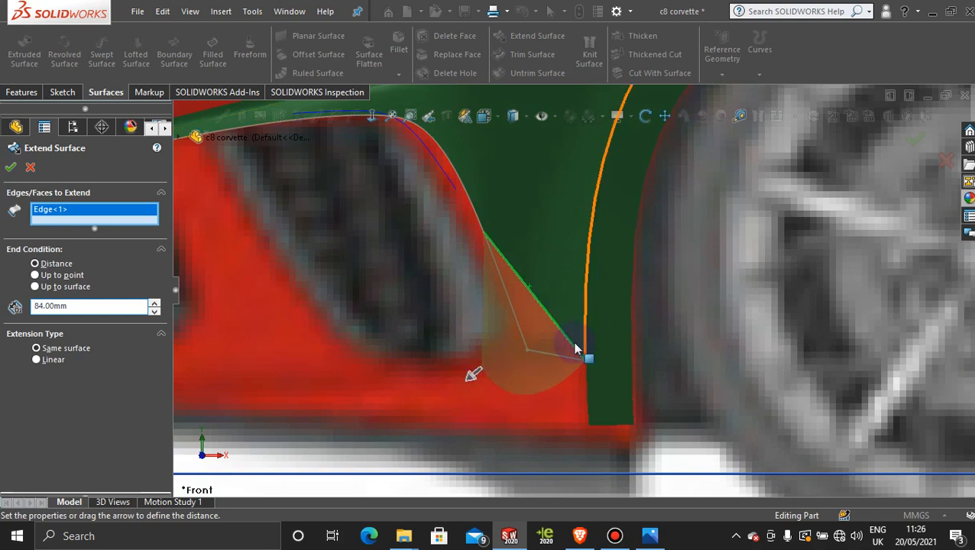
pyautogui.click(12, 169)
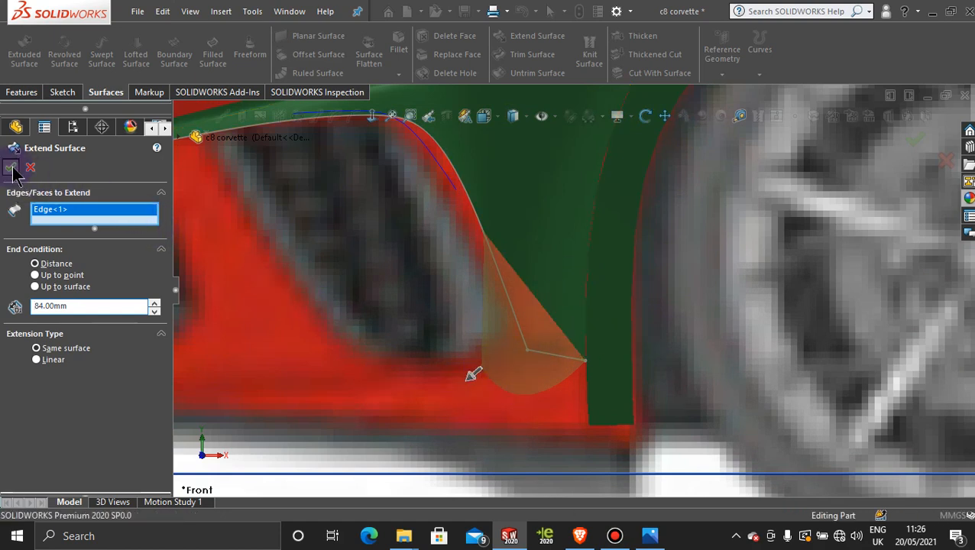
# Start a sketch on the Front Plane and convert the lower bumper spline of 3DSketch43 and the short line of 3DSketch42 into it.
pyautogui.scroll(3, 560, 294)
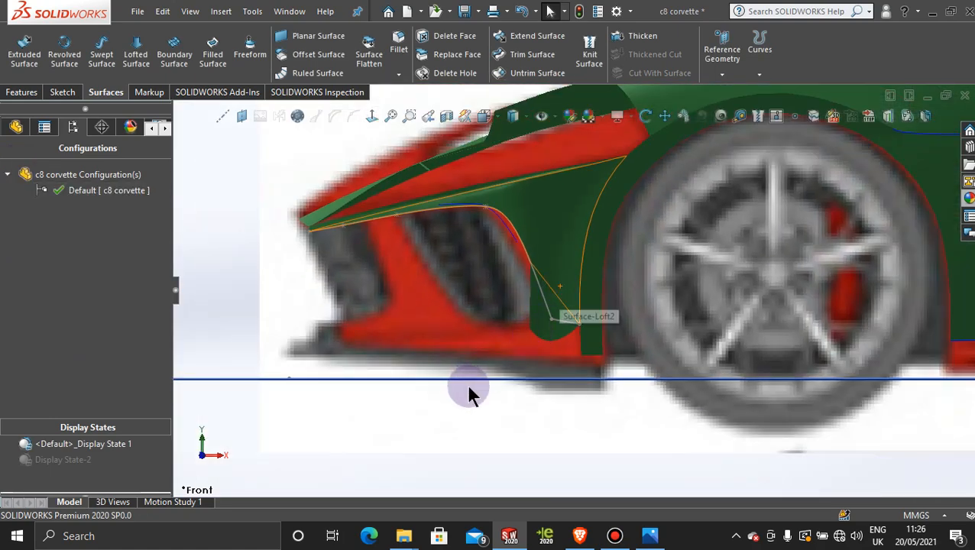
pyautogui.scroll(3, 469, 387)
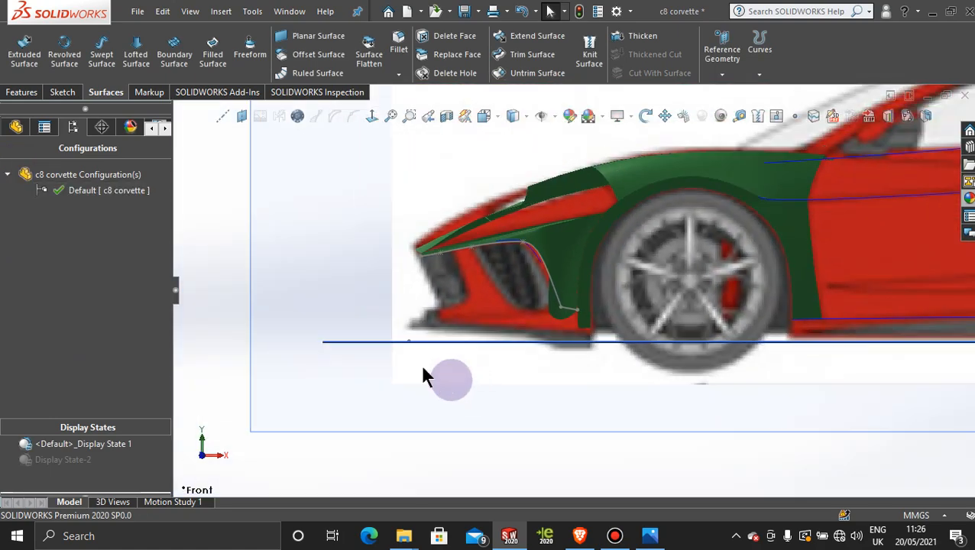
pyautogui.click(278, 222)
pyautogui.click(344, 182)
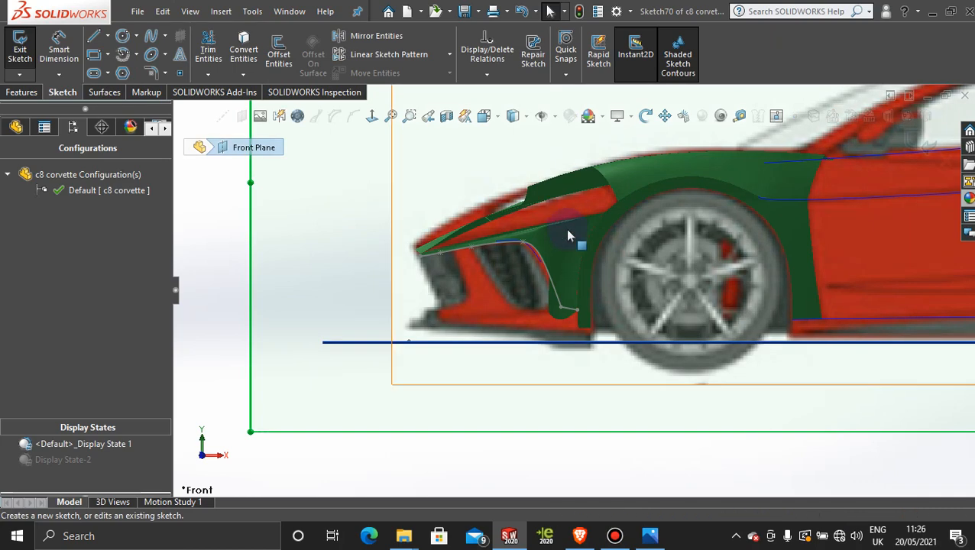
pyautogui.scroll(-4, 568, 236)
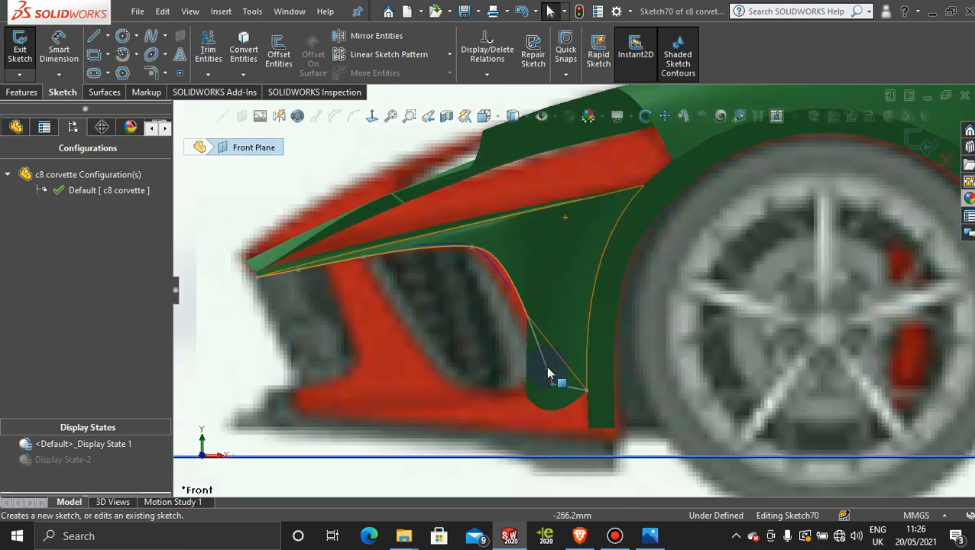
pyautogui.click(244, 48)
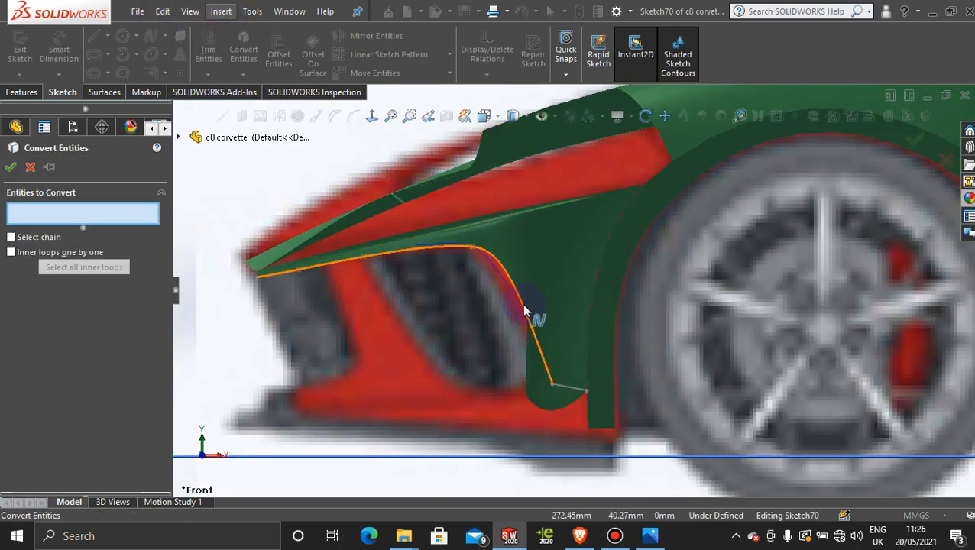
pyautogui.click(552, 367)
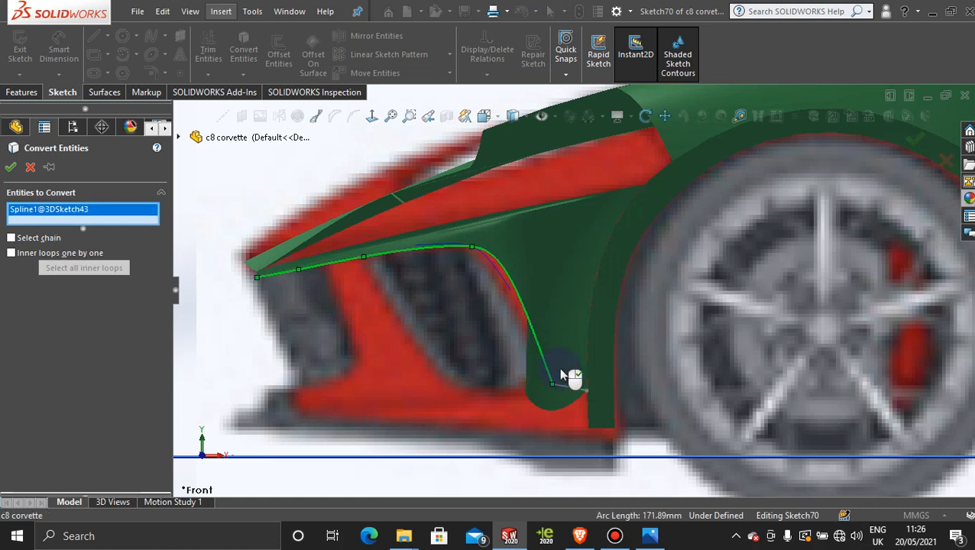
pyautogui.click(567, 386)
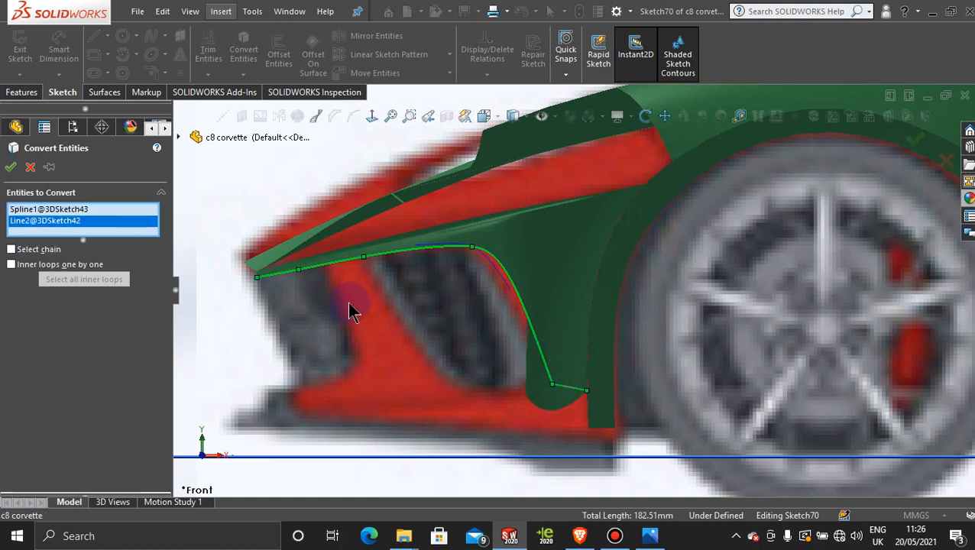
pyautogui.click(10, 167)
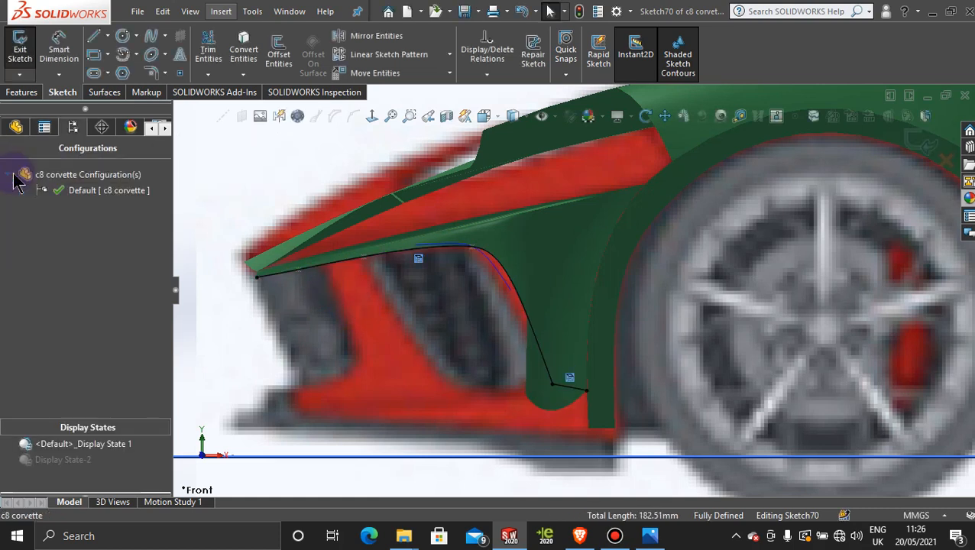
# Trim the extended bumper surface with Sketch70, removing the excess piece Surface-Extend2-Trim0 outside the converted outline.
pyautogui.click(107, 95)
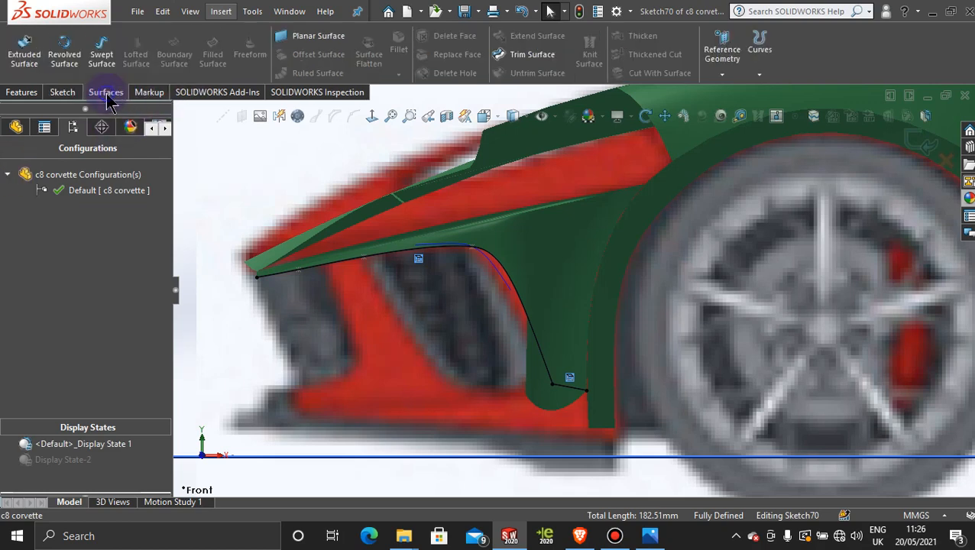
pyautogui.click(532, 55)
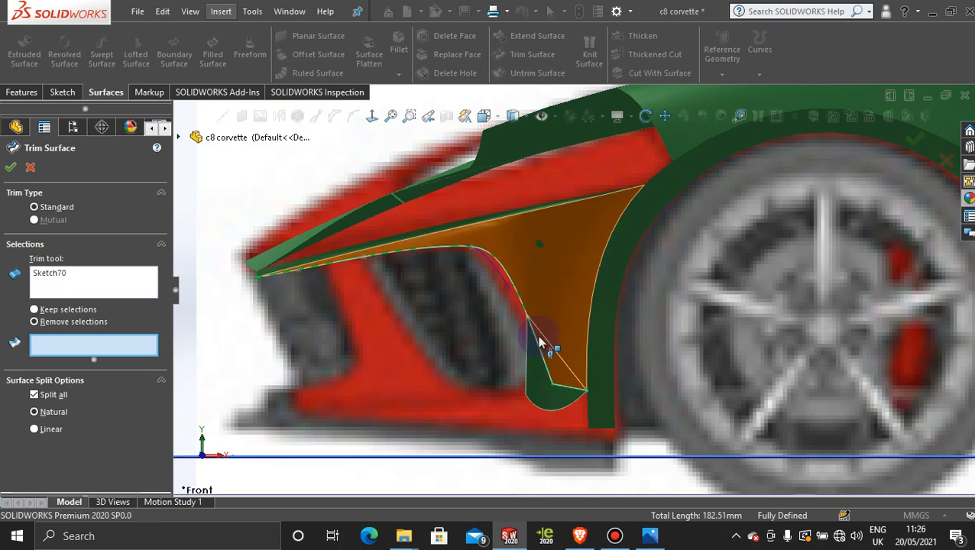
pyautogui.click(544, 390)
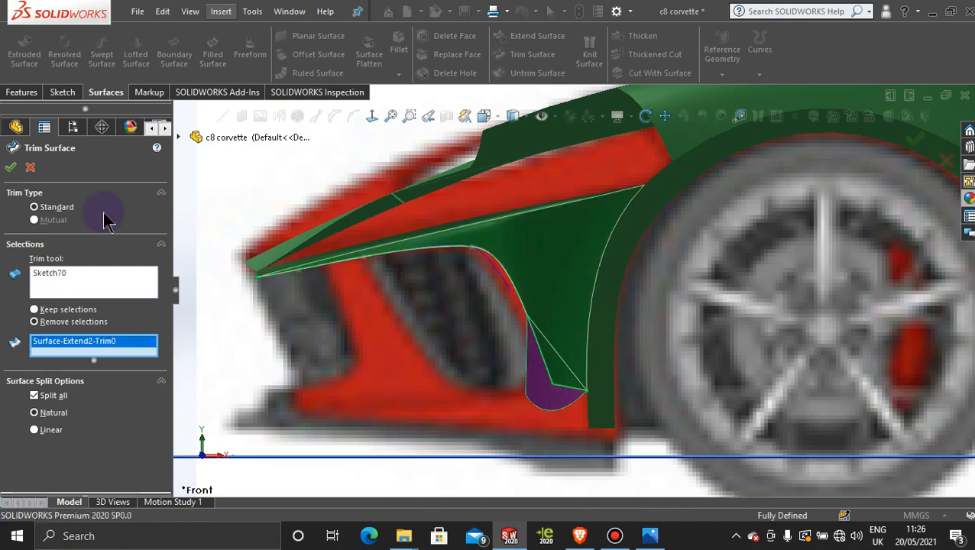
pyautogui.click(10, 167)
# Activate Display State-2 to show the body surfaces without the reference images and planes.
pyautogui.scroll(3, 565, 291)
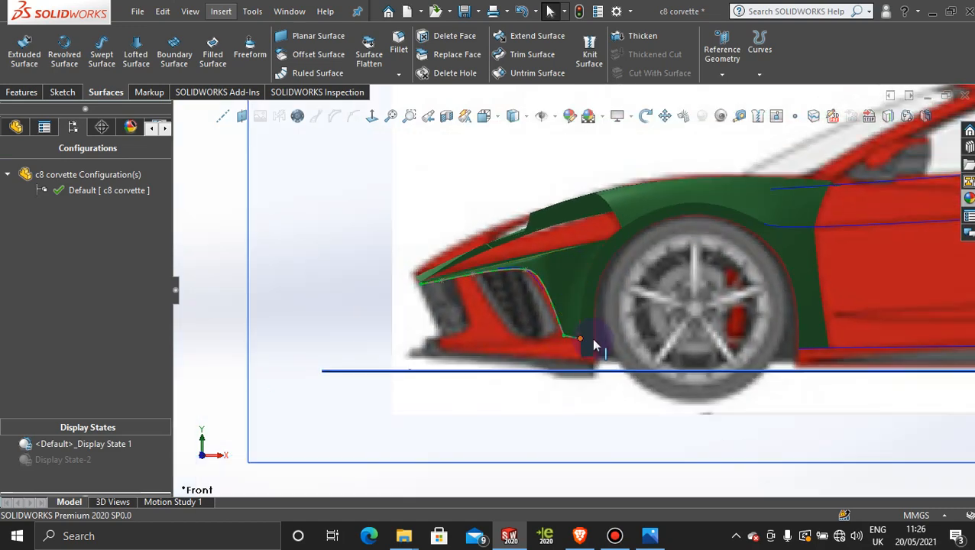
pyautogui.scroll(2, 466, 305)
pyautogui.scroll(-4, 530, 353)
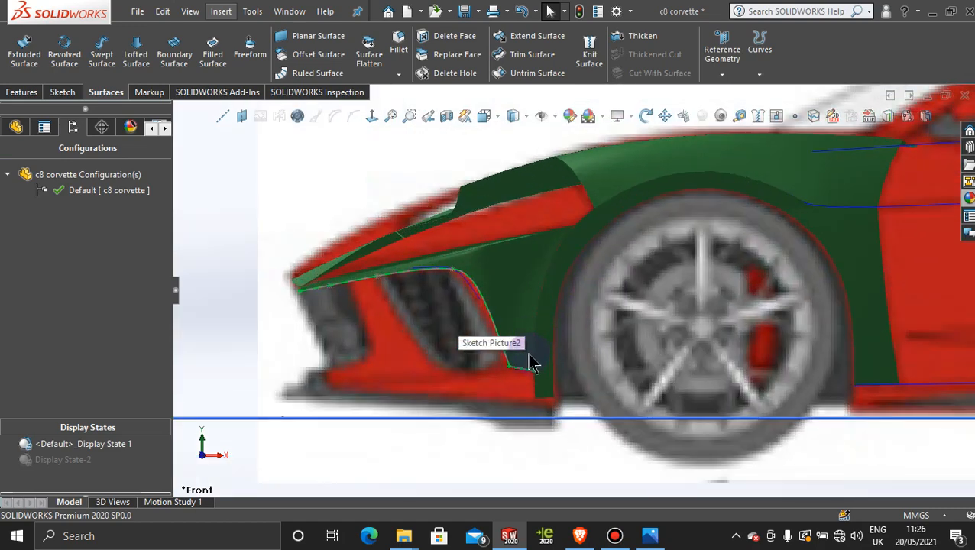
pyautogui.scroll(4, 529, 345)
pyautogui.click(275, 271)
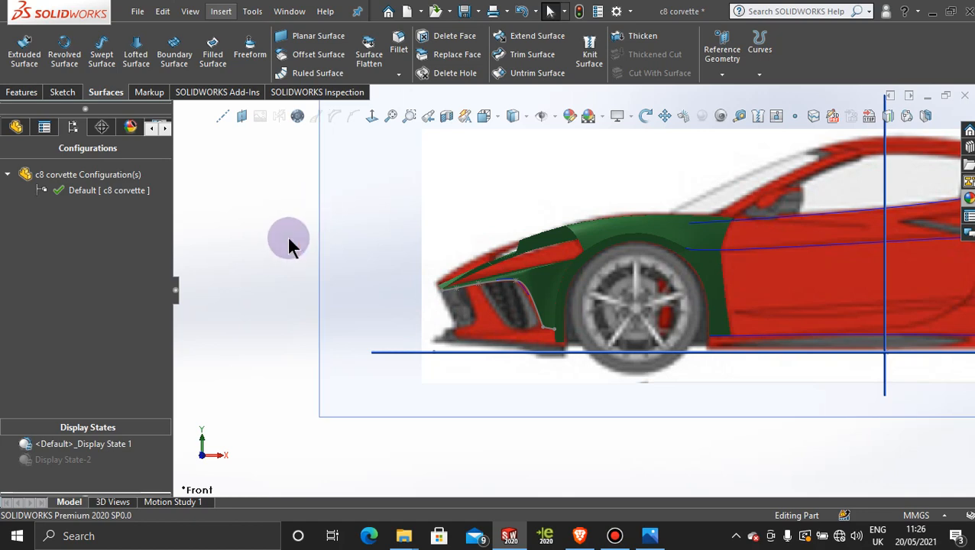
pyautogui.moveTo(288, 241); pyautogui.dragTo(638, 304, button='middle')
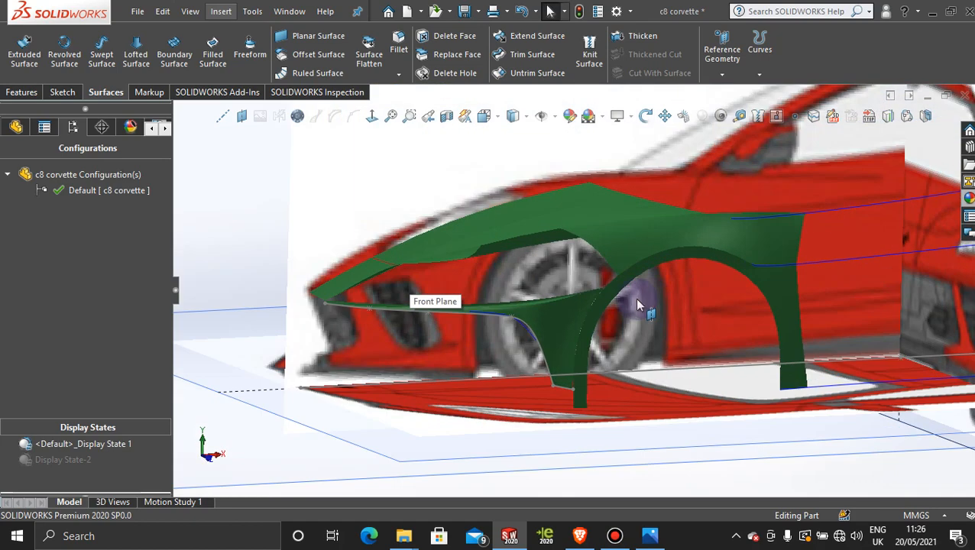
pyautogui.click(61, 459)
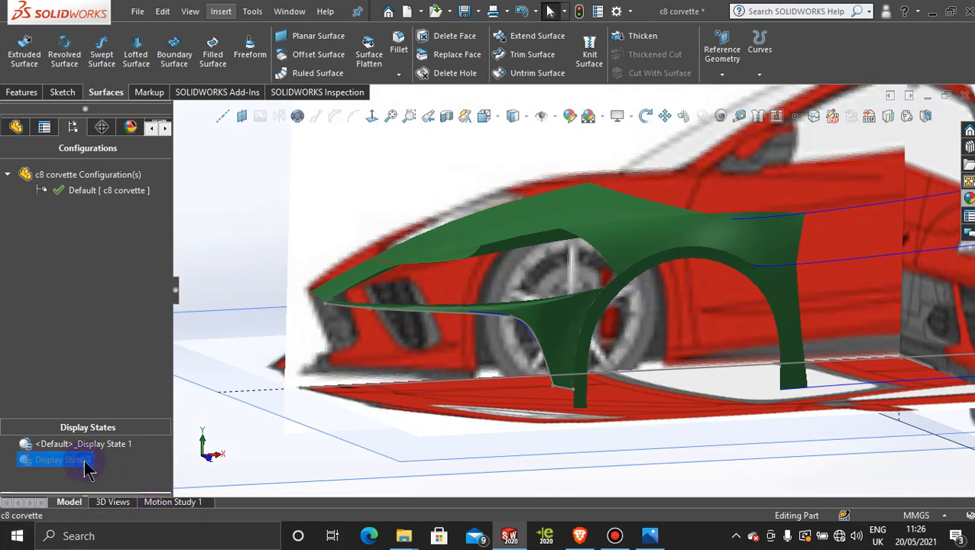
# Examine the nose surface and the front end of the thin bumper strip from the front and from low down.
pyautogui.scroll(3, 382, 363)
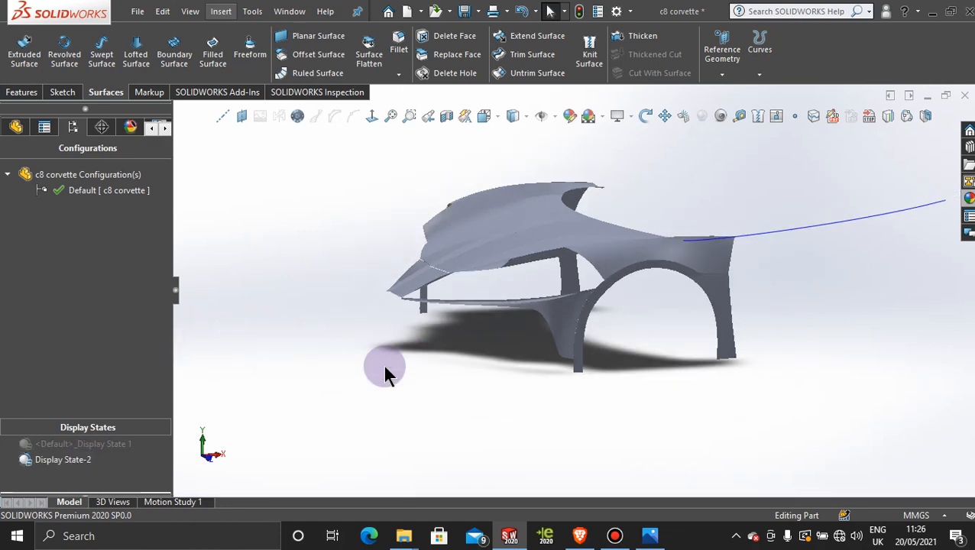
pyautogui.moveTo(403, 357); pyautogui.dragTo(444, 359, button='middle')
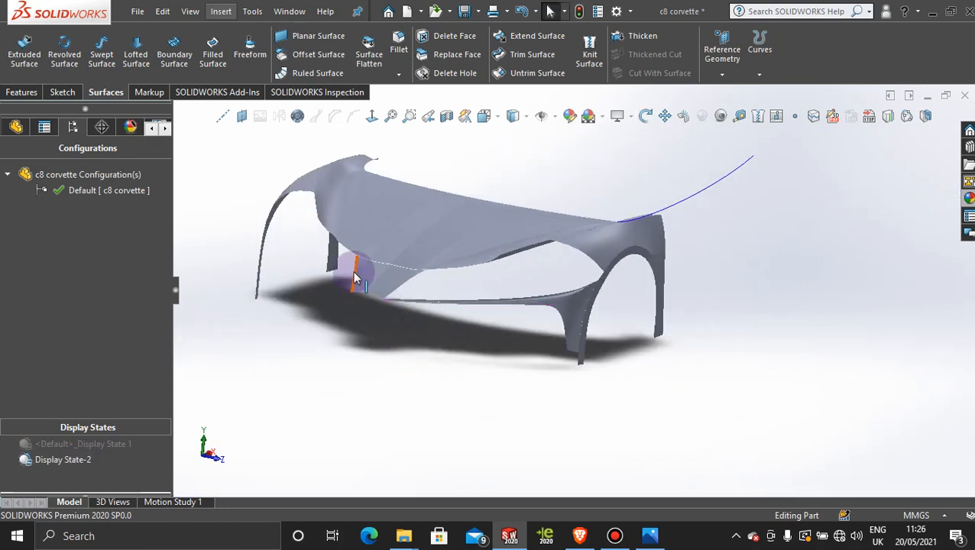
pyautogui.scroll(-5, 439, 317)
pyautogui.scroll(8, 450, 367)
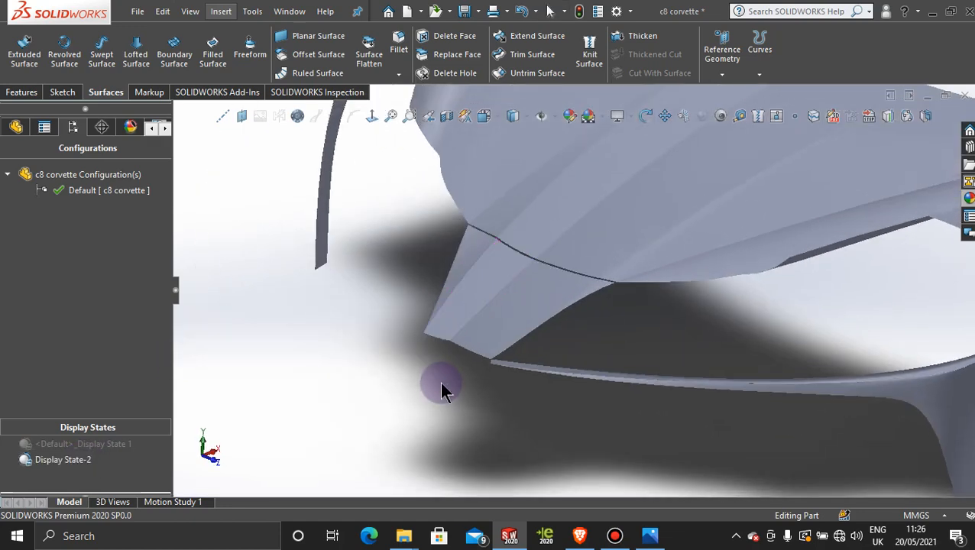
pyautogui.scroll(-5, 582, 279)
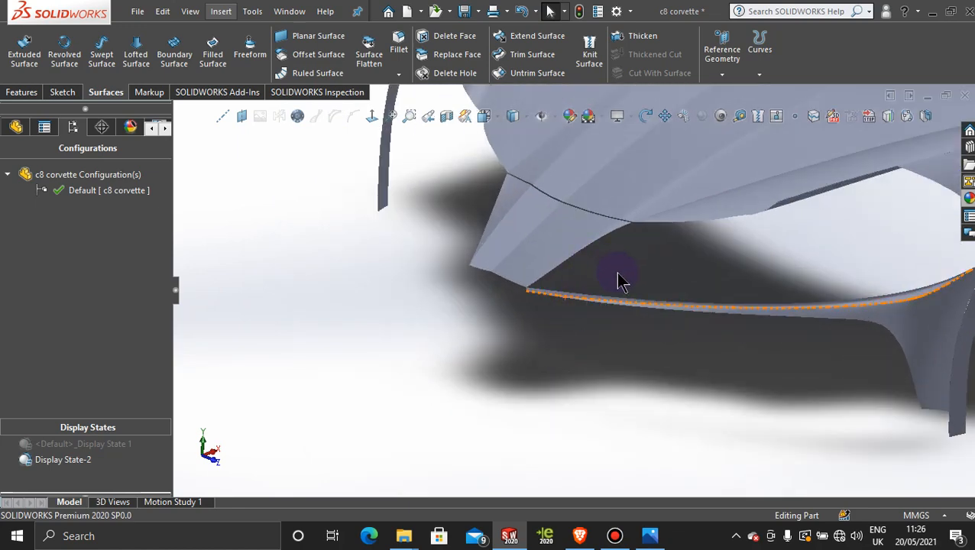
pyautogui.moveTo(620, 279); pyautogui.dragTo(610, 288, button='middle')
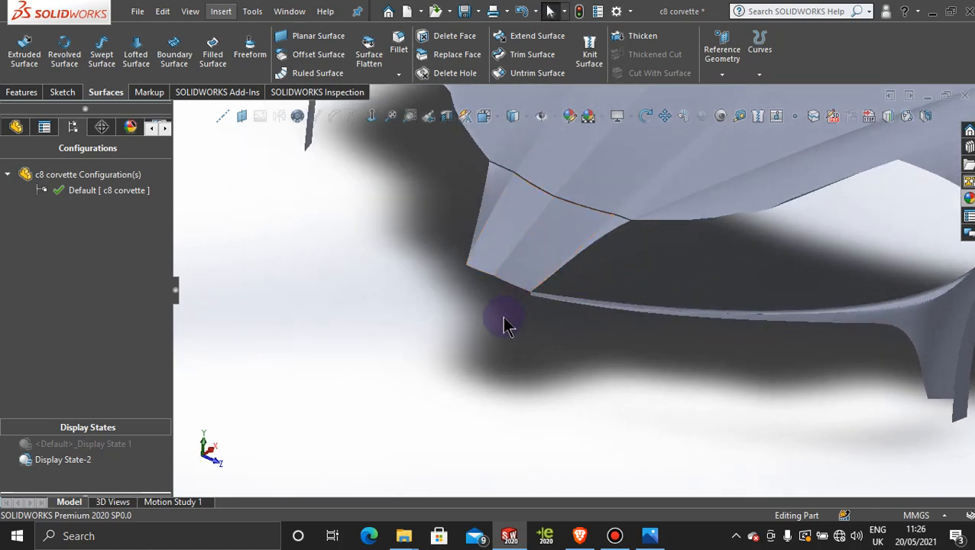
pyautogui.scroll(-3, 516, 244)
pyautogui.scroll(2, 514, 252)
pyautogui.moveTo(483, 370); pyautogui.dragTo(440, 156, button='middle')
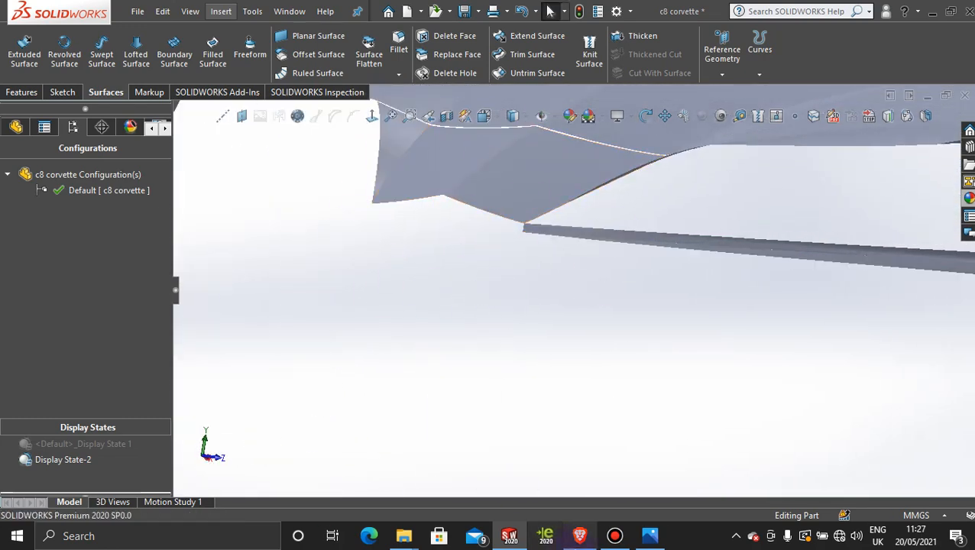
# Switch to Photos to study the front end in the red Corvette reference picture, and return to the SOLIDWORKS model.
pyautogui.moveTo(649, 538)
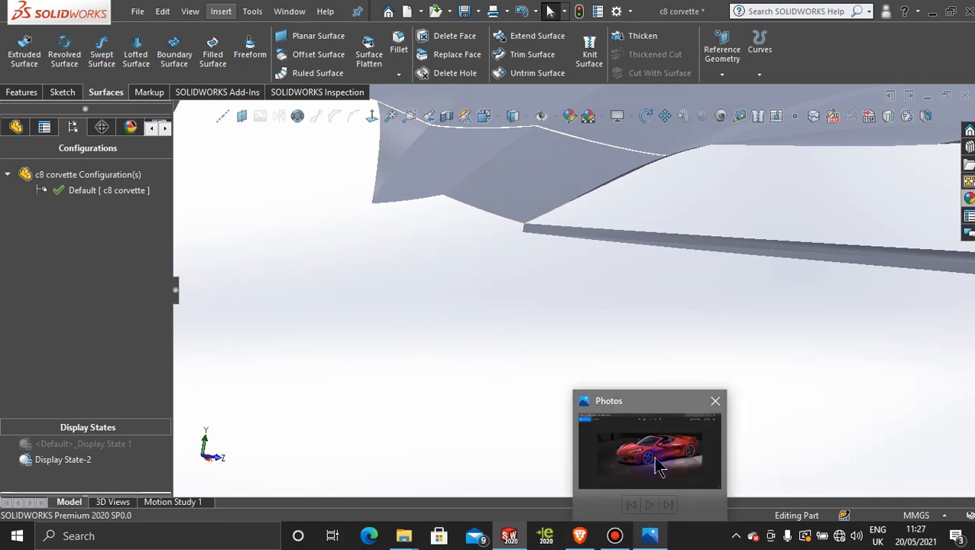
pyautogui.click(649, 455)
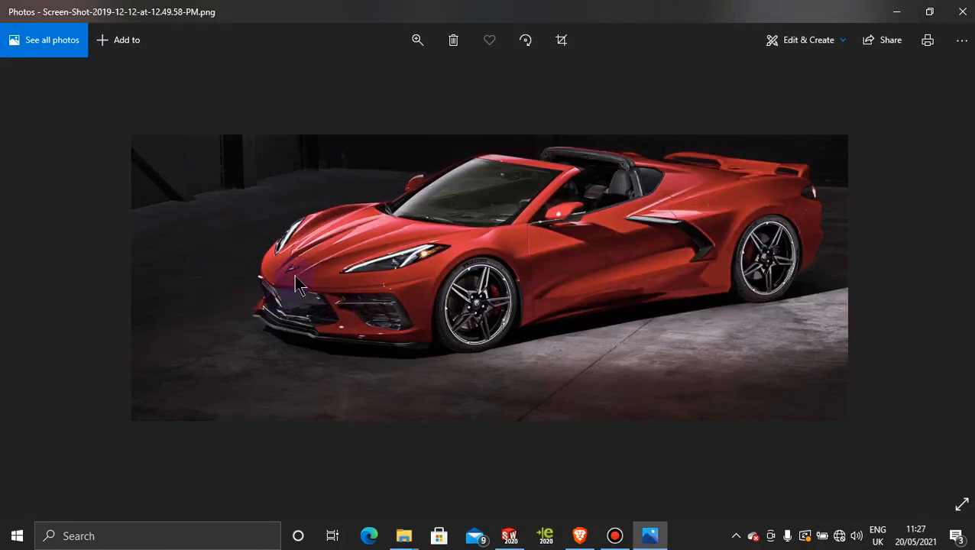
pyautogui.click(898, 12)
pyautogui.moveTo(668, 308); pyautogui.dragTo(573, 320, button='middle')
pyautogui.scroll(7, 576, 320)
pyautogui.scroll(-3, 689, 254)
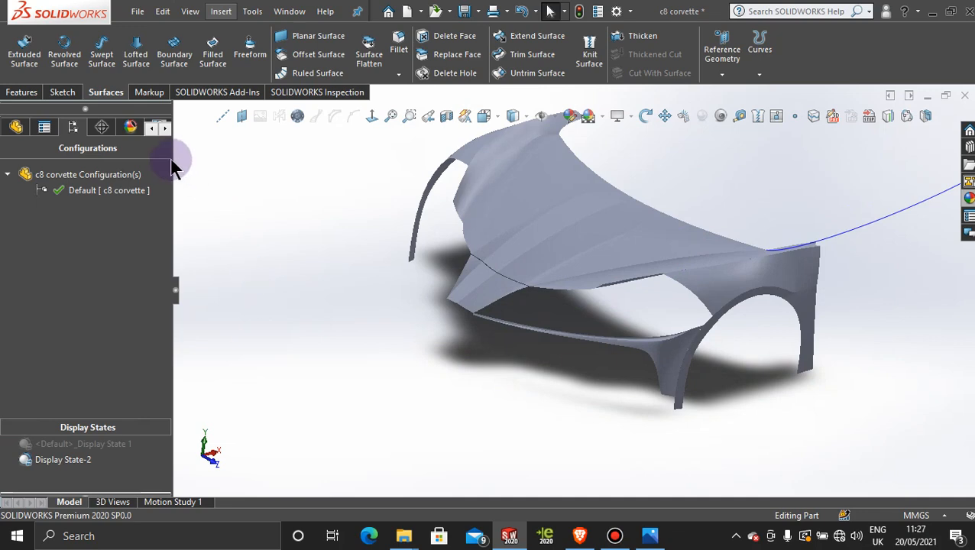
# Start a new sketch on the Top Plane, with the nose viewed from straight above.
pyautogui.click(16, 126)
pyautogui.scroll(5, 84, 210)
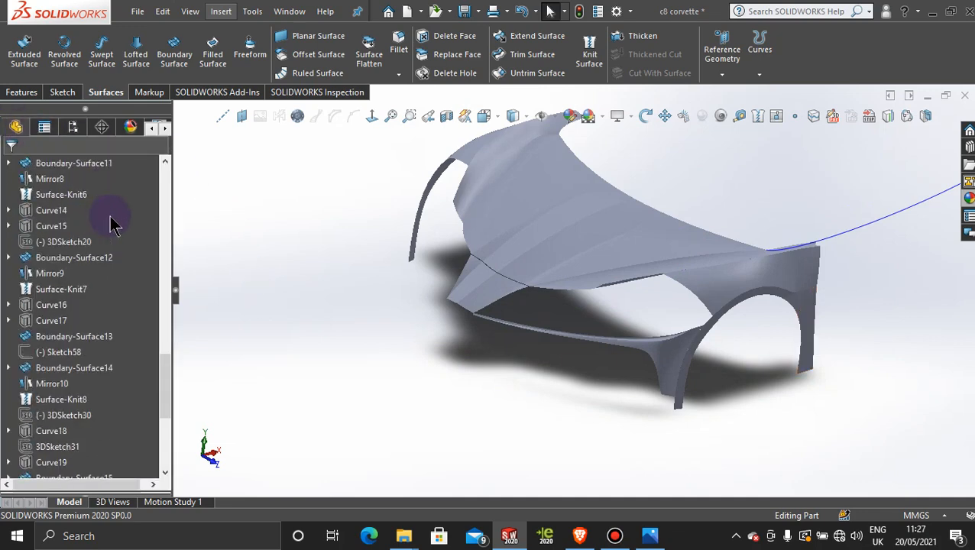
pyautogui.scroll(15, 111, 222)
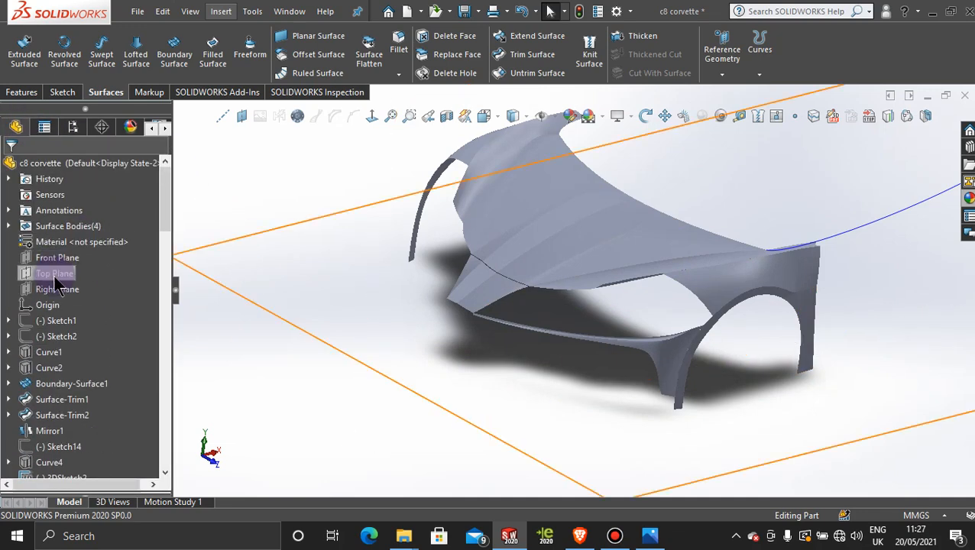
pyautogui.click(54, 275)
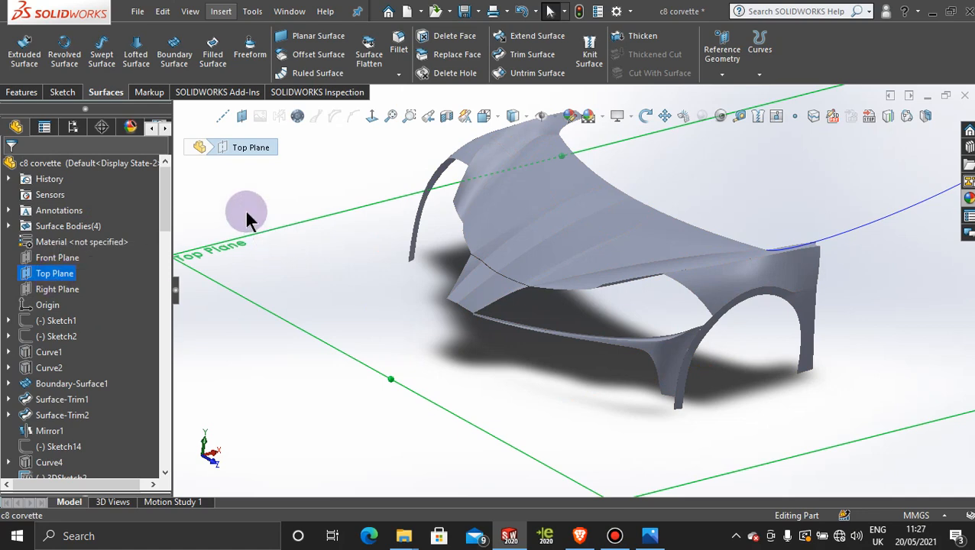
pyautogui.click(372, 115)
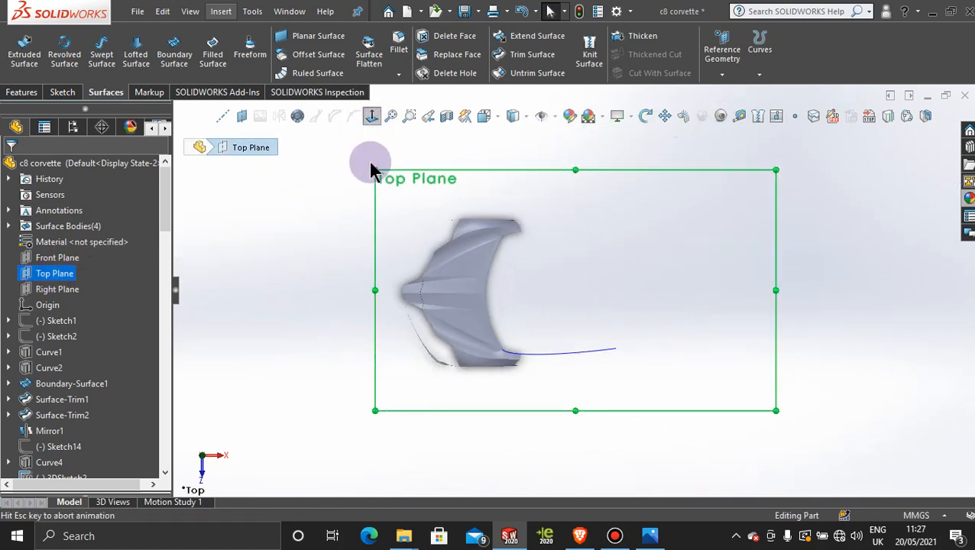
pyautogui.scroll(-5, 409, 280)
pyautogui.click(239, 229)
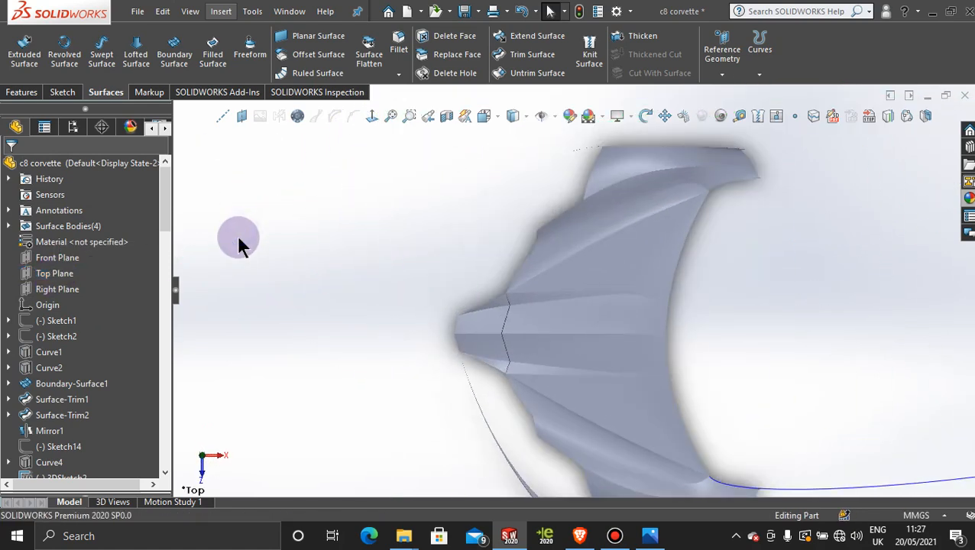
pyautogui.click(65, 279)
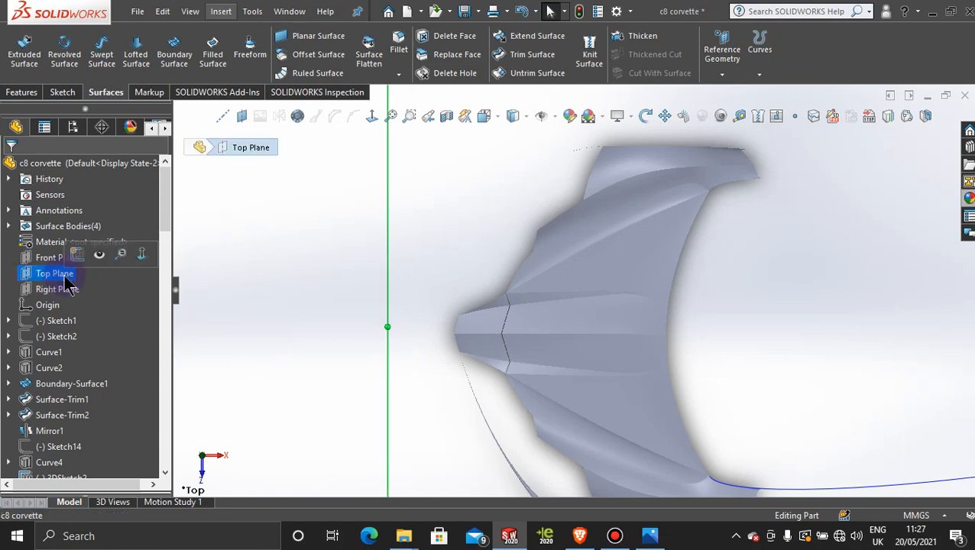
pyautogui.click(77, 255)
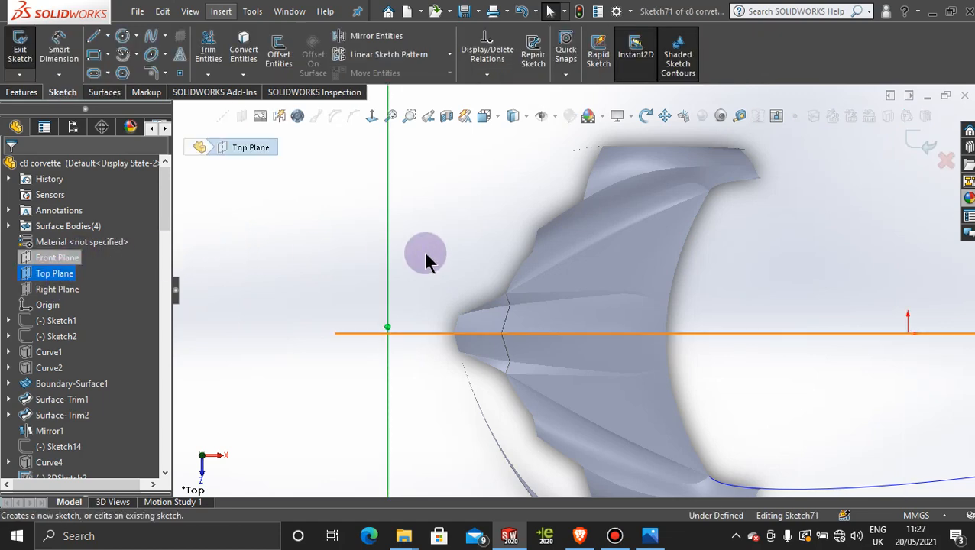
# Select the two front edges and both side edges of the nose tip's central panel for Convert Entities.
pyautogui.scroll(-6, 504, 344)
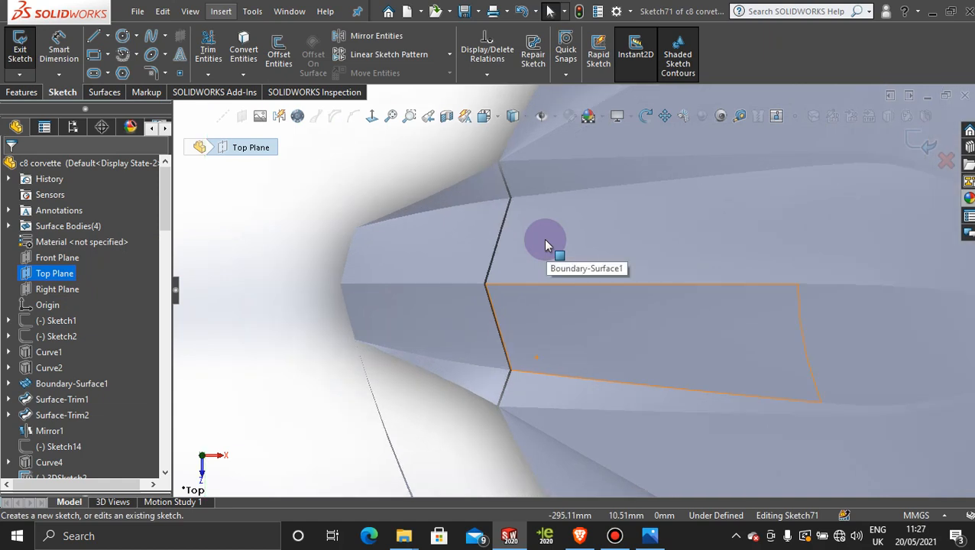
pyautogui.click(244, 52)
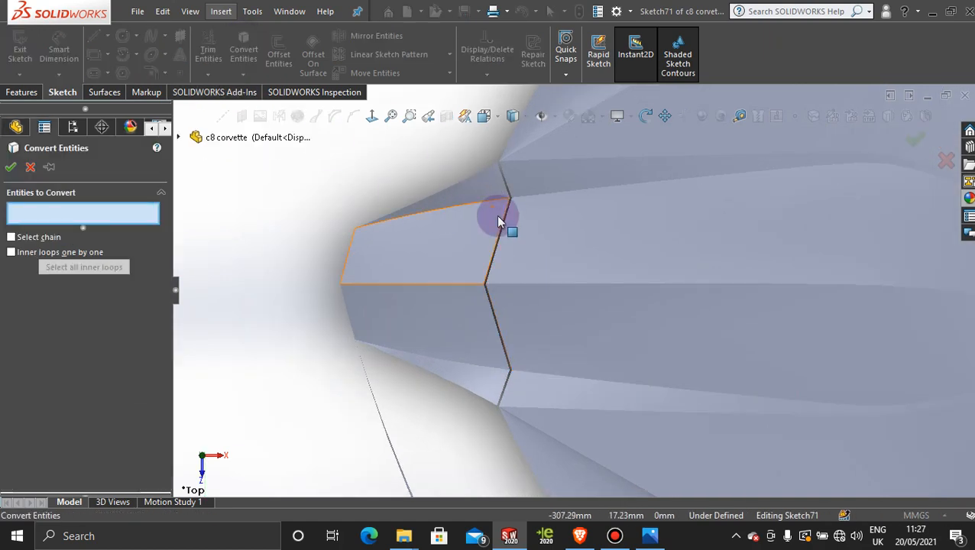
pyautogui.click(465, 206)
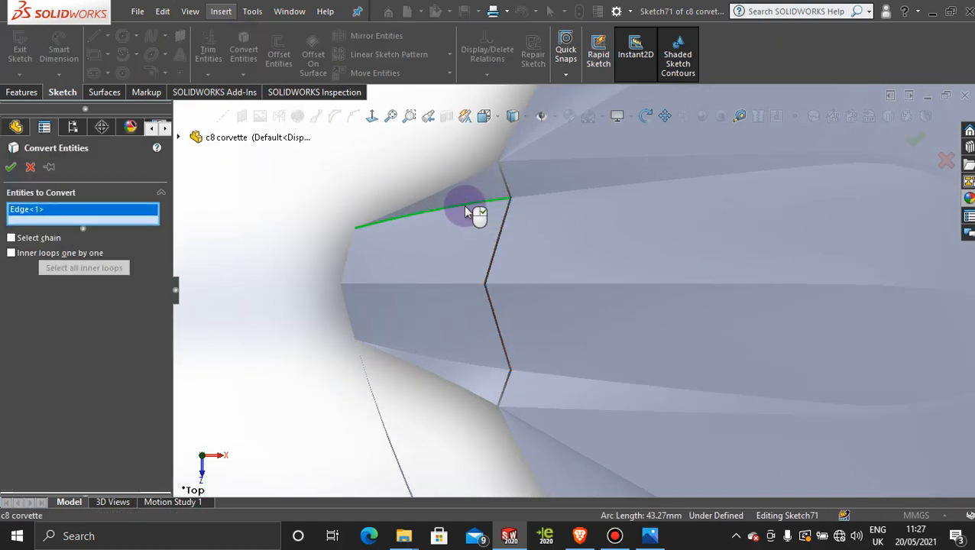
pyautogui.click(349, 255)
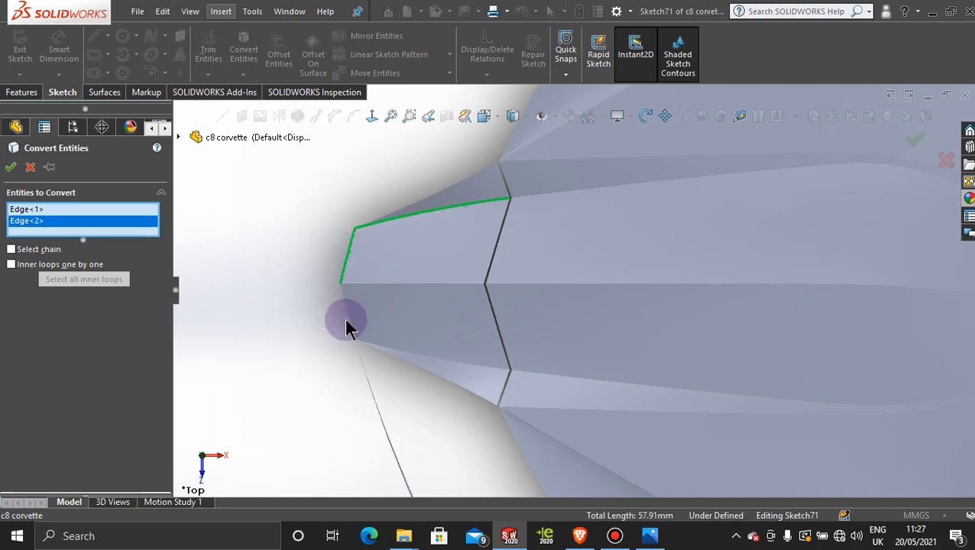
pyautogui.click(348, 315)
pyautogui.scroll(-3, 449, 363)
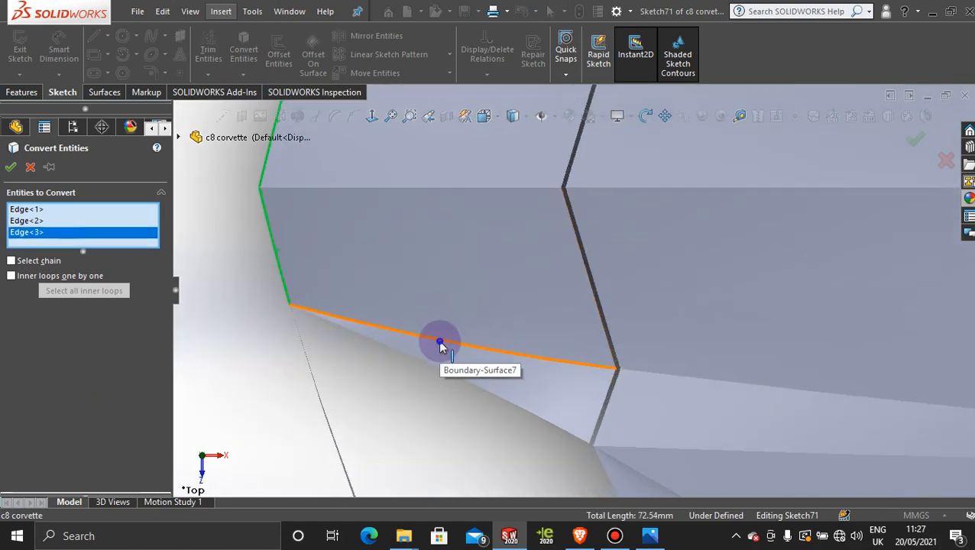
pyautogui.click(440, 343)
pyautogui.scroll(-2, 550, 294)
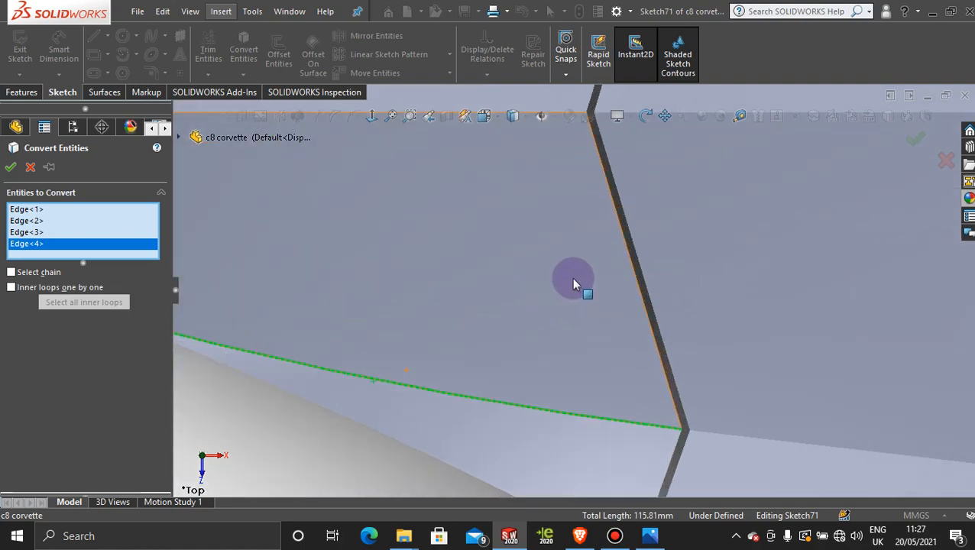
# Add the V-shaped rear edges, including the short segments at the centreline, and convert the closed panel outline into the sketch.
pyautogui.click(645, 321)
pyautogui.scroll(-2, 572, 211)
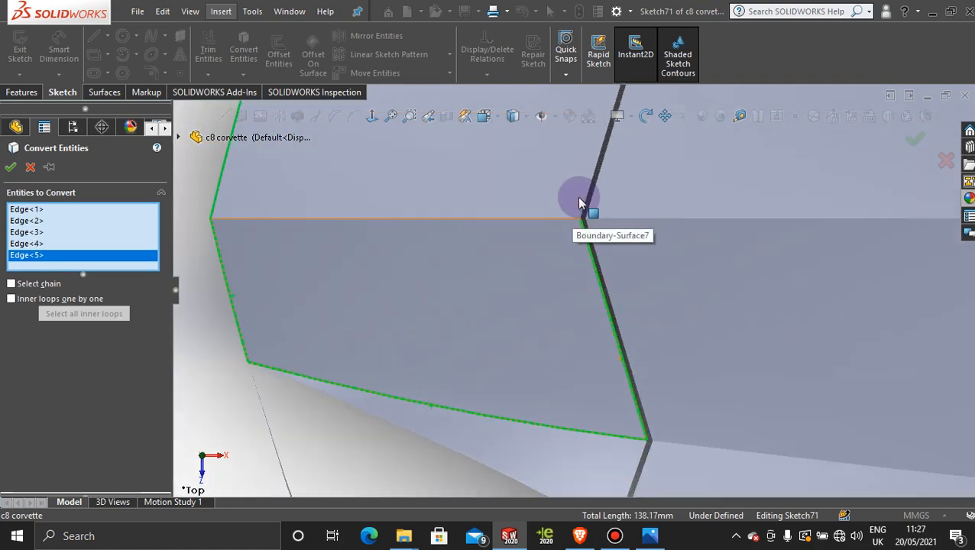
pyautogui.scroll(-3, 603, 211)
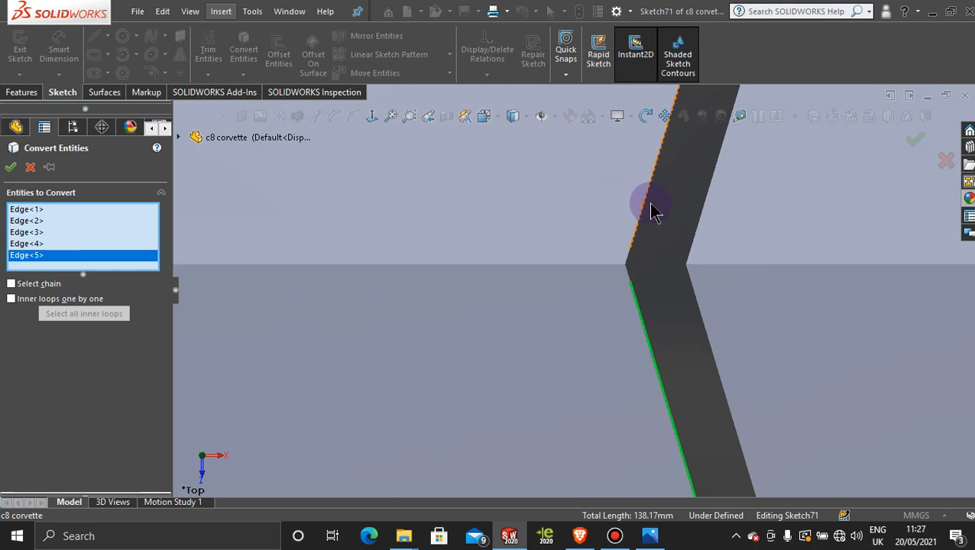
pyautogui.click(647, 211)
pyautogui.scroll(-2, 596, 284)
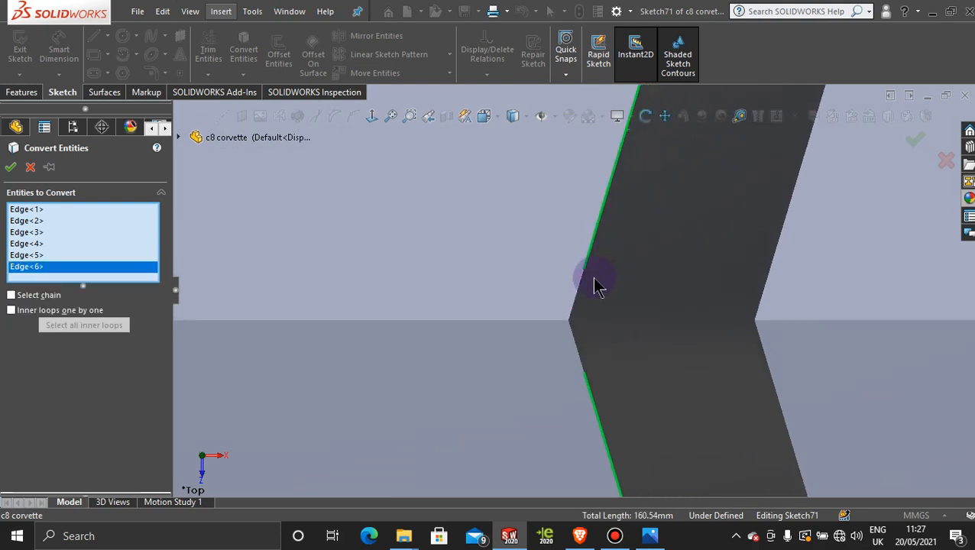
pyautogui.click(579, 298)
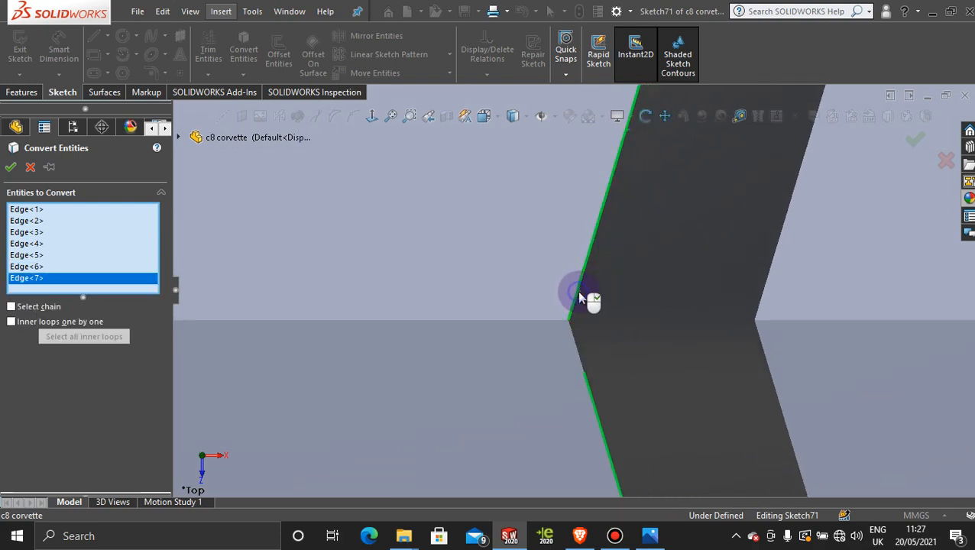
pyautogui.click(575, 342)
pyautogui.scroll(5, 620, 340)
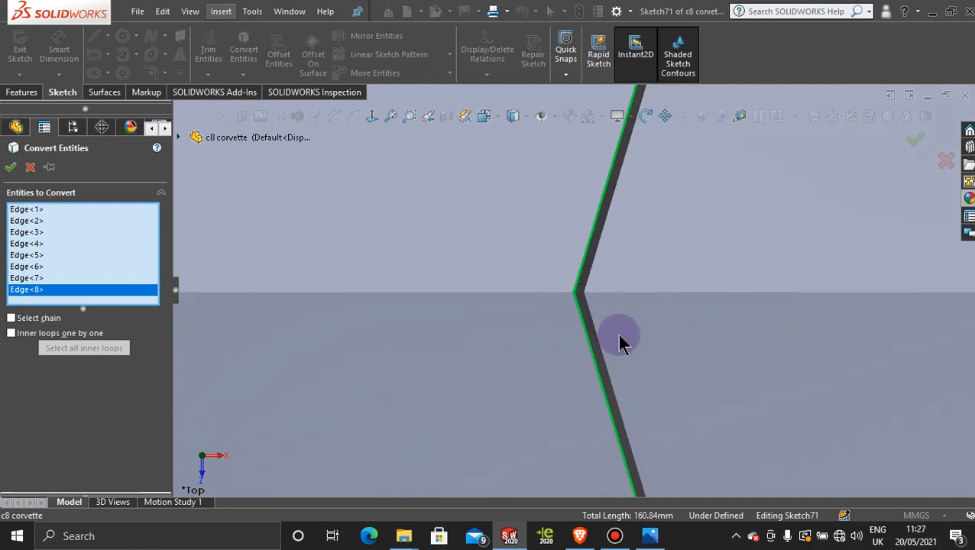
pyautogui.scroll(3, 619, 342)
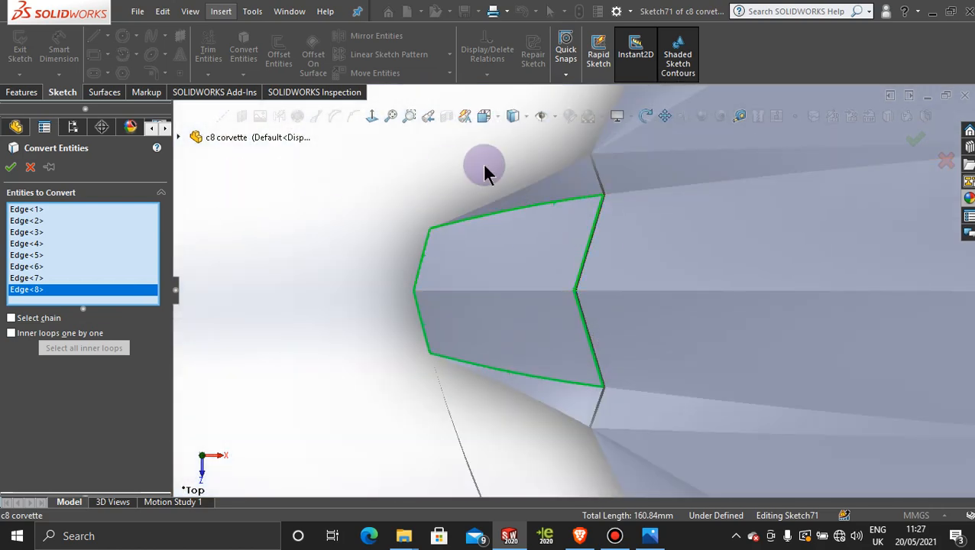
pyautogui.click(13, 168)
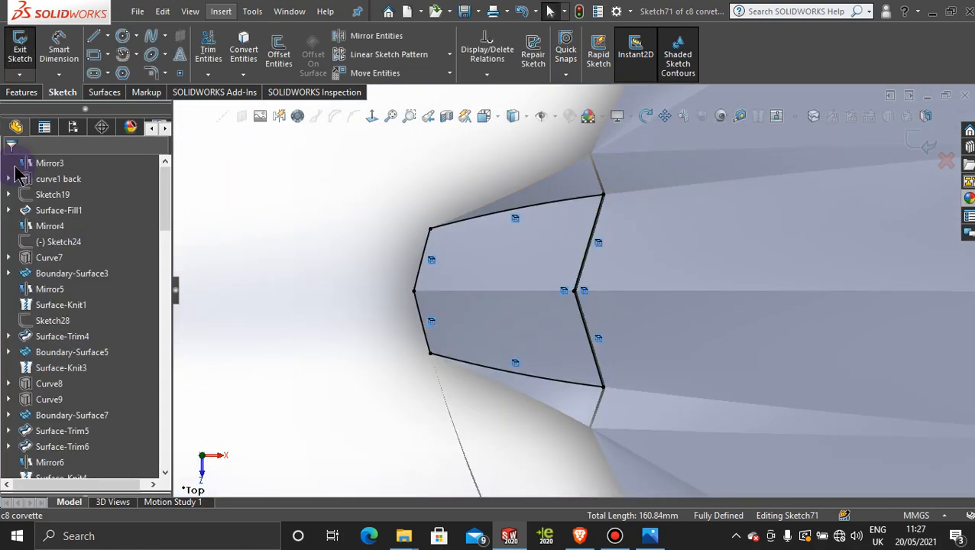
# Trim the nose tip surface with Sketch71, removing the central piece Surface-Knit5-Trim1 inside the converted outline.
pyautogui.click(104, 92)
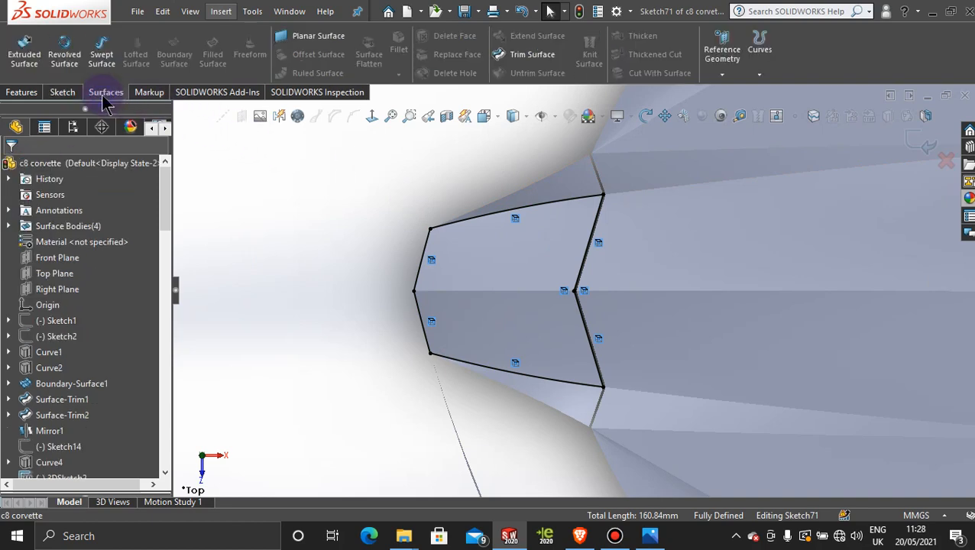
pyautogui.click(522, 54)
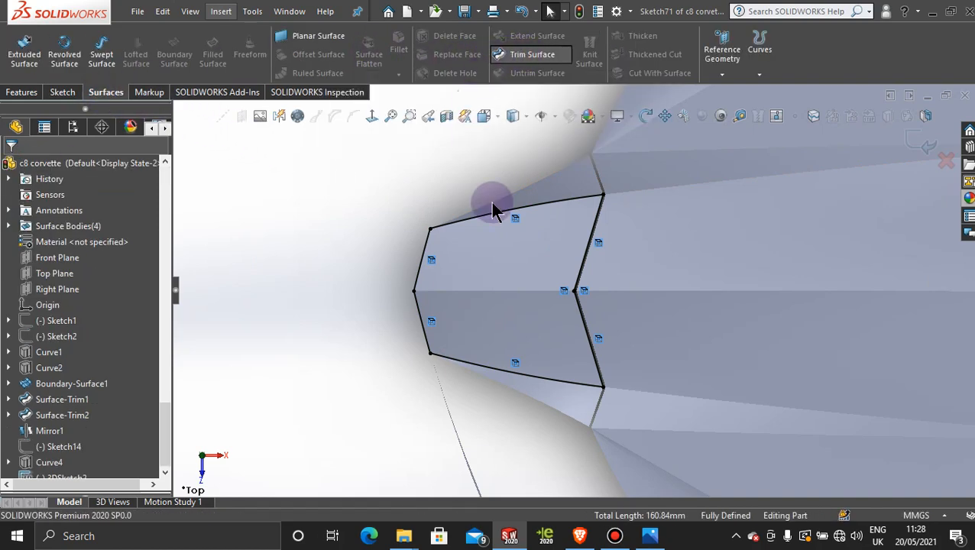
pyautogui.click(519, 249)
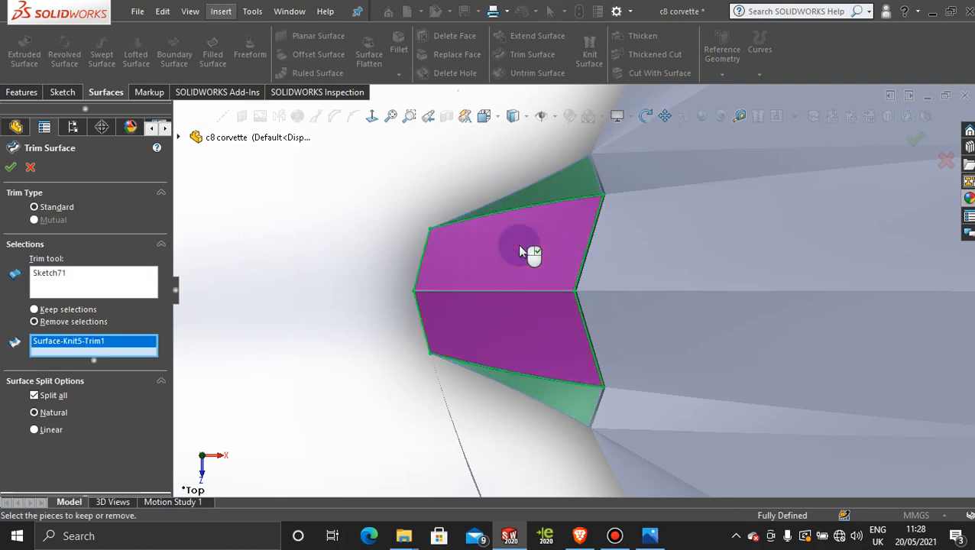
pyautogui.click(11, 168)
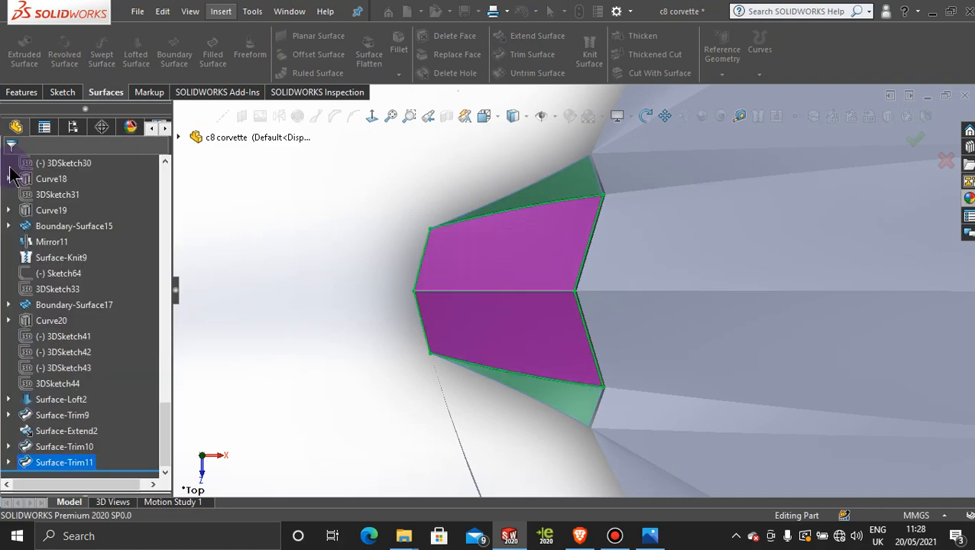
# Knit Surface-Trim10 to the adjoining surface along the upper edge of the bumper strip, without creating a solid.
pyautogui.moveTo(349, 355); pyautogui.dragTo(546, 316, button='middle')
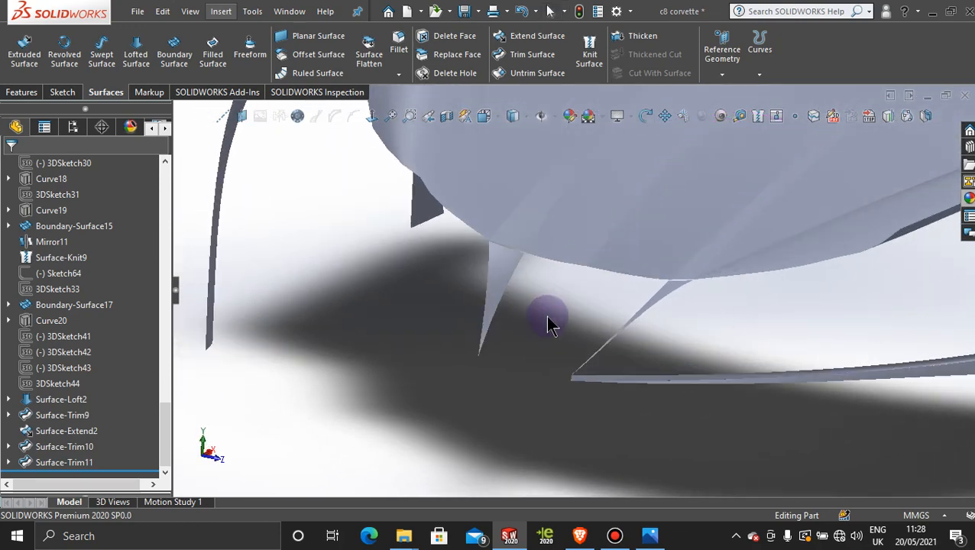
pyautogui.scroll(4, 541, 405)
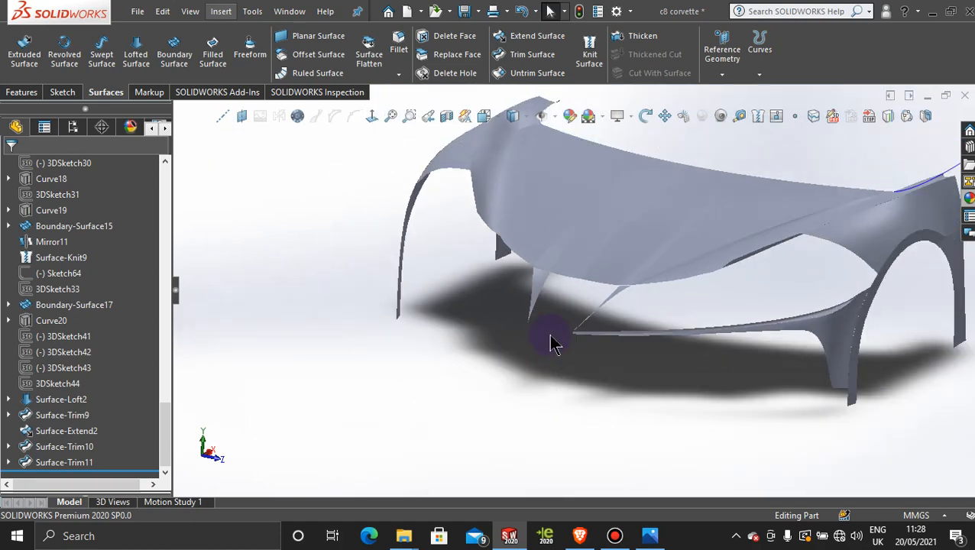
pyautogui.scroll(2, 554, 344)
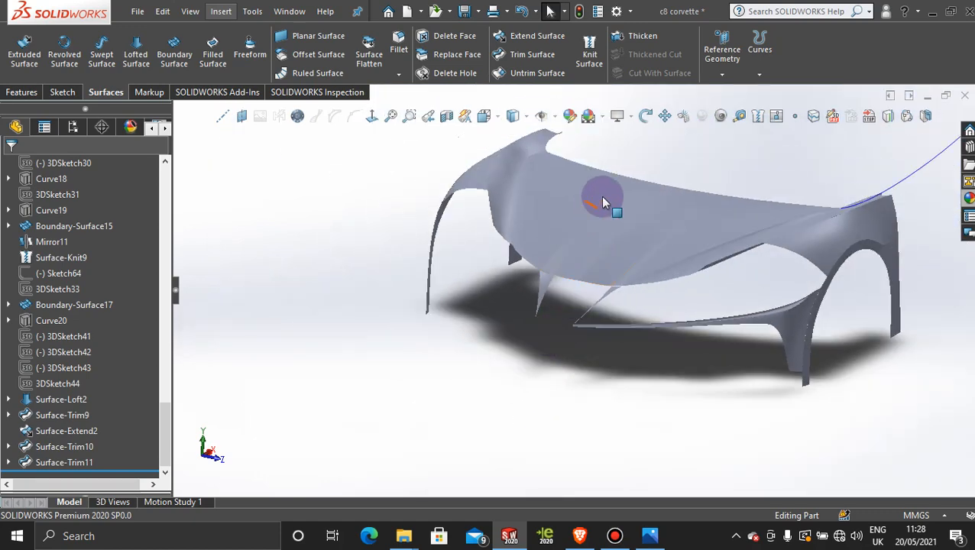
pyautogui.scroll(-3, 627, 159)
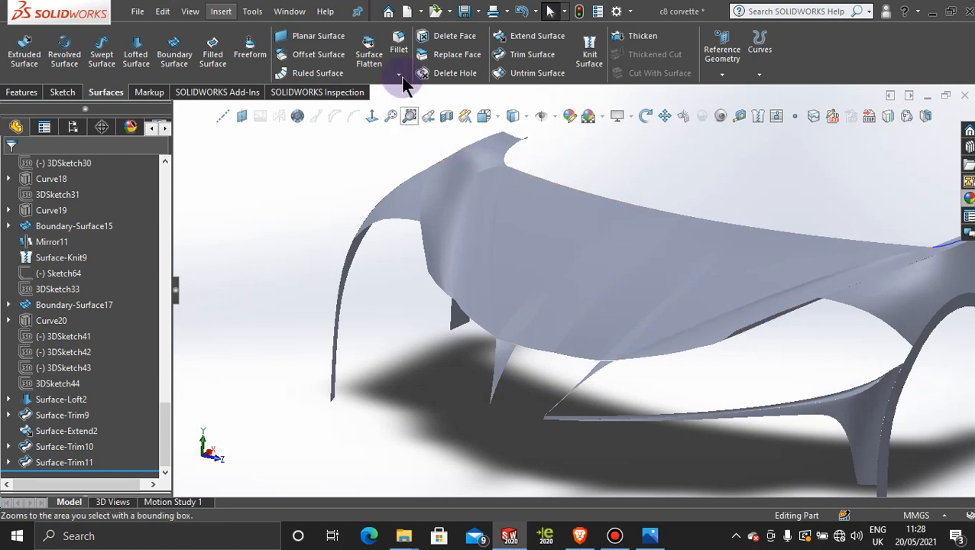
pyautogui.click(590, 50)
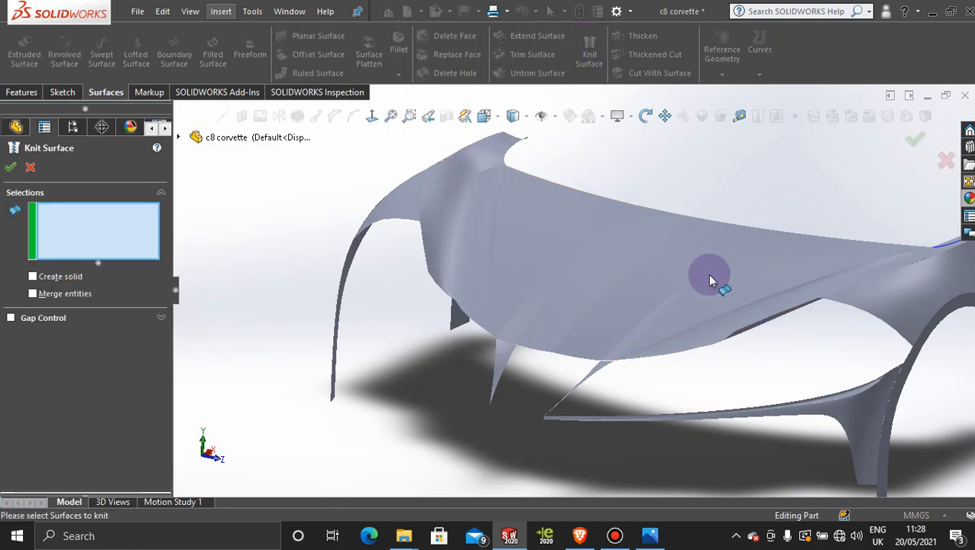
pyautogui.click(853, 414)
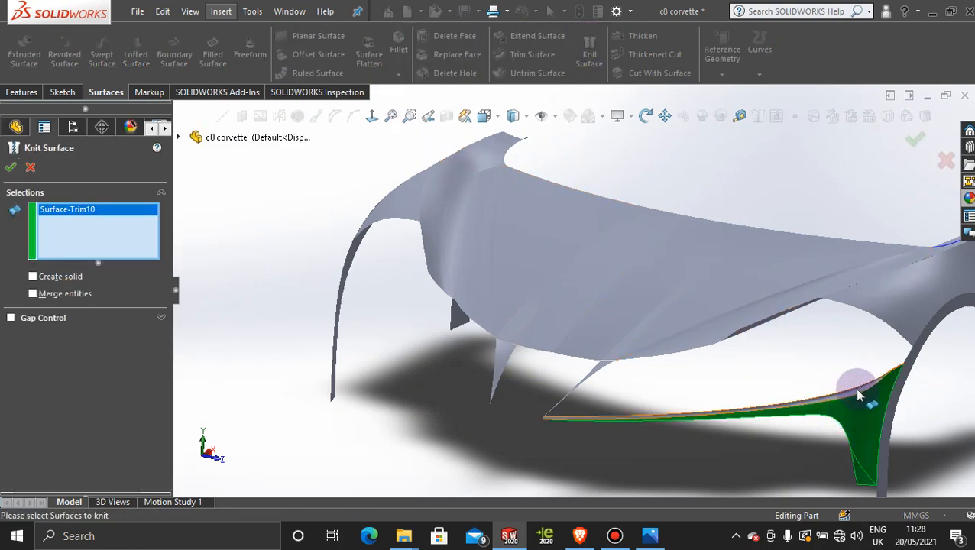
pyautogui.click(856, 392)
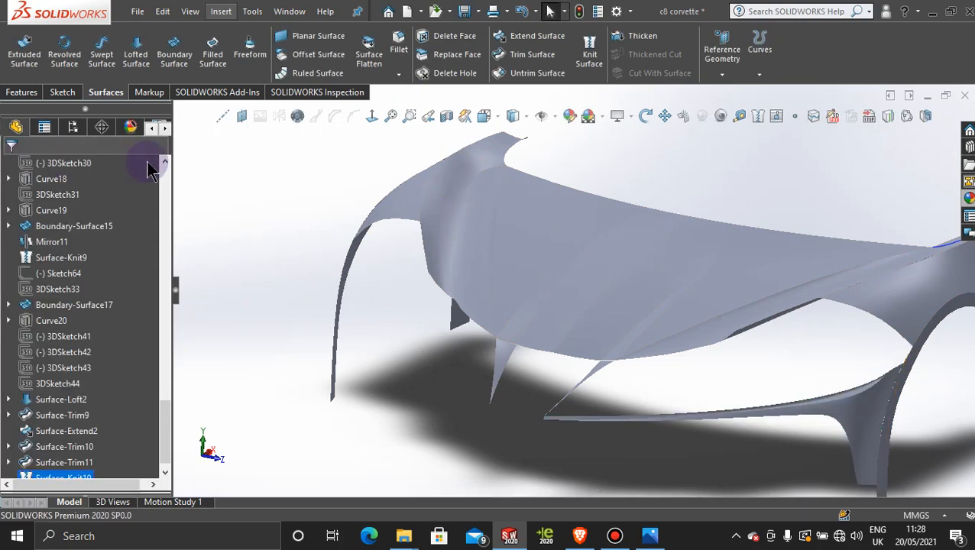
# Mirror the Surface-Knit10 body of the front bumper strip about the Front Plane.
pyautogui.click(18, 91)
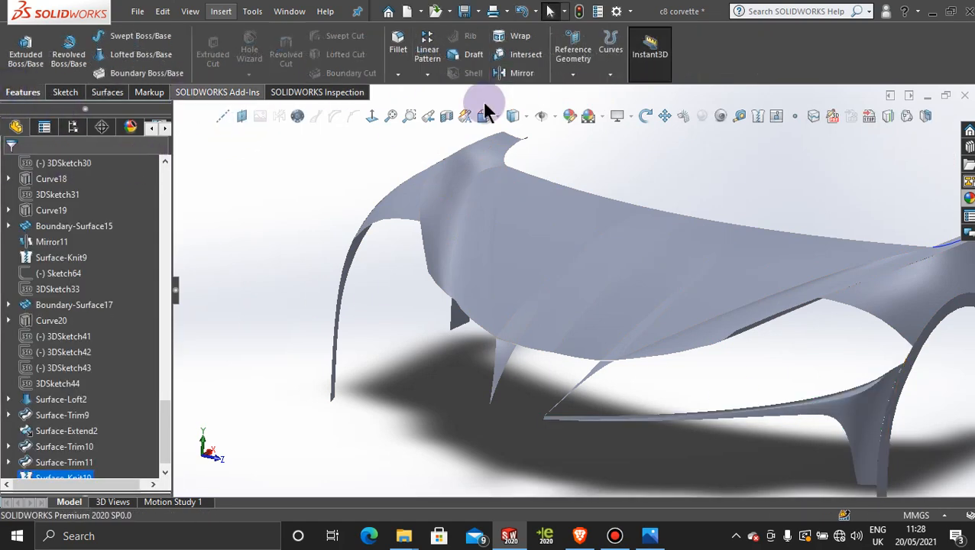
pyautogui.click(519, 73)
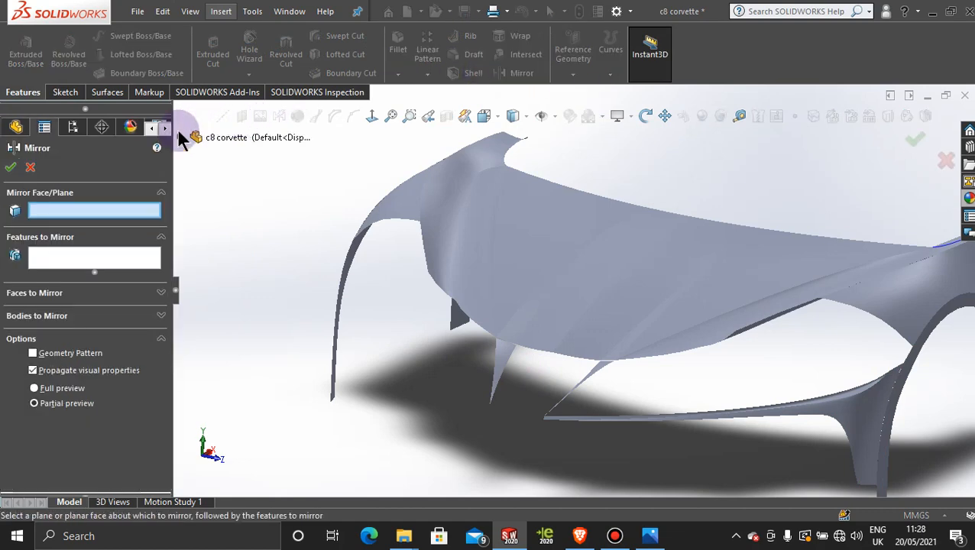
pyautogui.click(190, 138)
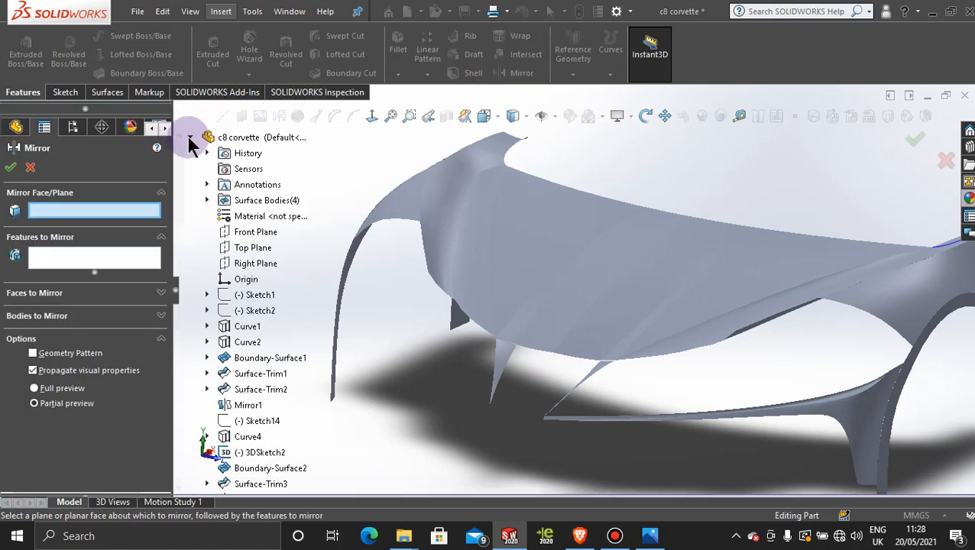
pyautogui.scroll(5, 368, 282)
pyautogui.click(264, 233)
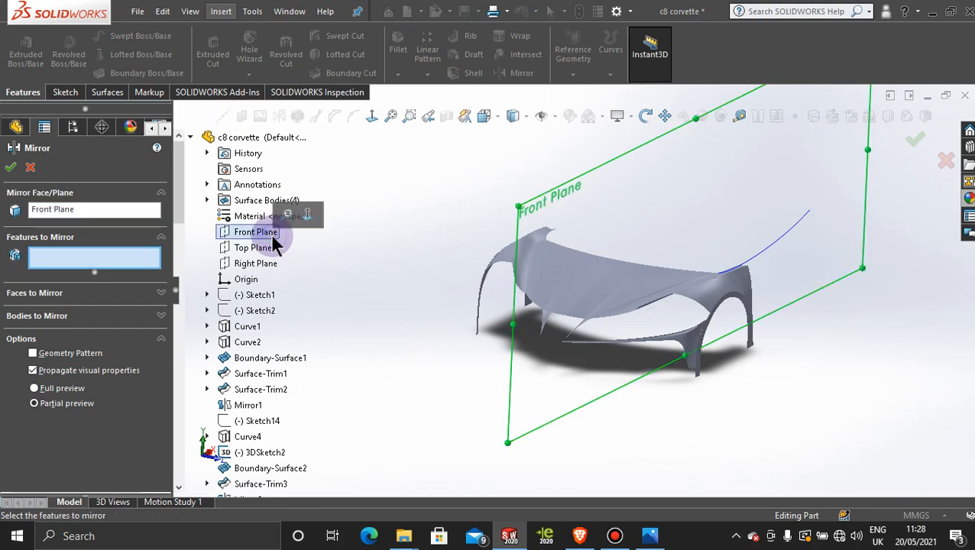
pyautogui.click(84, 316)
pyautogui.click(682, 345)
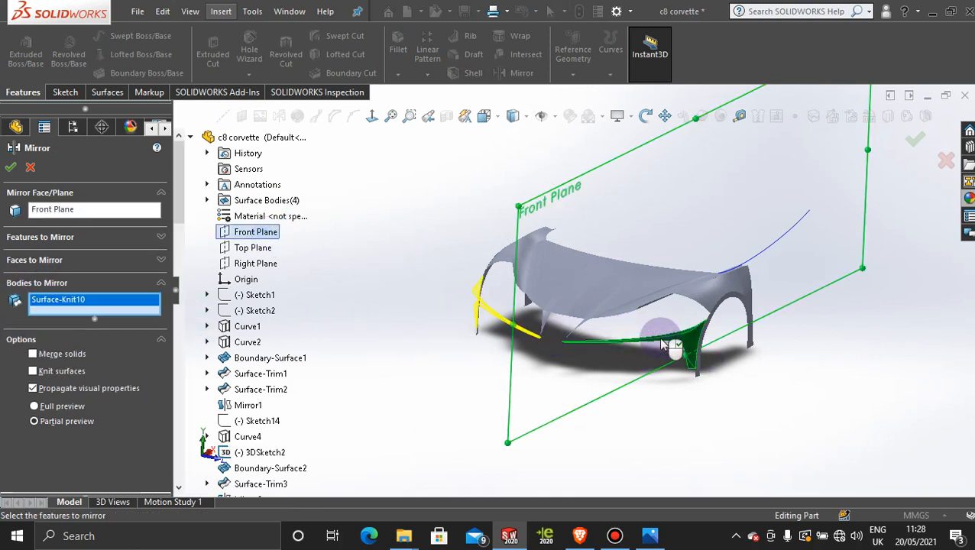
pyautogui.click(10, 167)
pyautogui.click(504, 359)
# Examine the gap at the centreline between the original and mirrored bumper strips.
pyautogui.scroll(-5, 607, 328)
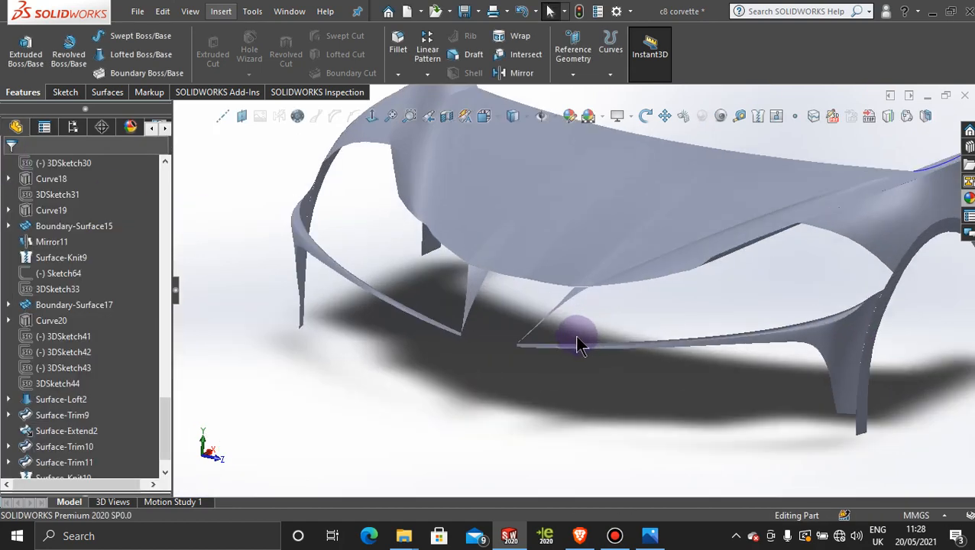
pyautogui.moveTo(465, 336)
pyautogui.mouseDown(button='middle')
pyautogui.moveTo(459, 377)
pyautogui.moveTo(536, 398)
pyautogui.mouseUp(button='middle')
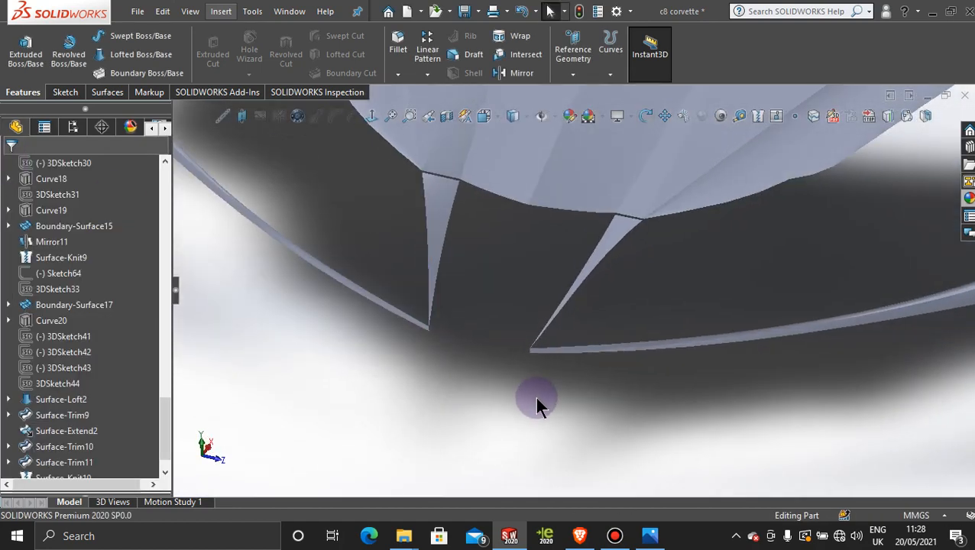
pyautogui.click(615, 537)
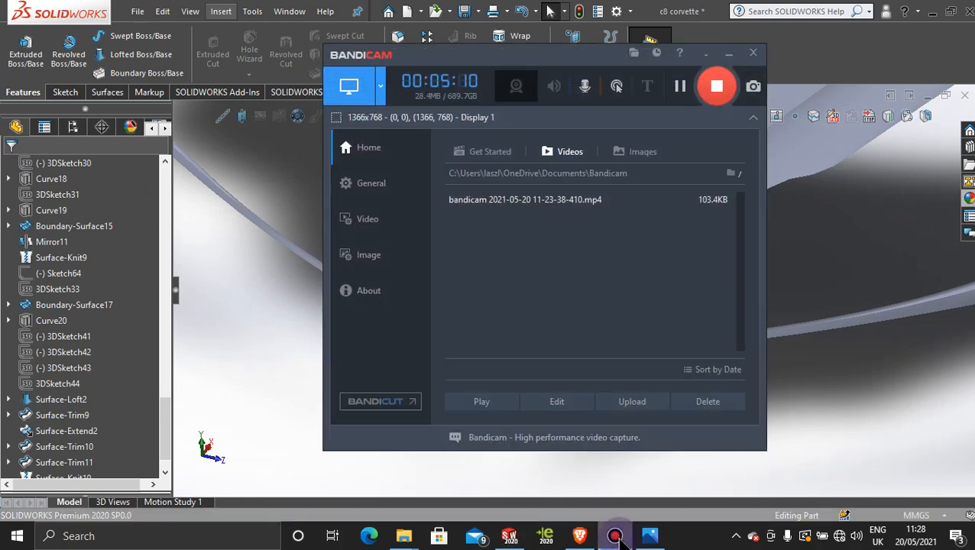
pyautogui.click(616, 537)
pyautogui.moveTo(533, 391); pyautogui.dragTo(513, 372, button='middle')
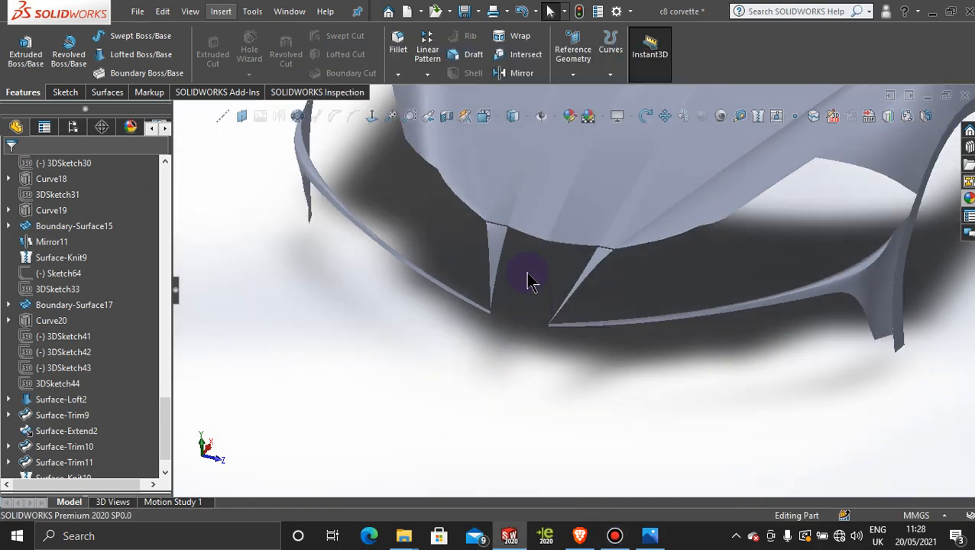
pyautogui.moveTo(532, 281); pyautogui.dragTo(515, 268, button='middle')
pyautogui.scroll(-3, 527, 279)
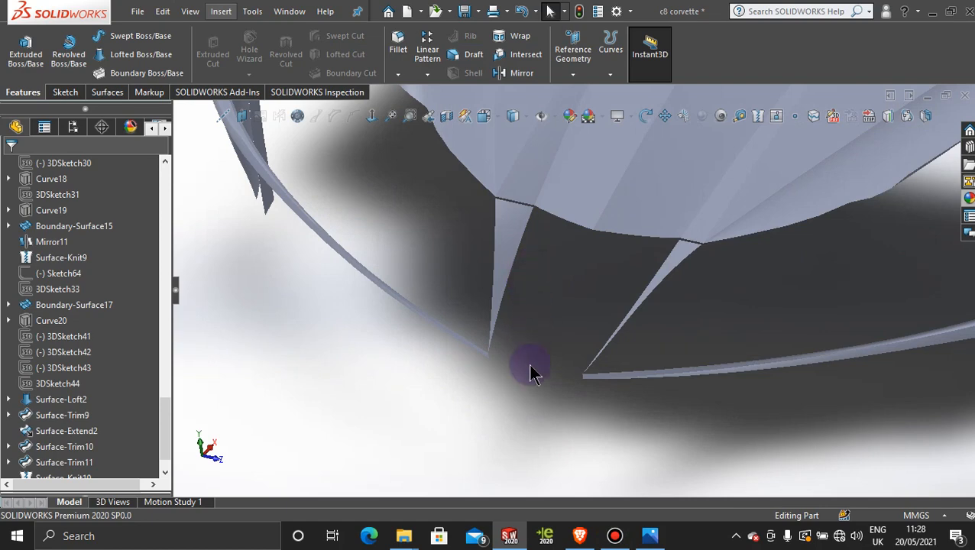
pyautogui.moveTo(532, 373)
pyautogui.mouseDown(button='middle')
pyautogui.moveTo(549, 339)
pyautogui.moveTo(523, 402)
pyautogui.moveTo(507, 405)
pyautogui.mouseUp(button='middle')
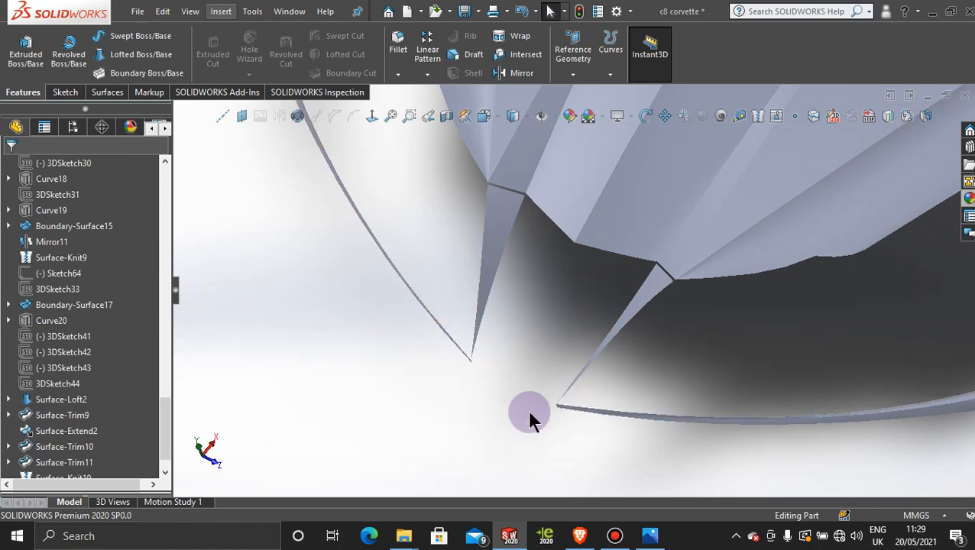
pyautogui.moveTo(526, 371)
pyautogui.mouseDown(button='middle')
pyautogui.moveTo(539, 370)
pyautogui.moveTo(559, 291)
pyautogui.moveTo(513, 348)
pyautogui.moveTo(541, 354)
pyautogui.moveTo(530, 362)
pyautogui.moveTo(498, 333)
pyautogui.moveTo(501, 313)
pyautogui.mouseUp(button='middle')
pyautogui.moveTo(330, 306); pyautogui.dragTo(256, 326, button='middle')
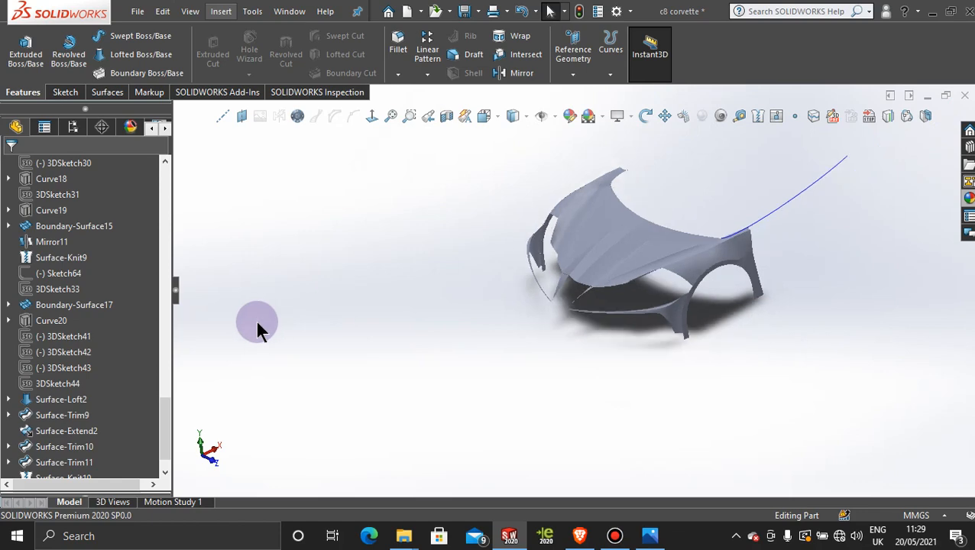
# Start a sketch on the Top Plane, viewed normal to it, and convert the front edges of both bumper strips into it.
pyautogui.moveTo(168, 412); pyautogui.dragTo(167, 152)
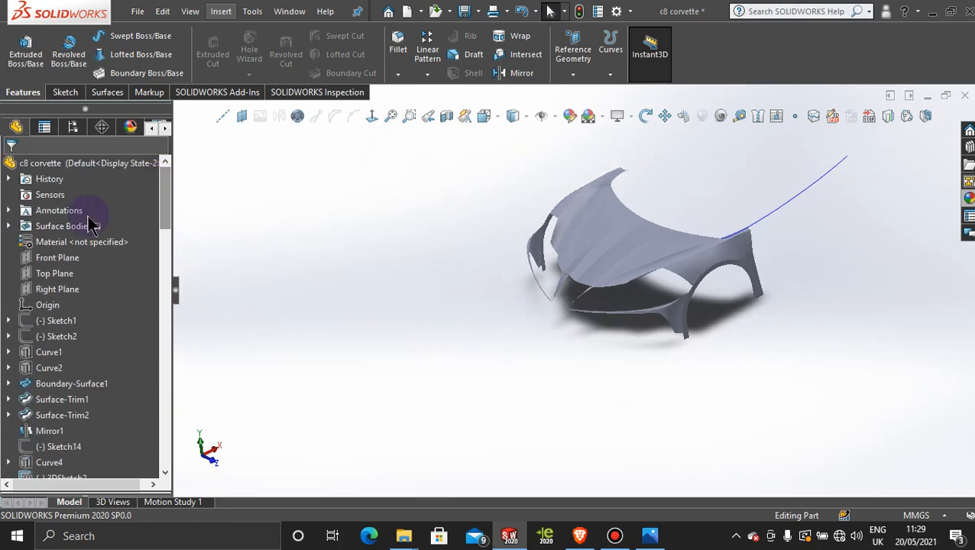
pyautogui.click(61, 273)
pyautogui.click(79, 252)
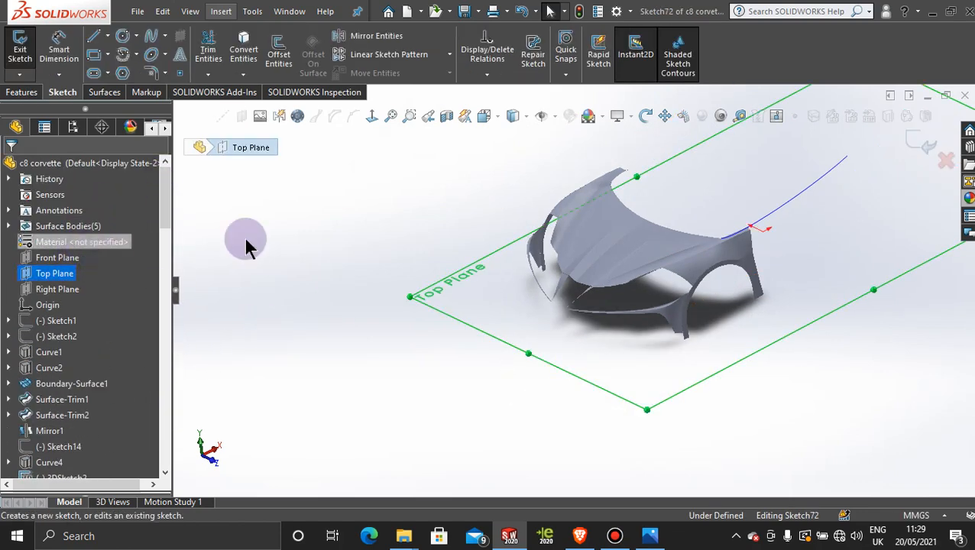
pyautogui.click(370, 118)
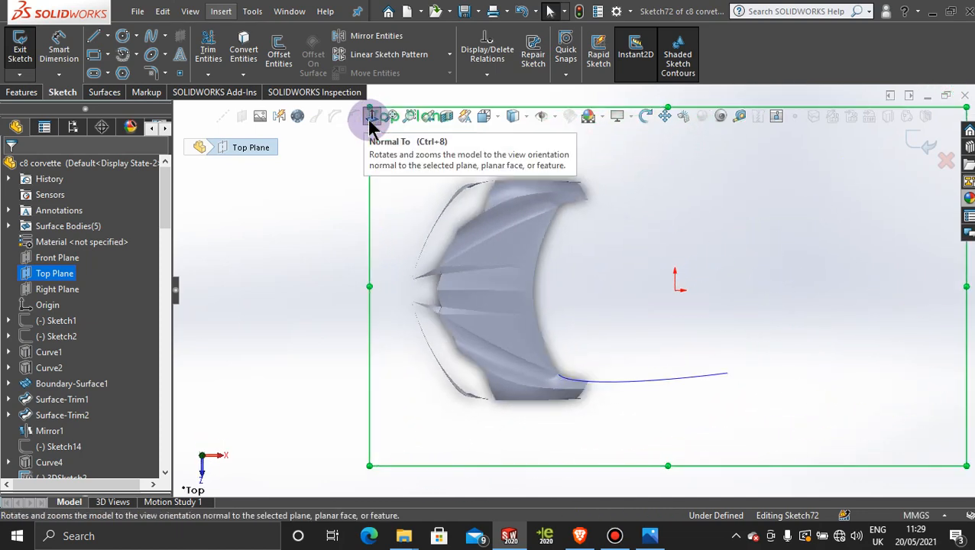
pyautogui.scroll(-5, 497, 309)
pyautogui.scroll(-4, 496, 309)
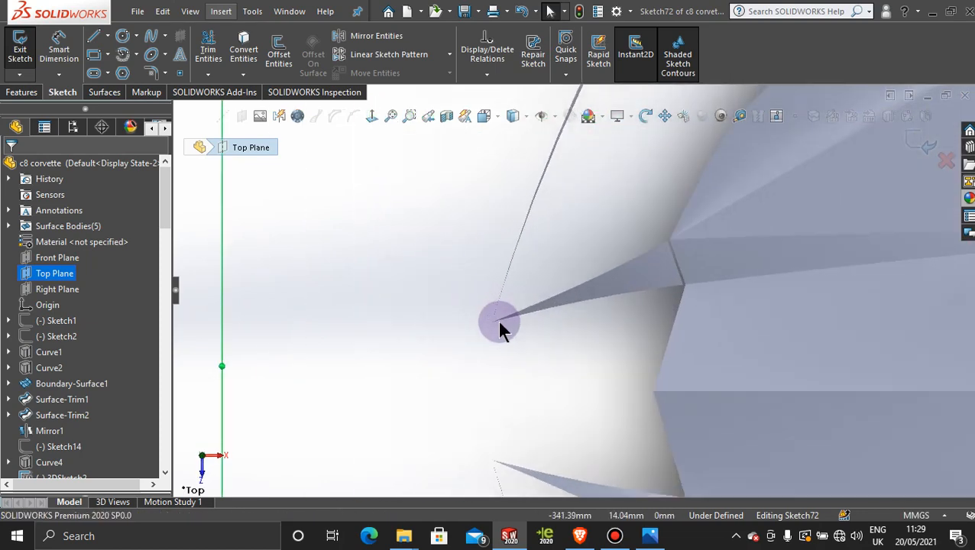
pyautogui.scroll(3, 557, 349)
pyautogui.scroll(-2, 575, 344)
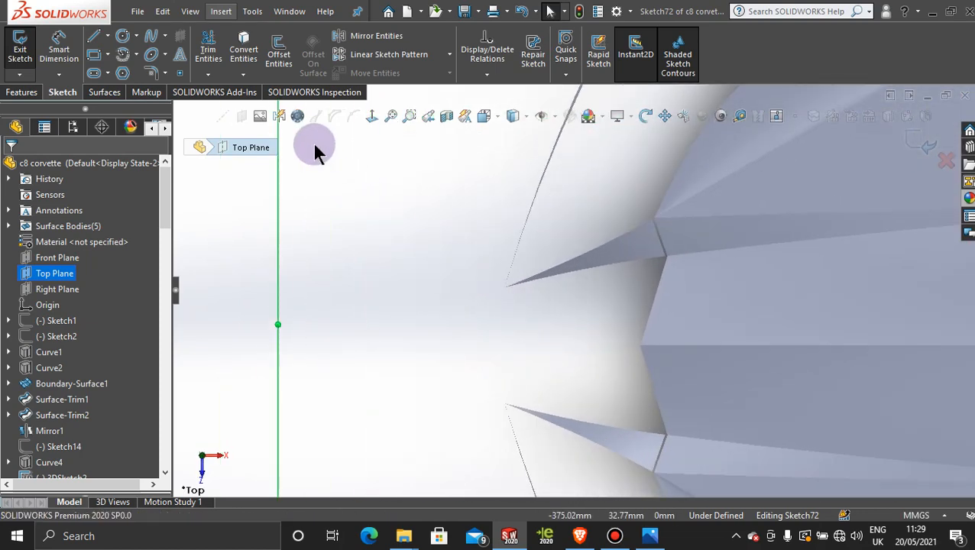
pyautogui.click(244, 52)
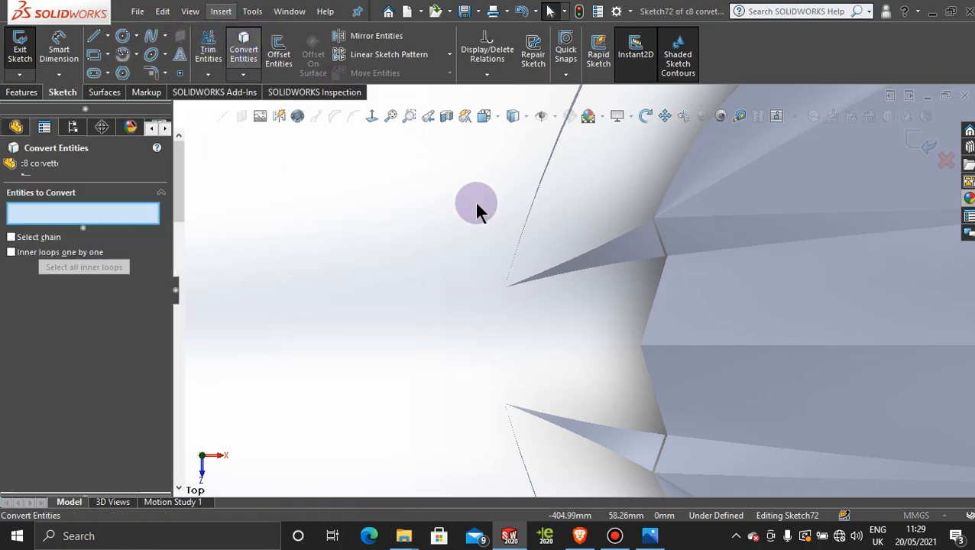
pyautogui.click(508, 273)
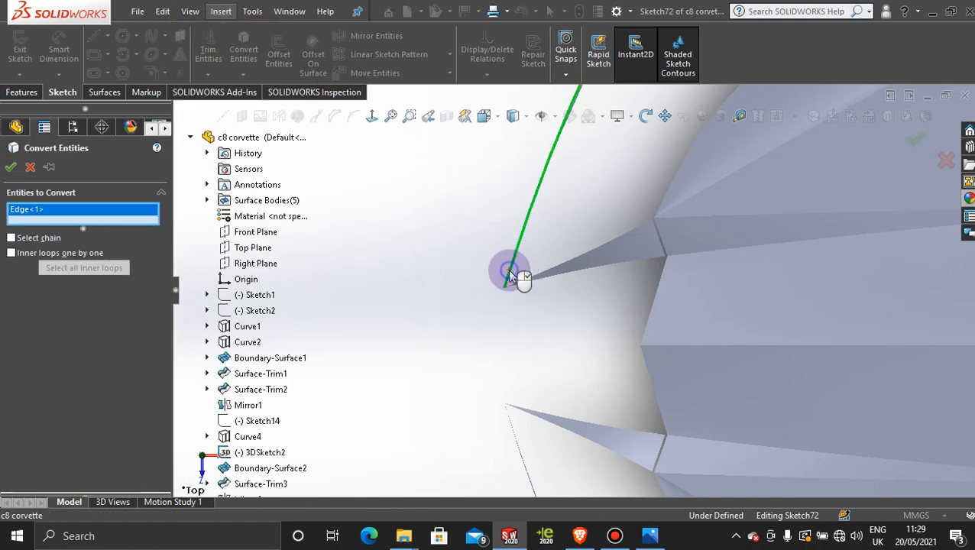
pyautogui.click(509, 417)
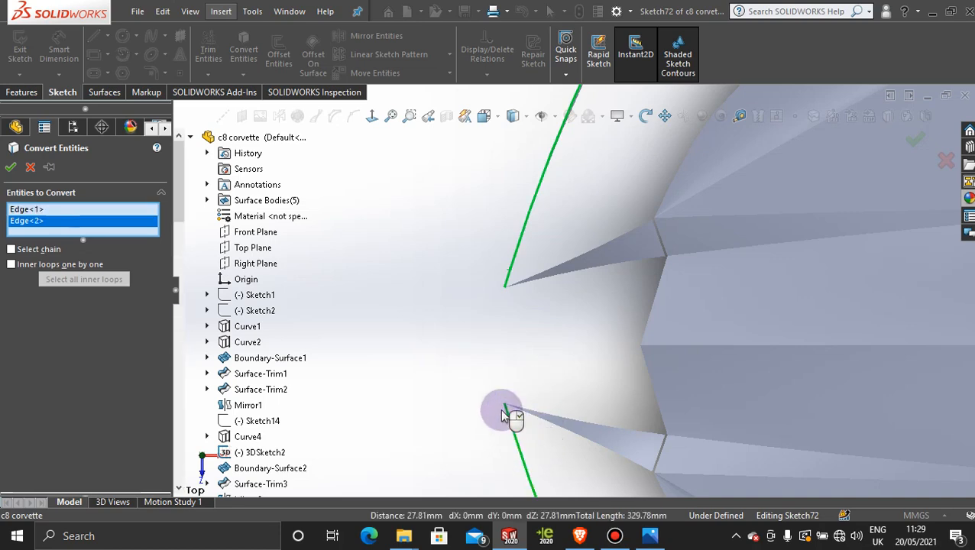
pyautogui.click(11, 168)
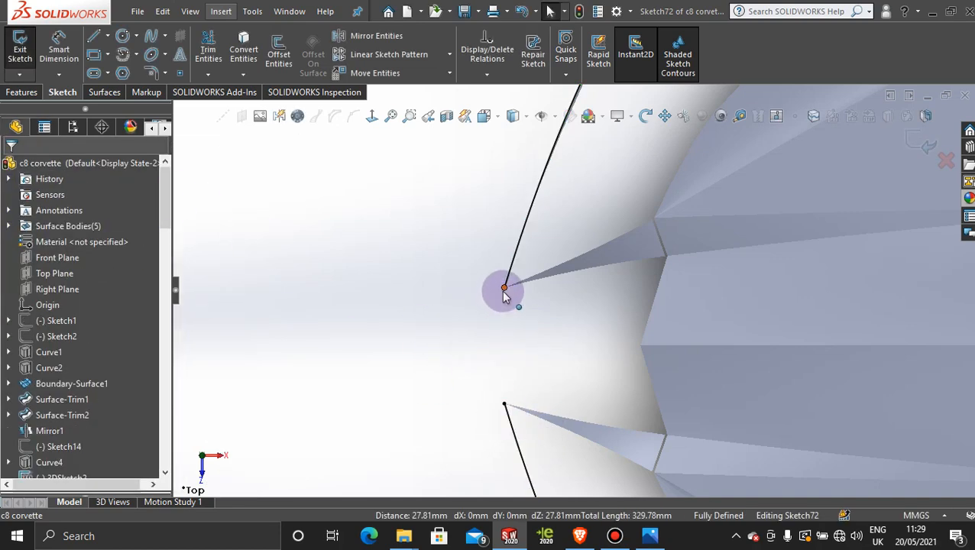
# Extend the inner endpoints of both converted curves until they coincide near the car's centreline, and close the sketch.
pyautogui.moveTo(504, 293); pyautogui.dragTo(490, 351)
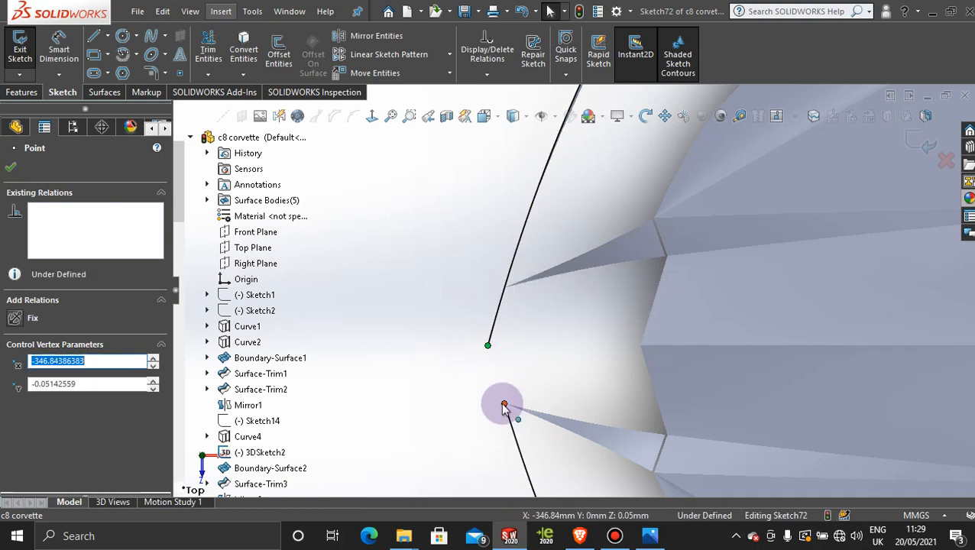
pyautogui.moveTo(516, 409); pyautogui.dragTo(488, 344)
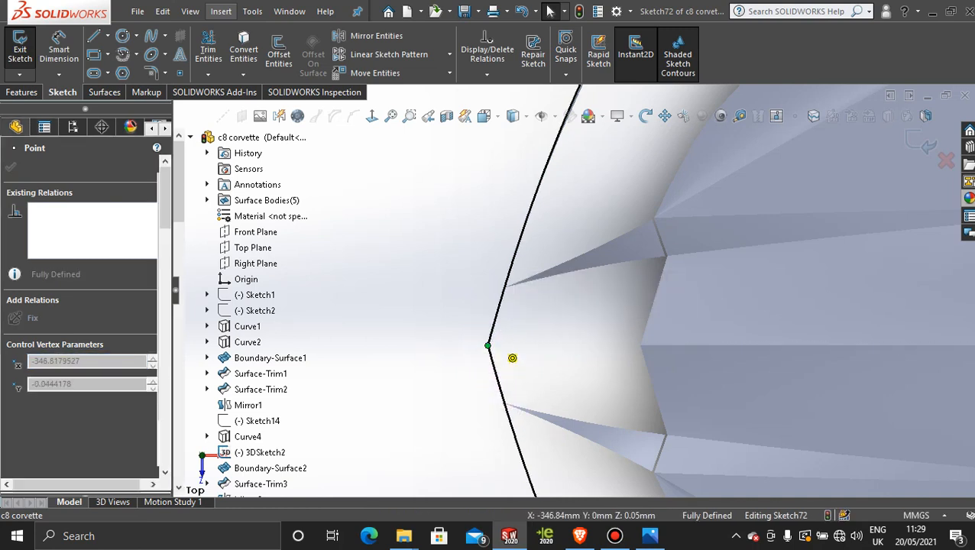
pyautogui.click(397, 303)
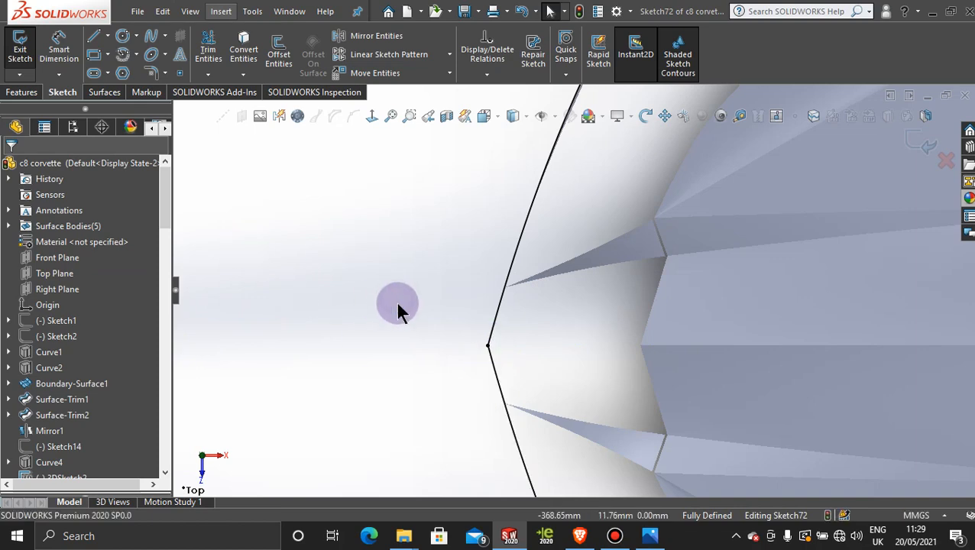
pyautogui.moveTo(446, 320)
pyautogui.mouseDown(button='middle')
pyautogui.moveTo(475, 229)
pyautogui.moveTo(496, 218)
pyautogui.moveTo(544, 298)
pyautogui.moveTo(555, 341)
pyautogui.moveTo(557, 285)
pyautogui.moveTo(588, 359)
pyautogui.moveTo(558, 370)
pyautogui.moveTo(596, 370)
pyautogui.moveTo(671, 322)
pyautogui.moveTo(676, 303)
pyautogui.moveTo(757, 272)
pyautogui.mouseUp(button='middle')
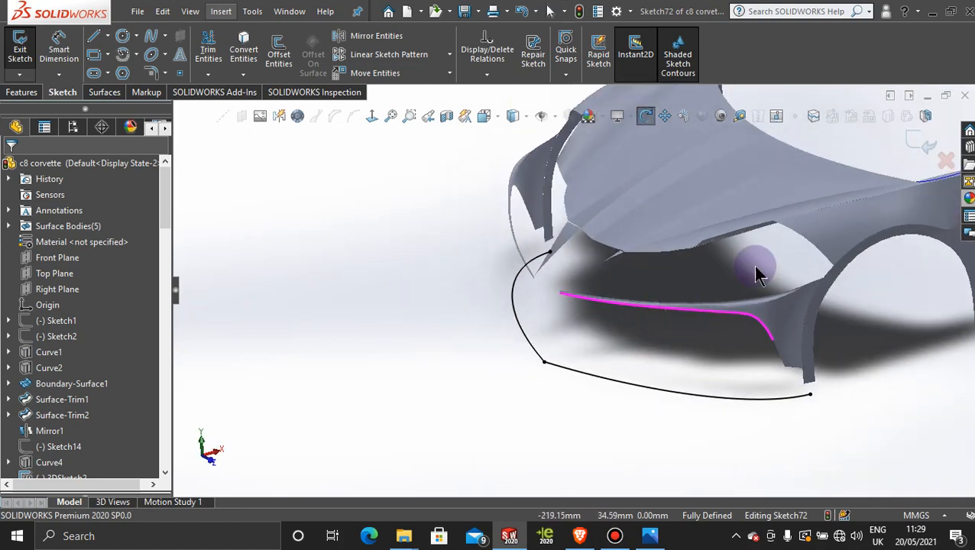
pyautogui.click(912, 142)
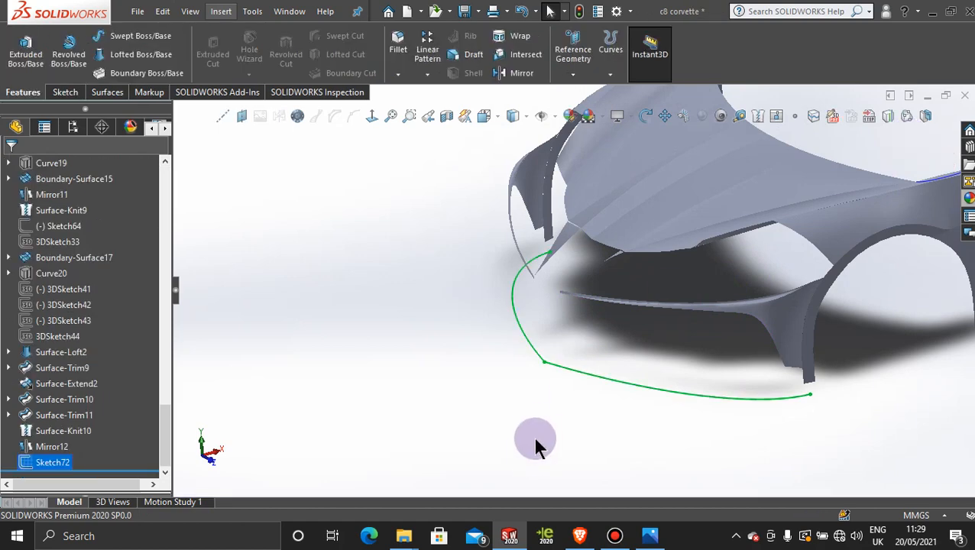
# Start a 3D sketch and draw a vertical line upward from the point where the two Sketch72 curves meet.
pyautogui.moveTo(533, 434); pyautogui.dragTo(551, 398, button='middle')
pyautogui.scroll(4, 560, 350)
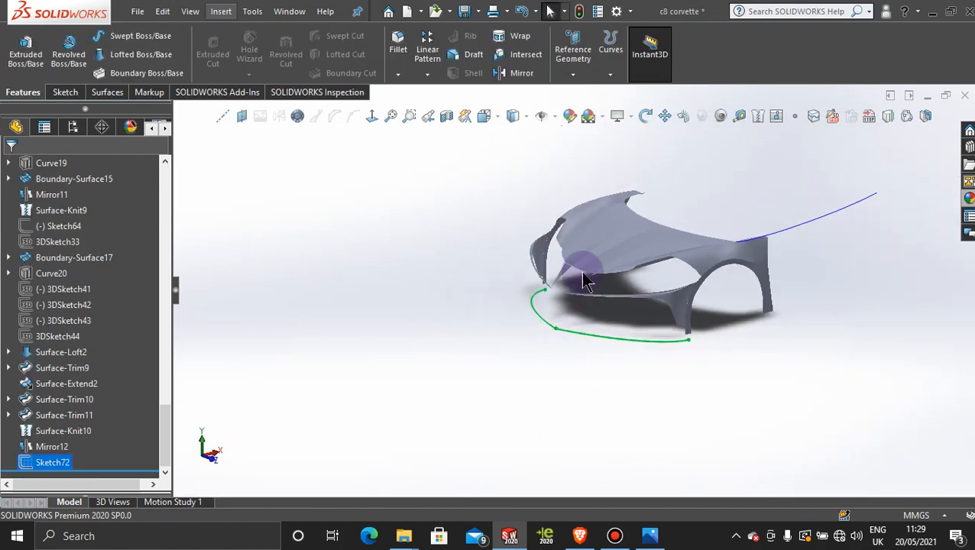
pyautogui.scroll(-4, 579, 271)
pyautogui.moveTo(552, 353); pyautogui.dragTo(513, 395, button='middle')
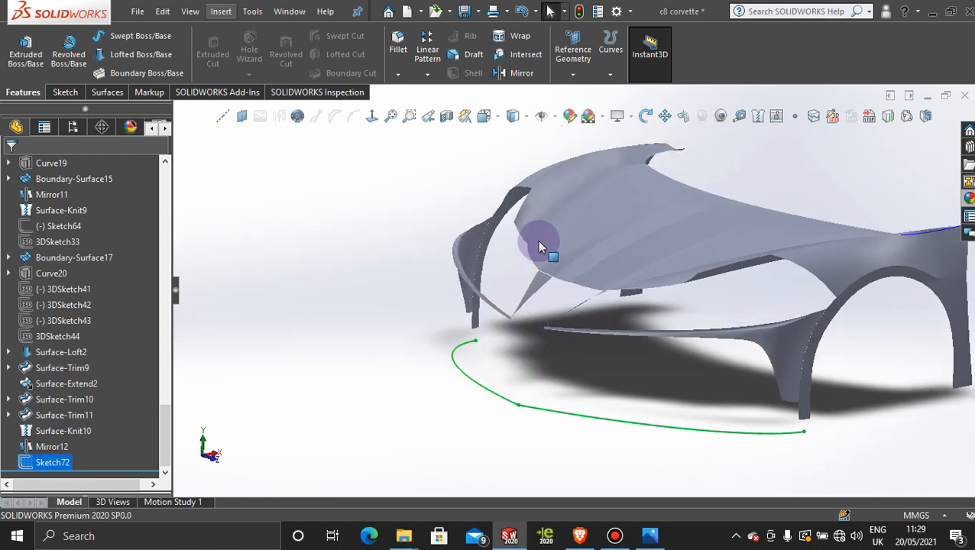
pyautogui.click(65, 91)
pyautogui.click(19, 74)
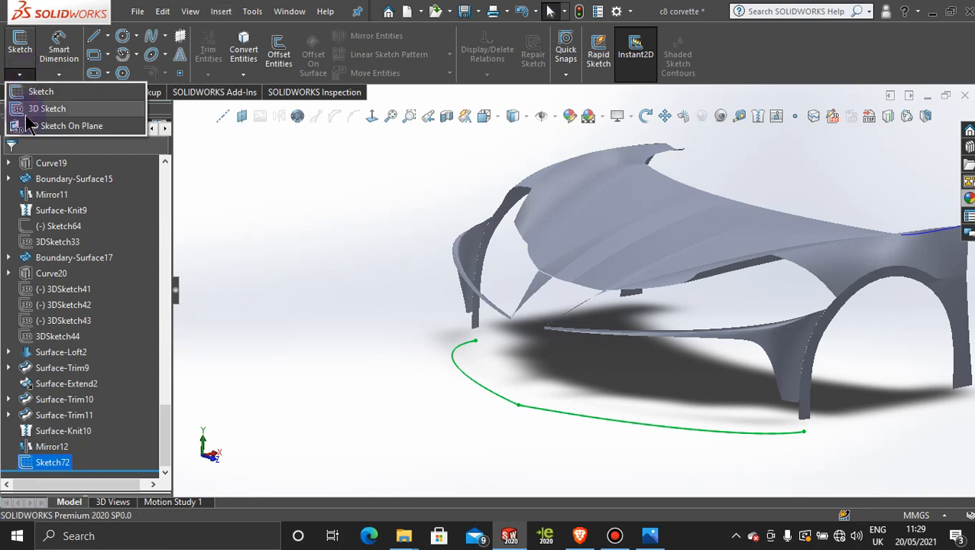
pyautogui.click(34, 109)
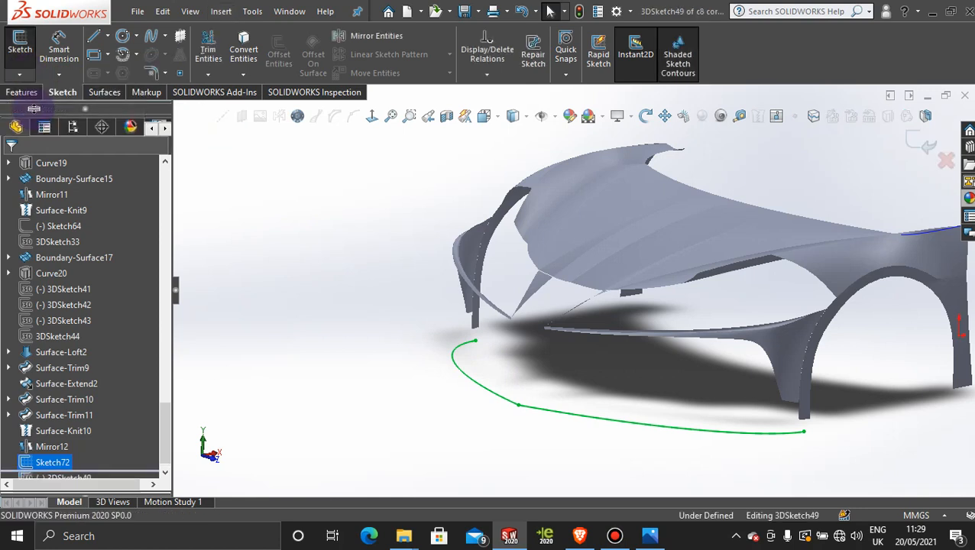
pyautogui.click(93, 40)
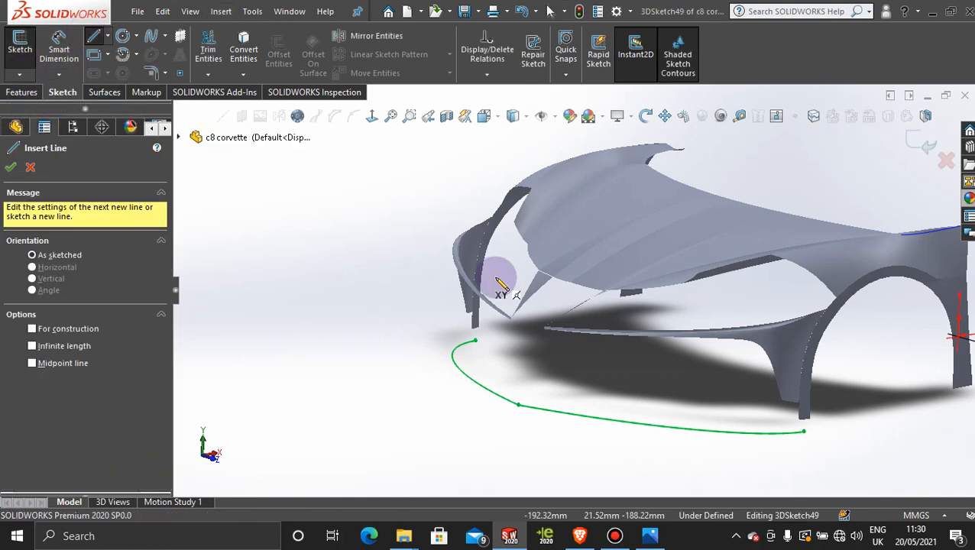
pyautogui.click(519, 406)
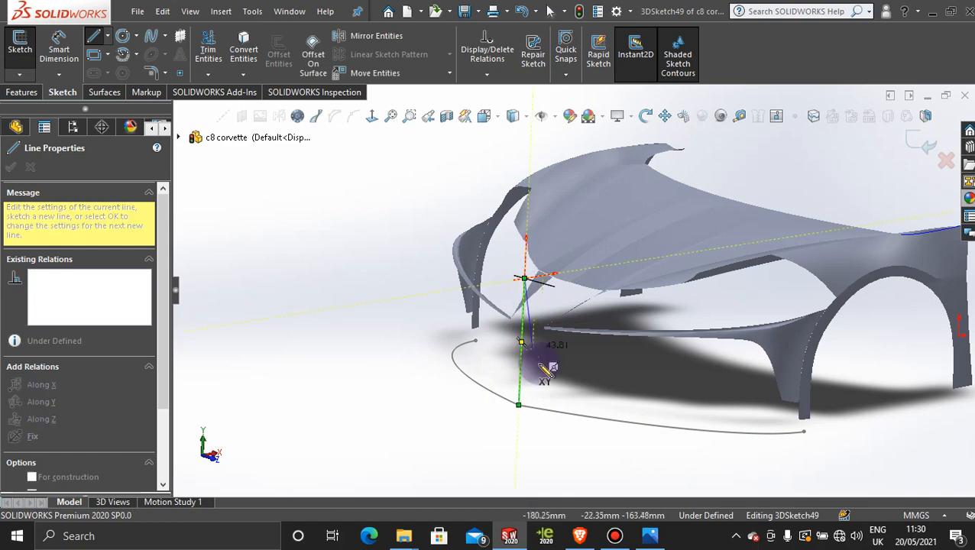
pyautogui.press('Escape')
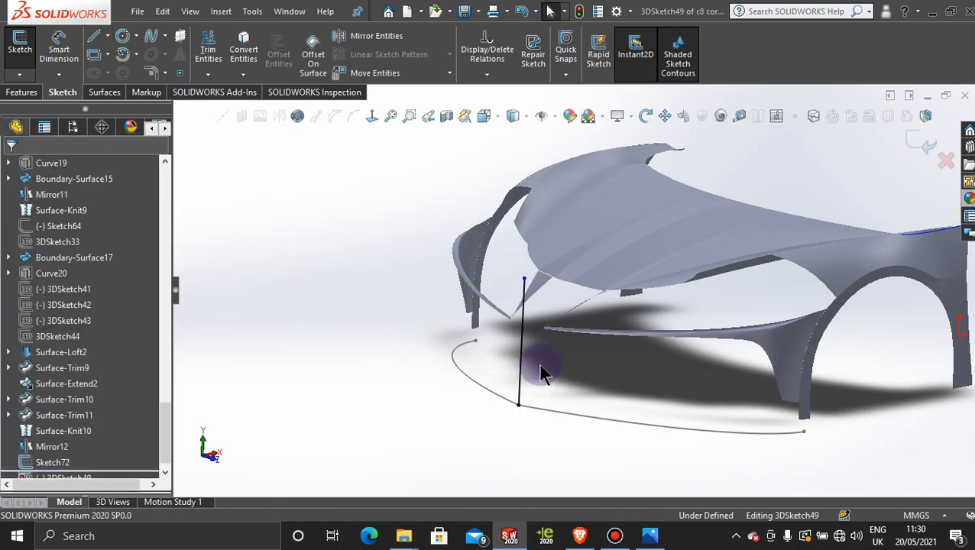
# Examine the vertical line's position in the gap between the two bumper strips from the front.
pyautogui.moveTo(541, 374)
pyautogui.mouseDown(button='middle')
pyautogui.moveTo(516, 351)
pyautogui.moveTo(535, 325)
pyautogui.mouseUp(button='middle')
pyautogui.scroll(-5, 592, 333)
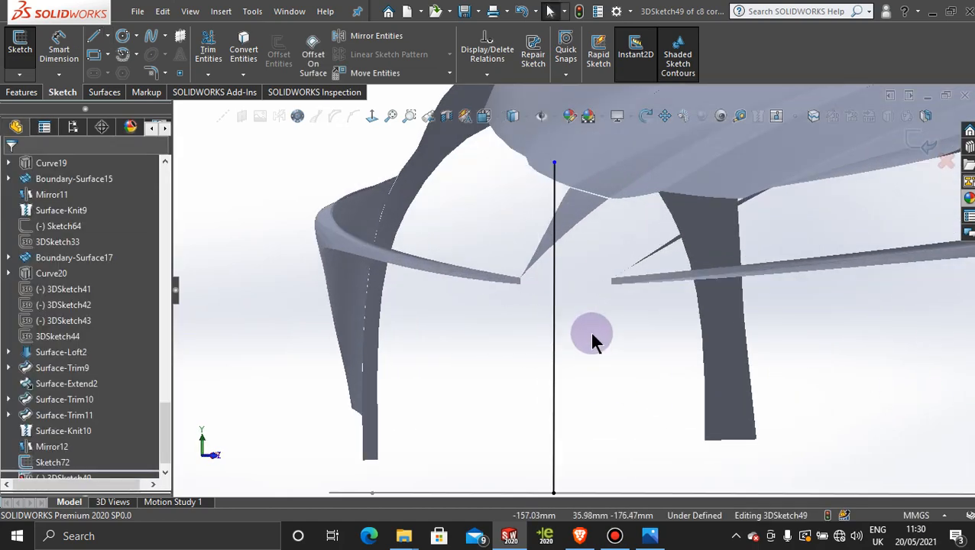
pyautogui.scroll(8, 609, 336)
pyautogui.moveTo(608, 365)
pyautogui.mouseDown(button='middle')
pyautogui.moveTo(565, 370)
pyautogui.moveTo(577, 361)
pyautogui.moveTo(562, 354)
pyautogui.moveTo(598, 337)
pyautogui.moveTo(616, 375)
pyautogui.moveTo(643, 368)
pyautogui.moveTo(620, 361)
pyautogui.mouseUp(button='middle')
pyautogui.scroll(-5, 561, 359)
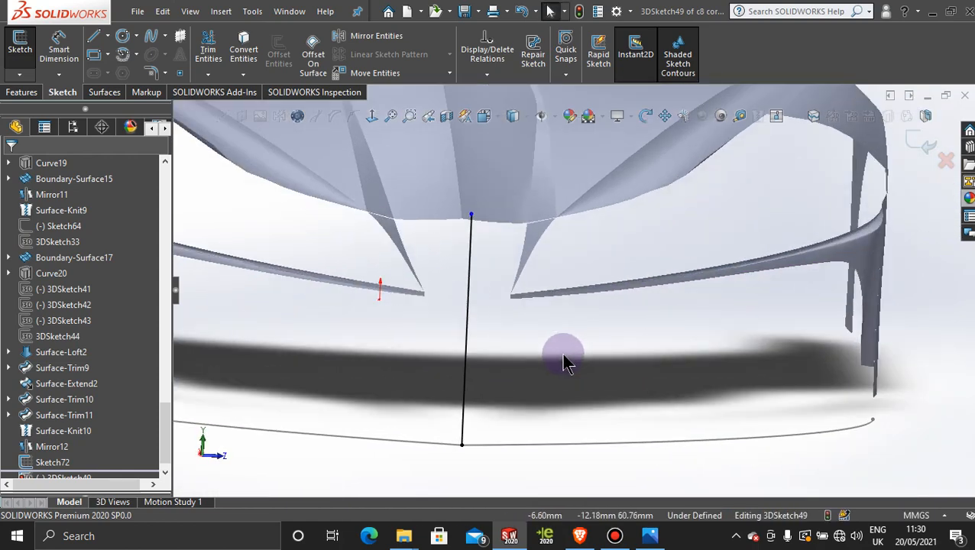
# Draw a line about 49 mm long along Z from the middle of the vertical line, and close the 3D sketch.
pyautogui.moveTo(528, 338); pyautogui.dragTo(487, 344, button='middle')
pyautogui.scroll(2, 509, 338)
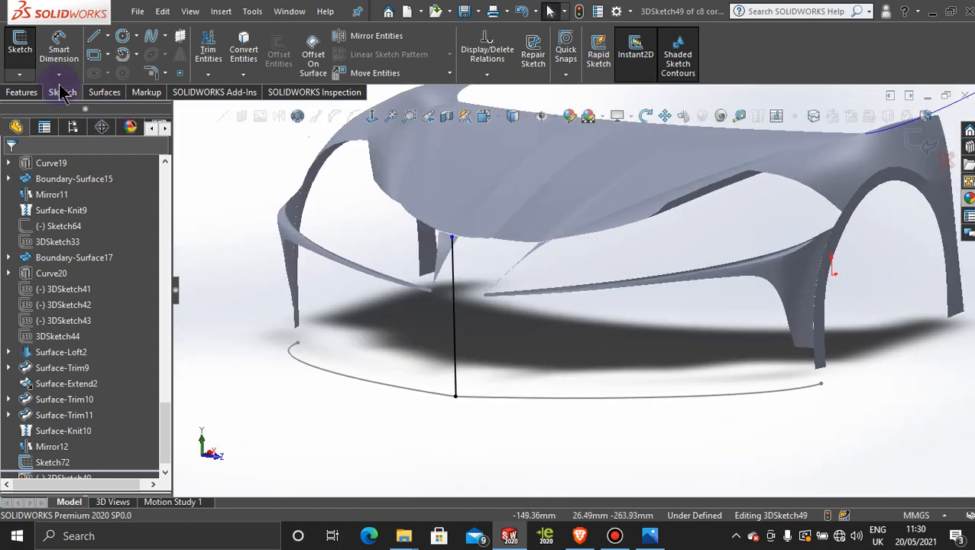
pyautogui.click(96, 37)
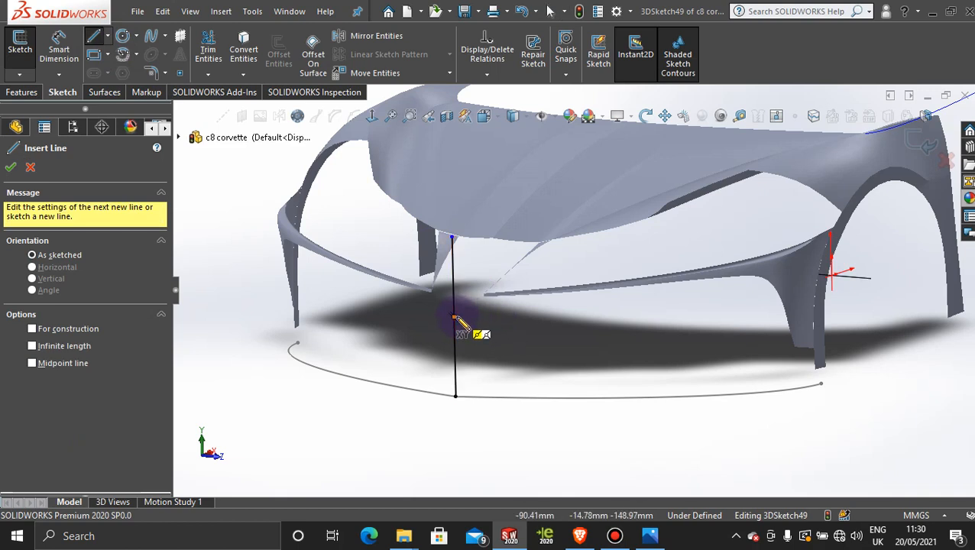
pyautogui.click(456, 317)
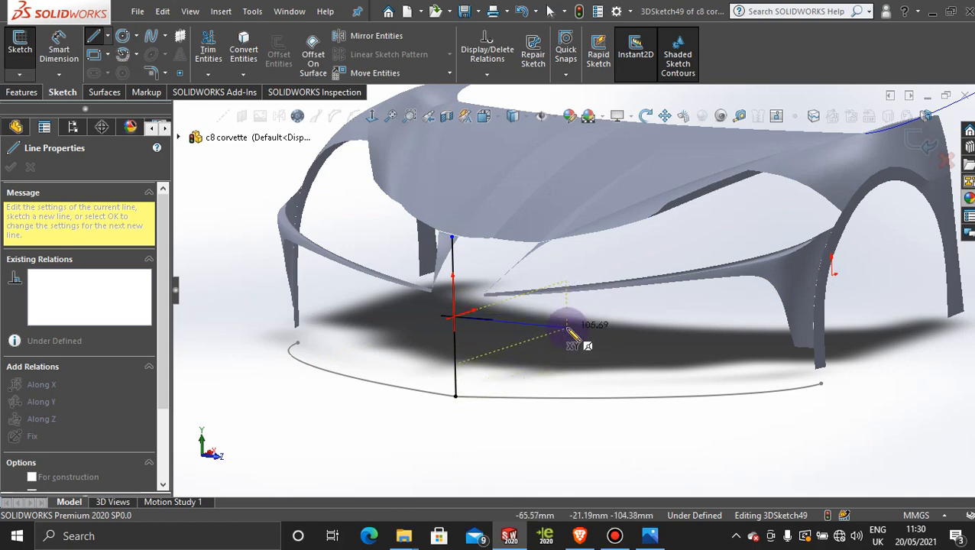
pyautogui.moveTo(568, 330)
pyautogui.mouseDown(button='middle')
pyautogui.moveTo(533, 330)
pyautogui.moveTo(522, 352)
pyautogui.moveTo(566, 352)
pyautogui.moveTo(527, 345)
pyautogui.mouseUp(button='middle')
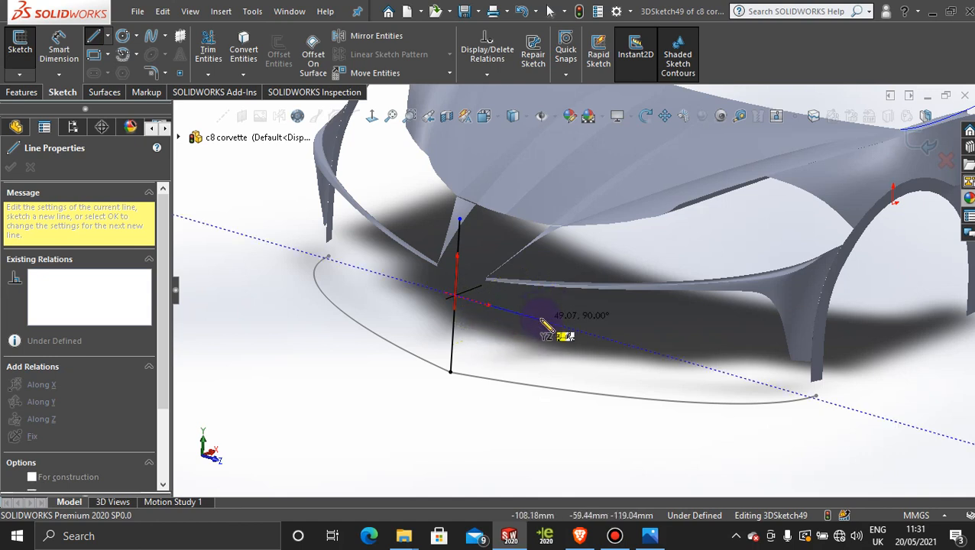
pyautogui.click(540, 320)
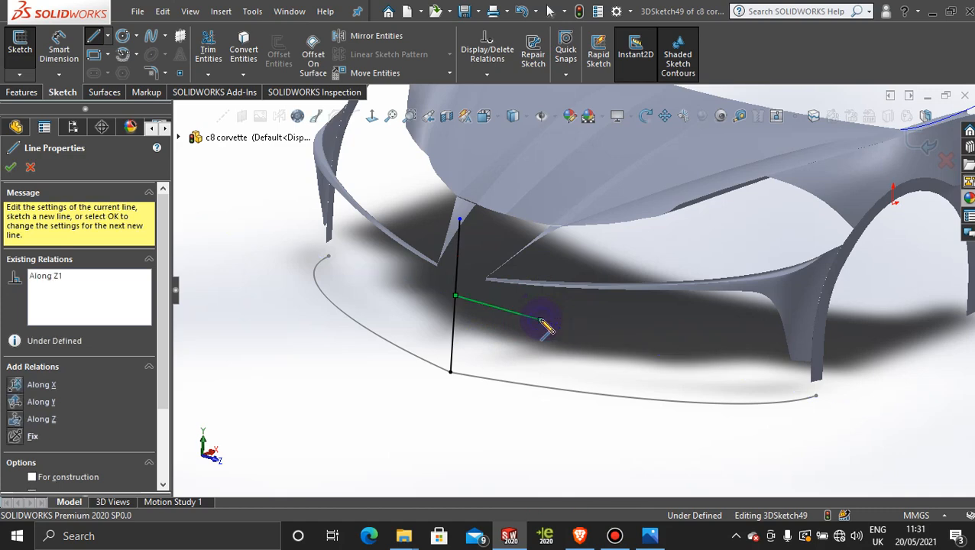
pyautogui.press('Escape')
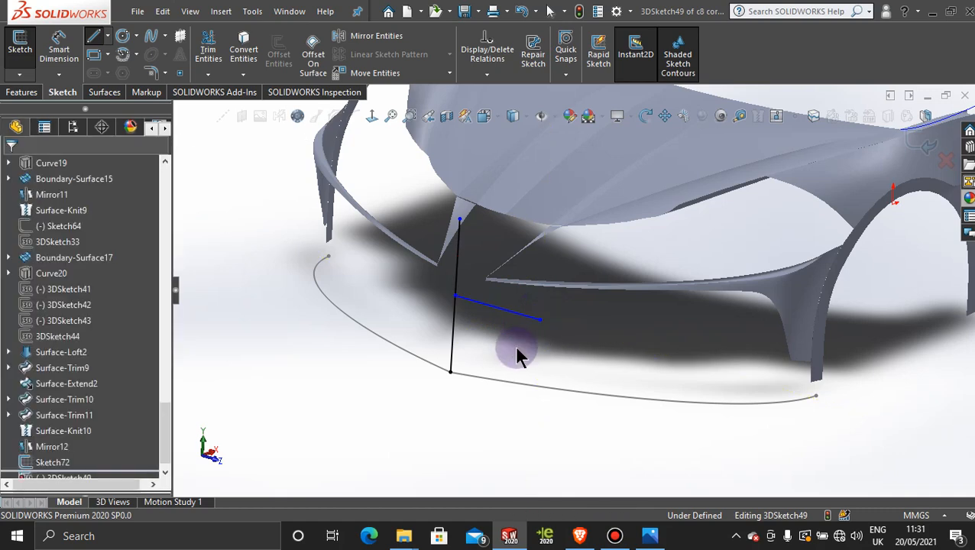
pyautogui.moveTo(500, 348)
pyautogui.mouseDown(button='middle')
pyautogui.moveTo(435, 317)
pyautogui.moveTo(435, 425)
pyautogui.moveTo(451, 491)
pyautogui.moveTo(446, 439)
pyautogui.moveTo(475, 344)
pyautogui.moveTo(535, 281)
pyautogui.moveTo(528, 354)
pyautogui.moveTo(579, 383)
pyautogui.moveTo(554, 351)
pyautogui.mouseUp(button='middle')
pyautogui.click(924, 140)
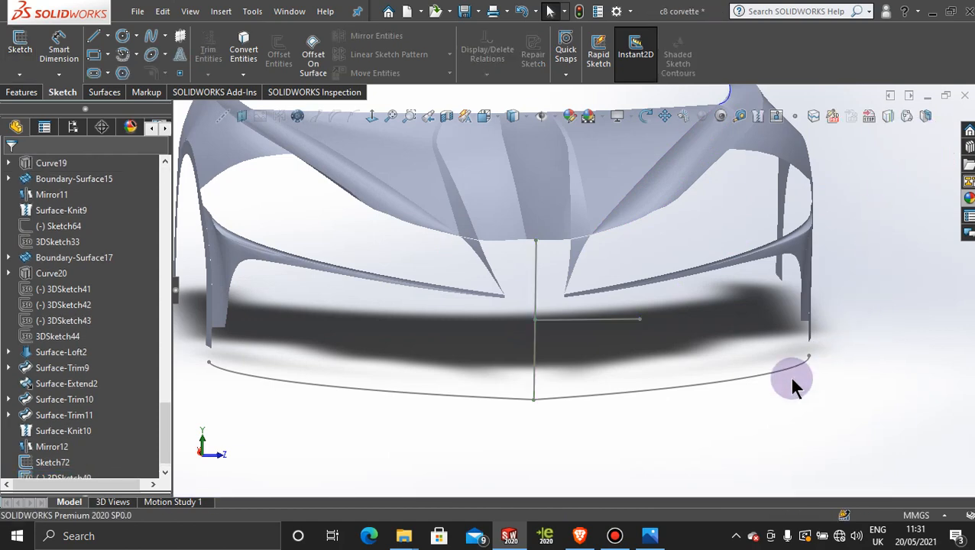
# Create a reference plane perpendicular to the horizontal 3D sketch line and coincident with its endpoint on the vertical line.
pyautogui.moveTo(792, 379); pyautogui.dragTo(740, 408, button='middle')
pyautogui.scroll(-3, 563, 293)
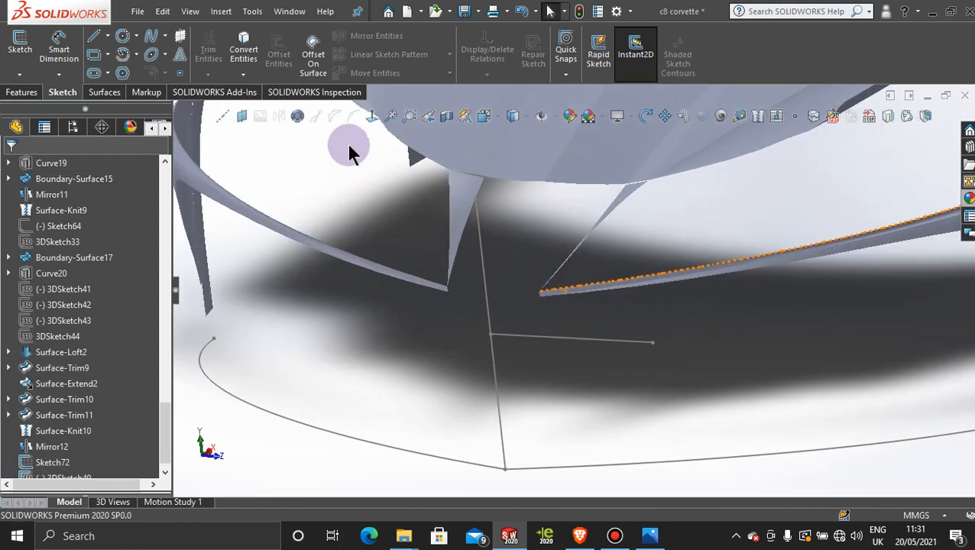
pyautogui.click(241, 115)
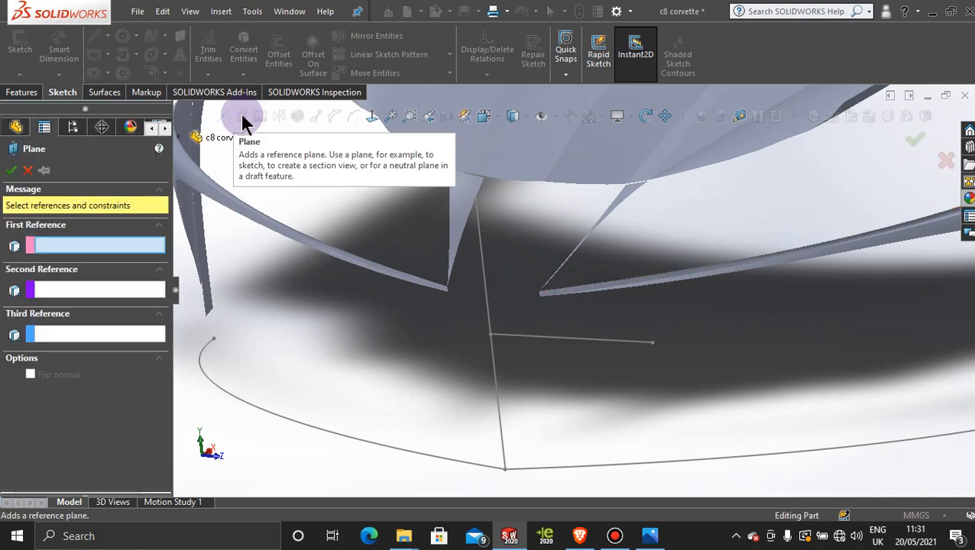
pyautogui.click(586, 342)
pyautogui.click(491, 335)
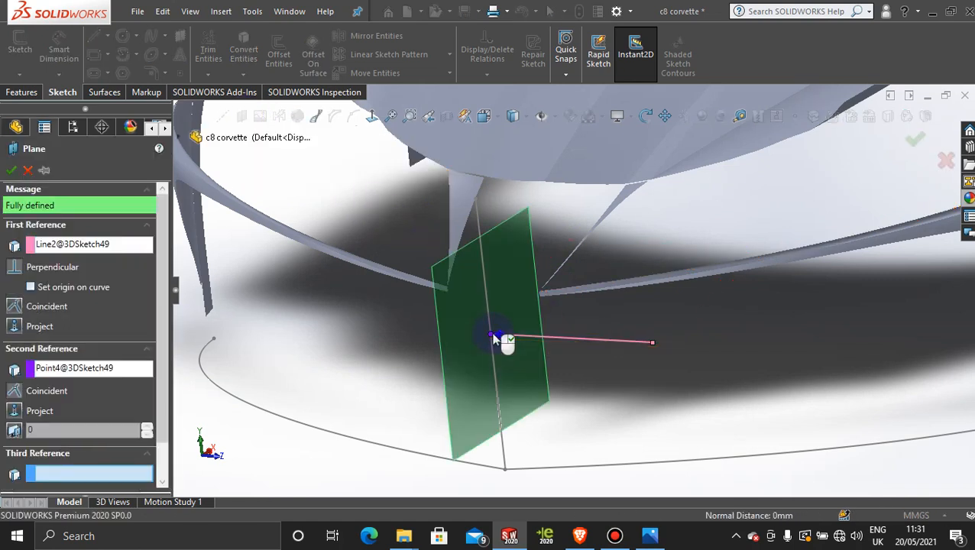
pyautogui.click(10, 172)
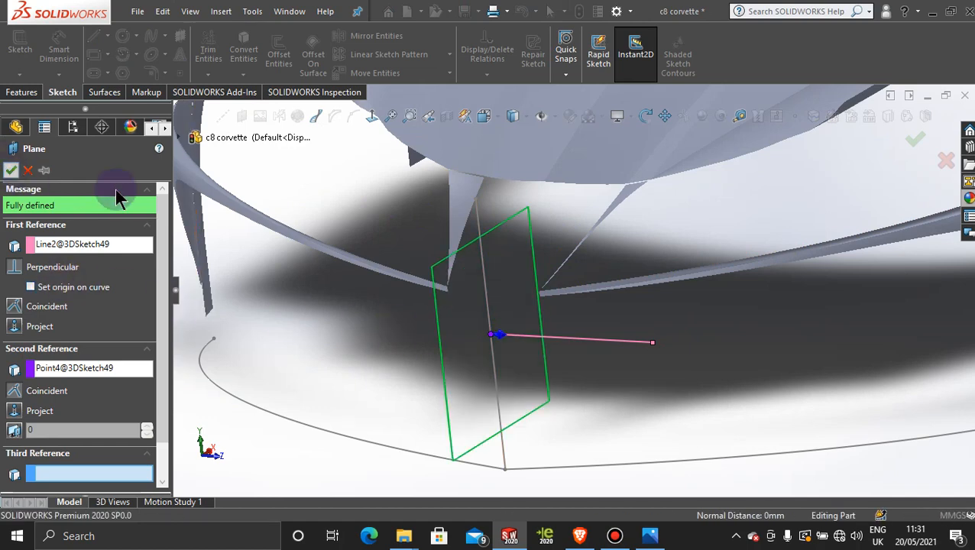
pyautogui.scroll(2, 647, 359)
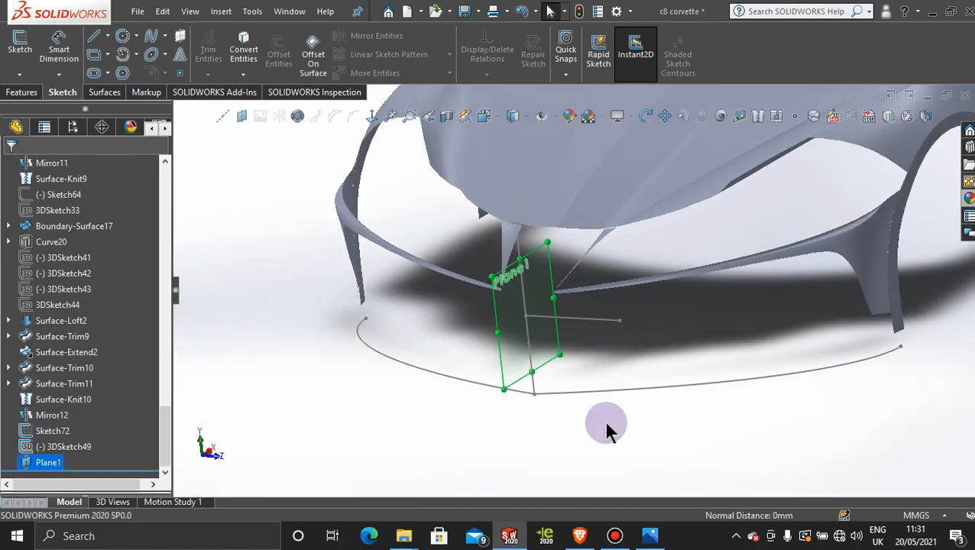
pyautogui.click(603, 428)
pyautogui.moveTo(603, 428)
pyautogui.mouseDown(button='middle')
pyautogui.moveTo(581, 426)
pyautogui.moveTo(618, 463)
pyautogui.moveTo(600, 452)
pyautogui.moveTo(611, 450)
pyautogui.moveTo(596, 426)
pyautogui.moveTo(626, 387)
pyautogui.moveTo(634, 419)
pyautogui.moveTo(609, 418)
pyautogui.mouseUp(button='middle')
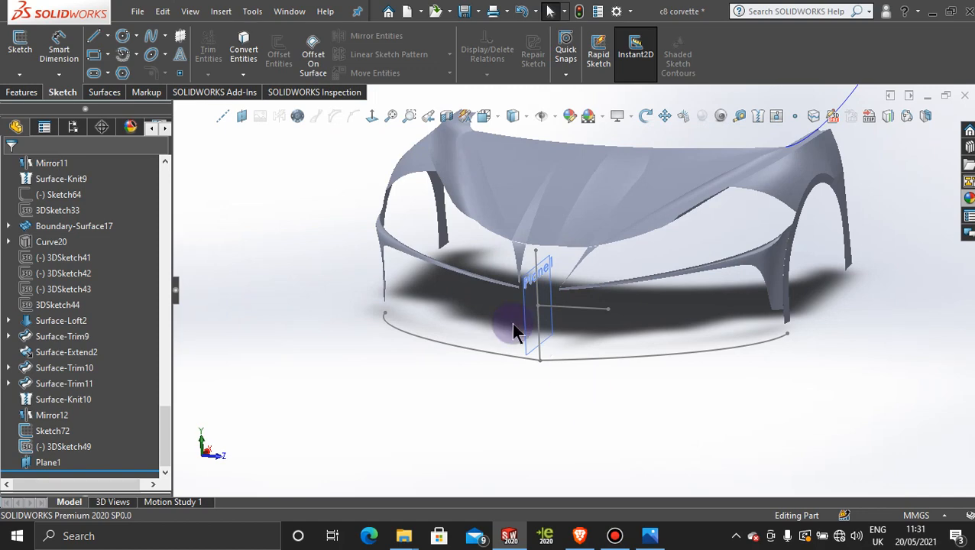
pyautogui.scroll(-5, 534, 307)
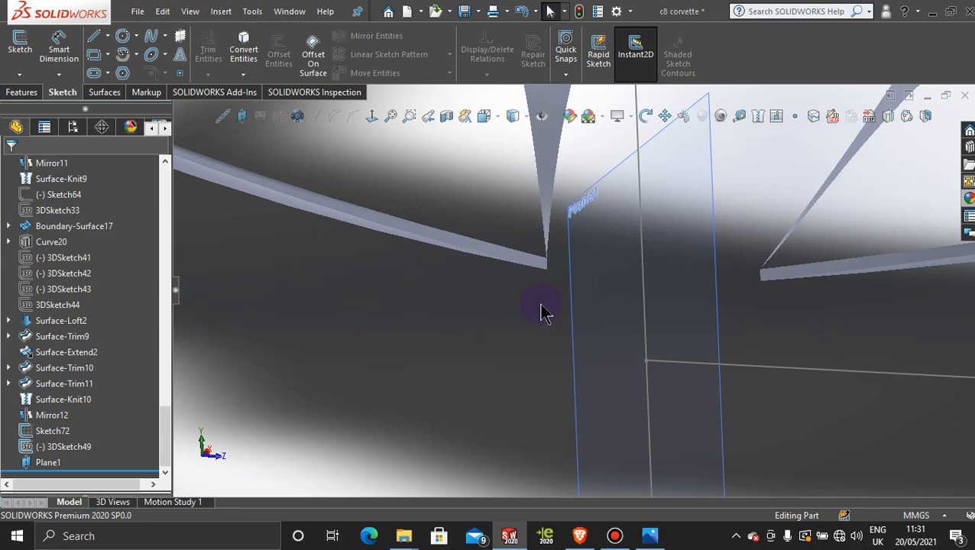
pyautogui.scroll(5, 540, 310)
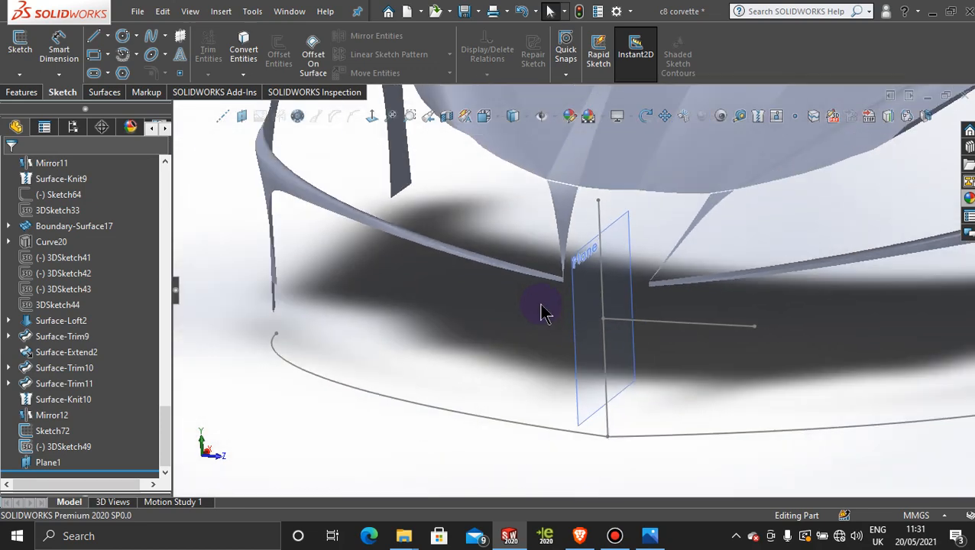
pyautogui.scroll(2, 540, 309)
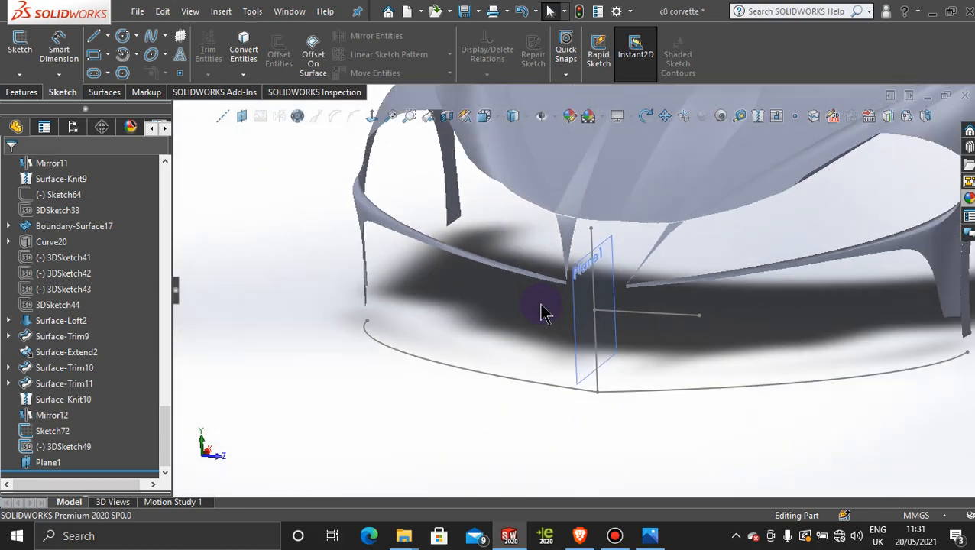
pyautogui.scroll(-3, 558, 304)
pyautogui.scroll(-1, 558, 304)
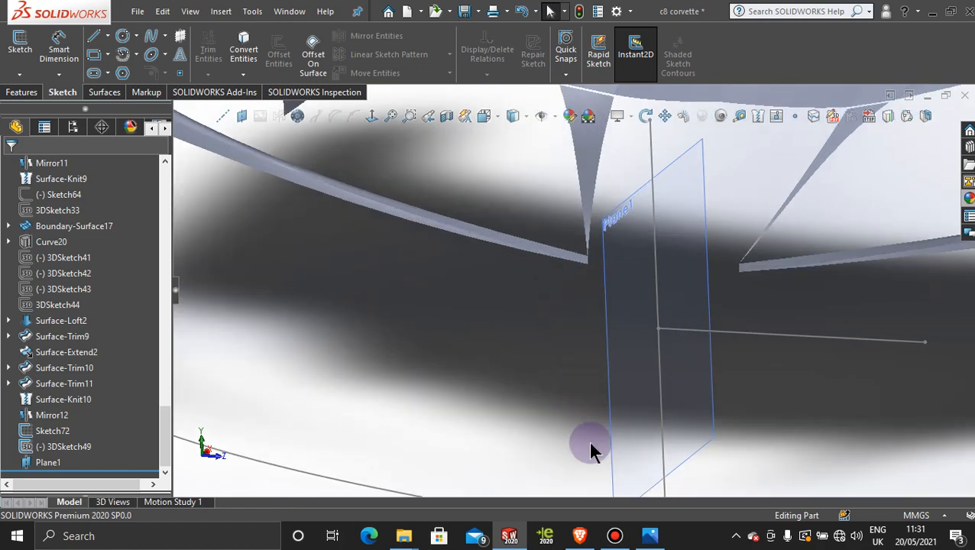
pyautogui.click(615, 537)
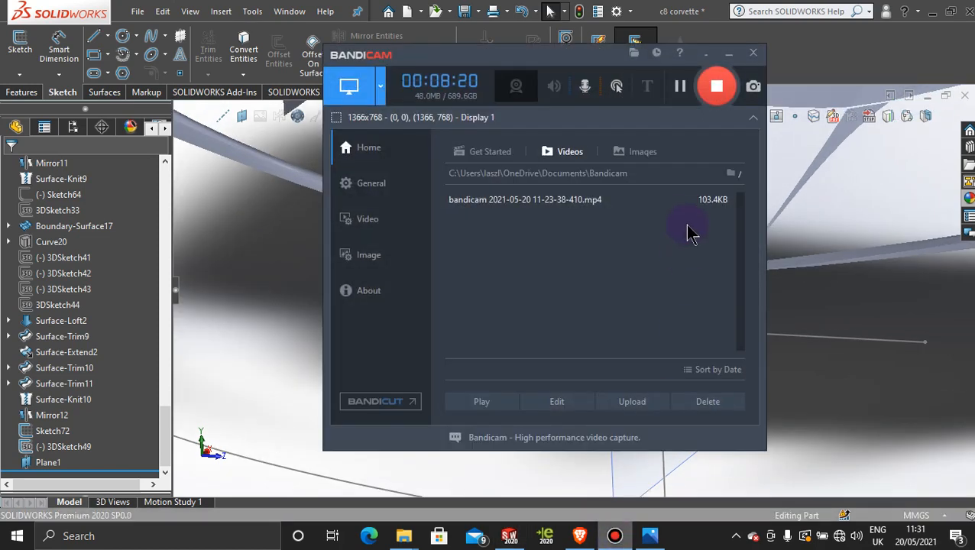
pyautogui.click(731, 55)
pyautogui.scroll(2, 736, 305)
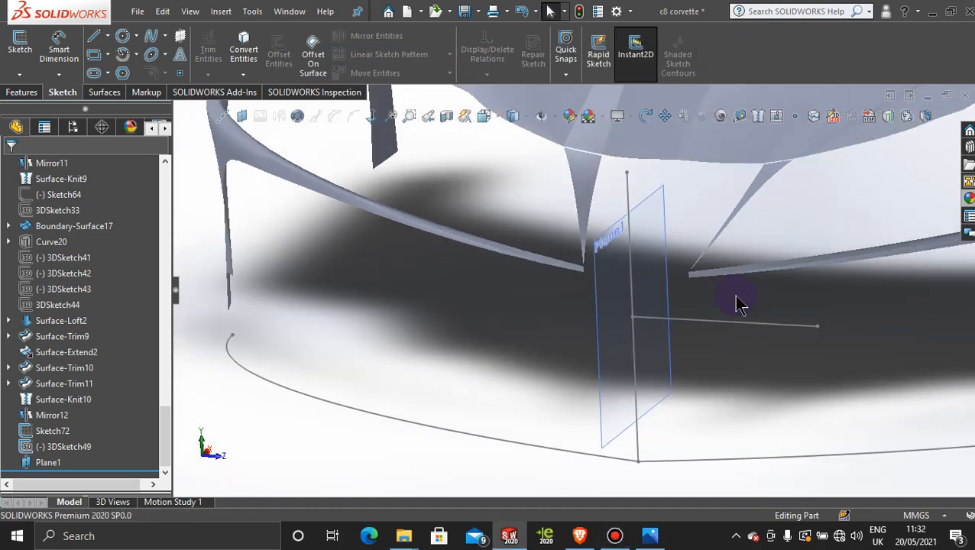
pyautogui.scroll(6, 738, 302)
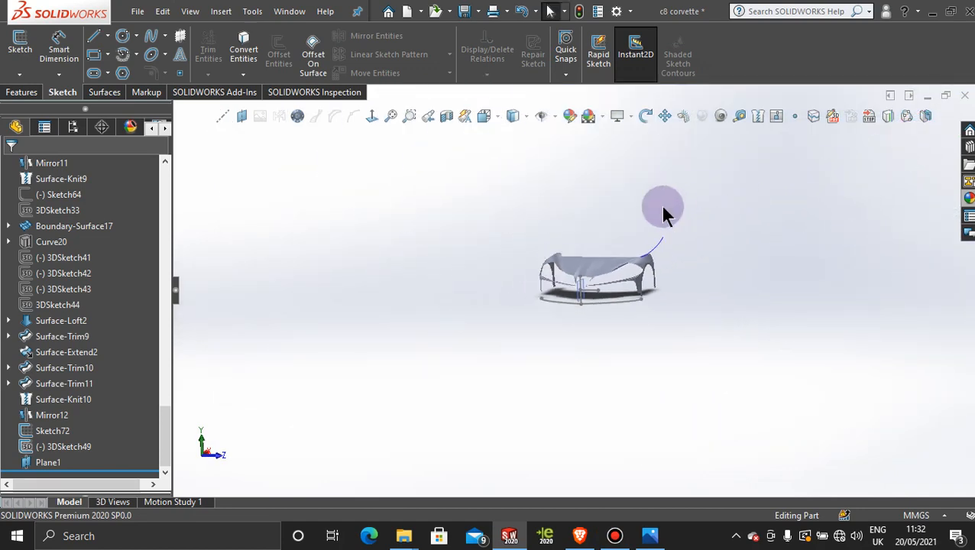
# Start a sketch on the Right Plane and view it normal to the plane.
pyautogui.scroll(-2, 522, 315)
pyautogui.moveTo(166, 425); pyautogui.dragTo(183, 178)
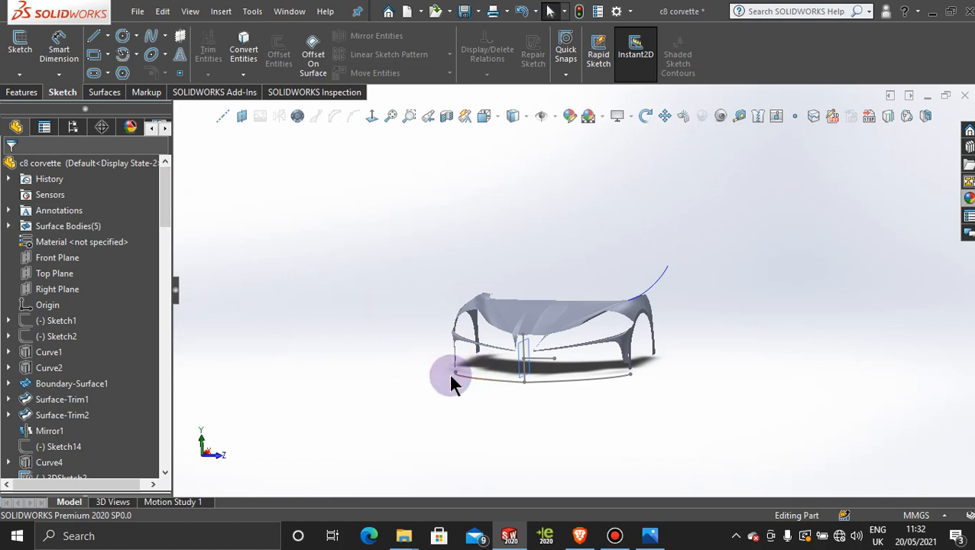
pyautogui.moveTo(451, 382); pyautogui.dragTo(432, 390, button='middle')
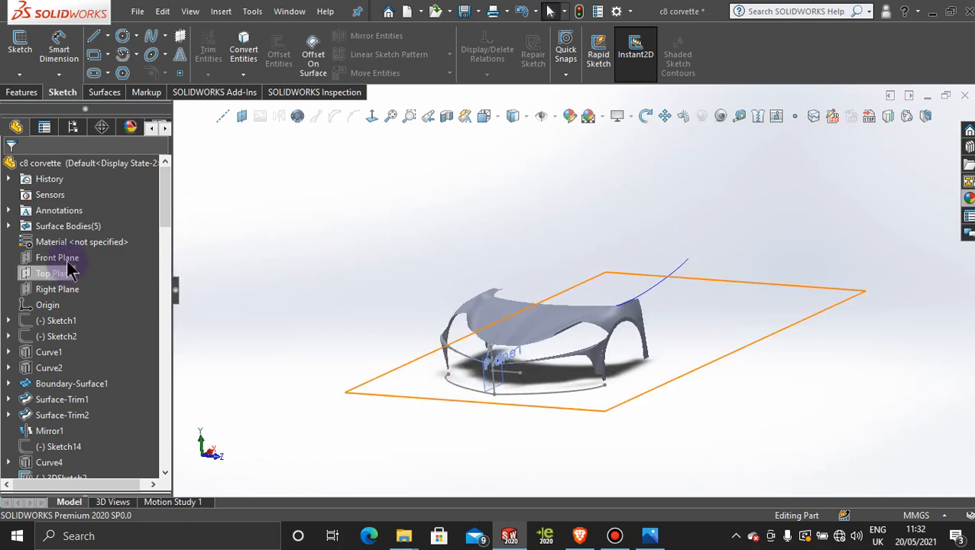
pyautogui.click(64, 291)
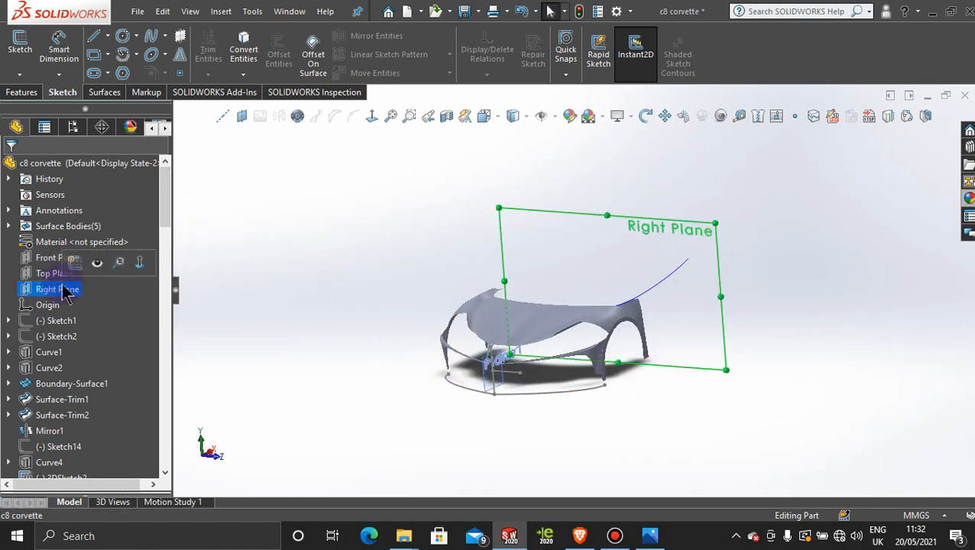
pyautogui.click(75, 262)
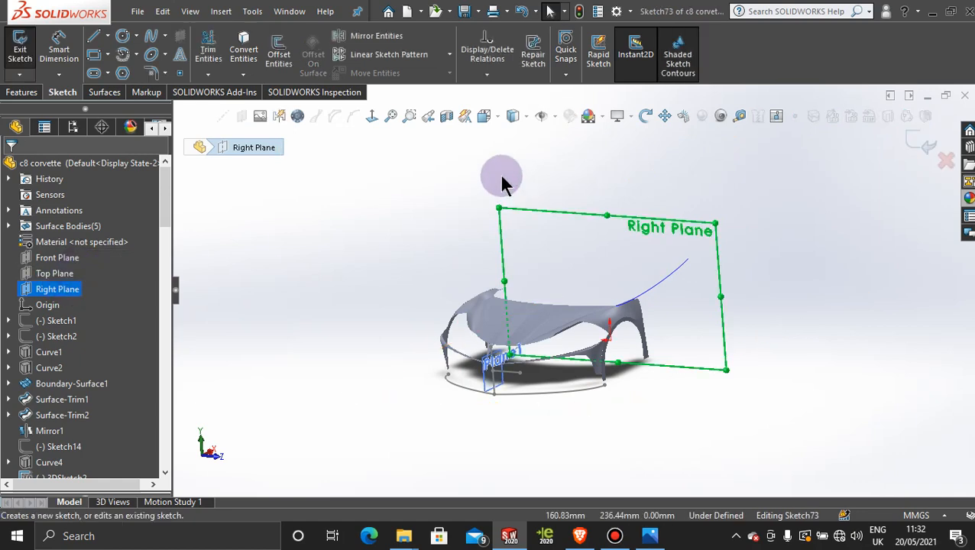
pyautogui.click(374, 120)
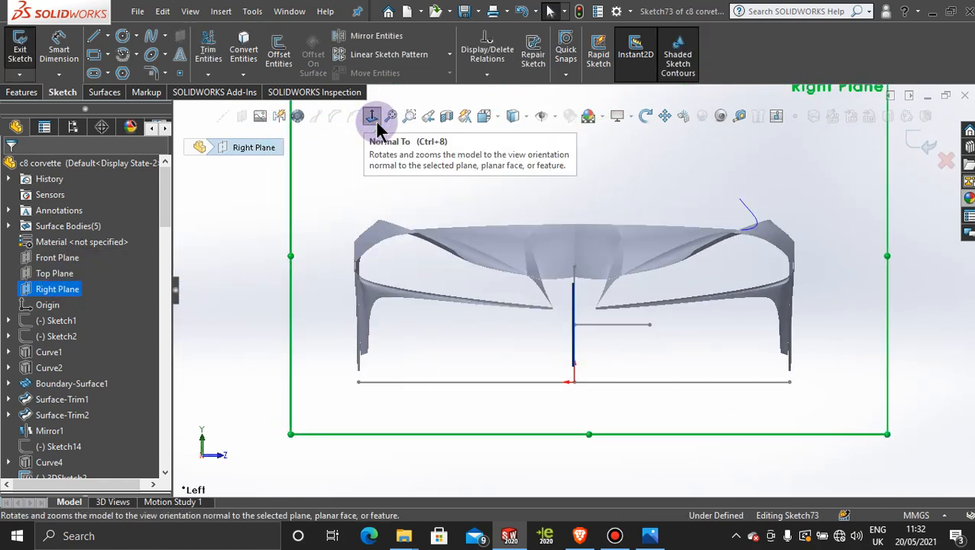
# Convert the upper and lower front edges of the left bumper strip into the sketch, leaving the right strip out.
pyautogui.scroll(-4, 593, 321)
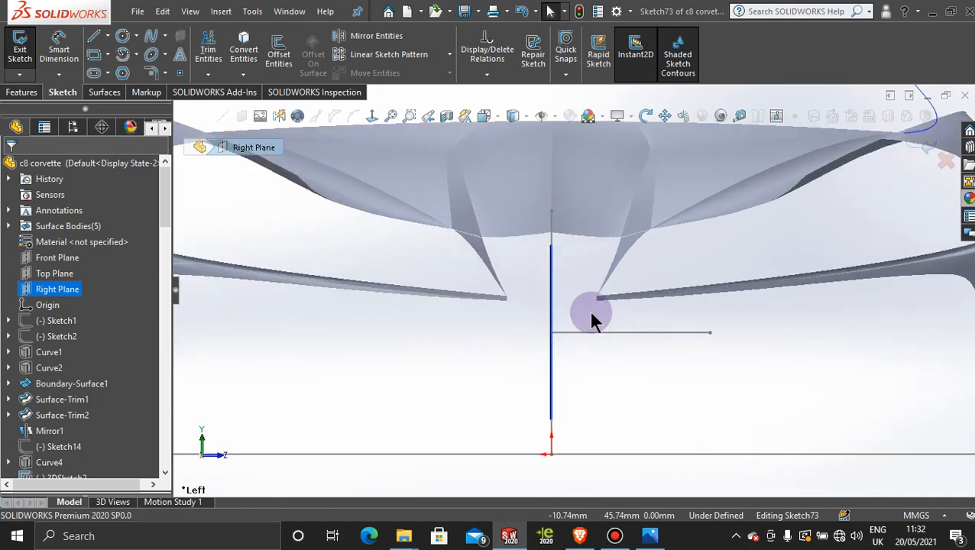
pyautogui.scroll(-5, 593, 319)
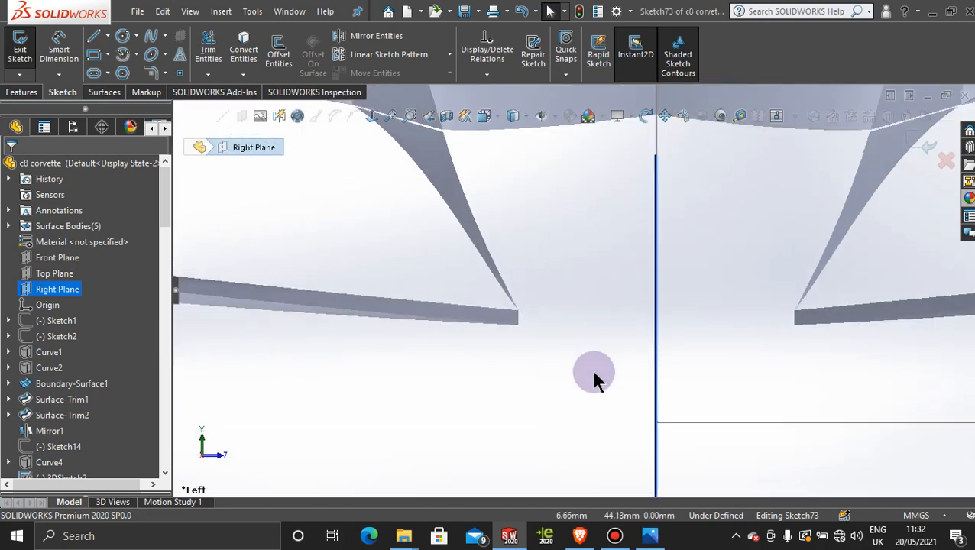
pyautogui.click(244, 49)
pyautogui.click(475, 305)
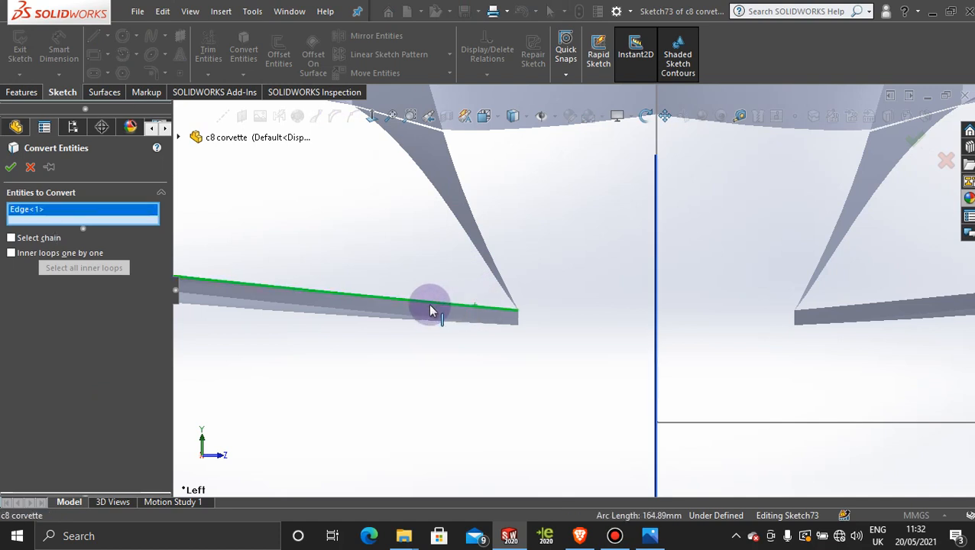
pyautogui.click(405, 320)
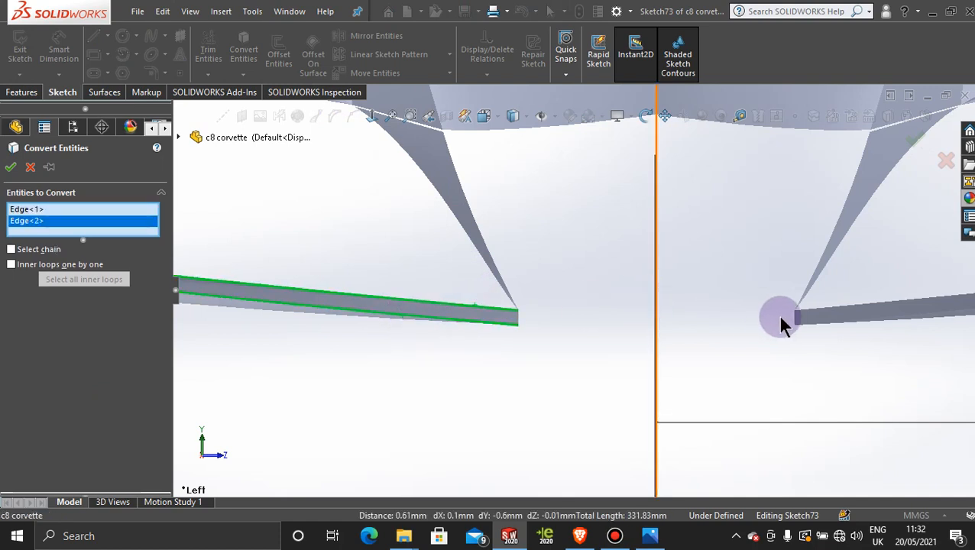
pyautogui.click(866, 303)
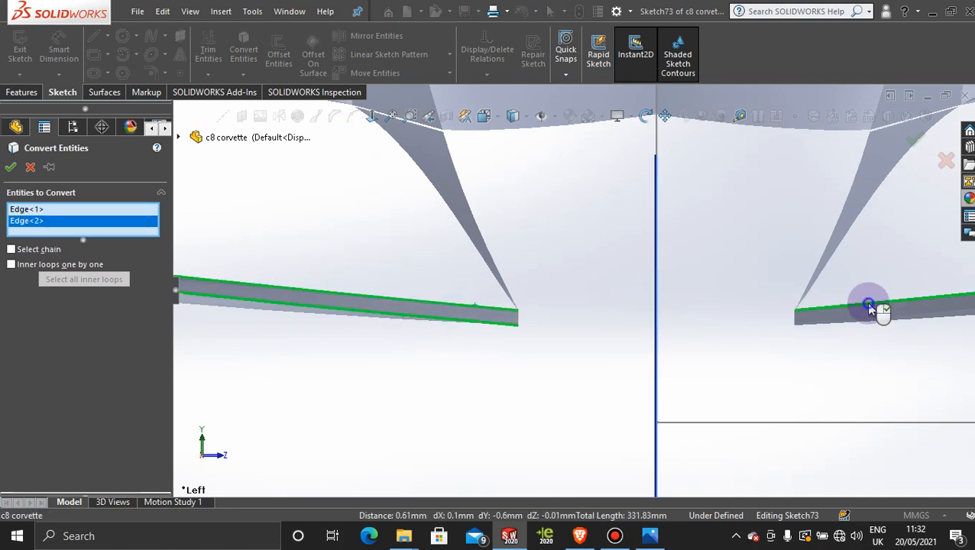
pyautogui.click(880, 305)
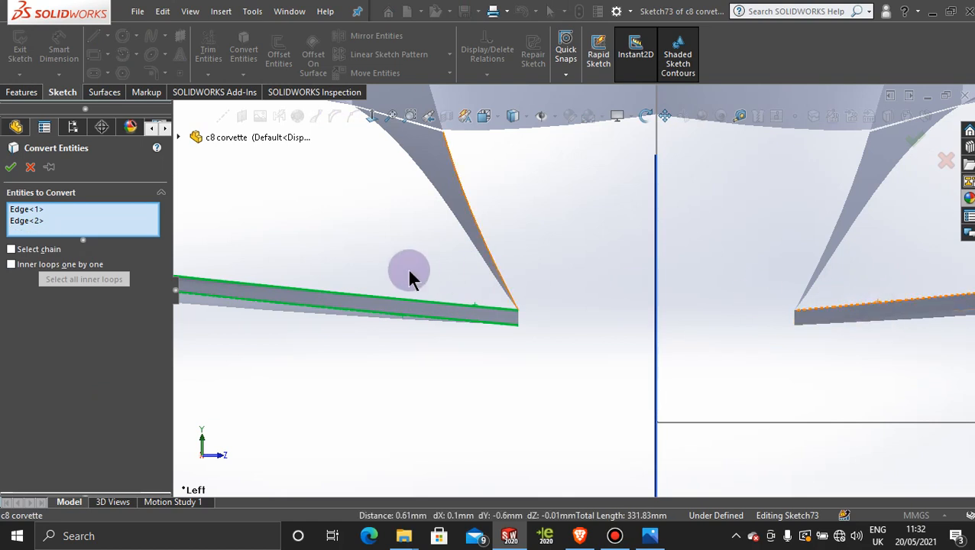
pyautogui.click(11, 167)
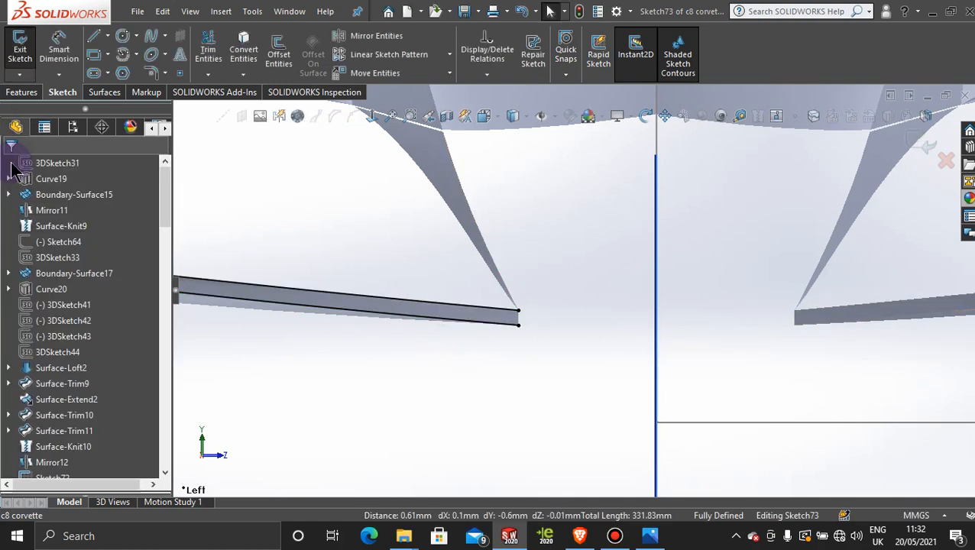
# Extend the inner endpoints of both converted edge curves until they are coincident with the vertical centreline.
pyautogui.moveTo(523, 311); pyautogui.dragTo(652, 335)
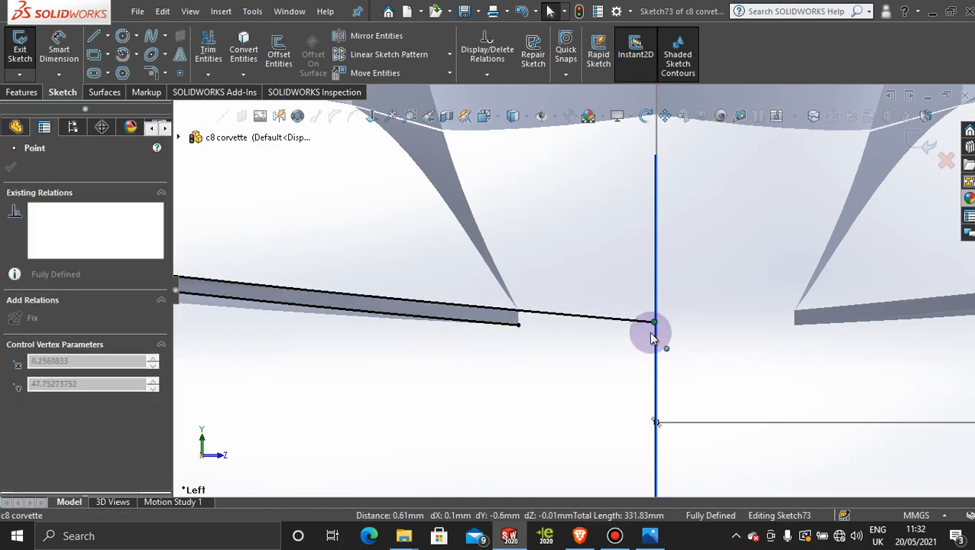
pyautogui.moveTo(666, 338); pyautogui.dragTo(659, 338)
pyautogui.click(654, 333)
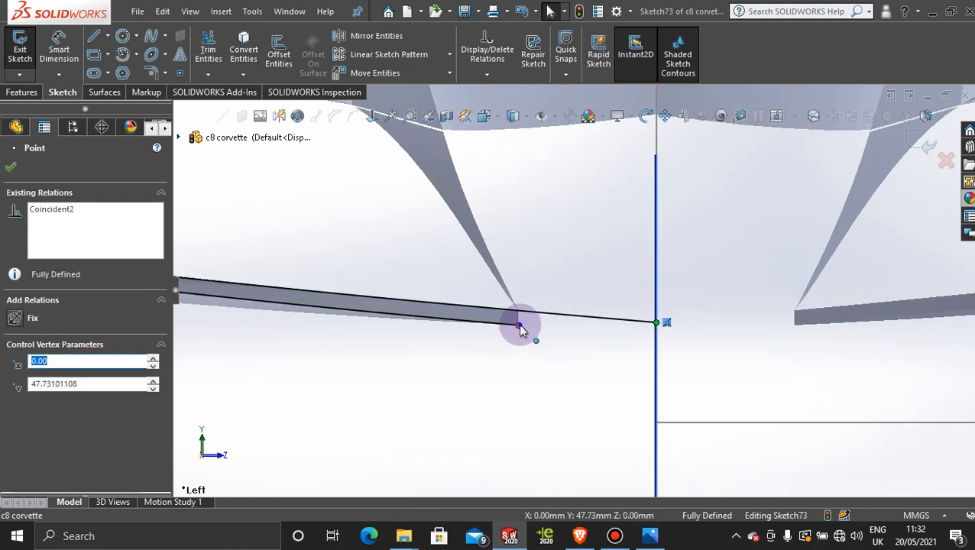
pyautogui.moveTo(520, 327); pyautogui.dragTo(654, 337)
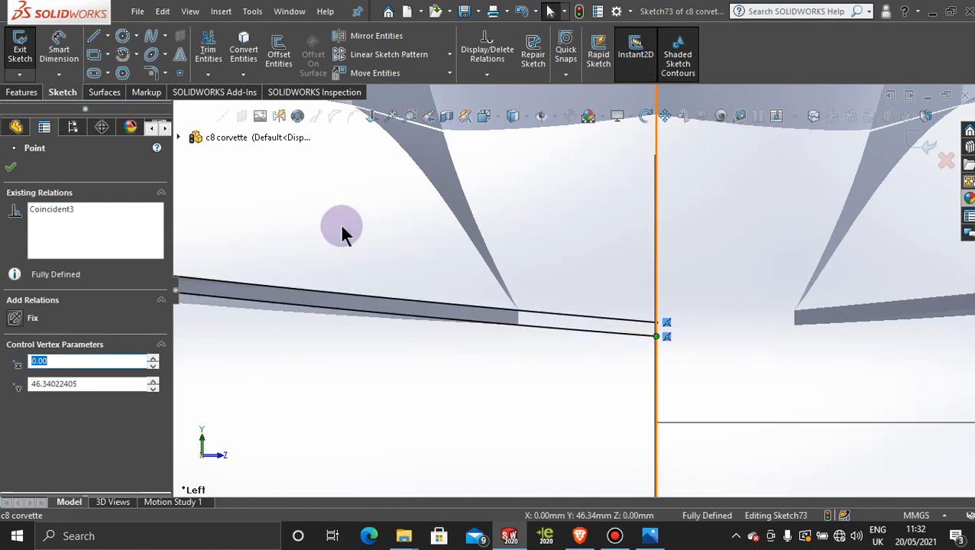
# Examine the extended edge curves against the bumper strips and the centre plane from the front and at an angle.
pyautogui.click(10, 169)
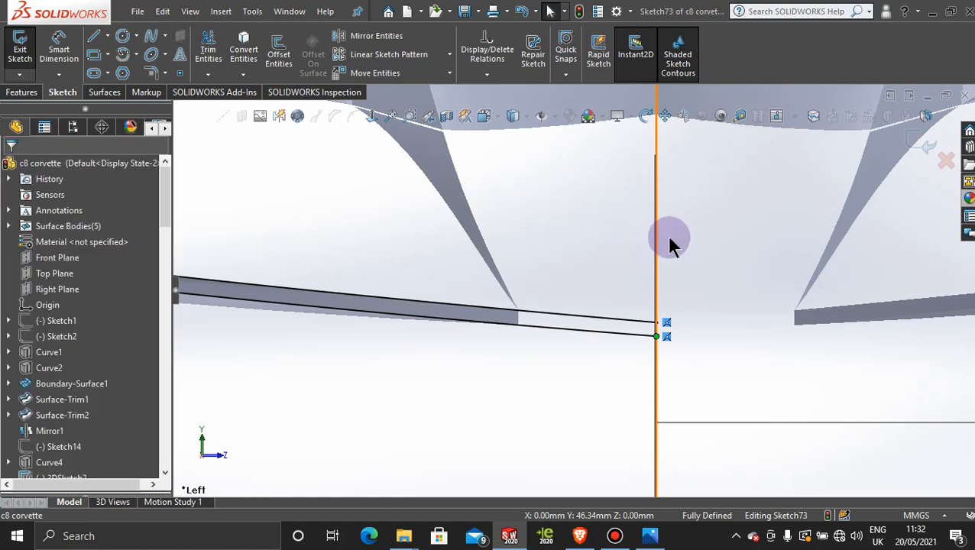
pyautogui.scroll(6, 669, 243)
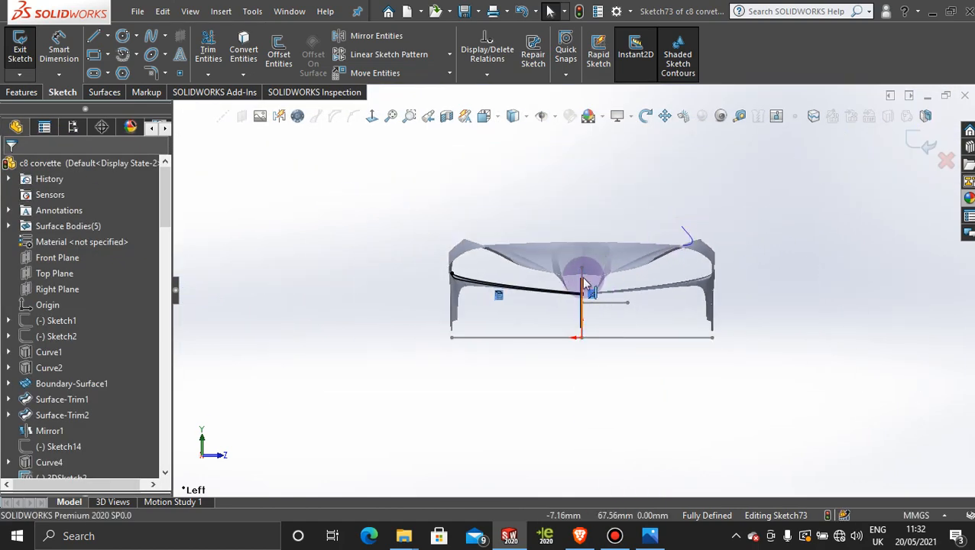
pyautogui.moveTo(584, 284); pyautogui.dragTo(552, 300, button='middle')
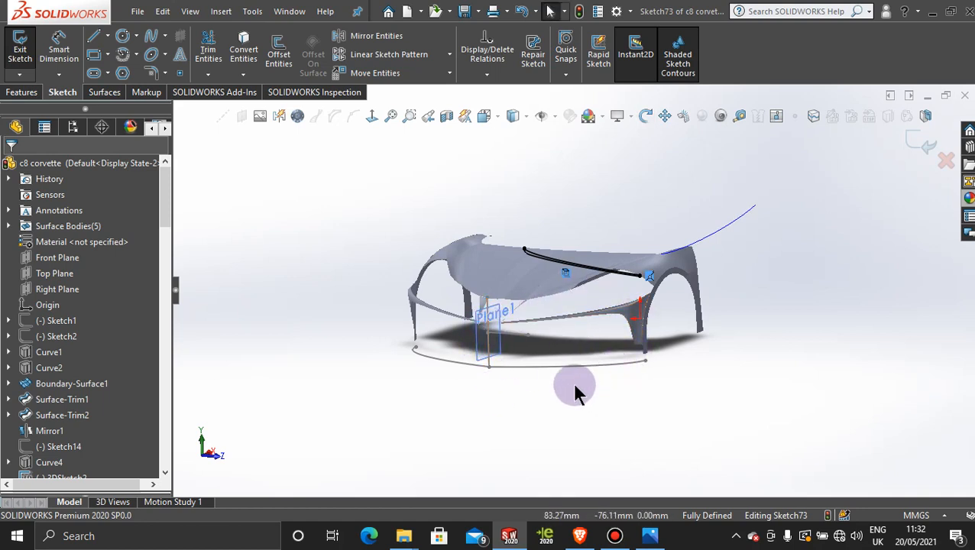
pyautogui.moveTo(572, 387); pyautogui.dragTo(550, 438, button='middle')
pyautogui.scroll(-3, 551, 443)
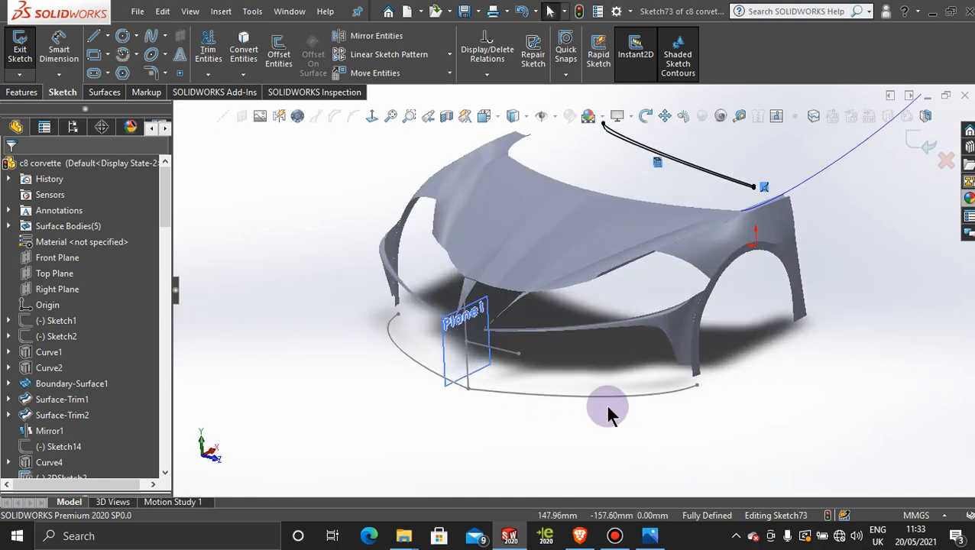
pyautogui.press('space')
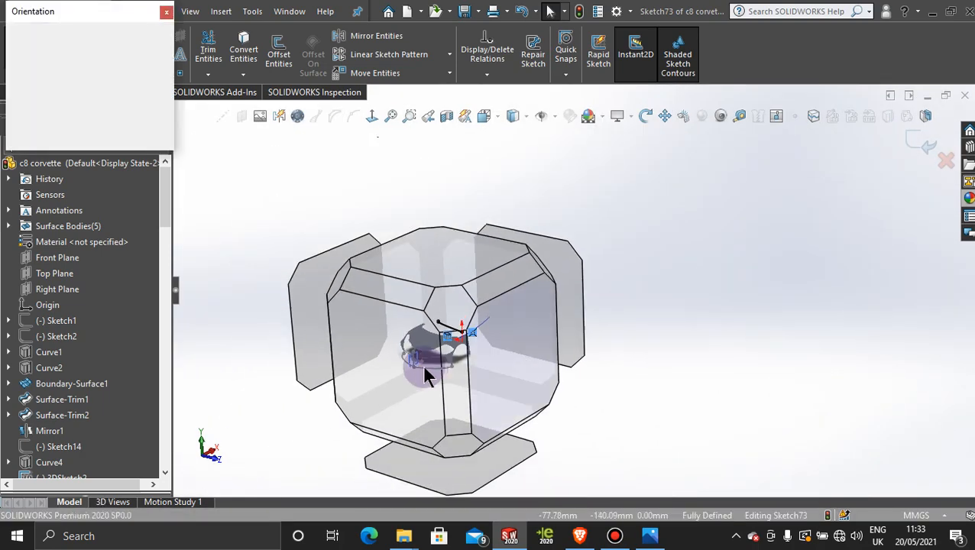
pyautogui.click(416, 370)
pyautogui.scroll(-6, 498, 322)
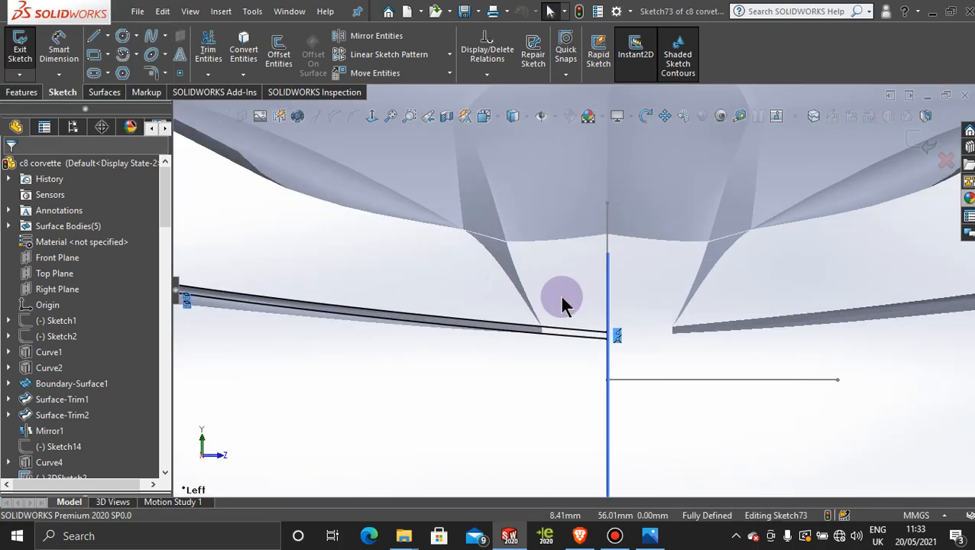
pyautogui.scroll(3, 615, 348)
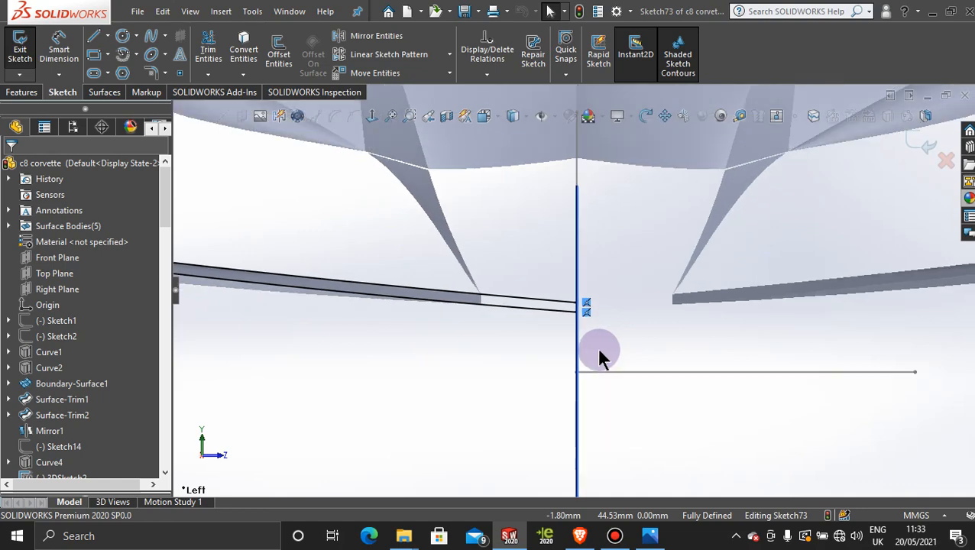
pyautogui.click(645, 334)
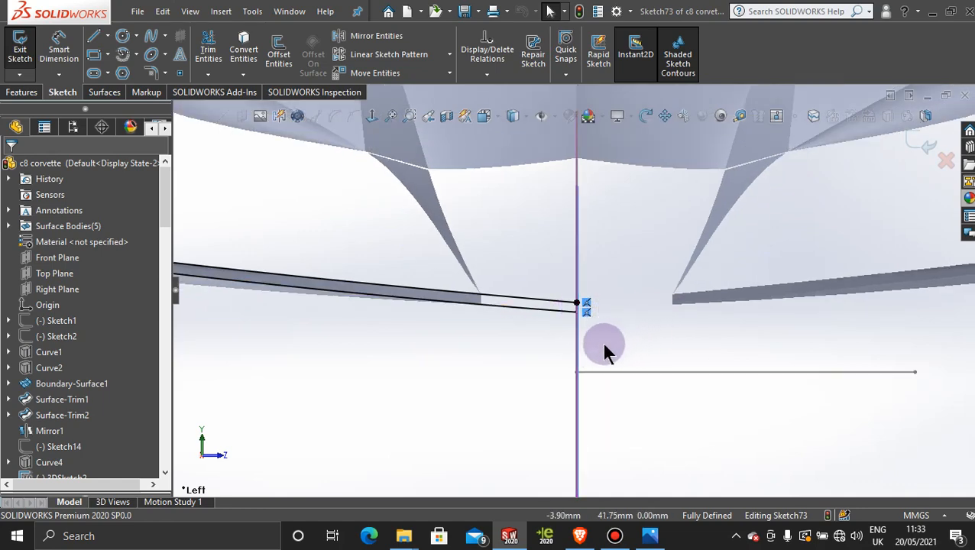
pyautogui.moveTo(603, 347); pyautogui.dragTo(577, 365, button='middle')
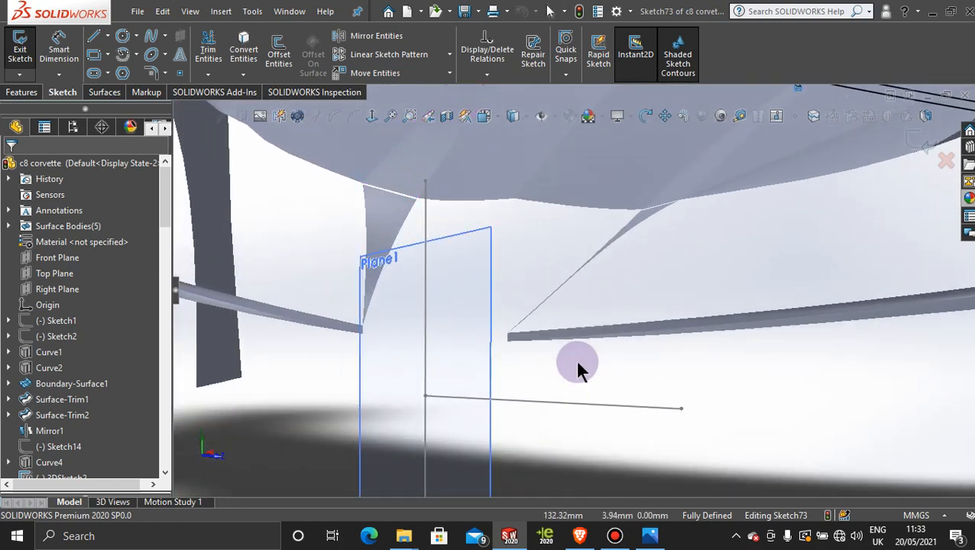
pyautogui.scroll(3, 576, 363)
pyautogui.moveTo(559, 321); pyautogui.dragTo(513, 387, button='middle')
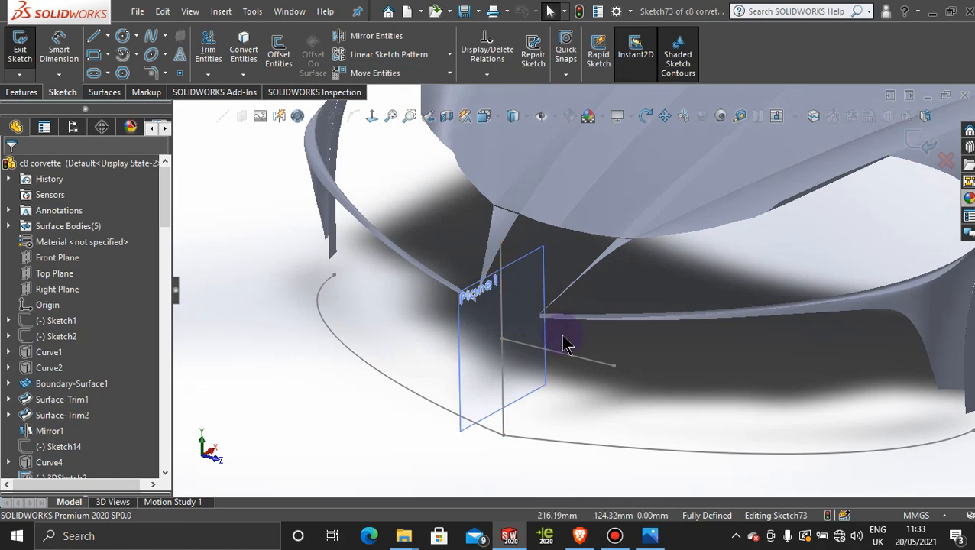
pyautogui.moveTo(600, 361); pyautogui.dragTo(602, 341, button='middle')
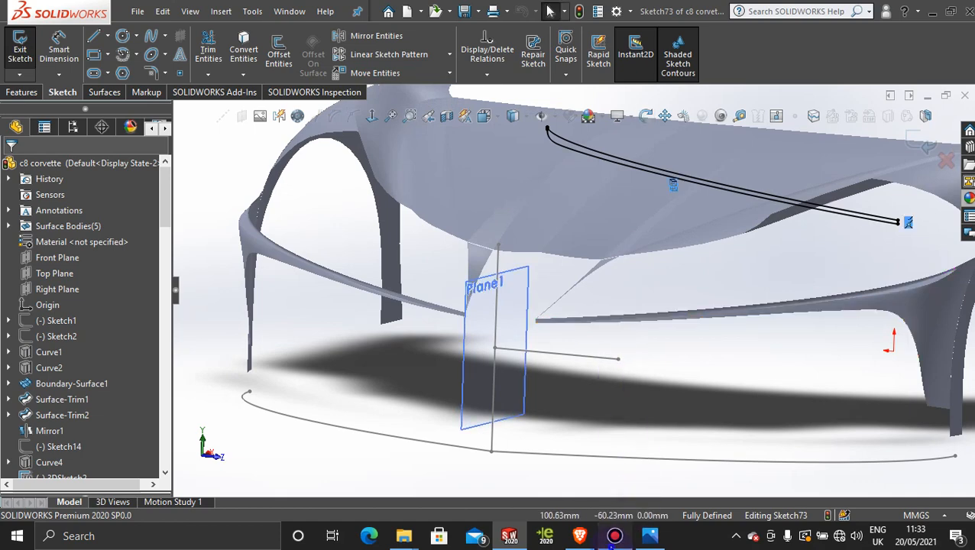
# Finish the Right Plane sketch that holds the two extended edge curves.
pyautogui.click(614, 535)
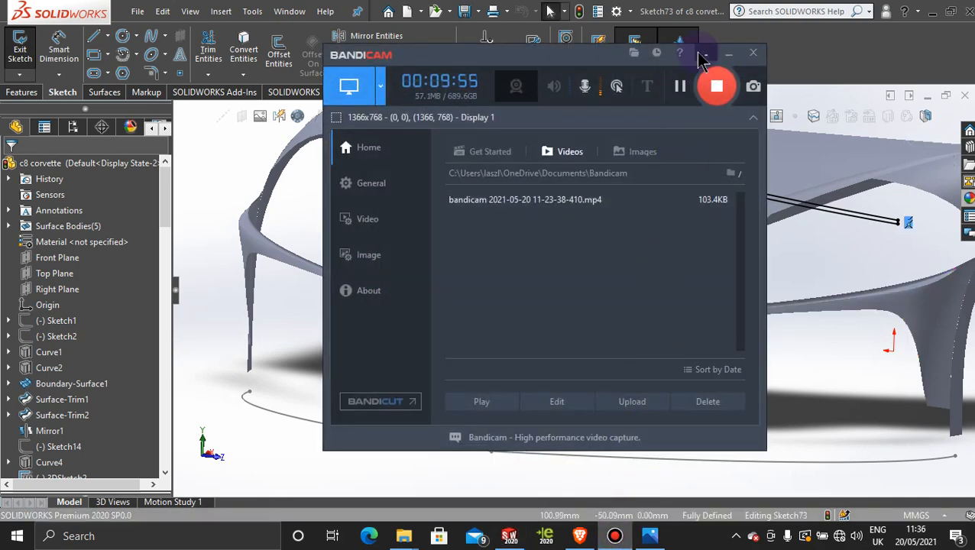
pyautogui.click(729, 54)
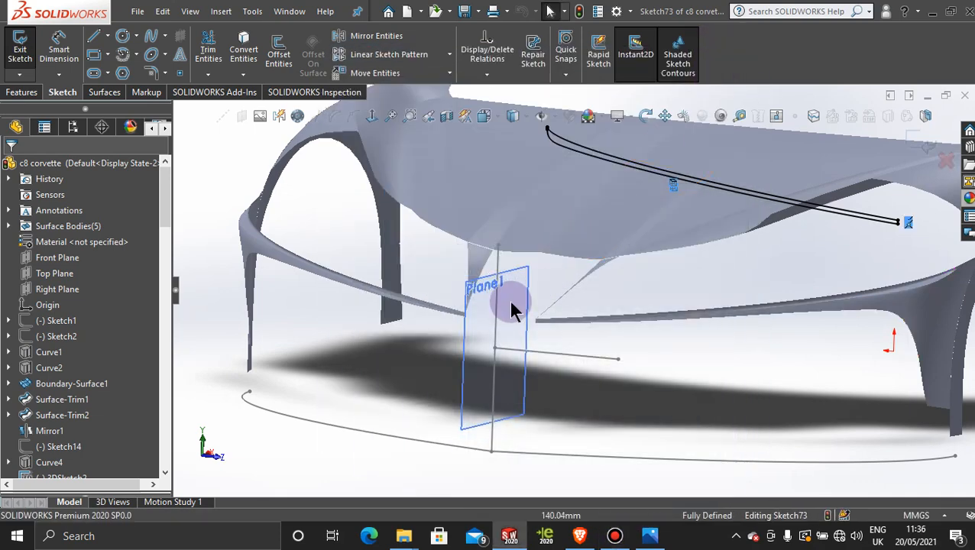
pyautogui.click(527, 280)
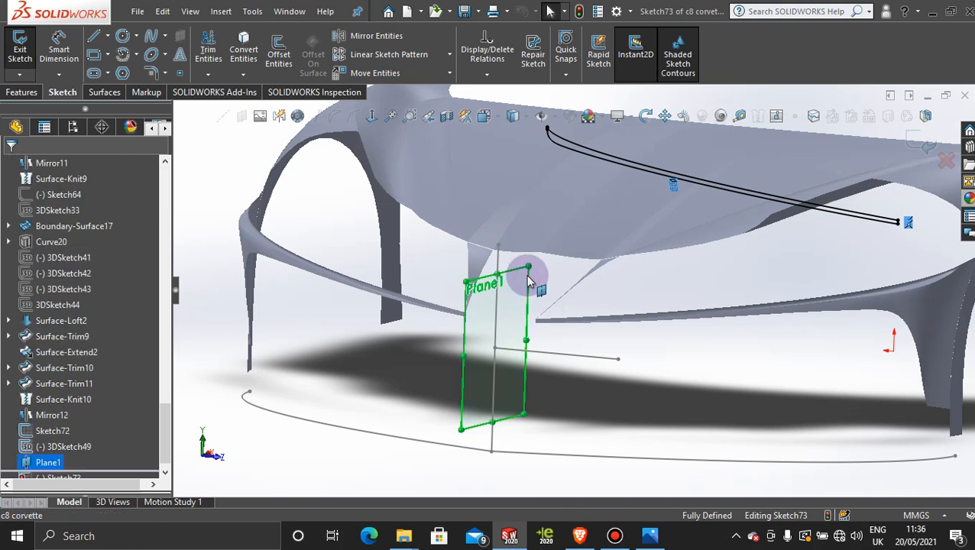
pyautogui.click(926, 141)
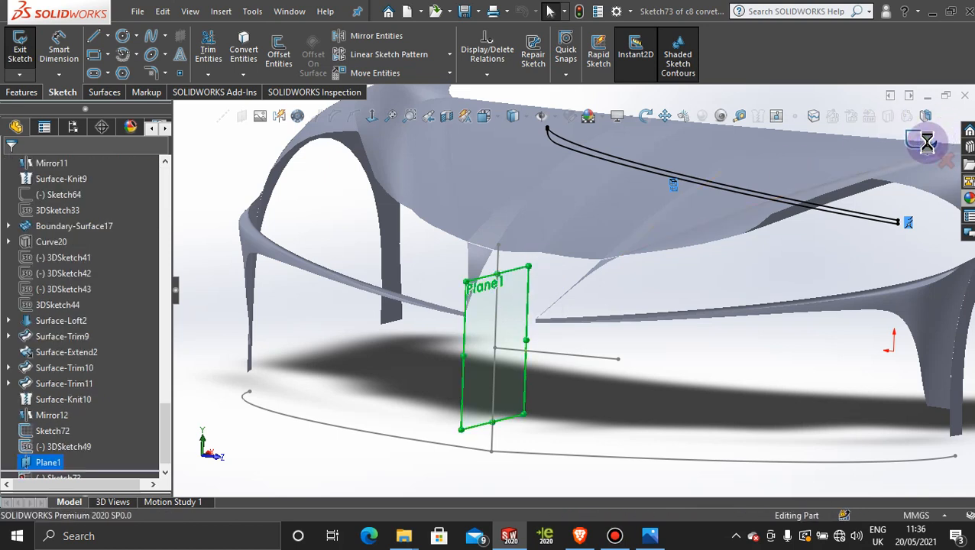
pyautogui.click(517, 275)
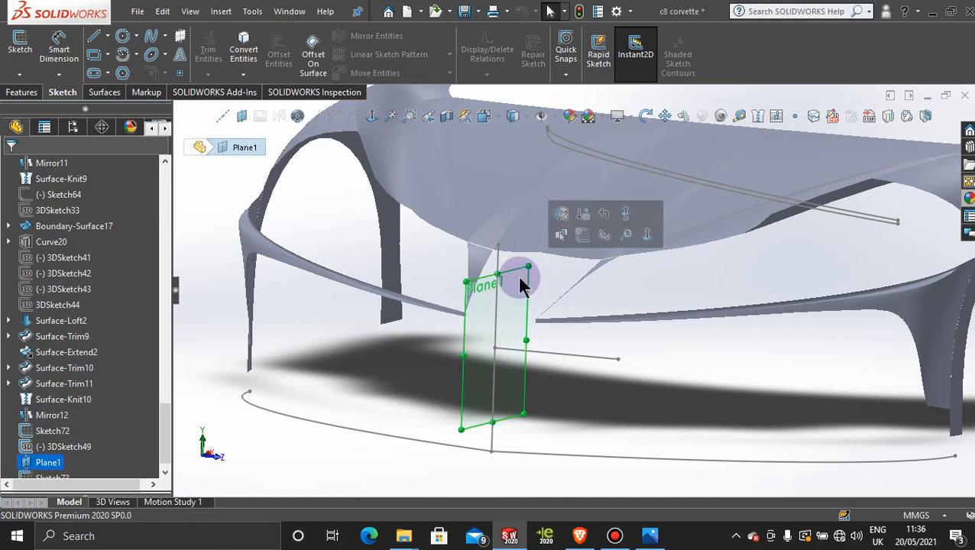
pyautogui.click(582, 236)
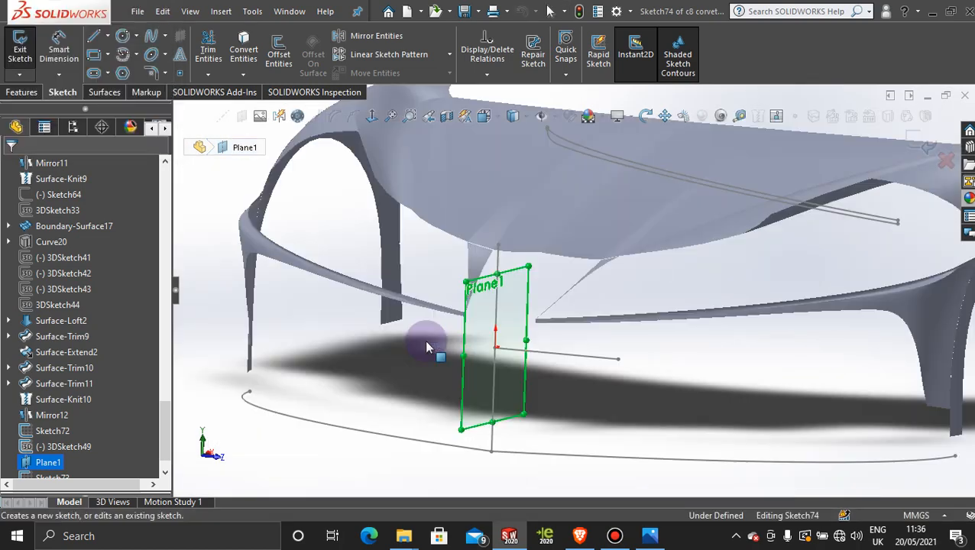
pyautogui.scroll(-2, 597, 316)
pyautogui.scroll(-6, 524, 313)
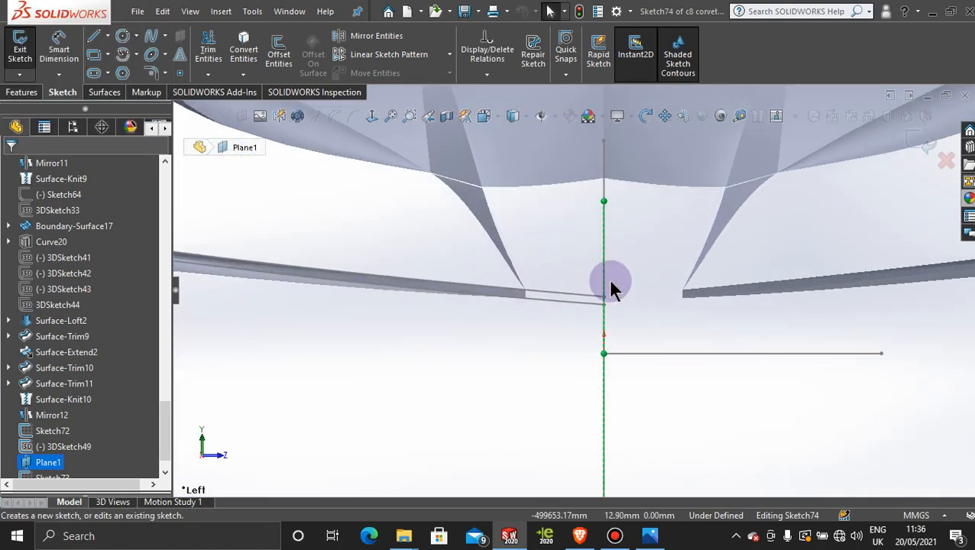
pyautogui.click(93, 37)
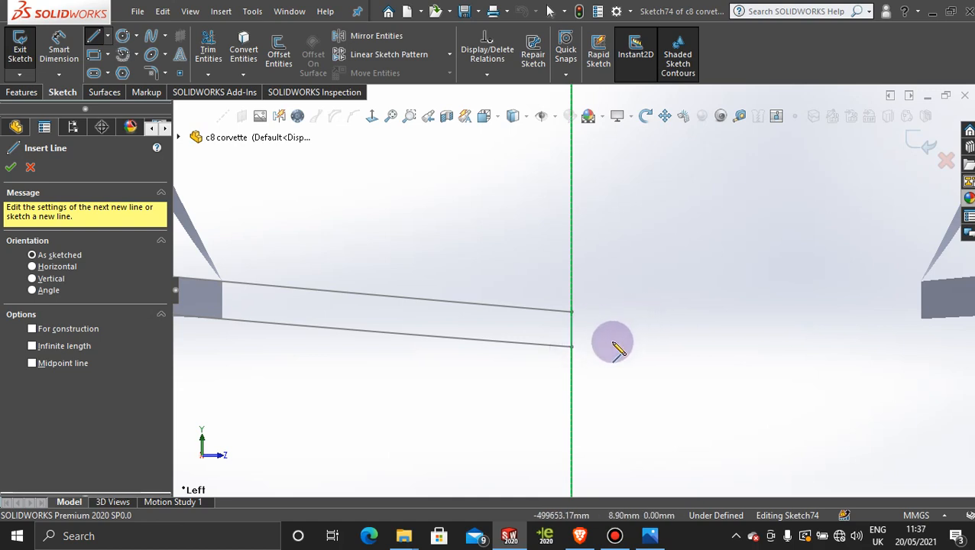
pyautogui.press('Escape')
pyautogui.scroll(3, 612, 341)
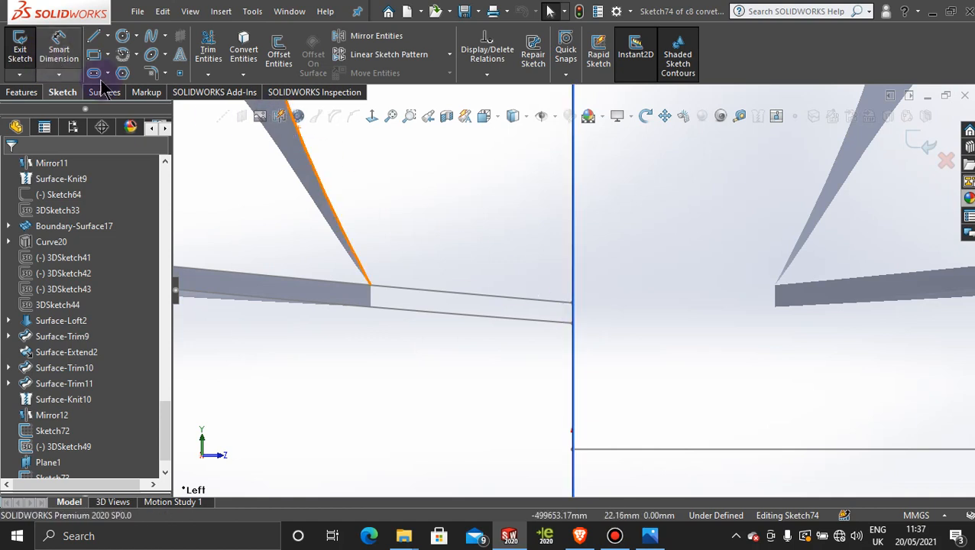
pyautogui.click(943, 161)
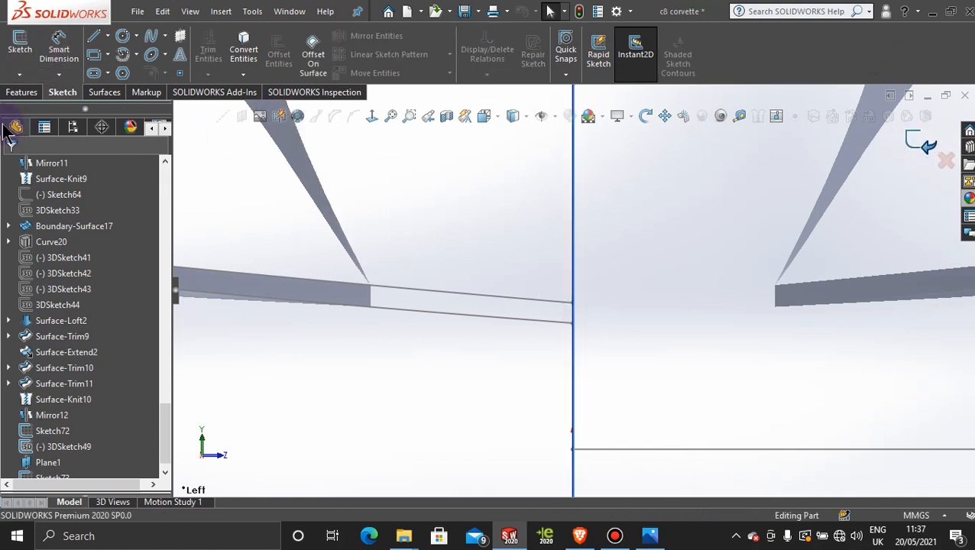
# Start a 3D sketch and draw a short line joining the centreline endpoints of the upper and lower extended edge curves.
pyautogui.click(19, 75)
pyautogui.click(44, 108)
pyautogui.click(93, 36)
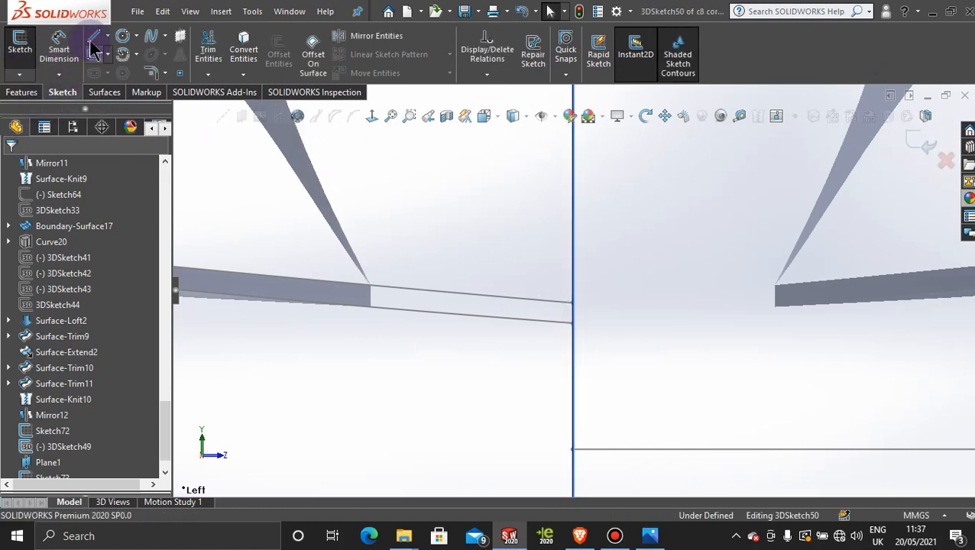
pyautogui.click(574, 303)
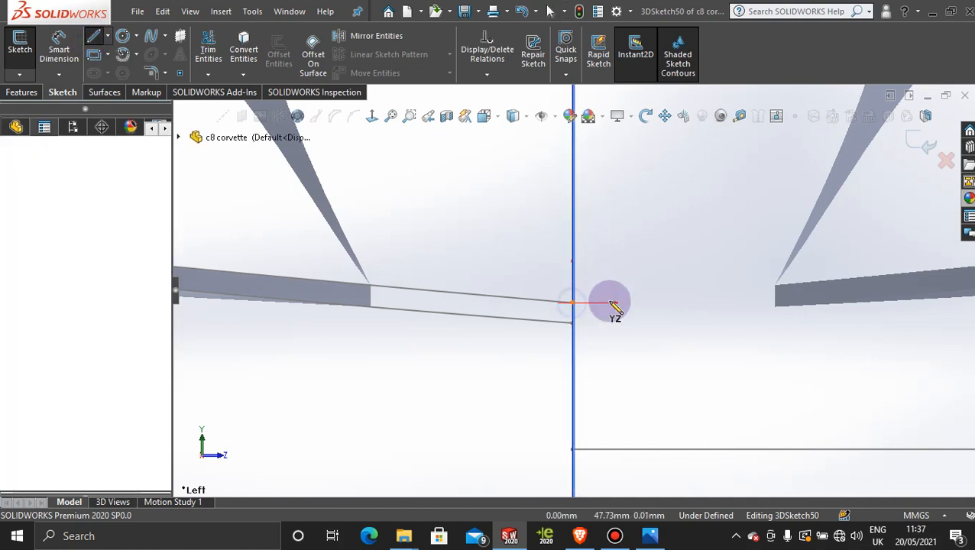
pyautogui.click(572, 323)
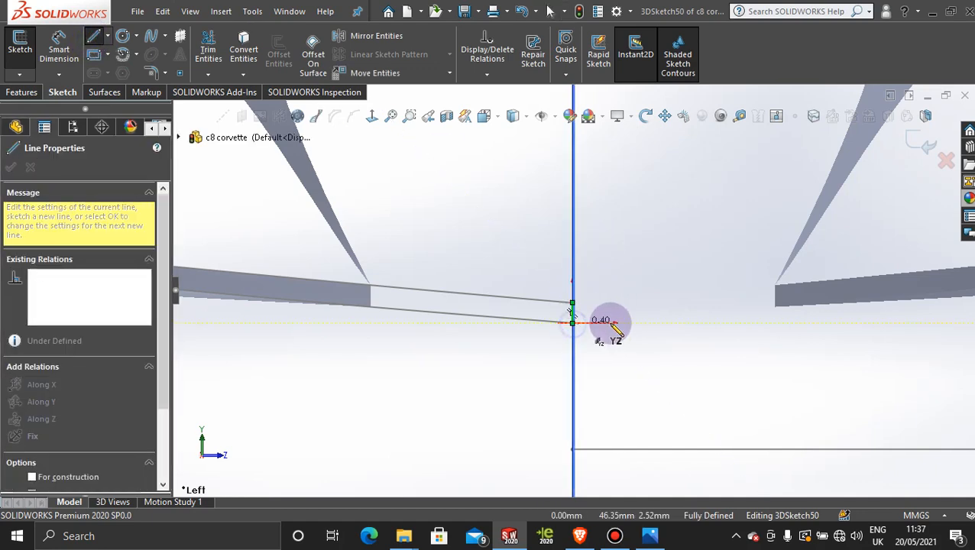
pyautogui.press('Escape')
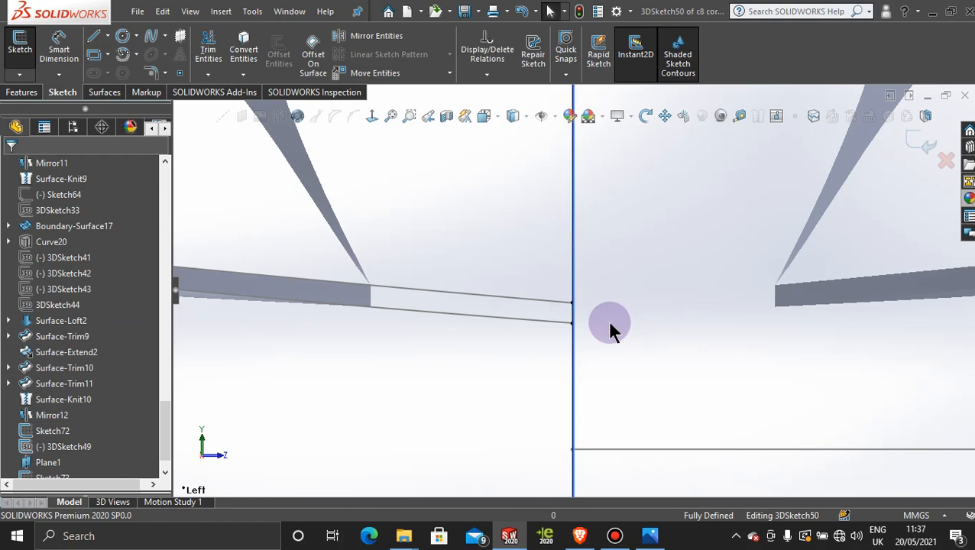
# Examine the sketched curves and their joining line relative to the bumper strips and Plane1 from the side and front.
pyautogui.moveTo(588, 311)
pyautogui.mouseDown(button='middle')
pyautogui.moveTo(572, 305)
pyautogui.moveTo(581, 316)
pyautogui.moveTo(881, 301)
pyautogui.mouseUp(button='middle')
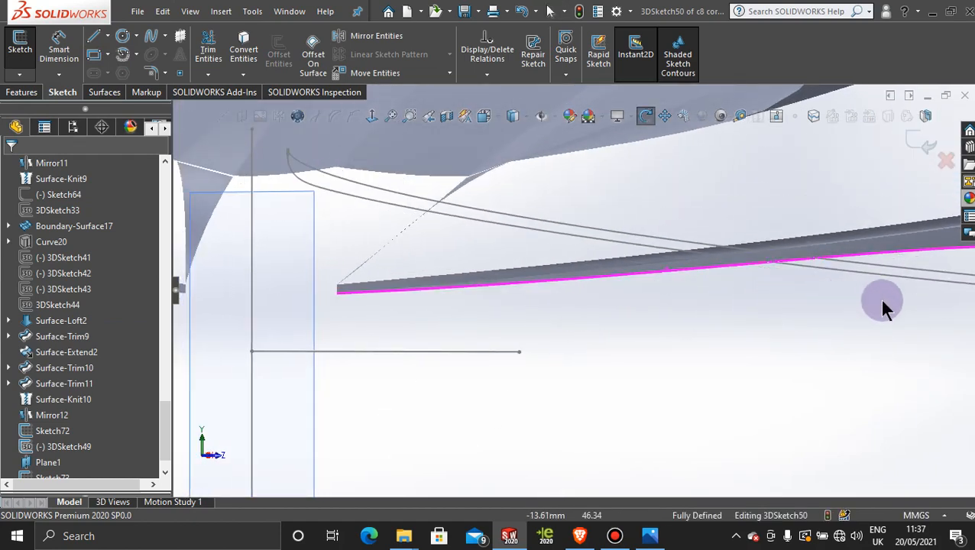
pyautogui.scroll(4, 779, 337)
pyautogui.moveTo(770, 321)
pyautogui.mouseDown(button='middle')
pyautogui.moveTo(677, 311)
pyautogui.moveTo(701, 322)
pyautogui.moveTo(696, 313)
pyautogui.moveTo(690, 325)
pyautogui.mouseUp(button='middle')
pyautogui.scroll(4, 755, 321)
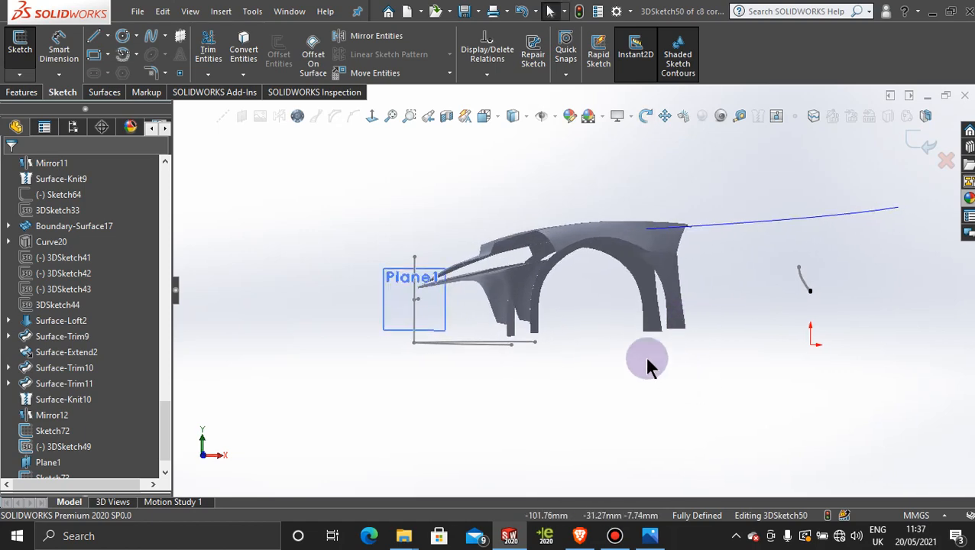
pyautogui.moveTo(647, 361); pyautogui.dragTo(608, 315, button='middle')
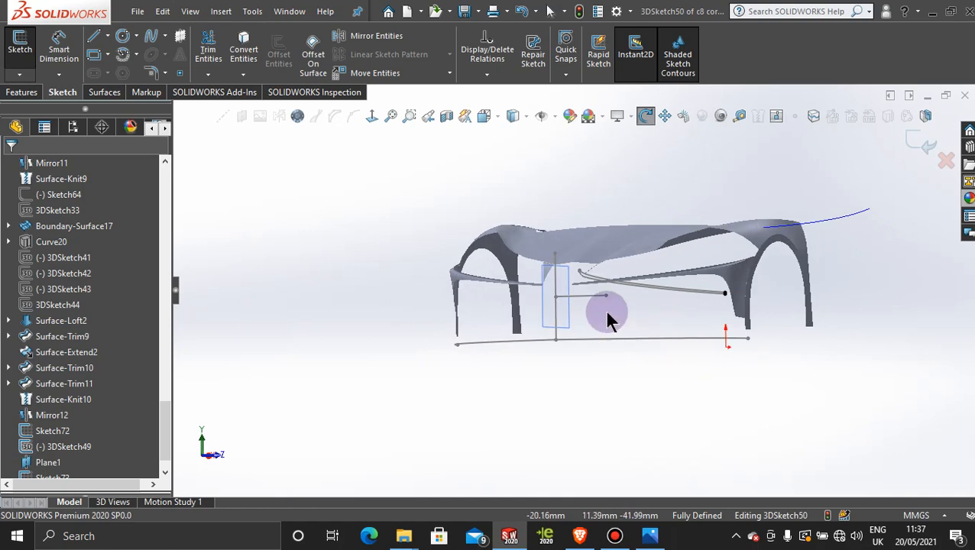
pyautogui.scroll(-4, 608, 315)
pyautogui.scroll(-2, 710, 319)
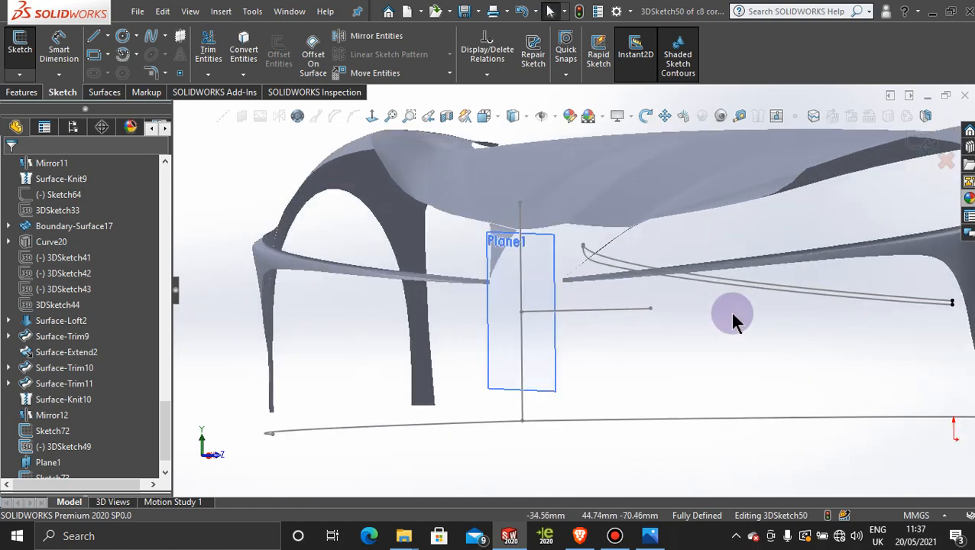
pyautogui.scroll(-3, 928, 319)
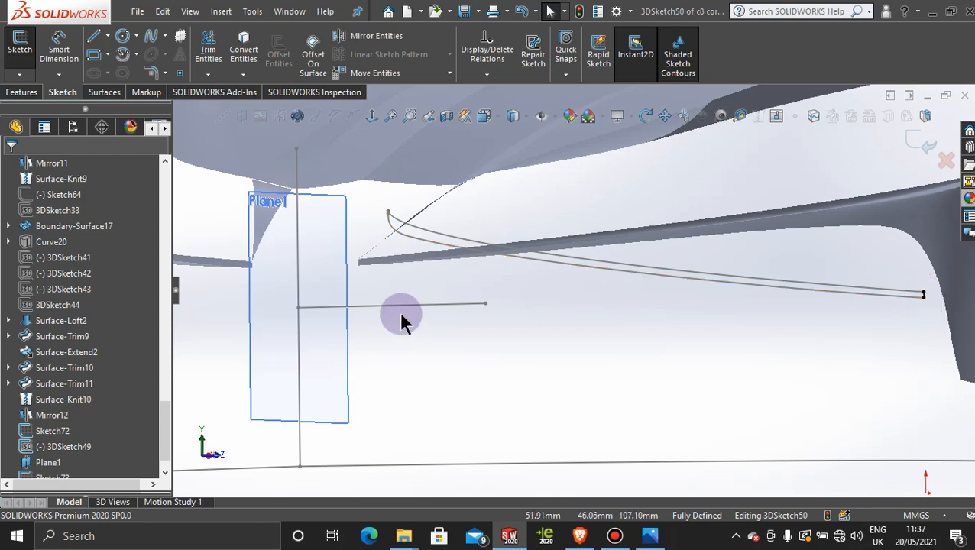
pyautogui.scroll(3, 401, 317)
pyautogui.scroll(-3, 374, 272)
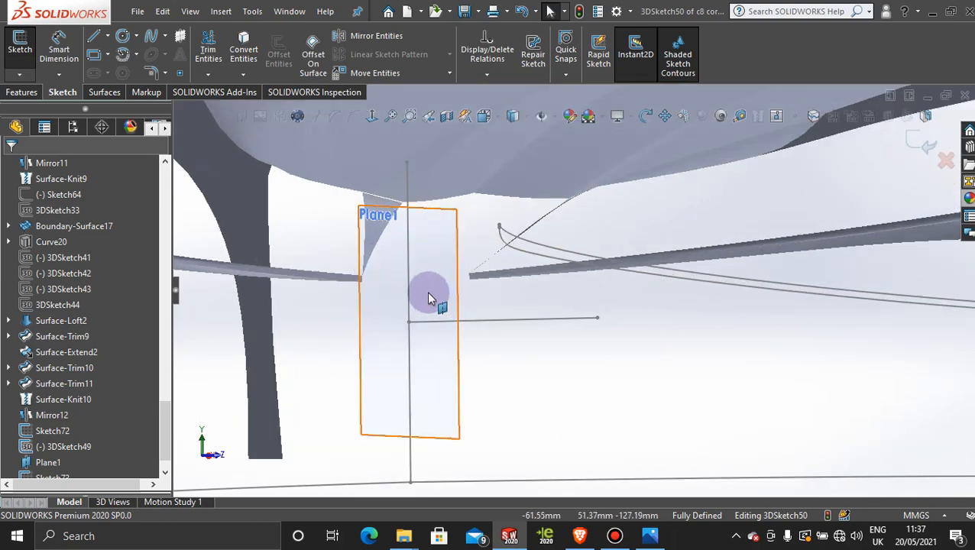
pyautogui.moveTo(429, 273); pyautogui.dragTo(522, 282, button='middle')
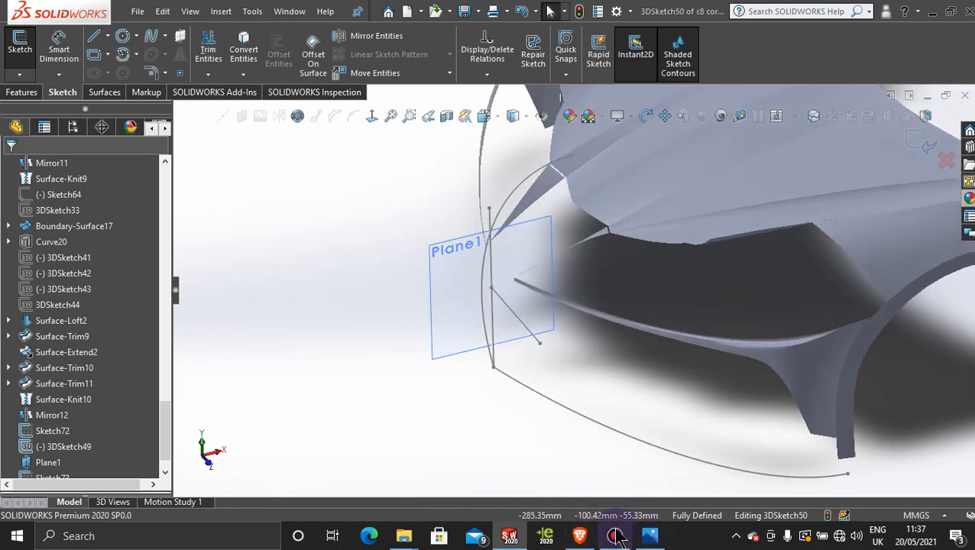
pyautogui.click(615, 536)
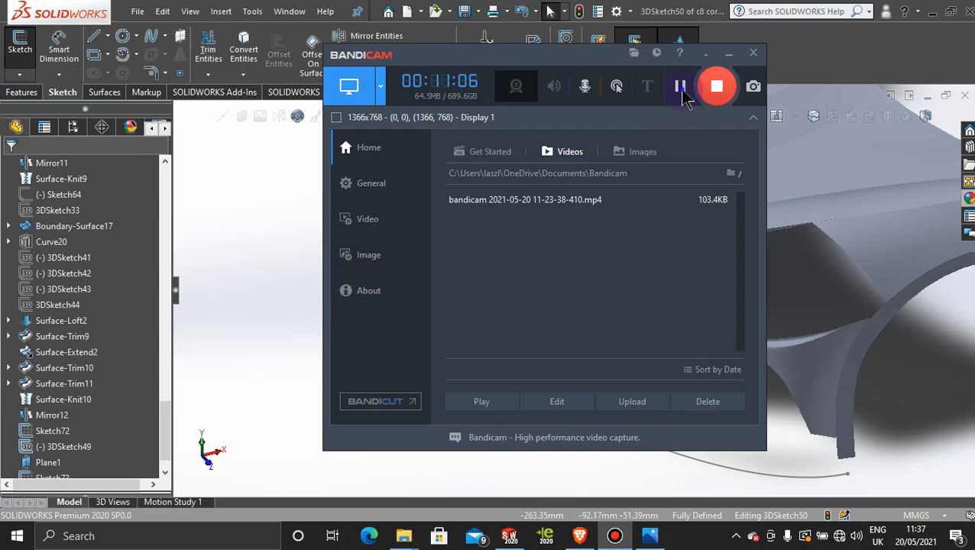
pyautogui.click(736, 60)
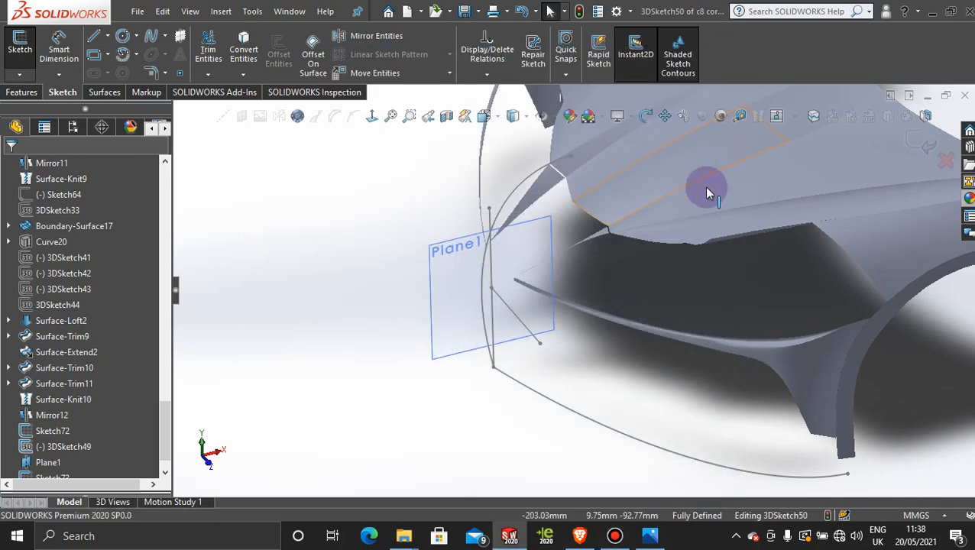
pyautogui.click(614, 538)
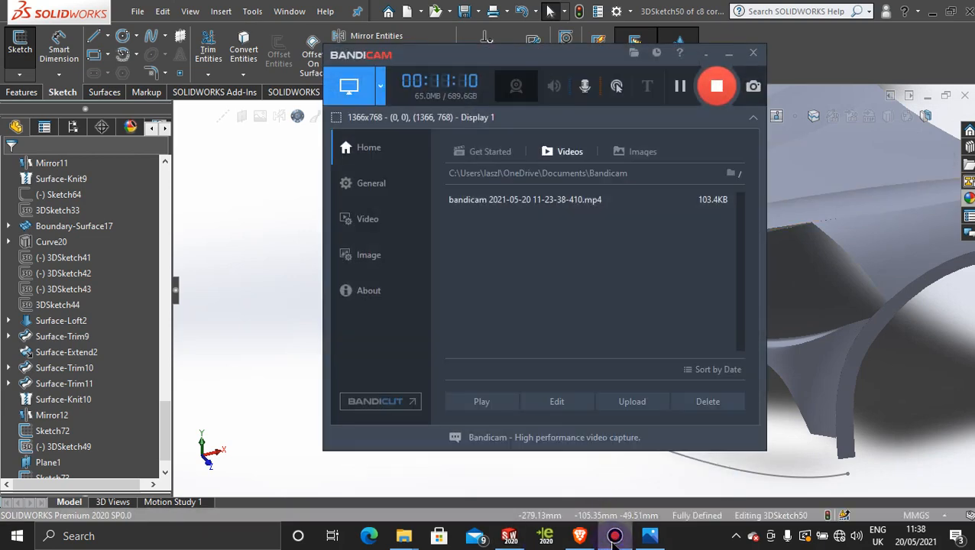
pyautogui.click(615, 538)
# Finish the 3D sketch and select Plane1 in front of the bumper.
pyautogui.moveTo(649, 344); pyautogui.dragTo(652, 261, button='middle')
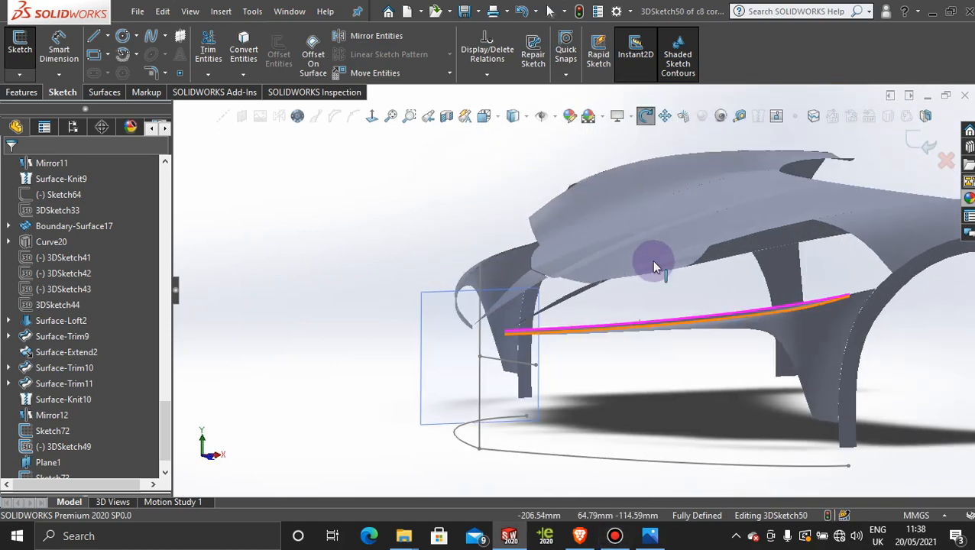
pyautogui.click(373, 122)
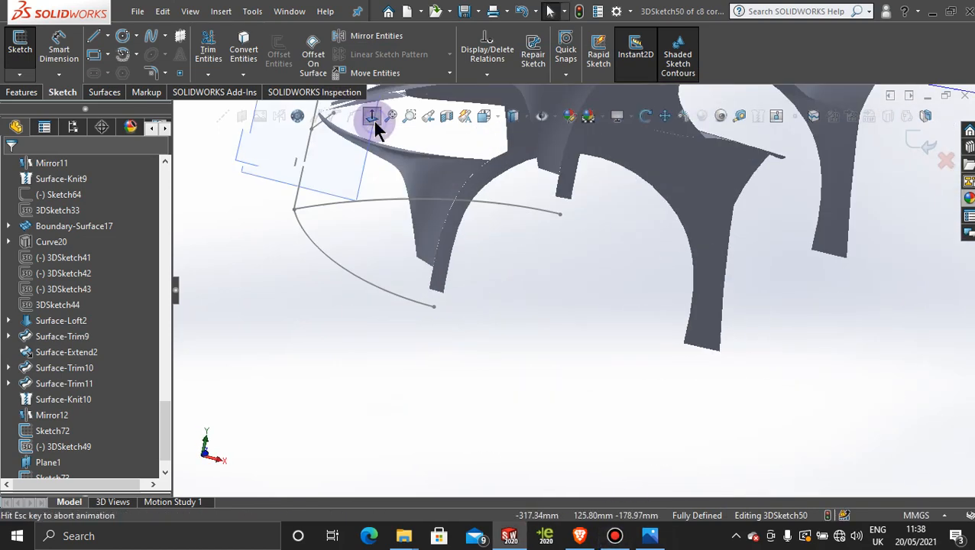
pyautogui.moveTo(683, 293); pyautogui.dragTo(578, 181, button='middle')
pyautogui.click(915, 145)
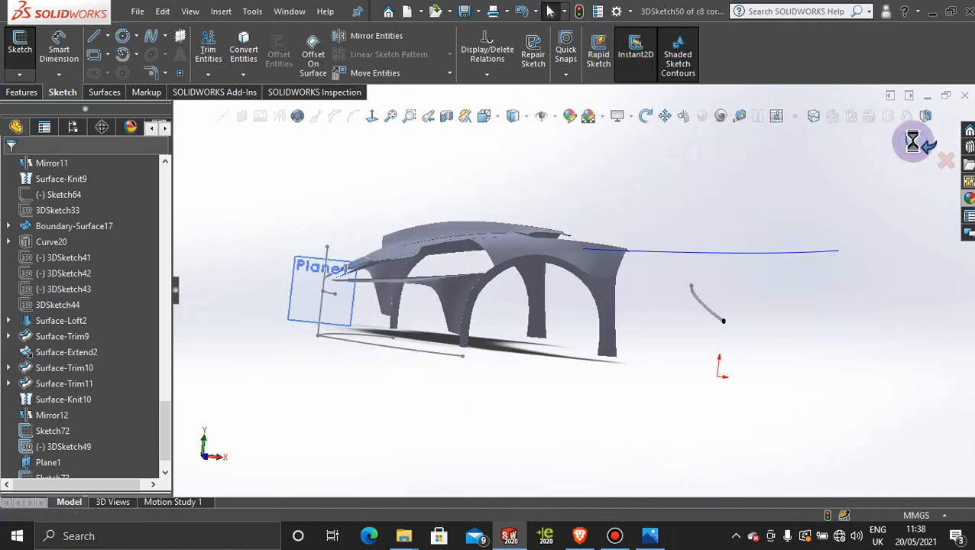
pyautogui.click(300, 275)
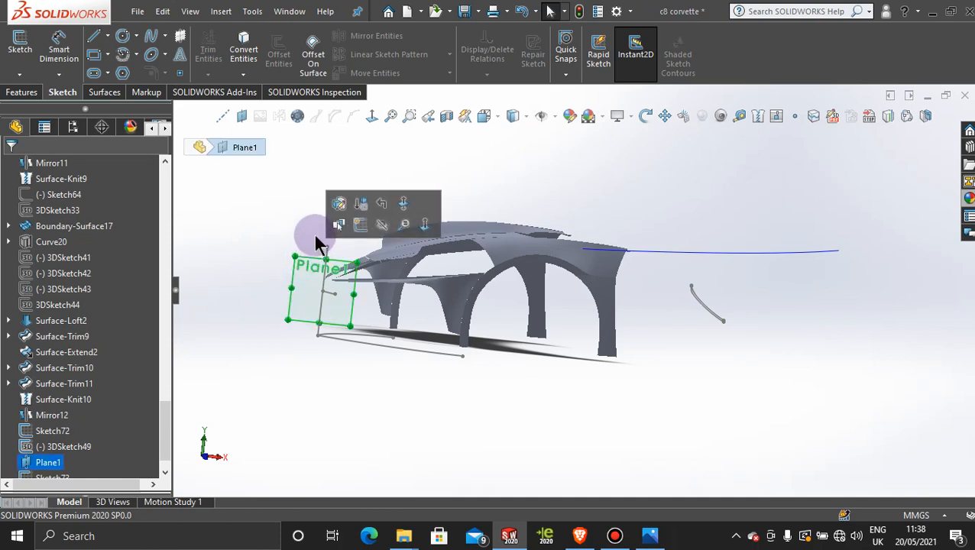
# Start a new sketch on Plane1 and view it normal to the plane, zoomed to fit.
pyautogui.click(354, 225)
pyautogui.click(369, 115)
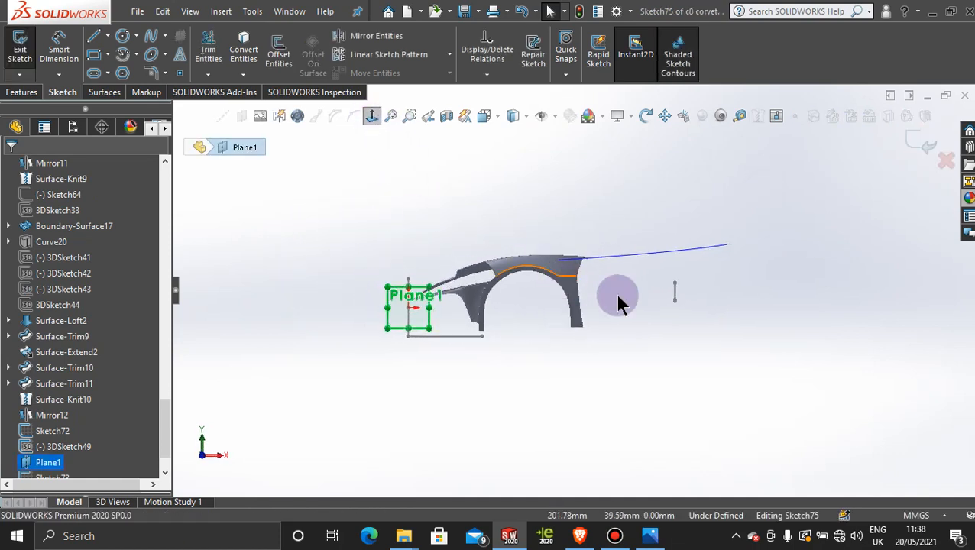
pyautogui.scroll(-6, 668, 302)
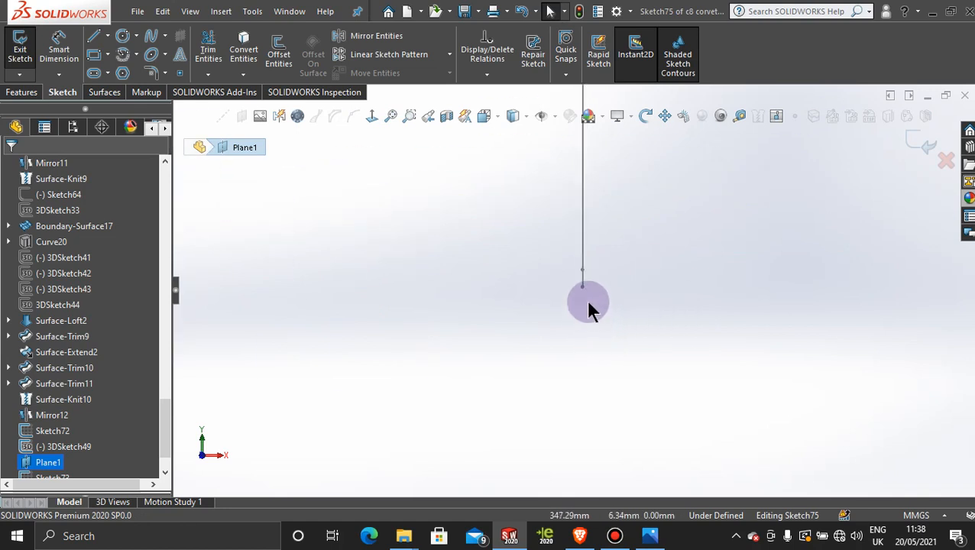
pyautogui.scroll(5, 507, 333)
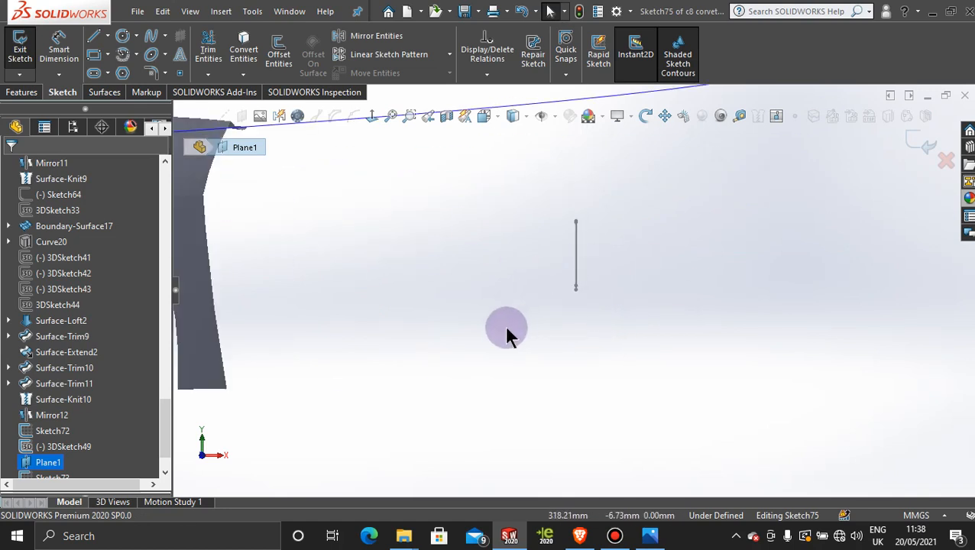
pyautogui.scroll(-5, 472, 307)
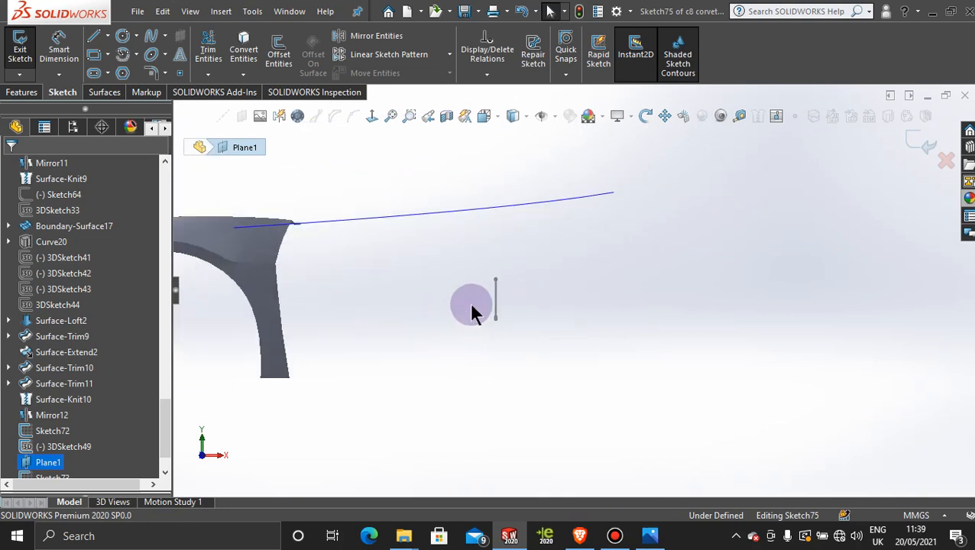
pyautogui.scroll(-3, 572, 336)
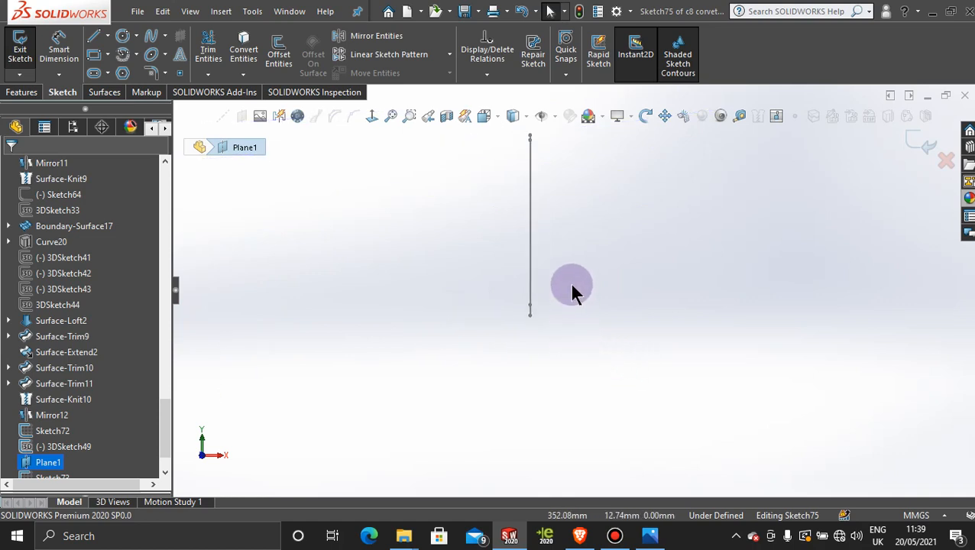
pyautogui.moveTo(572, 289); pyautogui.dragTo(577, 283, button='middle')
pyautogui.click(375, 116)
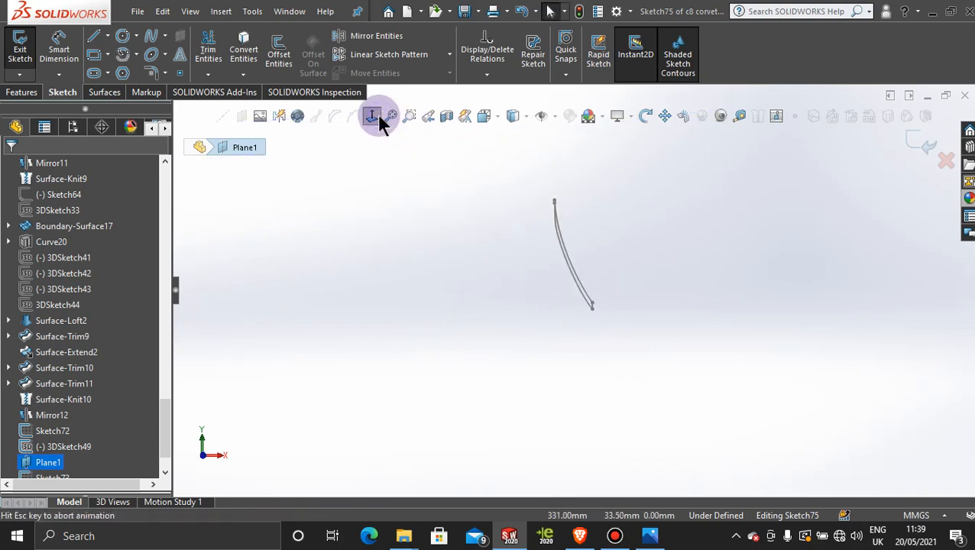
pyautogui.click(391, 116)
# Draw a horizontal centerline from the upper of the two points at the rear vertical curve's lower end to beyond the car's nose.
pyautogui.scroll(-4, 459, 307)
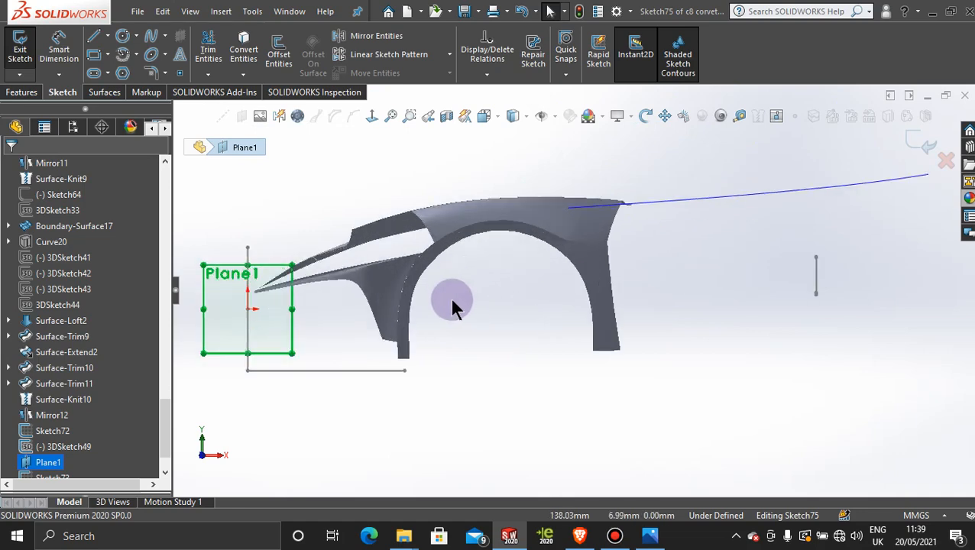
pyautogui.scroll(-6, 909, 292)
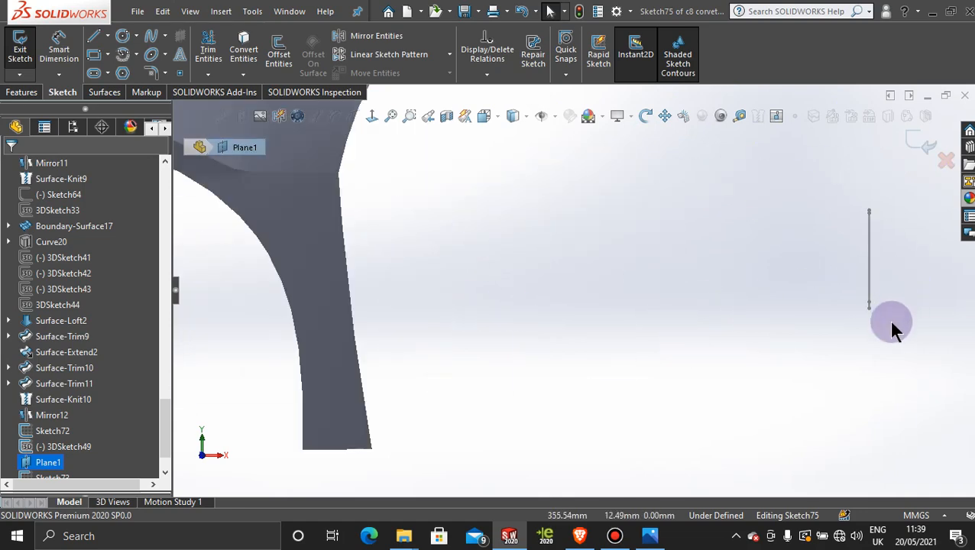
pyautogui.click(90, 42)
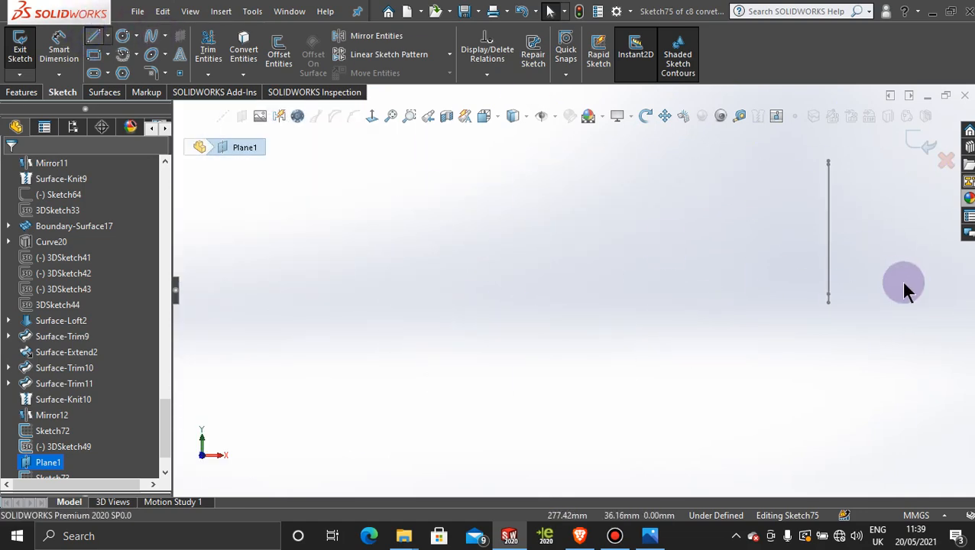
pyautogui.click(108, 36)
pyautogui.click(122, 71)
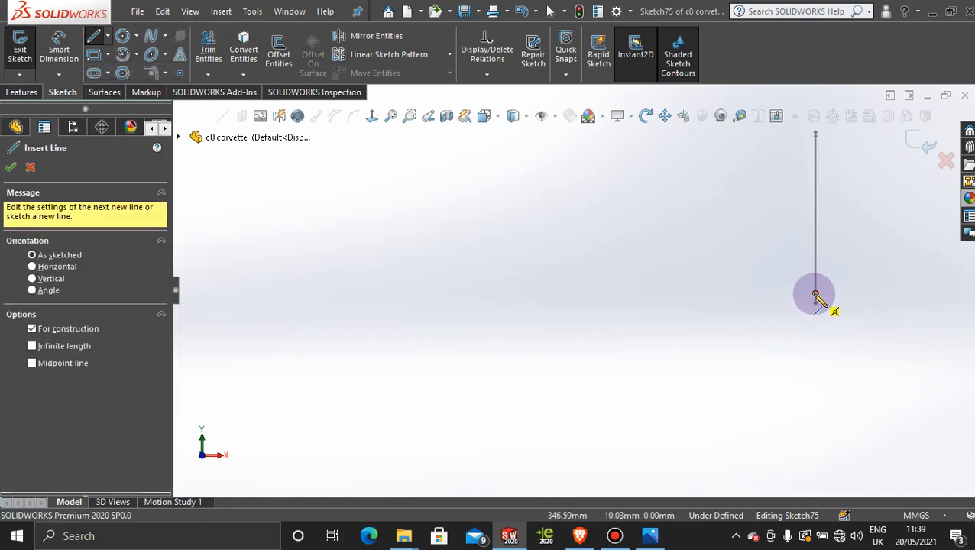
pyautogui.click(815, 296)
pyautogui.scroll(5, 624, 291)
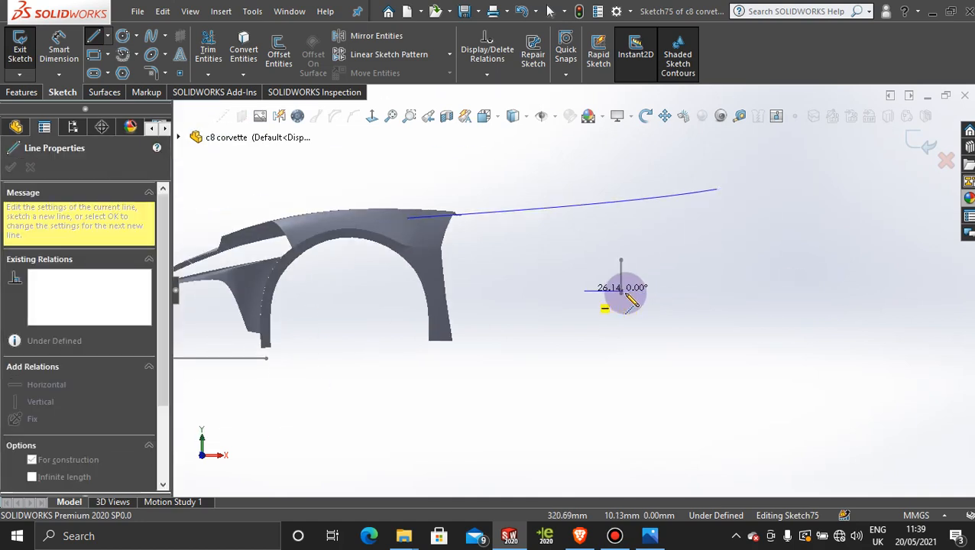
pyautogui.scroll(3, 627, 298)
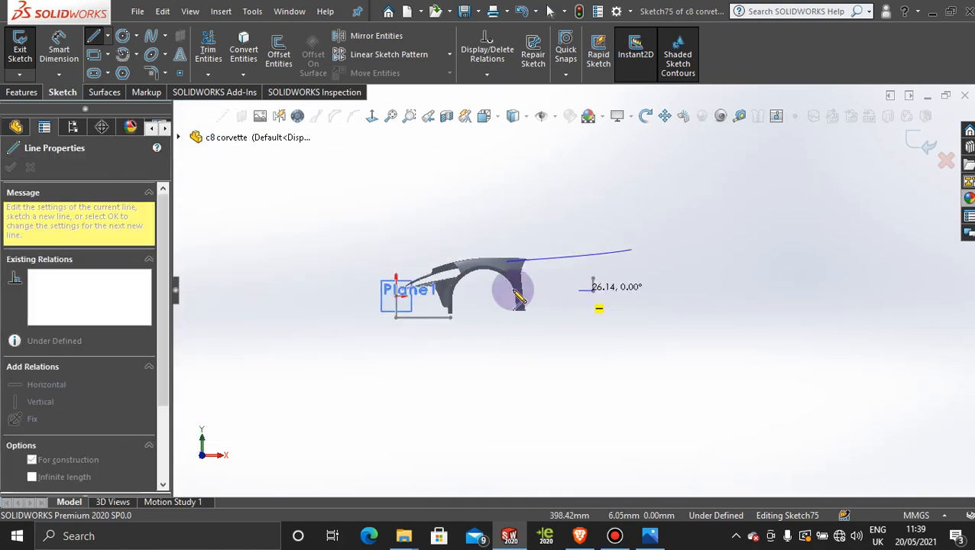
pyautogui.click(345, 290)
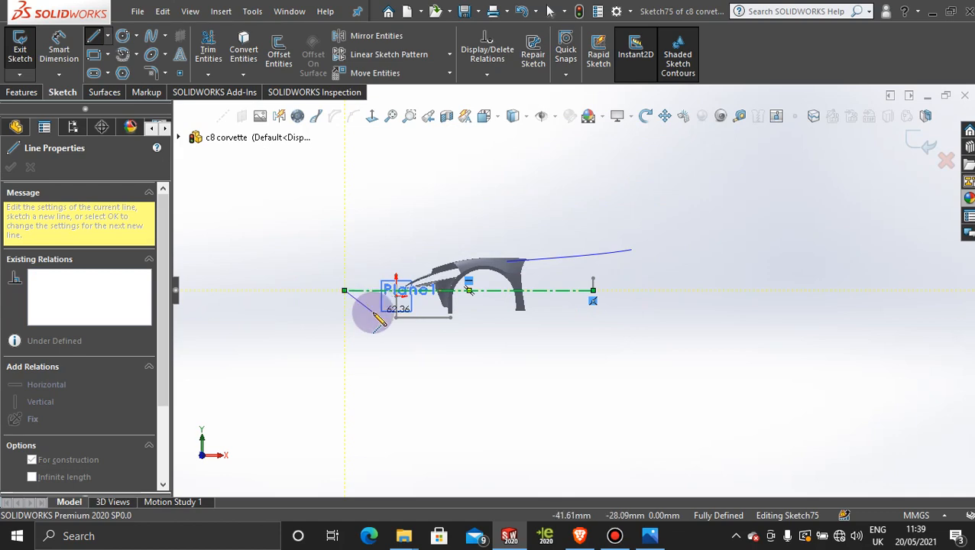
pyautogui.press('Escape')
pyautogui.press('Escape')
# Draw a second horizontal centerline about 448 mm long from the rear curve's lowest endpoint to beyond the nose, just below the first.
pyautogui.scroll(-5, 380, 298)
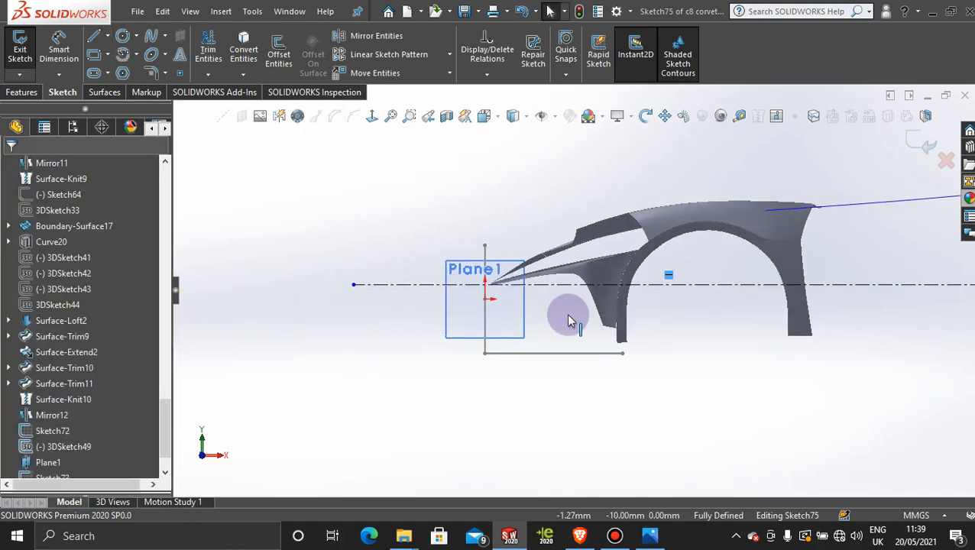
pyautogui.scroll(3, 812, 298)
pyautogui.scroll(-7, 812, 294)
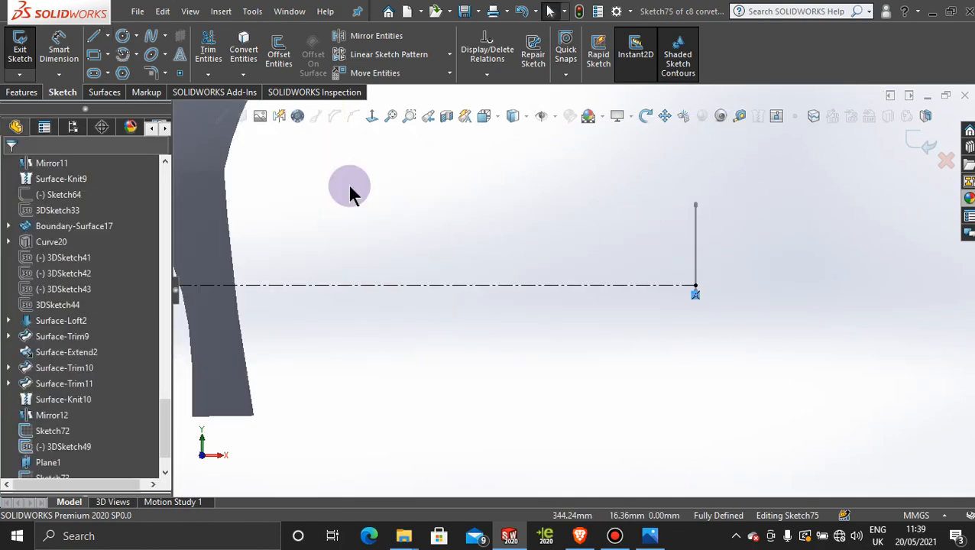
pyautogui.click(107, 37)
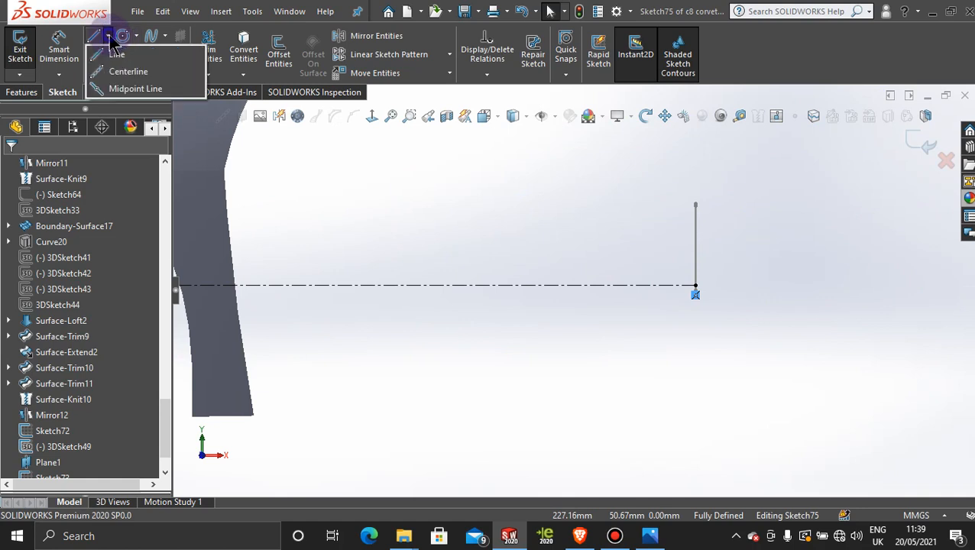
pyautogui.click(127, 71)
pyautogui.scroll(-2, 683, 309)
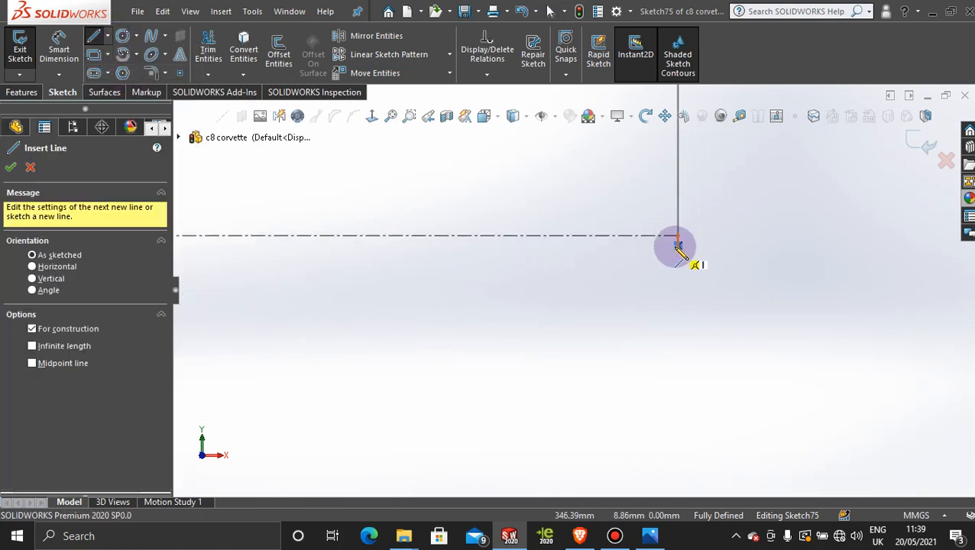
pyautogui.scroll(-3, 691, 255)
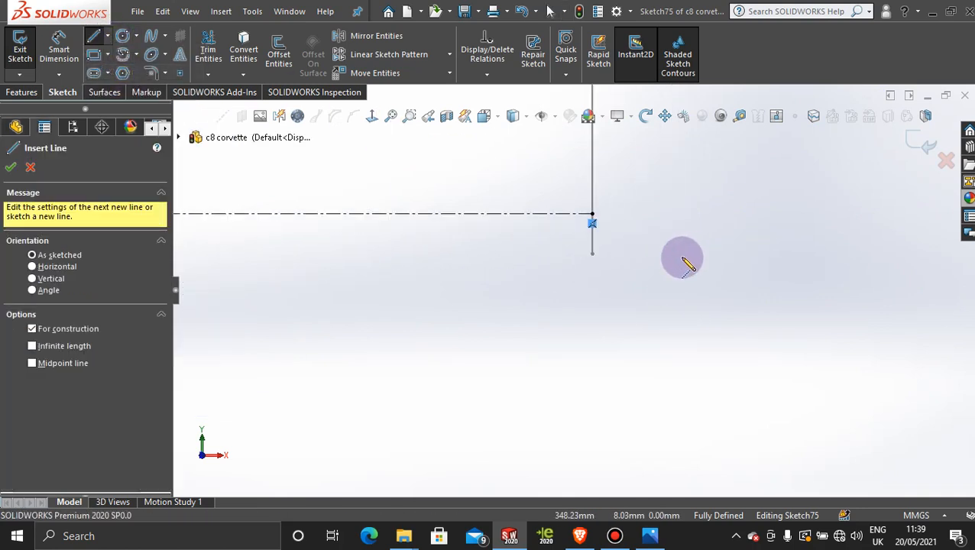
pyautogui.click(594, 255)
pyautogui.scroll(3, 567, 317)
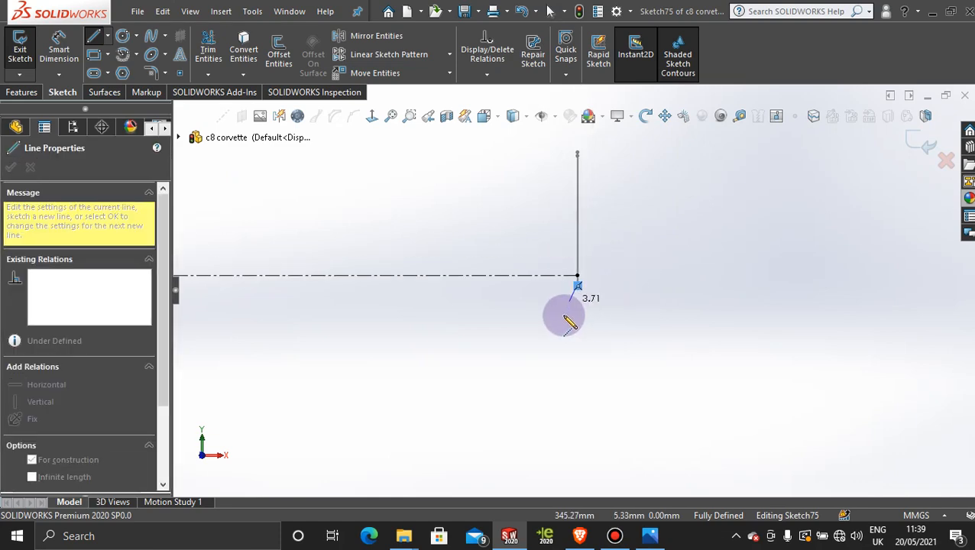
pyautogui.scroll(2, 566, 319)
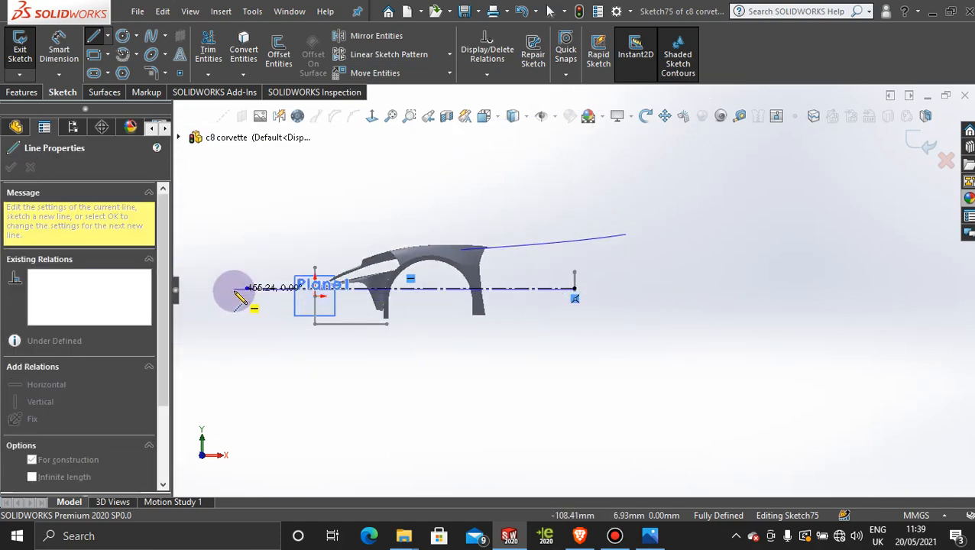
pyautogui.scroll(-4, 244, 300)
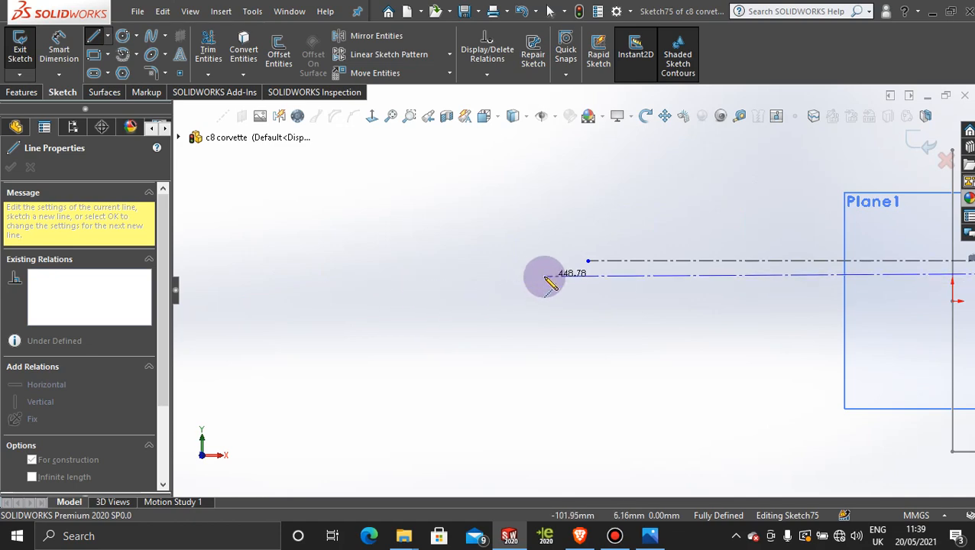
pyautogui.click(548, 266)
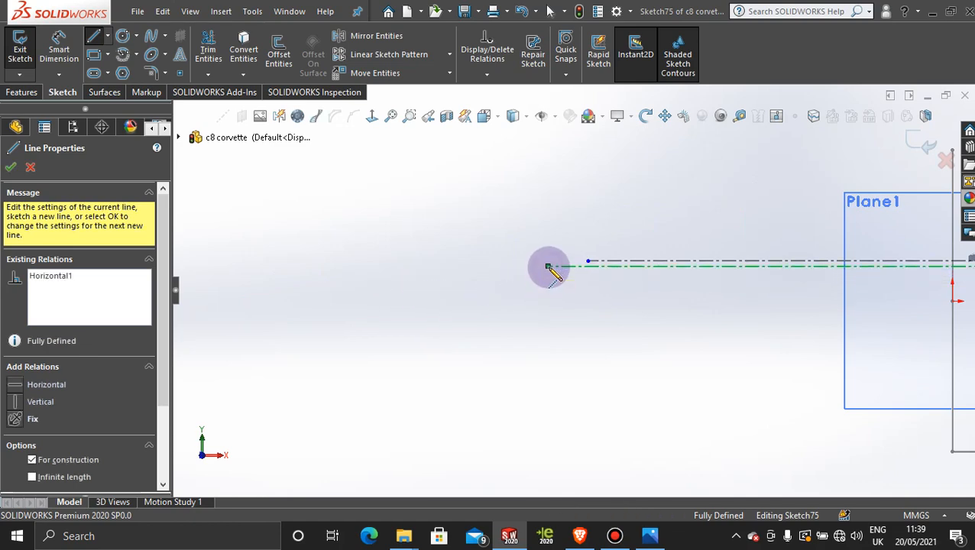
pyautogui.press('Escape')
# Connect the two centerlines with a vertical line about 1.4 mm long near the nose, placed about 1 mm behind the existing vertical sketch line.
pyautogui.scroll(2, 786, 284)
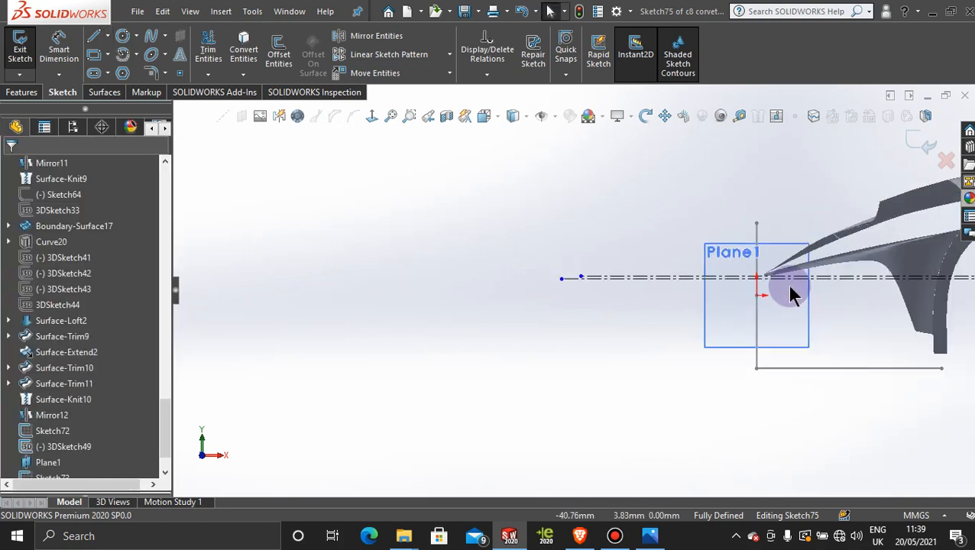
pyautogui.scroll(-1, 779, 285)
pyautogui.scroll(-5, 778, 285)
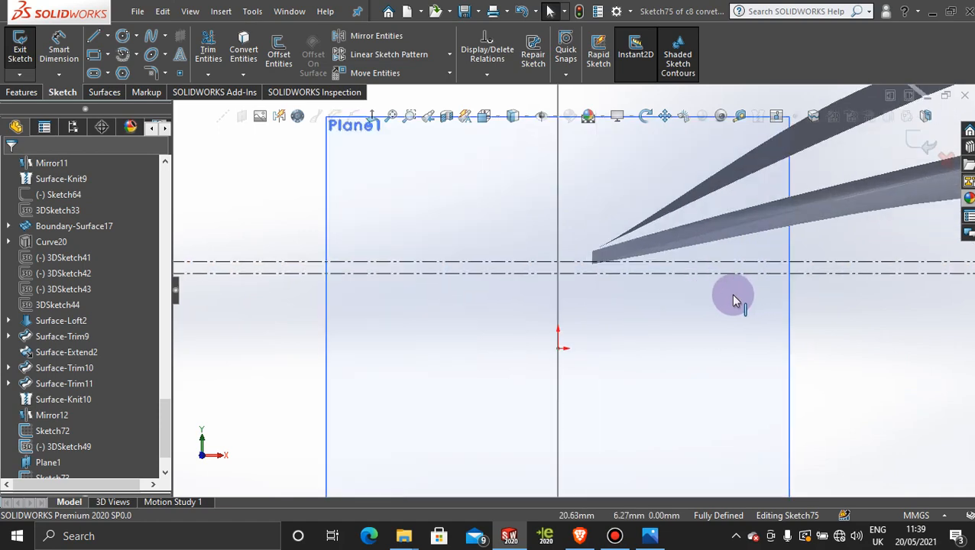
pyautogui.scroll(-3, 568, 295)
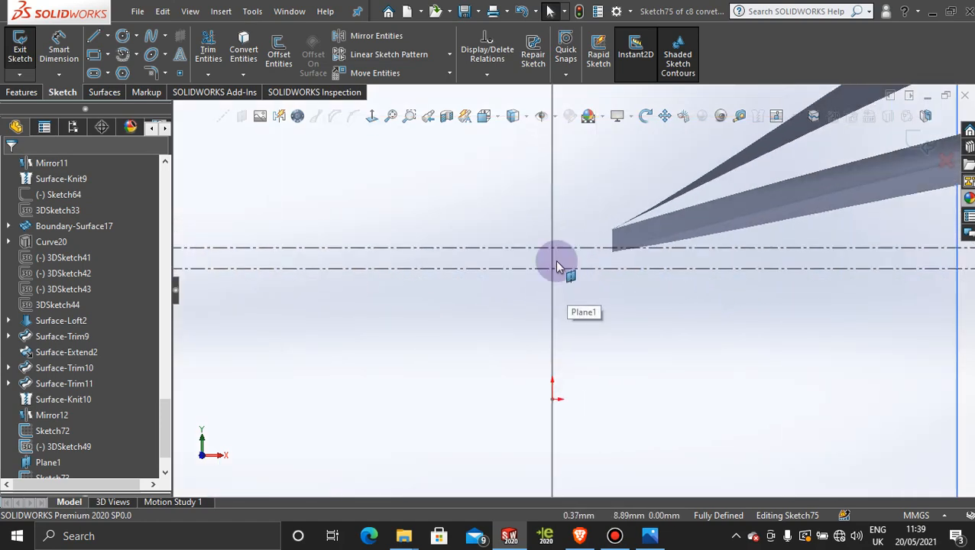
pyautogui.click(92, 40)
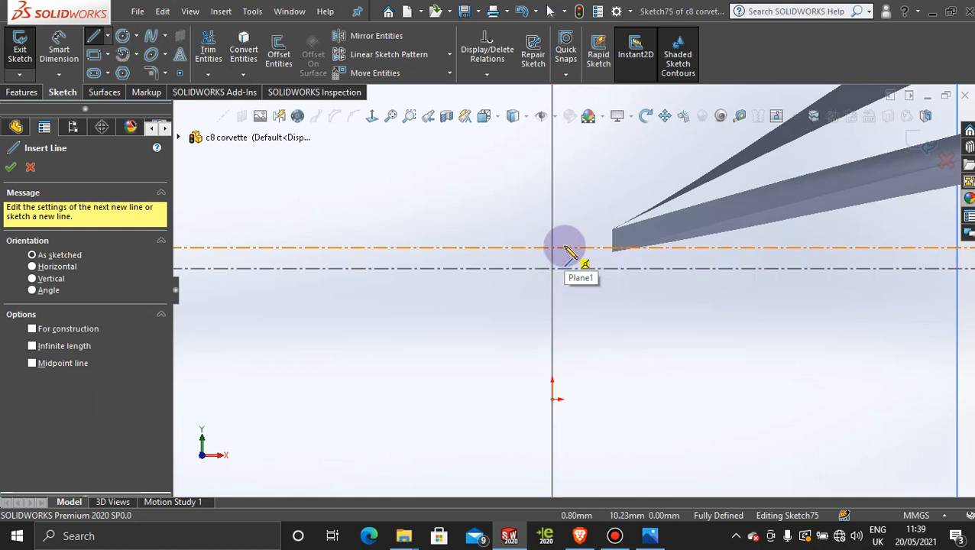
pyautogui.click(565, 248)
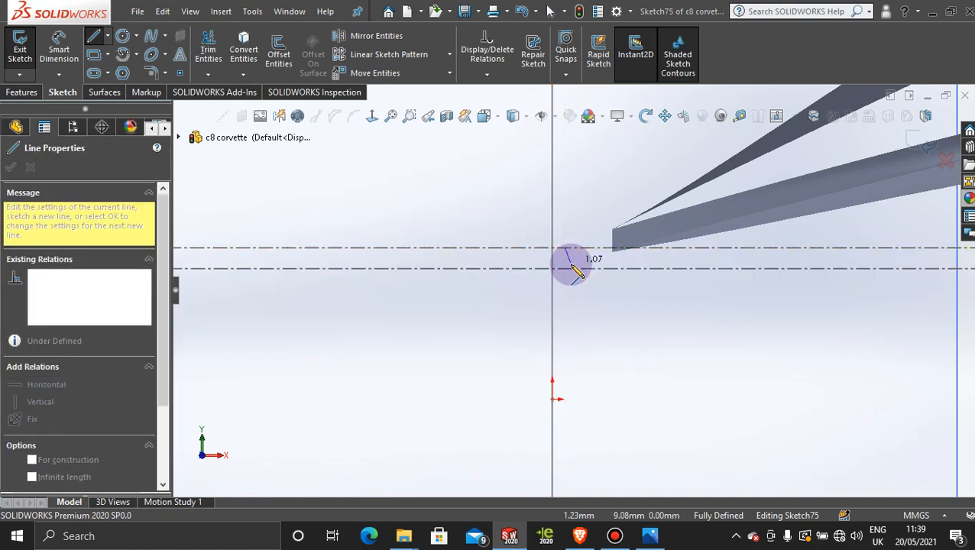
pyautogui.click(565, 268)
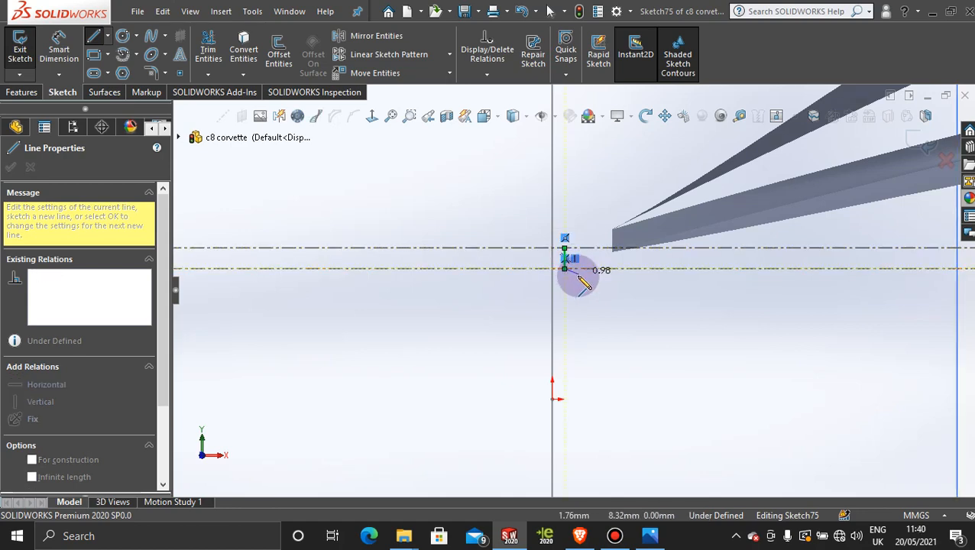
pyautogui.press('Escape')
pyautogui.scroll(-4, 561, 266)
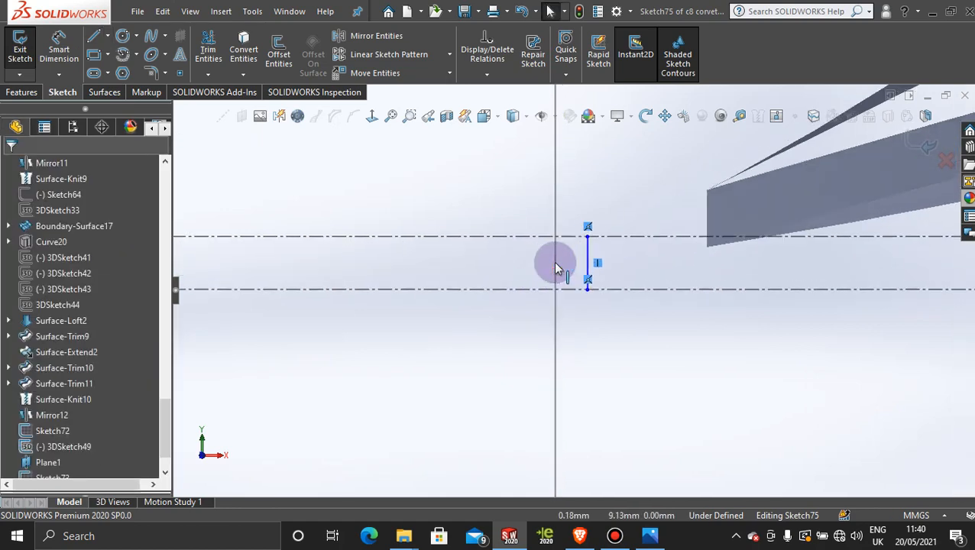
pyautogui.moveTo(565, 260)
pyautogui.mouseDown()
pyautogui.moveTo(554, 258)
pyautogui.moveTo(595, 266)
pyautogui.mouseUp()
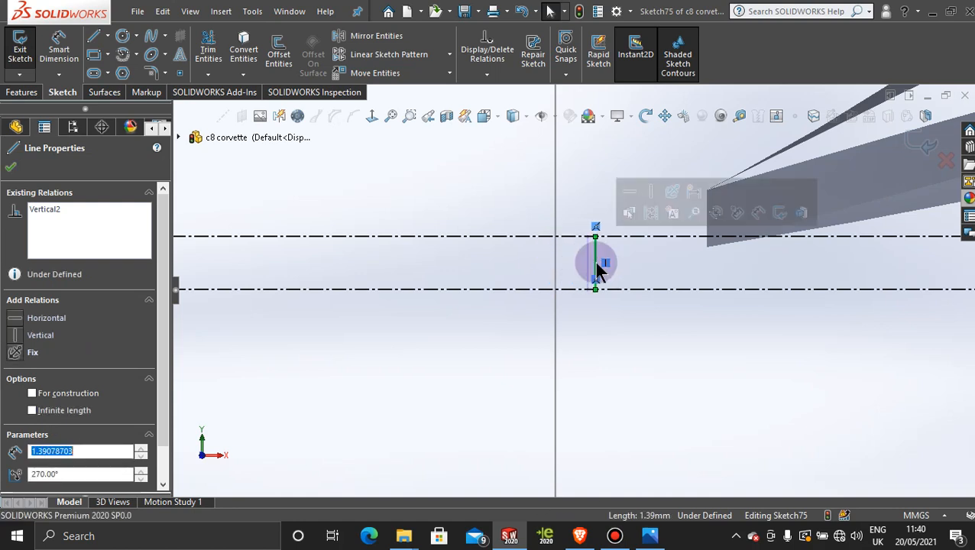
# Draw two horizontal lines about 1.06 mm long joining the short vertical line's upper and lower ends to the existing vertical sketch line.
pyautogui.click(95, 38)
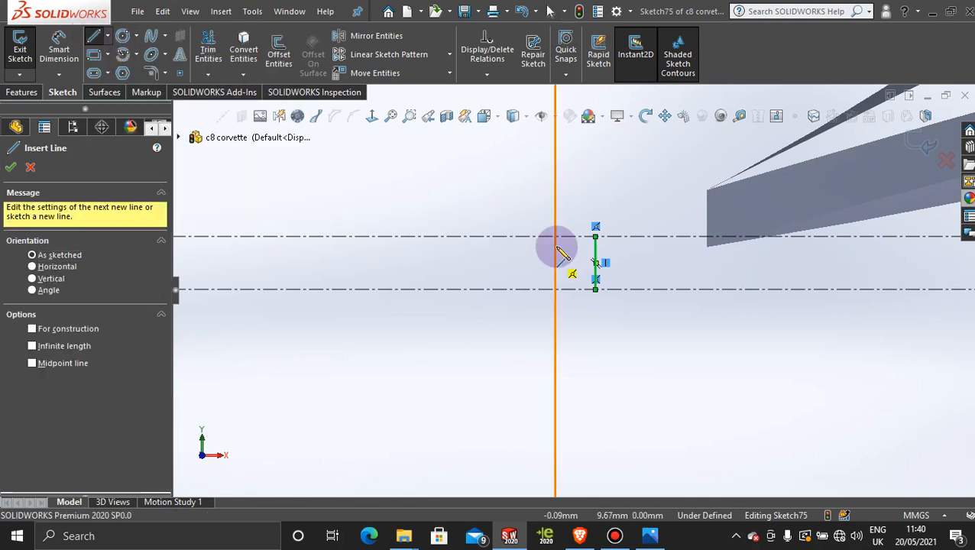
pyautogui.click(596, 236)
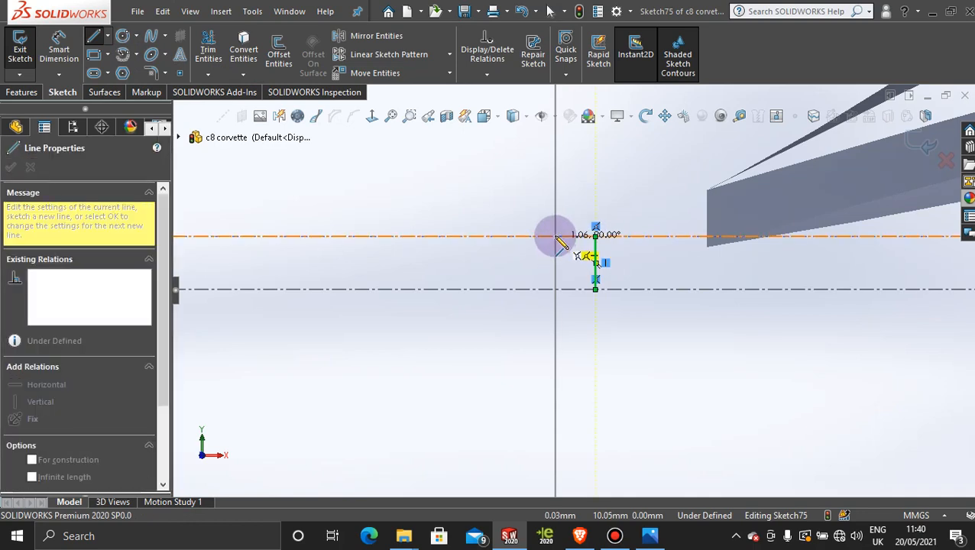
pyautogui.click(555, 236)
pyautogui.press('Escape')
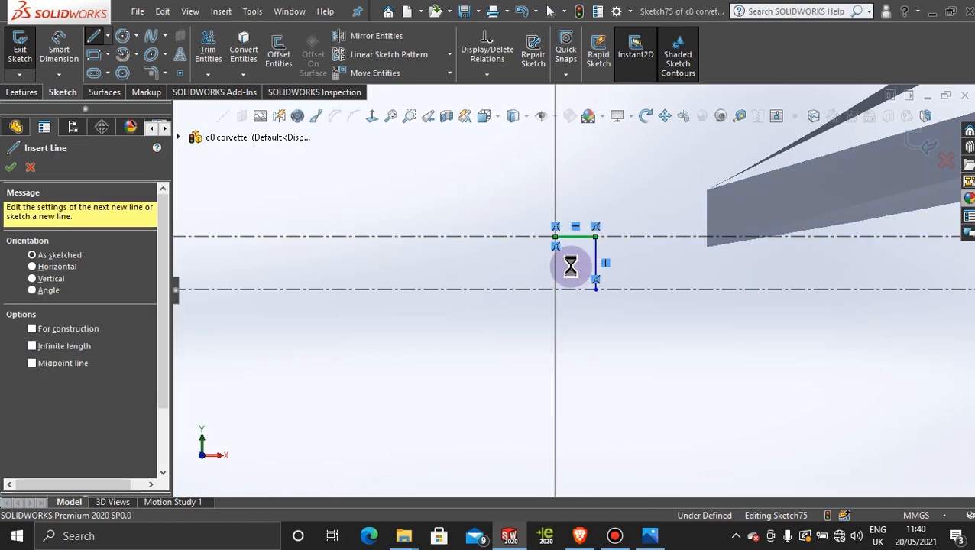
pyautogui.press('Escape')
pyautogui.press('l')
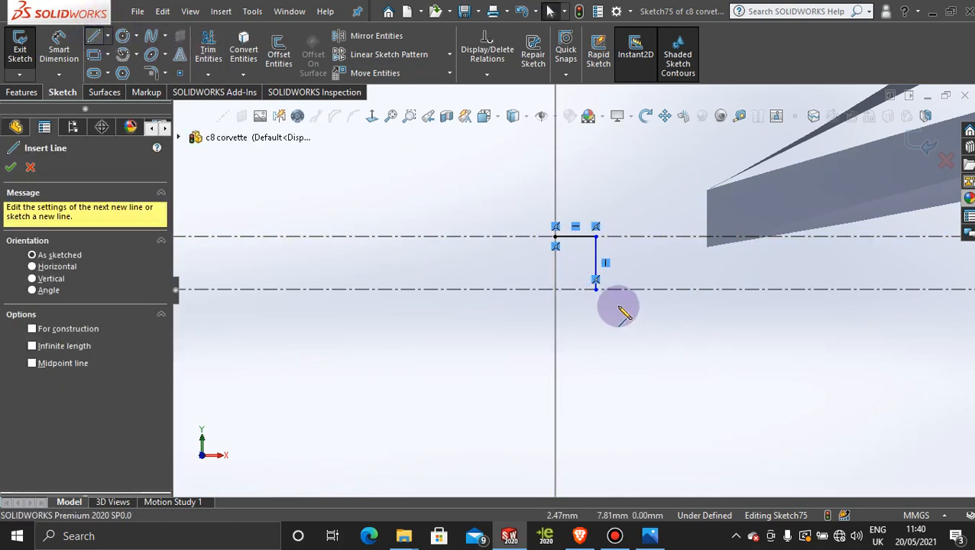
pyautogui.moveTo(597, 291)
pyautogui.mouseDown()
pyautogui.moveTo(570, 308)
pyautogui.moveTo(555, 289)
pyautogui.moveTo(593, 336)
pyautogui.mouseUp()
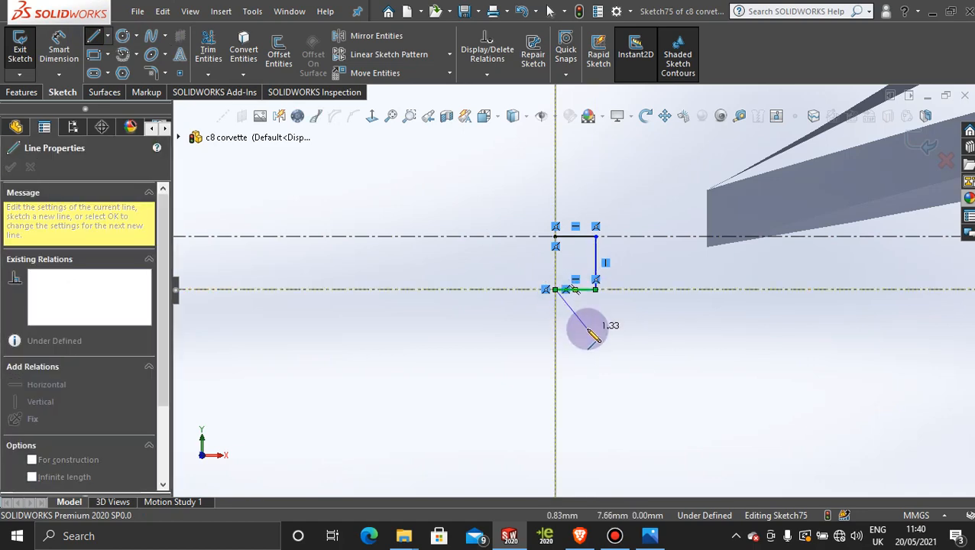
# Trim away the two long centerlines and the short vertical line at the nose, keeping only the two short horizontal lines.
pyautogui.press('Escape')
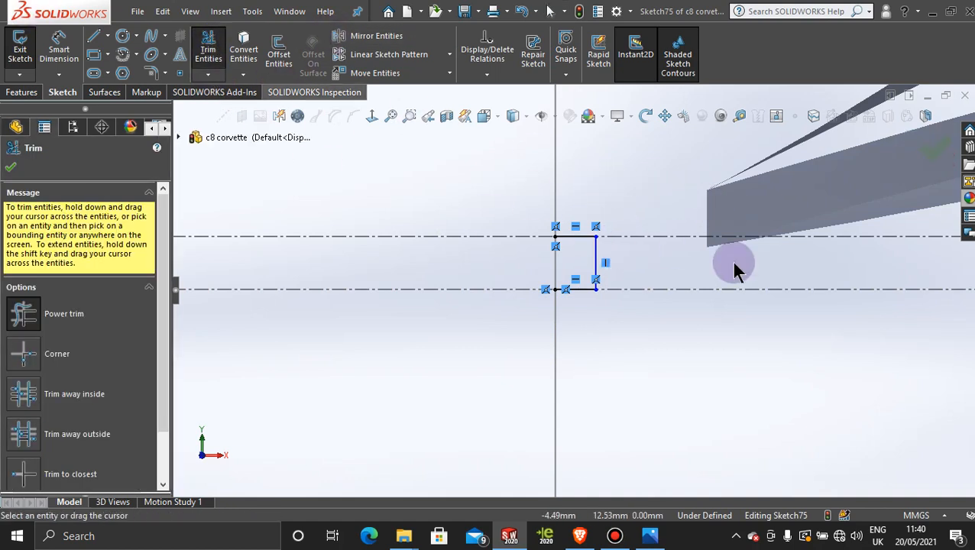
pyautogui.moveTo(596, 254)
pyautogui.mouseDown()
pyautogui.moveTo(607, 261)
pyautogui.moveTo(585, 261)
pyautogui.moveTo(626, 280)
pyautogui.moveTo(443, 317)
pyautogui.mouseUp()
pyautogui.moveTo(435, 277); pyautogui.dragTo(449, 227)
pyautogui.scroll(10, 662, 295)
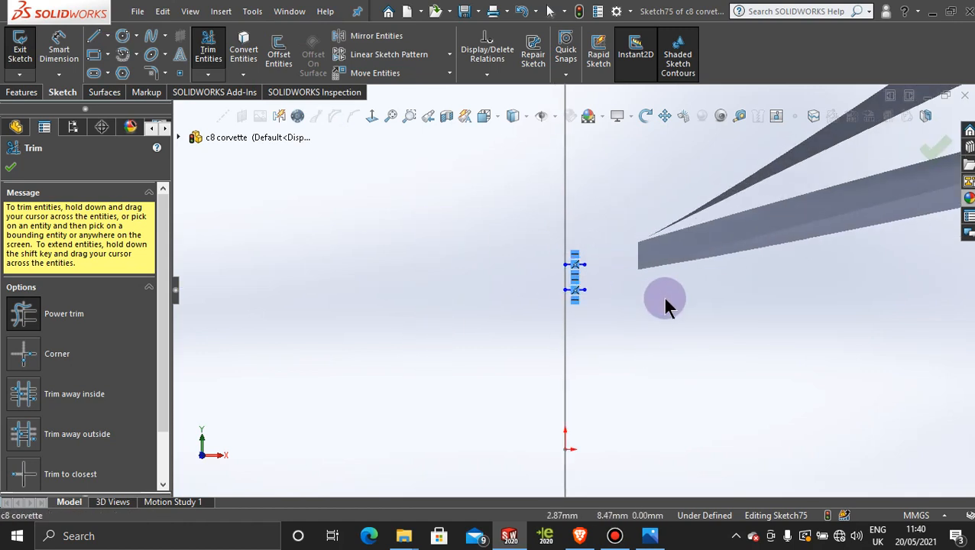
pyautogui.scroll(-2, 550, 288)
pyautogui.scroll(-2, 550, 292)
pyautogui.scroll(-4, 680, 293)
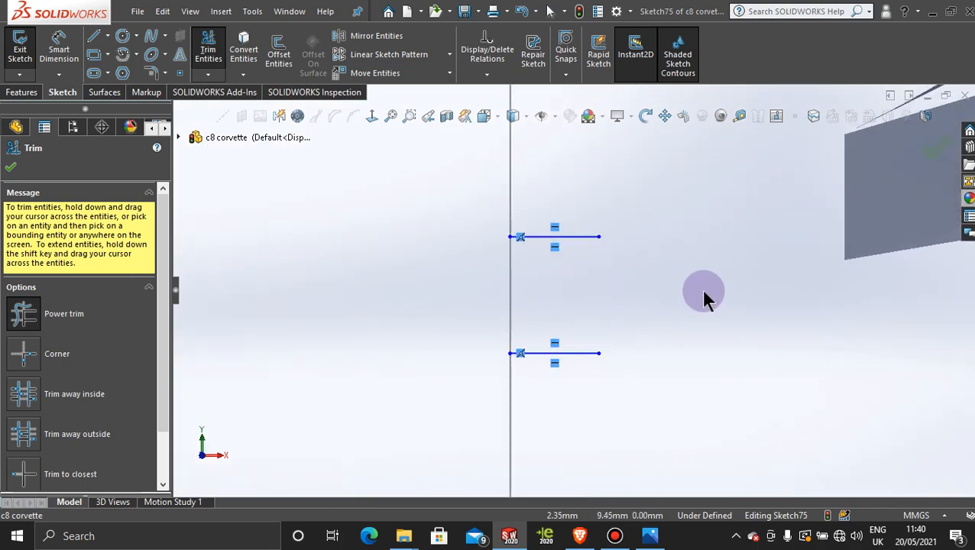
pyautogui.click(16, 169)
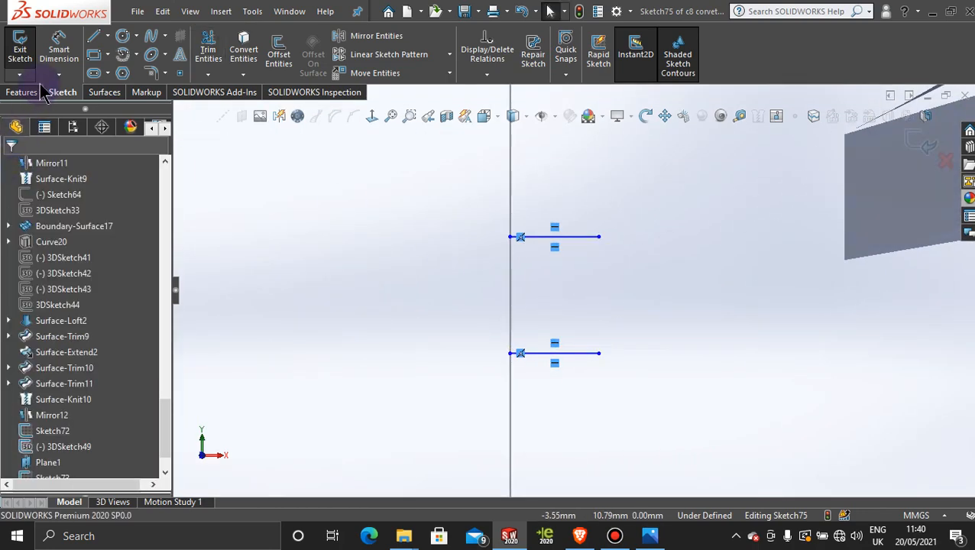
# Draw a vertical line about 1.4 mm long joining the two short horizontal lines' ends on the existing vertical sketch line.
pyautogui.click(95, 35)
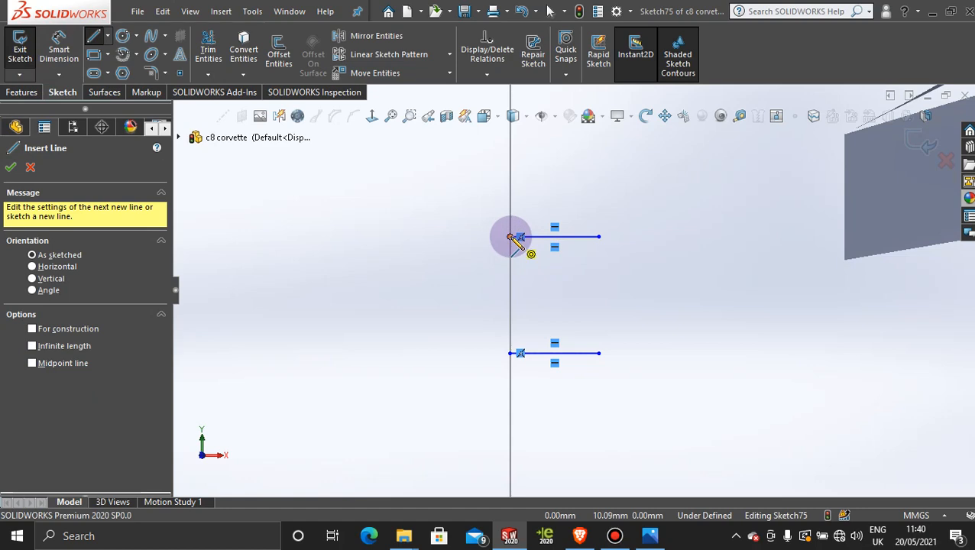
pyautogui.click(510, 237)
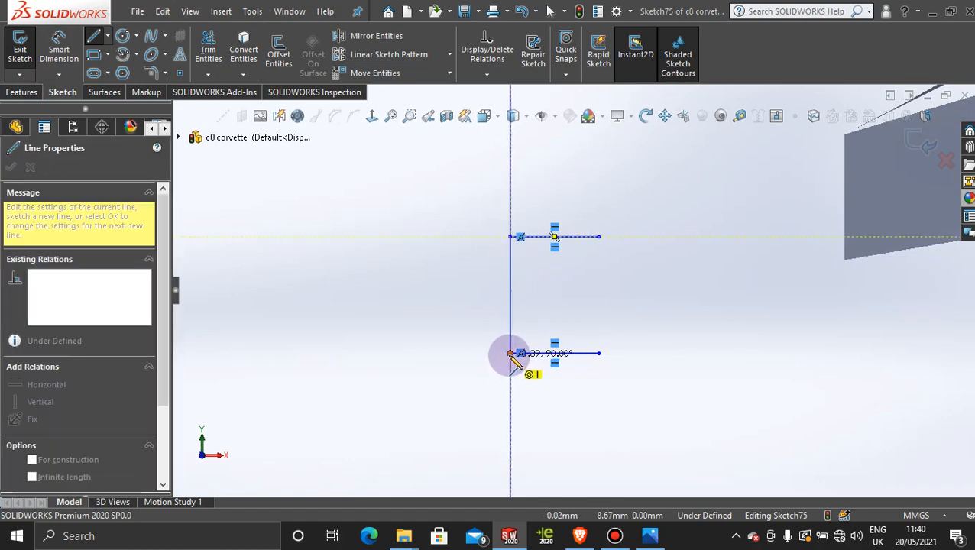
pyautogui.click(511, 353)
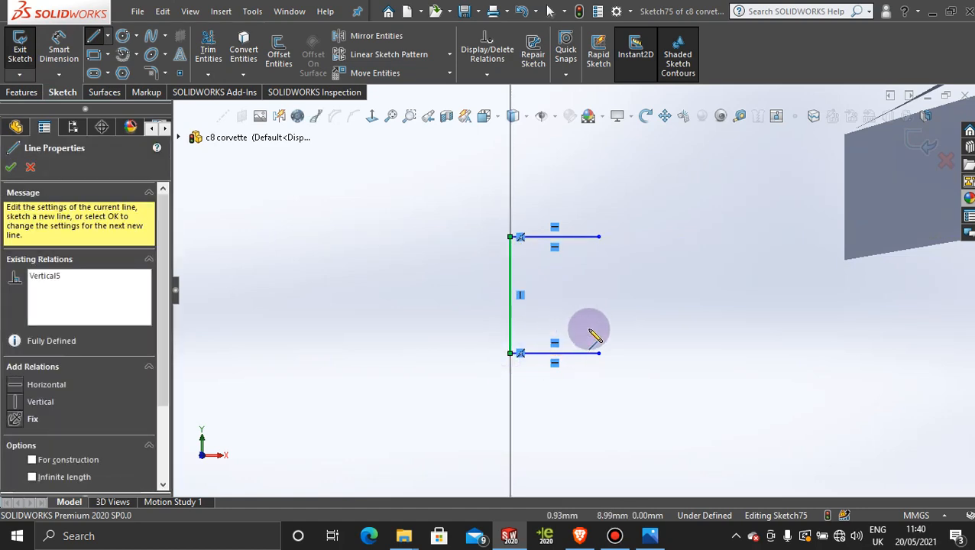
pyautogui.press('Escape')
# Trim away the two short horizontal lines, keeping only the short vertical line, and exit the sketch.
pyautogui.click(208, 52)
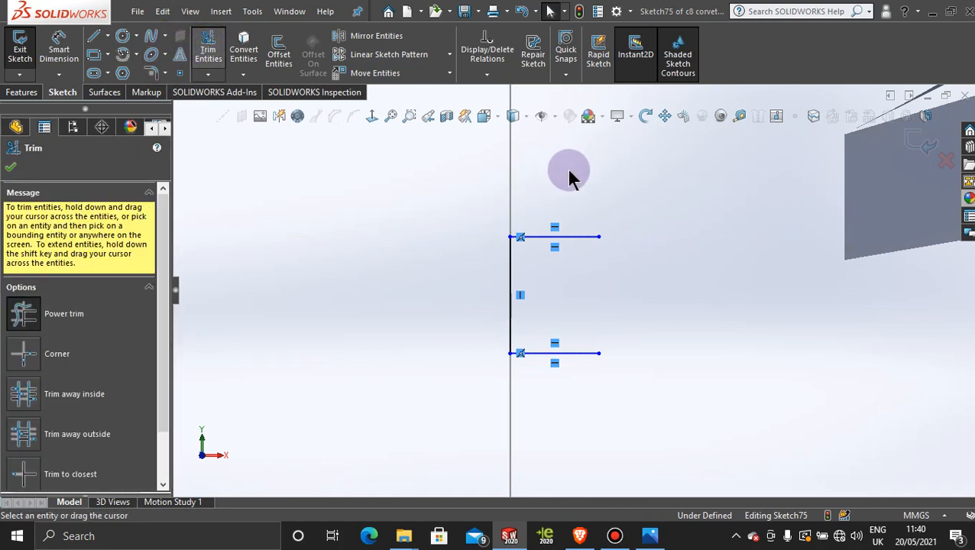
pyautogui.moveTo(568, 170)
pyautogui.mouseDown()
pyautogui.moveTo(587, 337)
pyautogui.moveTo(624, 365)
pyautogui.mouseUp()
pyautogui.press('f')
pyautogui.scroll(3, 654, 341)
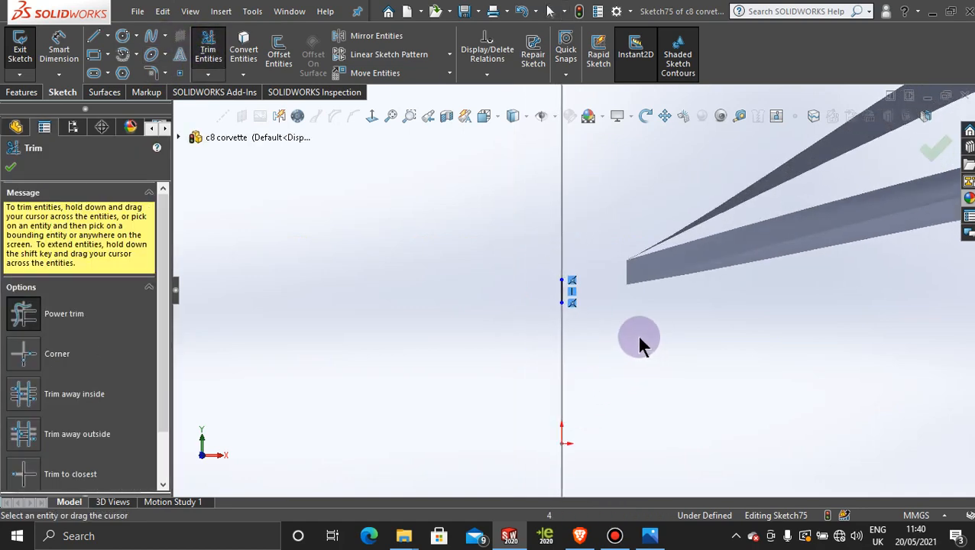
pyautogui.moveTo(638, 337)
pyautogui.mouseDown(button='middle')
pyautogui.moveTo(692, 321)
pyautogui.moveTo(690, 452)
pyautogui.moveTo(679, 271)
pyautogui.moveTo(740, 285)
pyautogui.moveTo(816, 251)
pyautogui.moveTo(801, 224)
pyautogui.moveTo(807, 236)
pyautogui.moveTo(676, 298)
pyautogui.mouseUp(button='middle')
pyautogui.scroll(4, 672, 339)
pyautogui.scroll(-3, 713, 302)
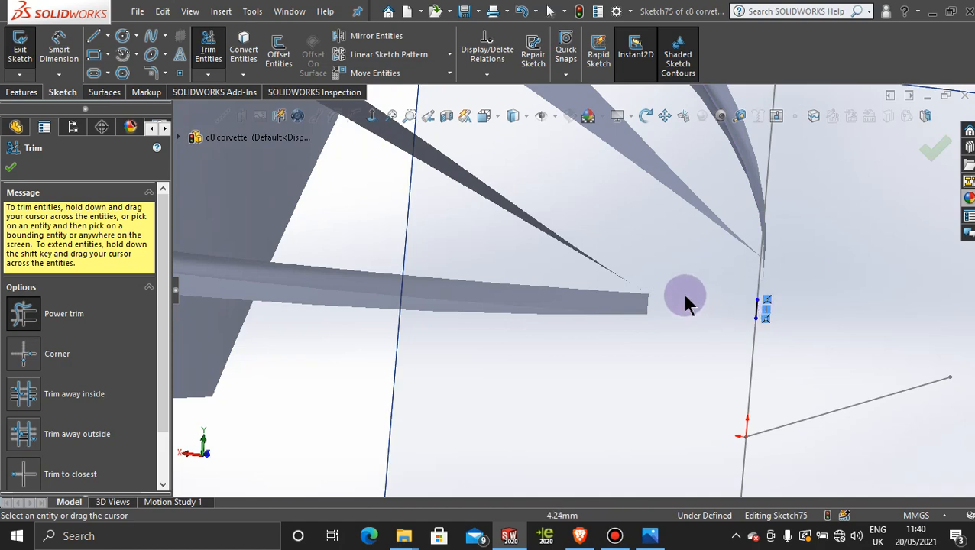
pyautogui.moveTo(827, 326); pyautogui.dragTo(448, 261, button='middle')
pyautogui.moveTo(389, 244); pyautogui.dragTo(368, 235, button='middle')
pyautogui.scroll(-5, 367, 233)
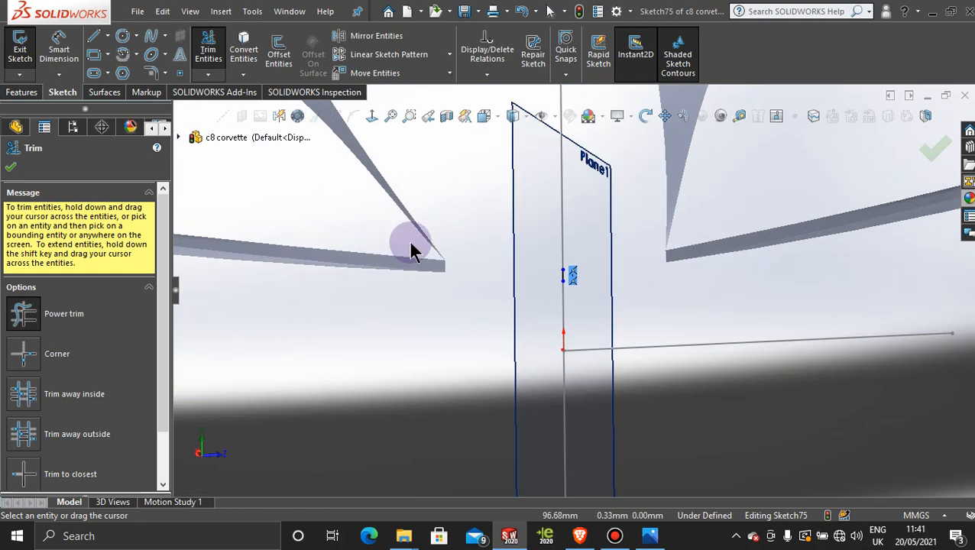
pyautogui.click(935, 145)
pyautogui.click(922, 139)
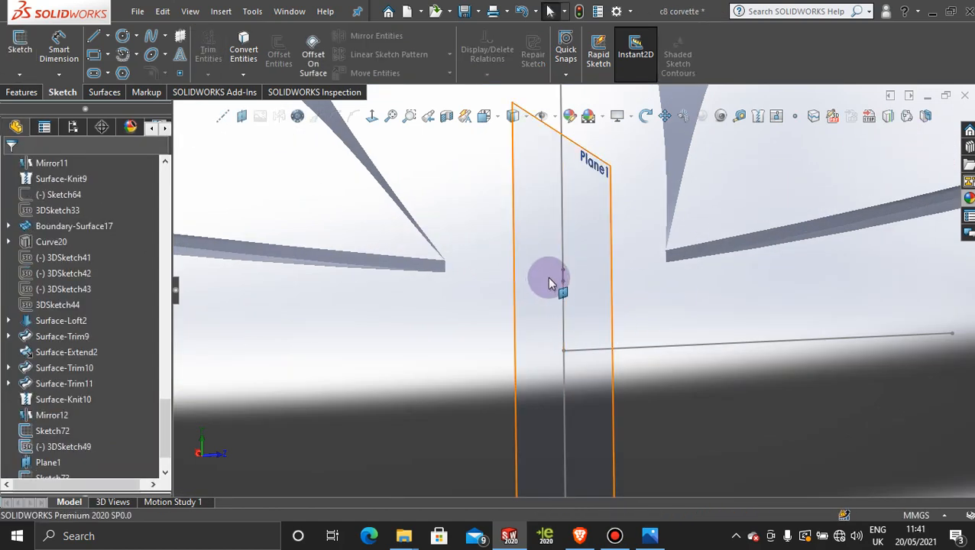
# Hide 3DSketch49, the long vertical line running through Plane1 at the nose.
pyautogui.scroll(-3, 576, 303)
pyautogui.rightClick(594, 330)
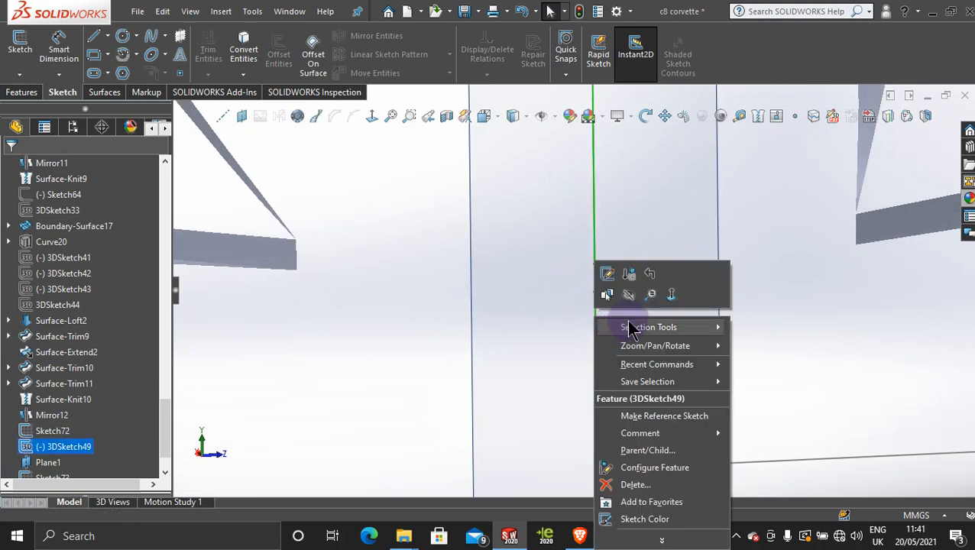
pyautogui.click(797, 306)
pyautogui.scroll(5, 796, 306)
pyautogui.scroll(3, 797, 306)
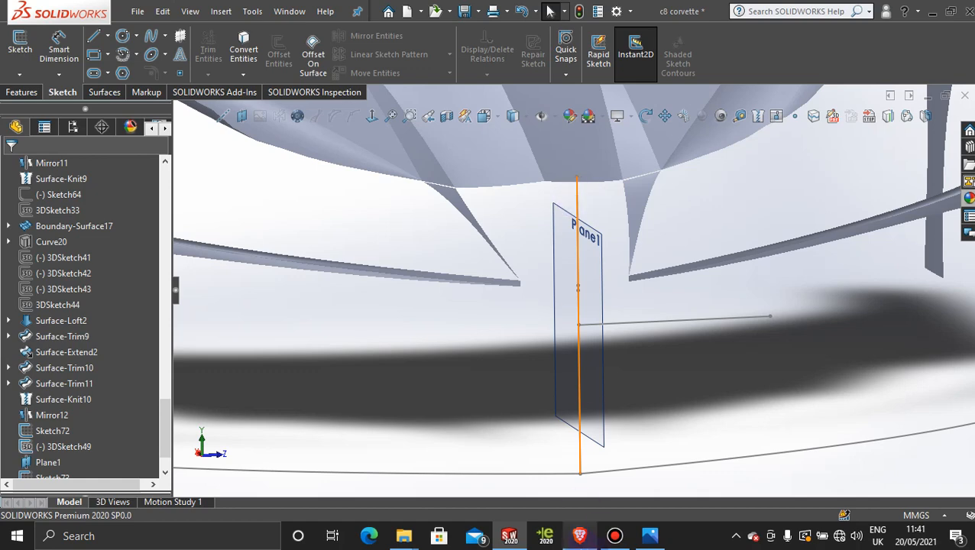
pyautogui.click(615, 536)
pyautogui.click(614, 537)
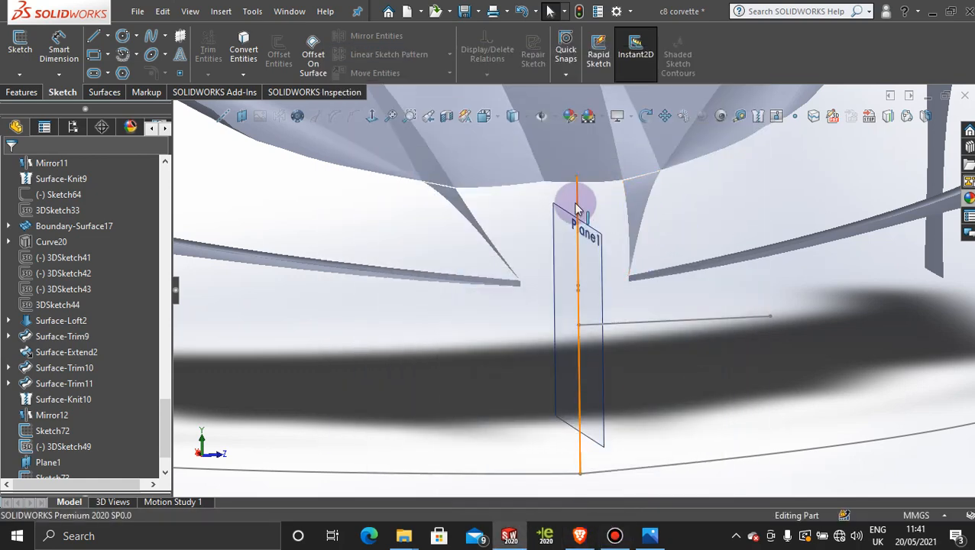
pyautogui.click(577, 205)
pyautogui.rightClick(576, 195)
pyautogui.click(604, 191)
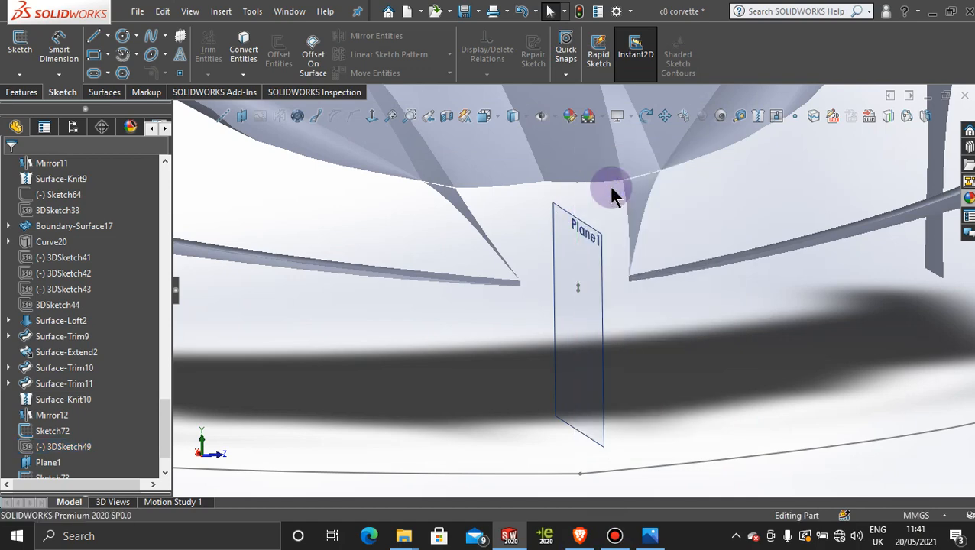
# Create a boundary surface from one lower strip's end edge to the short vertical sketch line on Plane1, choosing Tangency To Face at the strip.
pyautogui.scroll(-5, 581, 309)
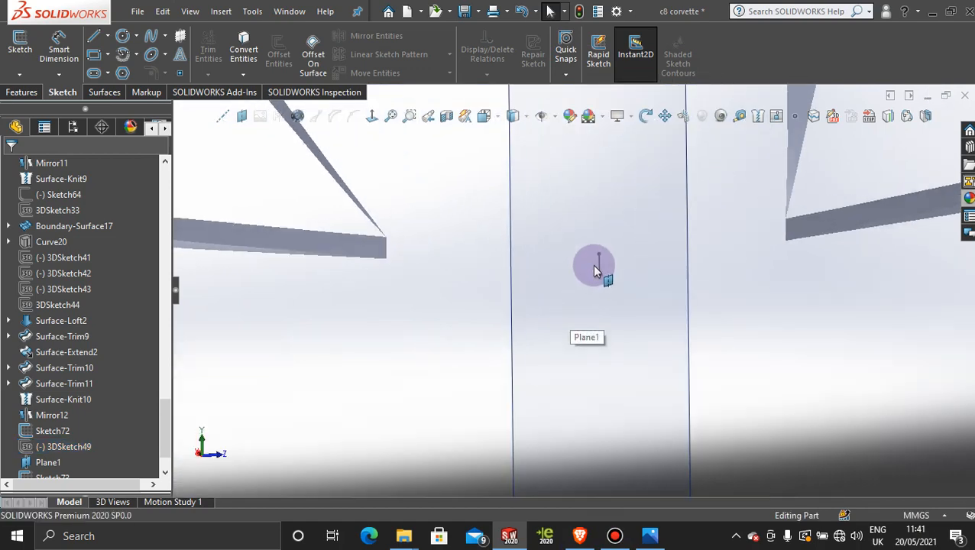
pyautogui.rightClick(600, 266)
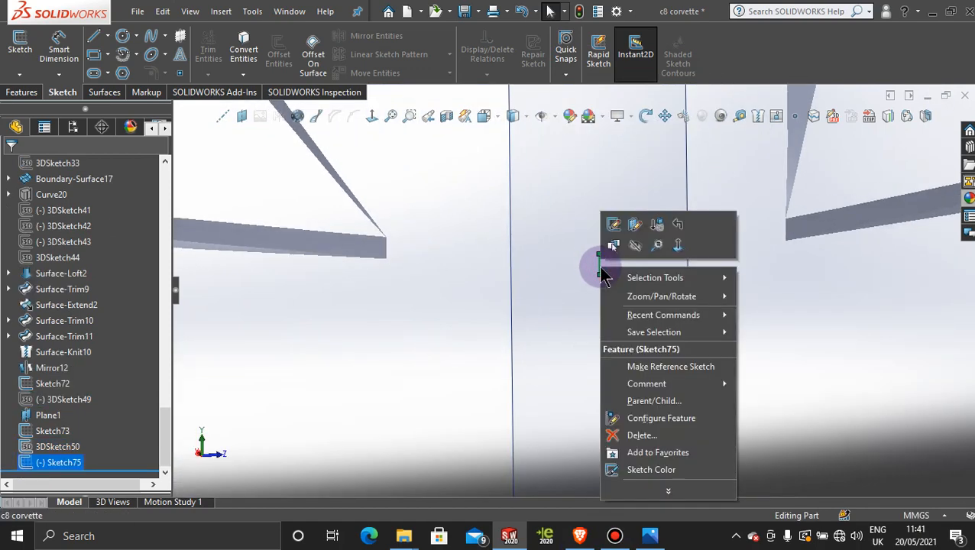
pyautogui.click(873, 162)
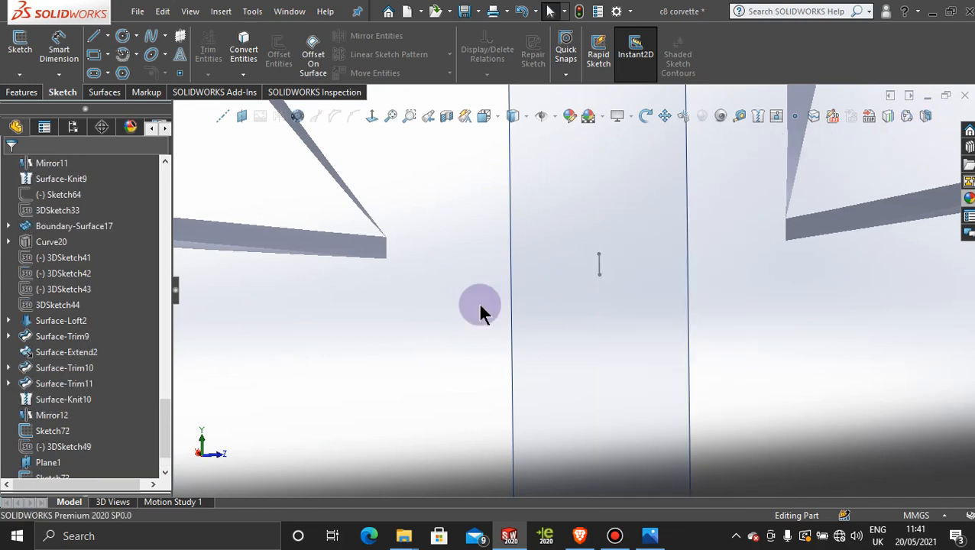
pyautogui.click(104, 92)
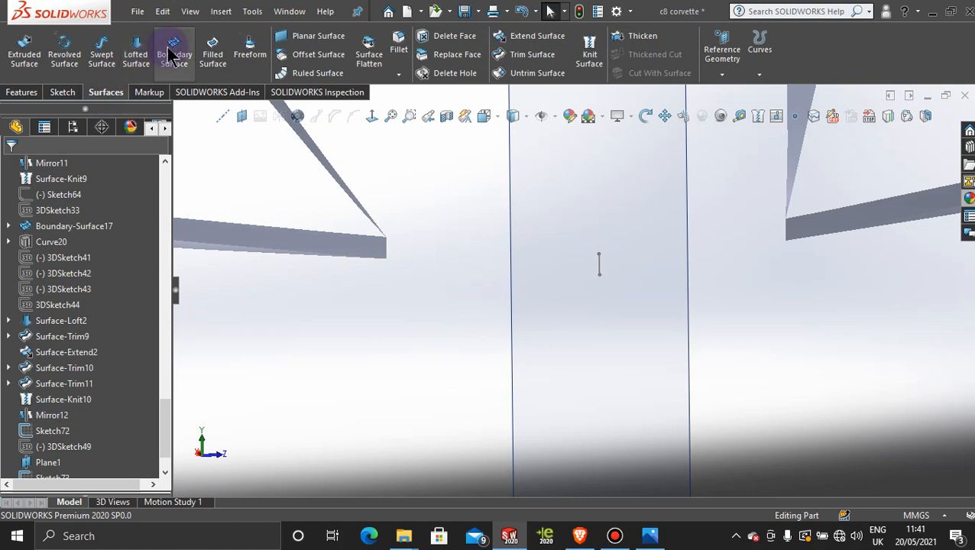
pyautogui.click(388, 251)
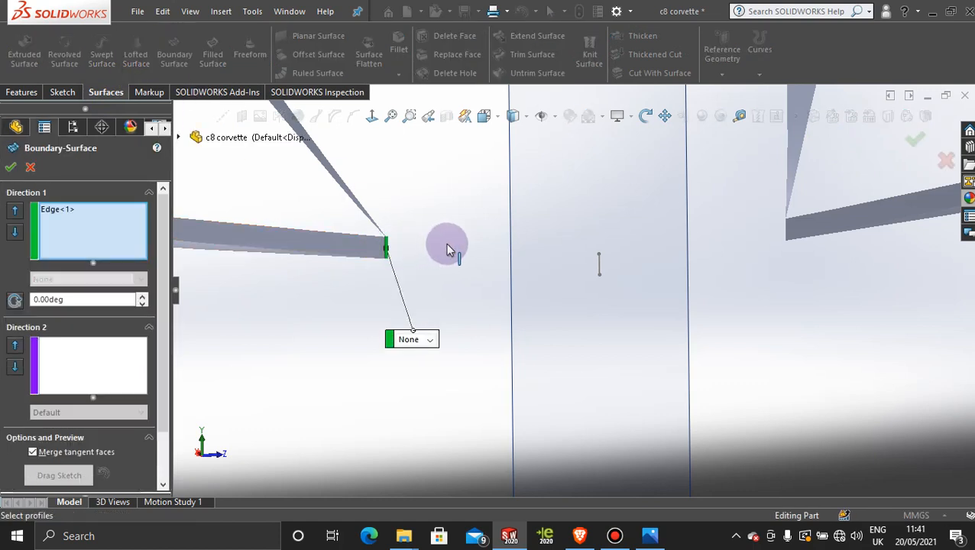
pyautogui.click(597, 260)
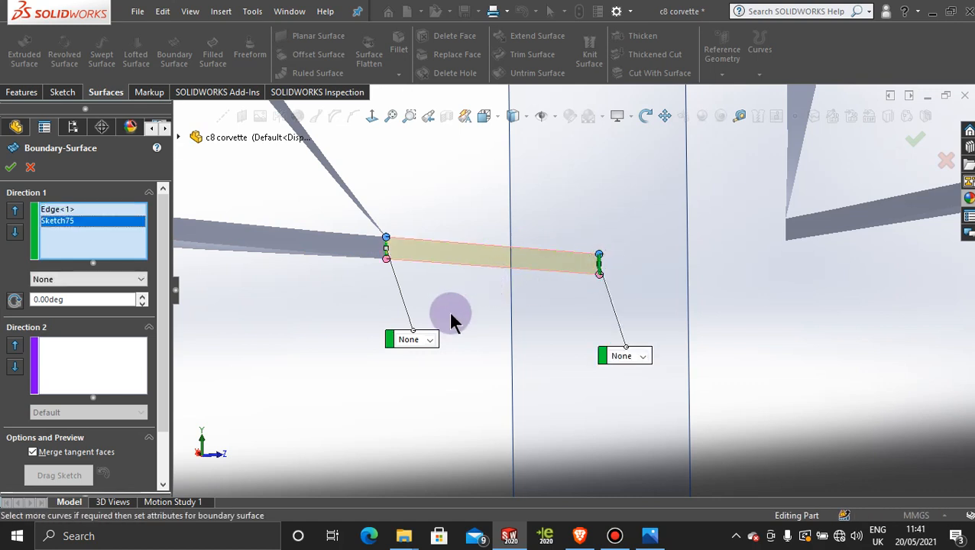
pyautogui.click(429, 338)
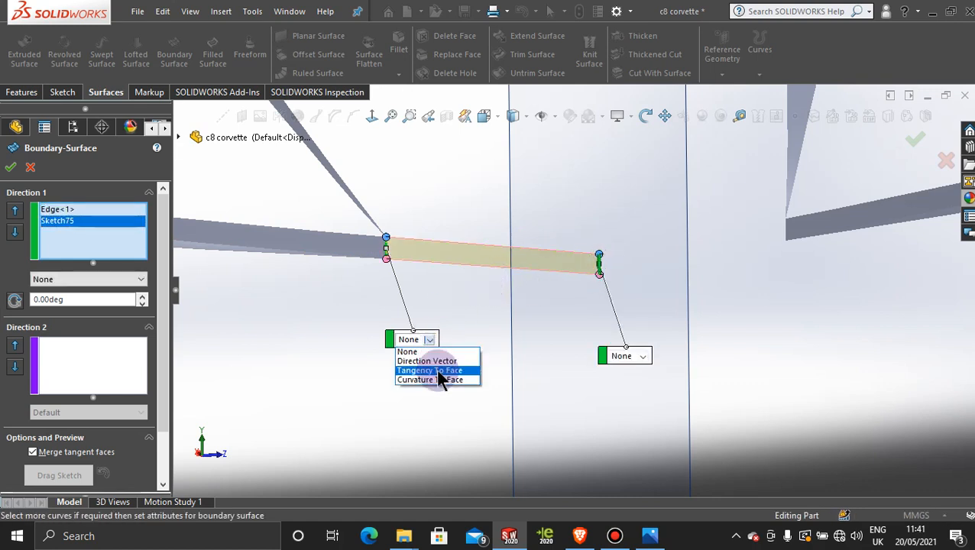
pyautogui.click(438, 372)
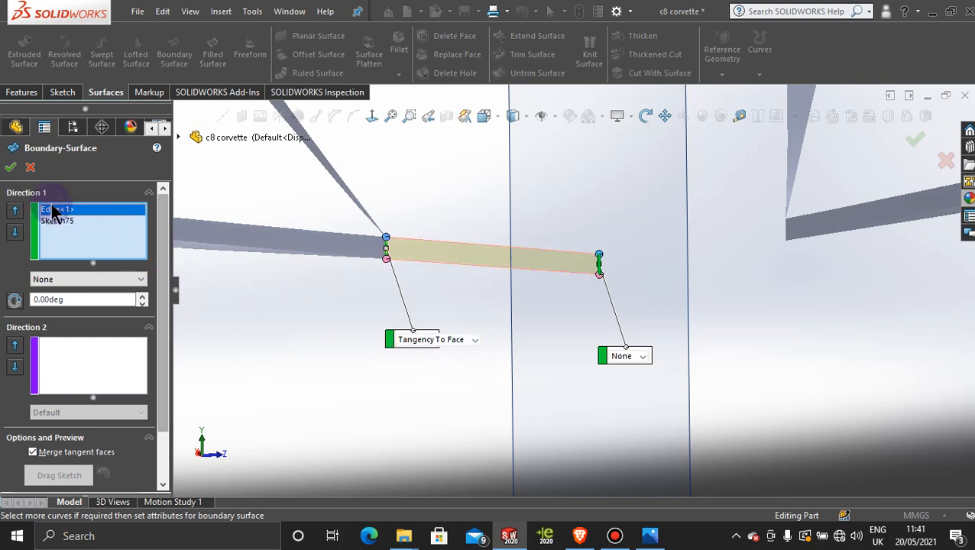
pyautogui.click(10, 169)
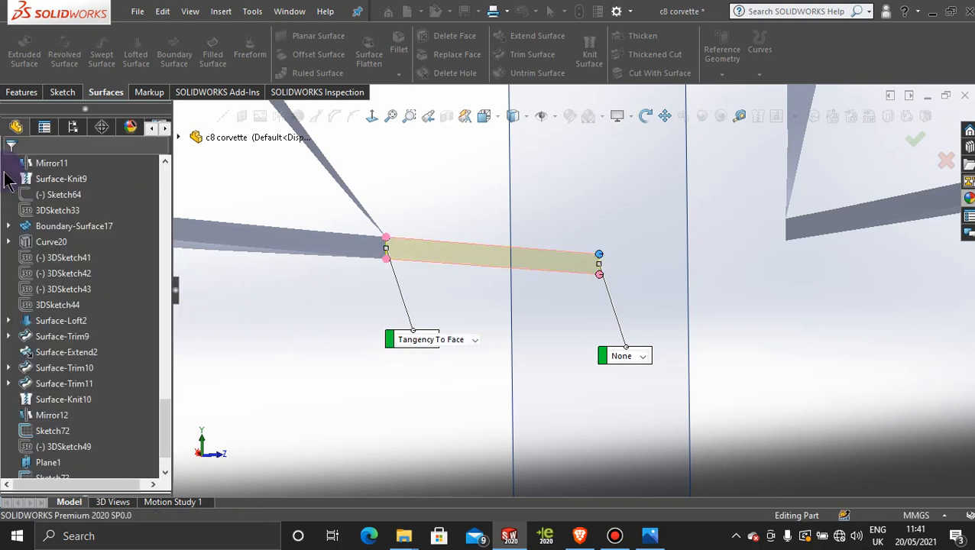
pyautogui.click(337, 330)
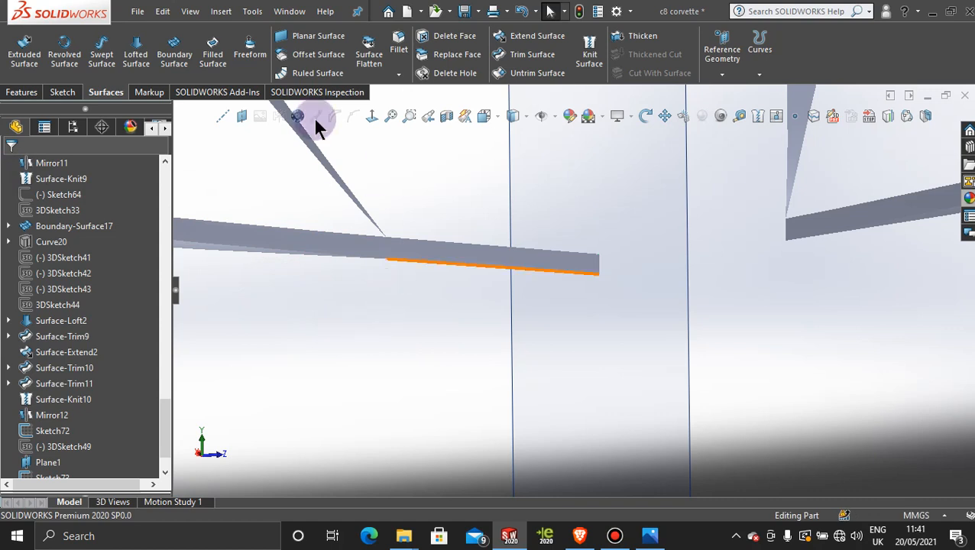
# Create a boundary surface from the opposite strip's end edge to the first boundary surface's free edge, with Tangency To Face at the strip.
pyautogui.click(181, 50)
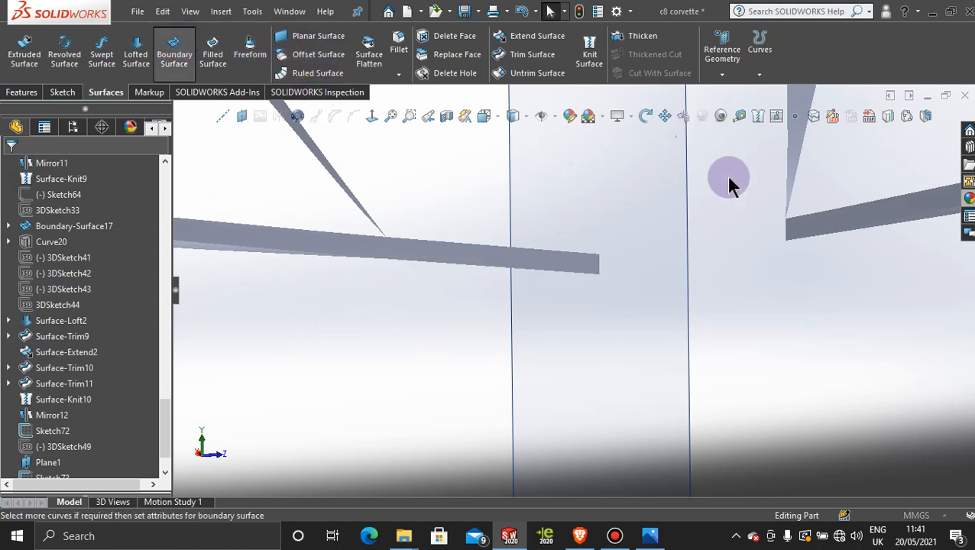
pyautogui.click(786, 227)
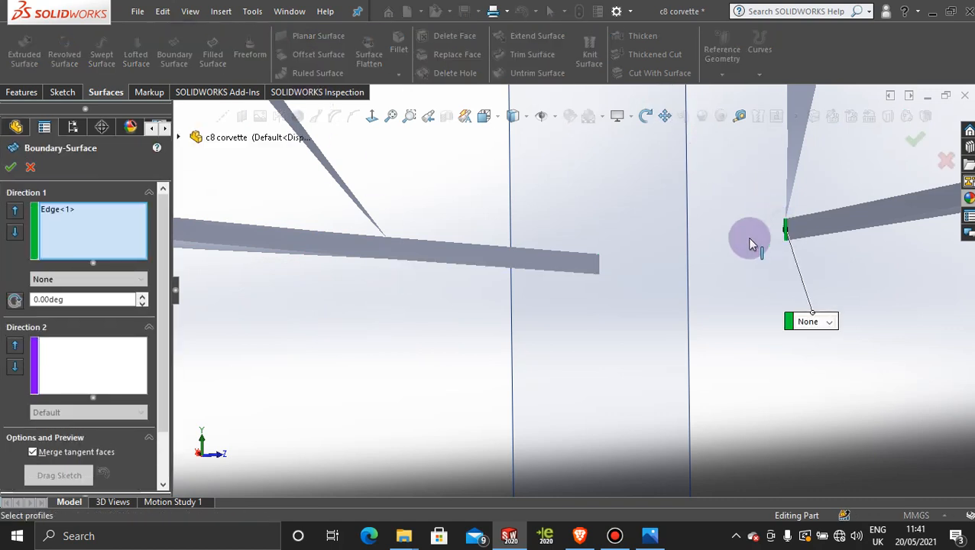
pyautogui.click(598, 260)
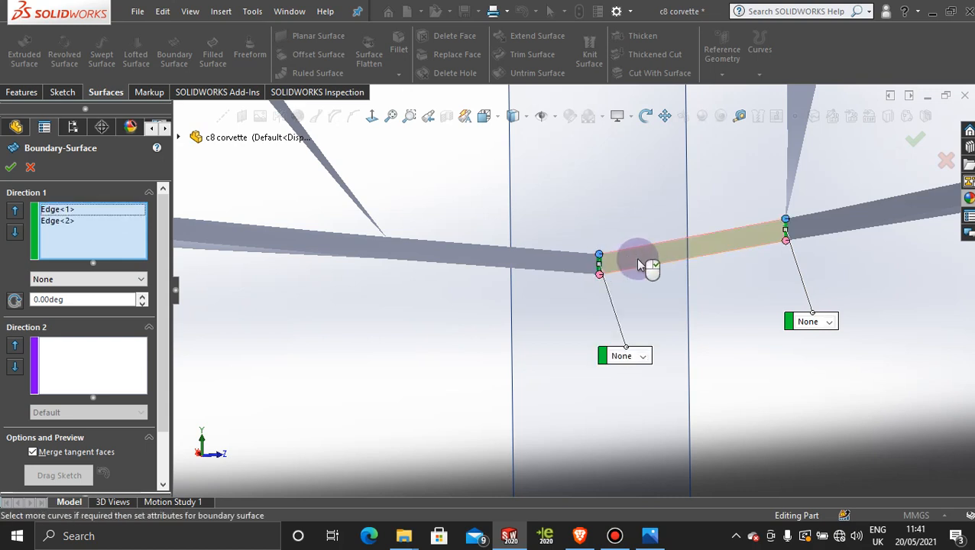
pyautogui.click(828, 321)
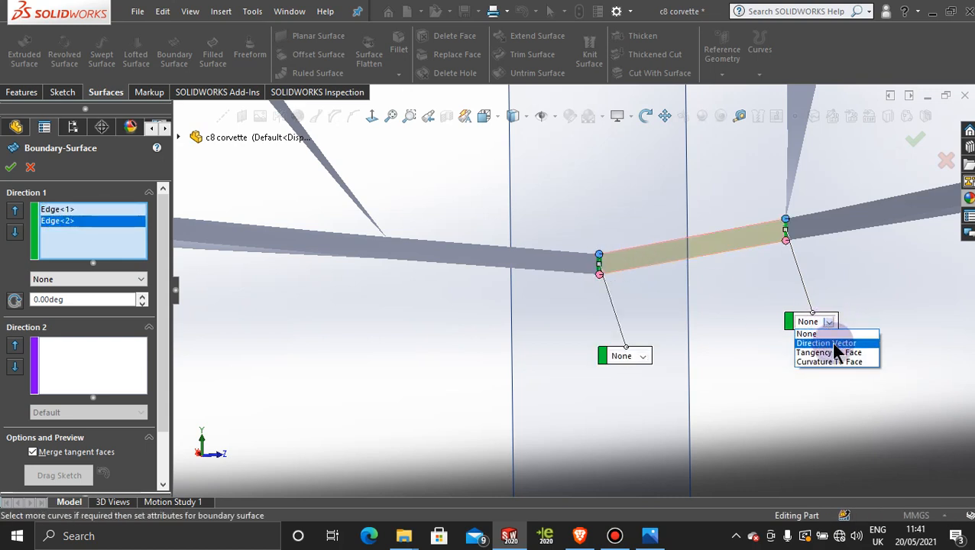
pyautogui.click(833, 352)
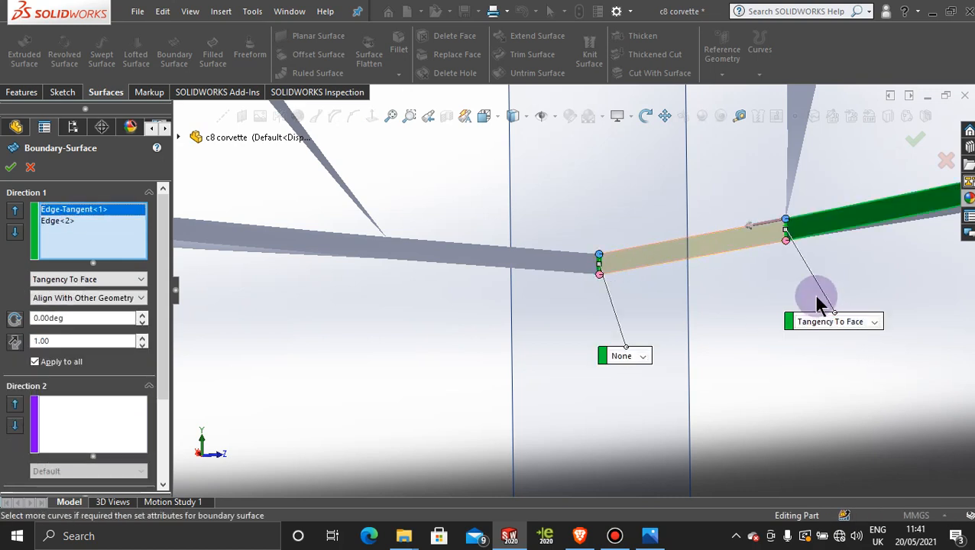
pyautogui.click(11, 169)
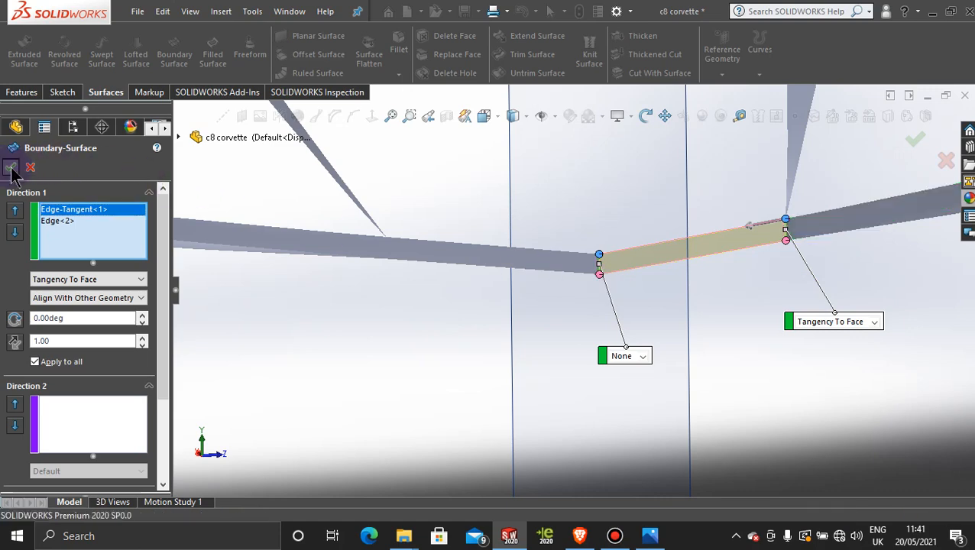
# Edit the first boundary surface so its start edge at the adjoining strip uses Tangency To Face.
pyautogui.rightClick(521, 268)
pyautogui.click(533, 188)
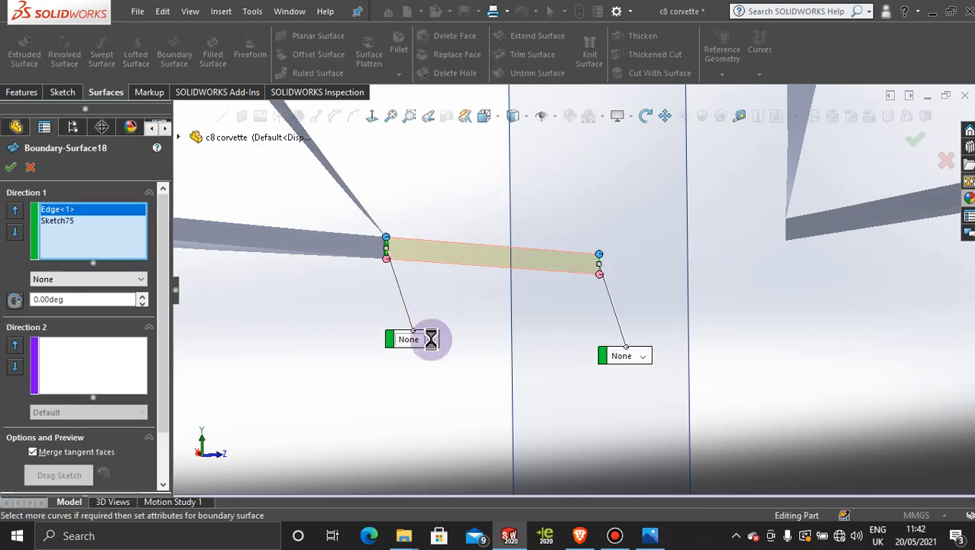
pyautogui.click(430, 340)
pyautogui.click(428, 369)
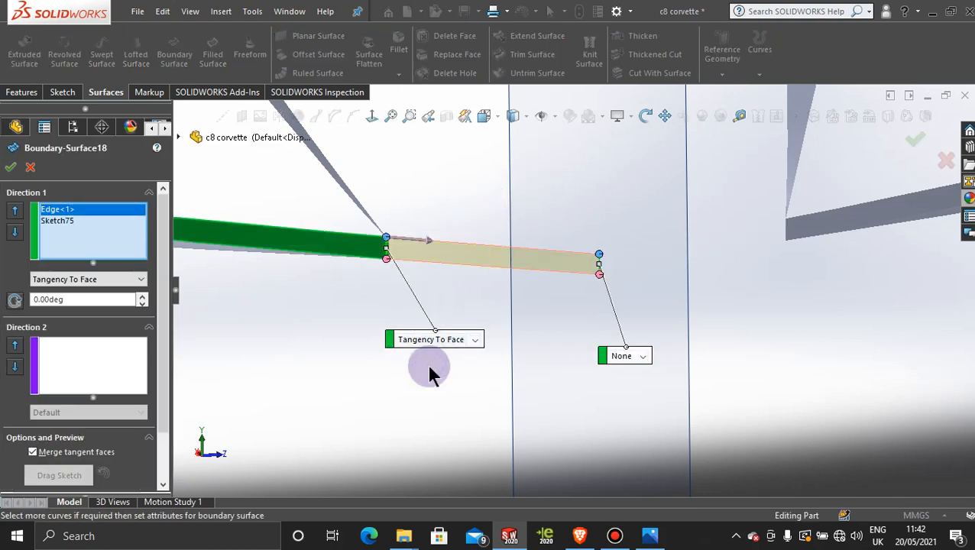
pyautogui.click(12, 168)
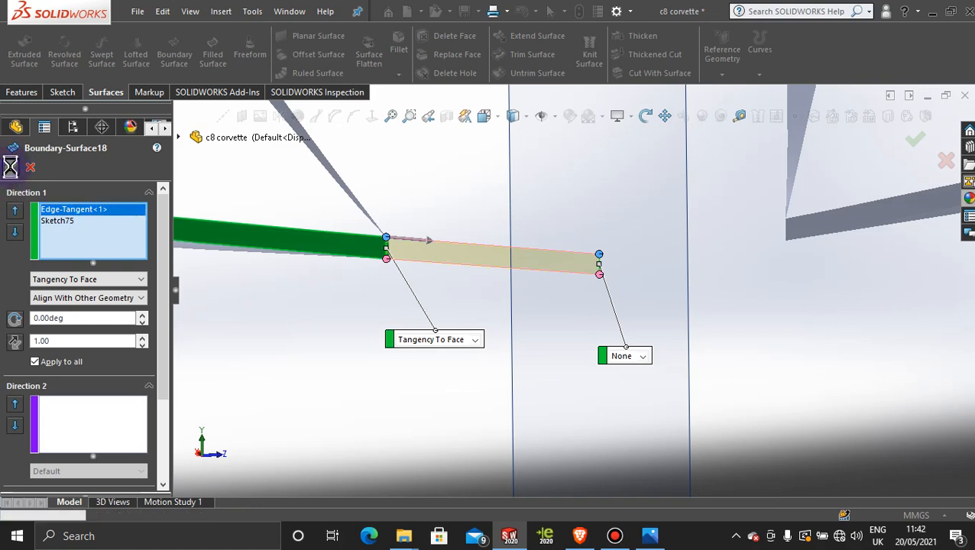
# Check the Direction 1 tangency settings in the second boundary surface's definition.
pyautogui.rightClick(752, 232)
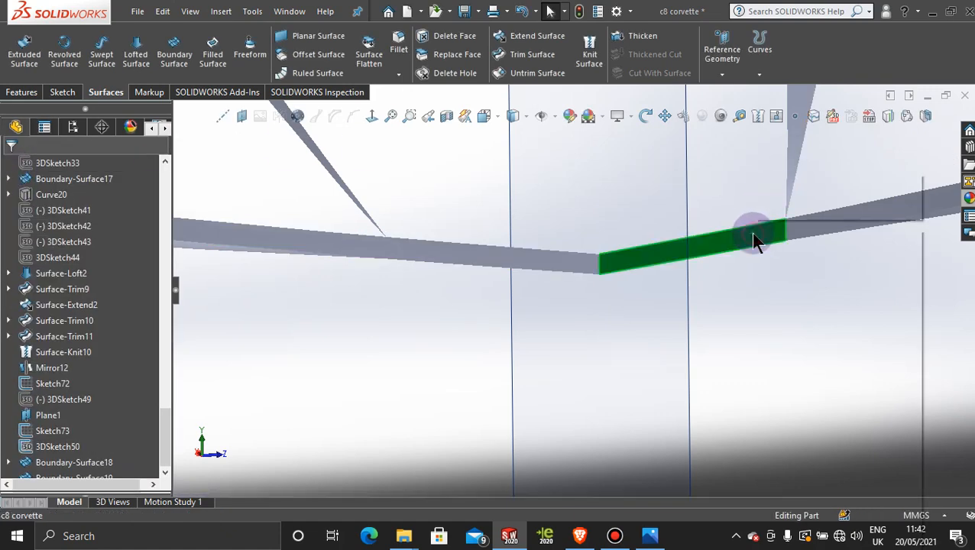
pyautogui.click(768, 182)
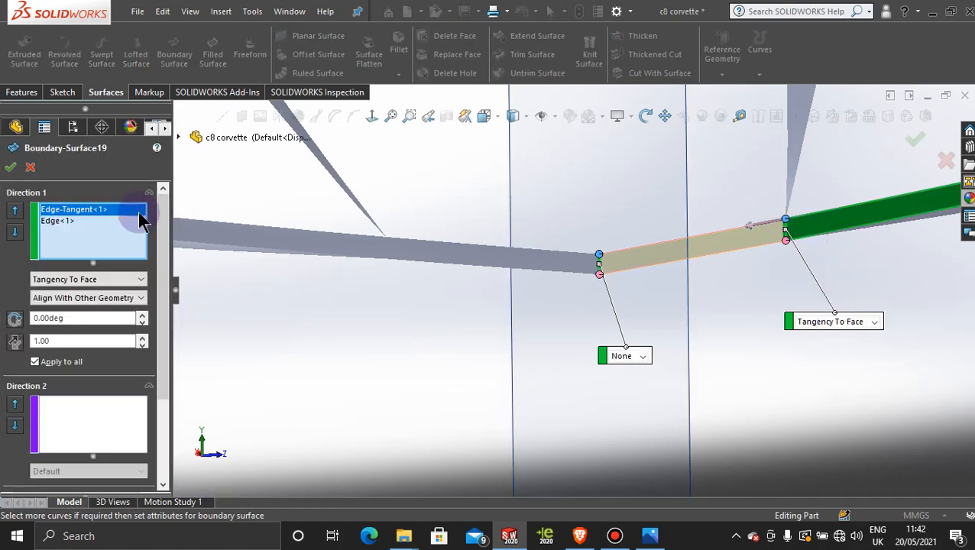
pyautogui.click(11, 168)
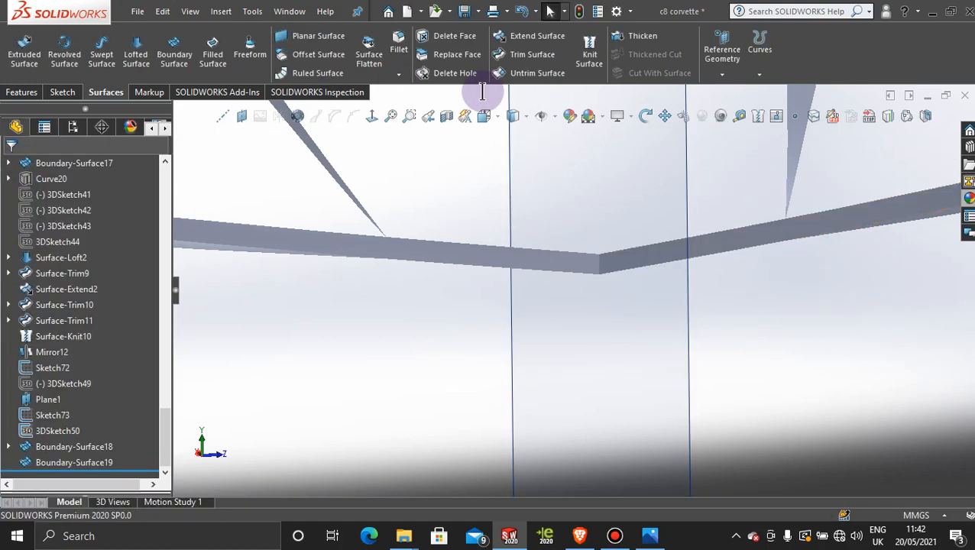
# Examine the bridged lower strips and the open area between them and the hood at the nose from several angles.
pyautogui.scroll(3, 745, 297)
pyautogui.moveTo(726, 309); pyautogui.dragTo(675, 347, button='middle')
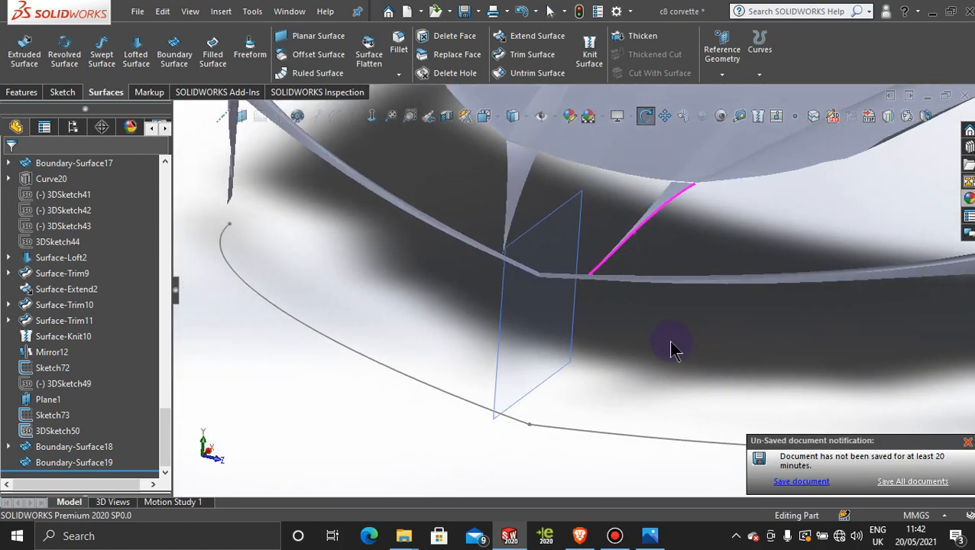
pyautogui.click(968, 443)
pyautogui.scroll(2, 716, 232)
pyautogui.scroll(-4, 588, 235)
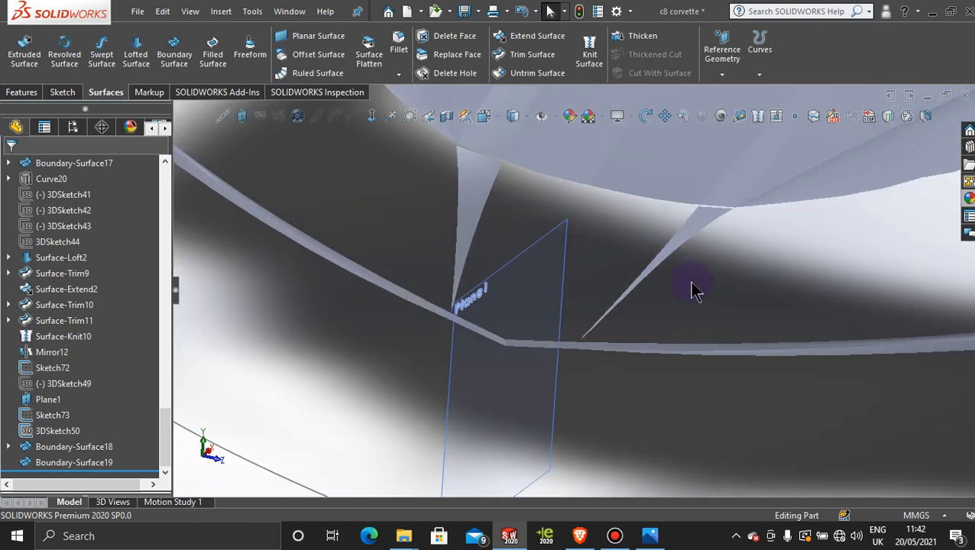
pyautogui.moveTo(690, 288); pyautogui.dragTo(752, 267, button='middle')
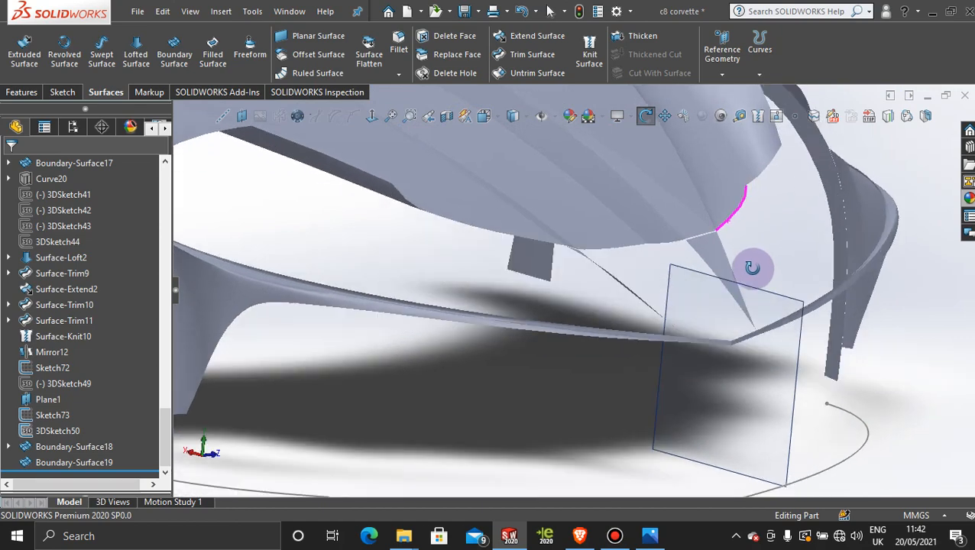
pyautogui.scroll(4, 750, 268)
pyautogui.moveTo(762, 185); pyautogui.dragTo(746, 198, button='middle')
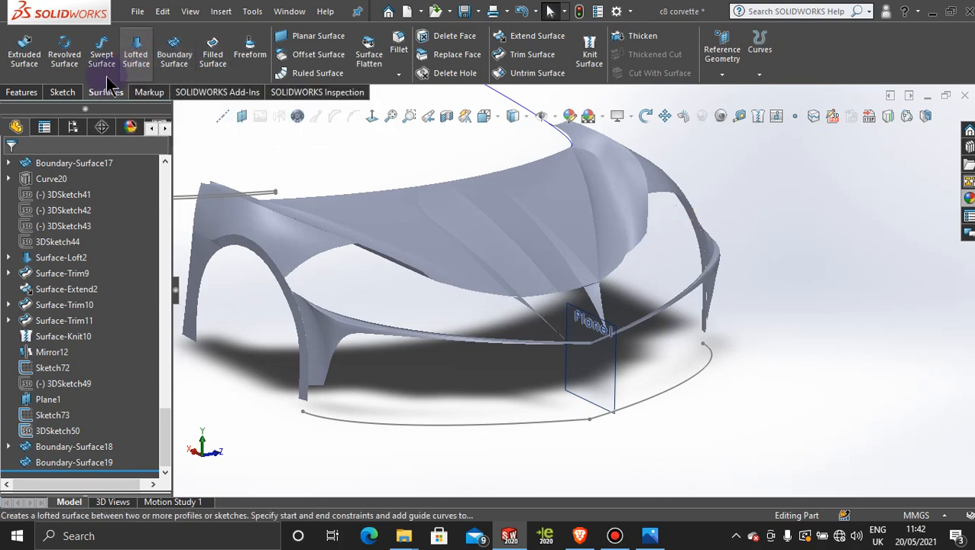
# In a new 3D sketch, draw a two-point spline from the hood's front crease vertex to the upper corner where the bridging surfaces meet.
pyautogui.click(66, 93)
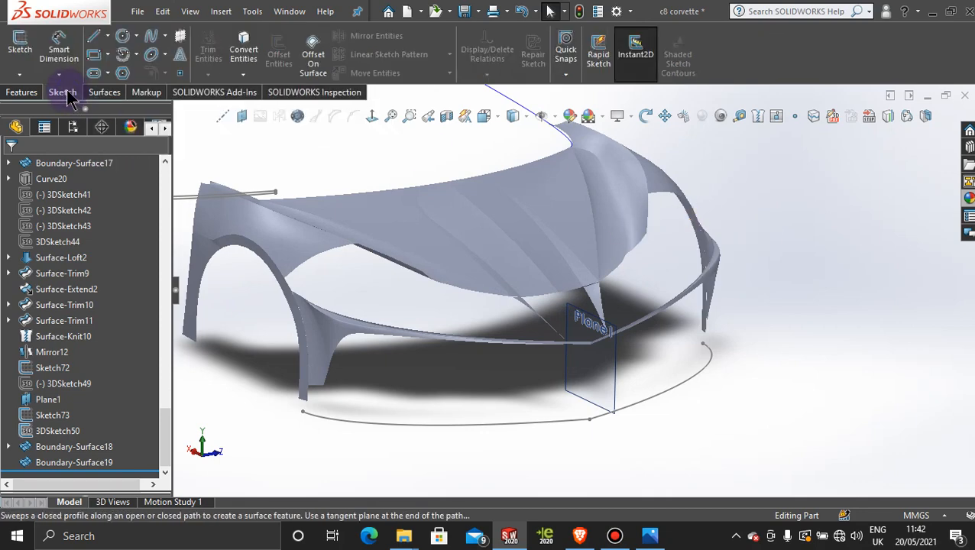
pyautogui.click(20, 75)
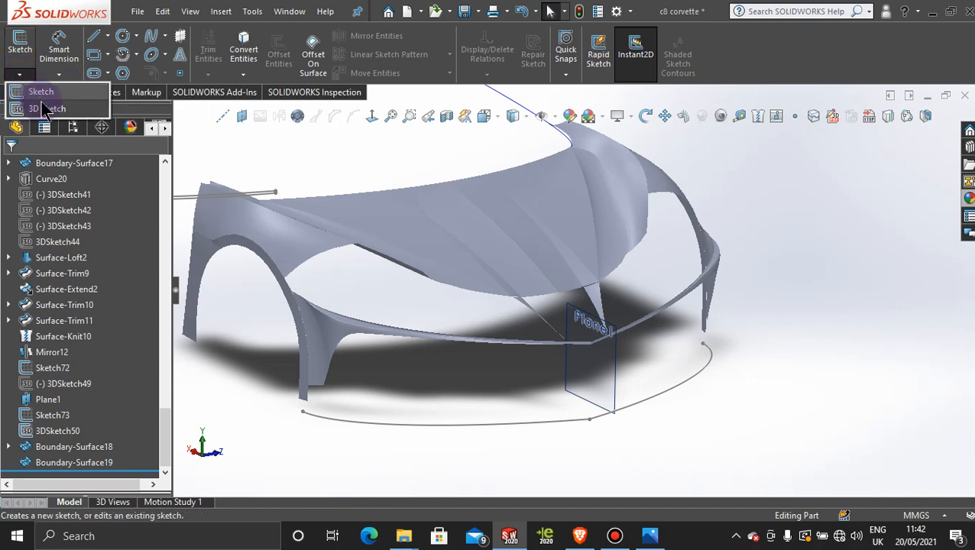
pyautogui.click(38, 108)
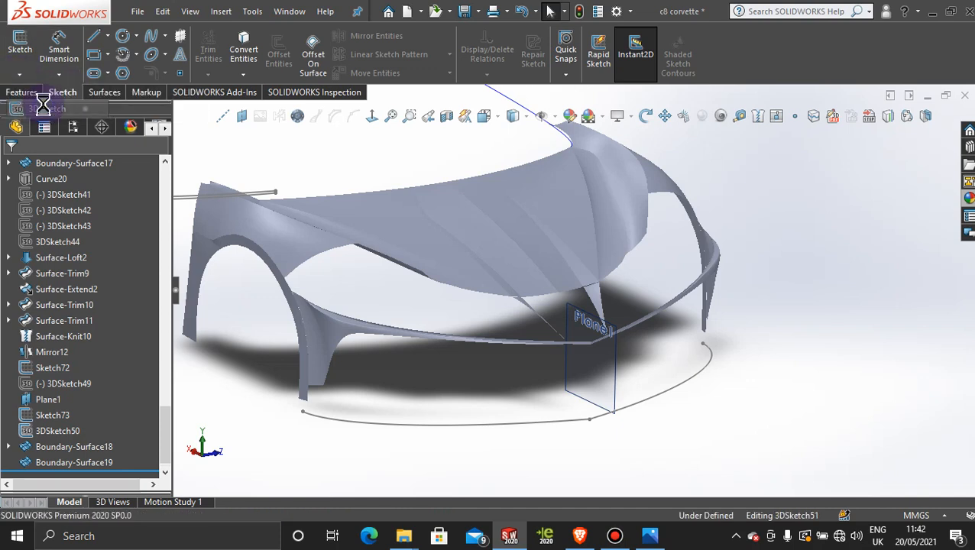
pyautogui.click(154, 41)
pyautogui.scroll(-5, 588, 330)
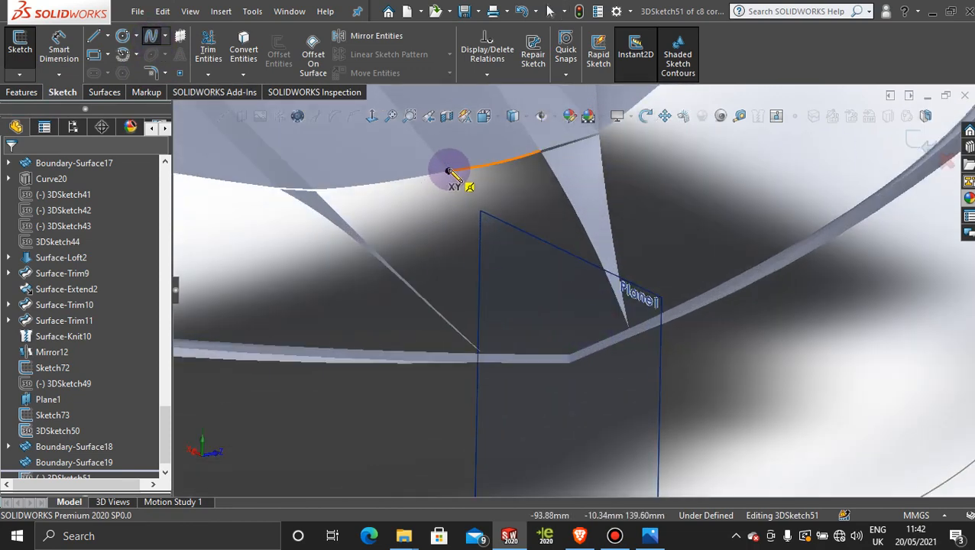
pyautogui.scroll(-3, 448, 184)
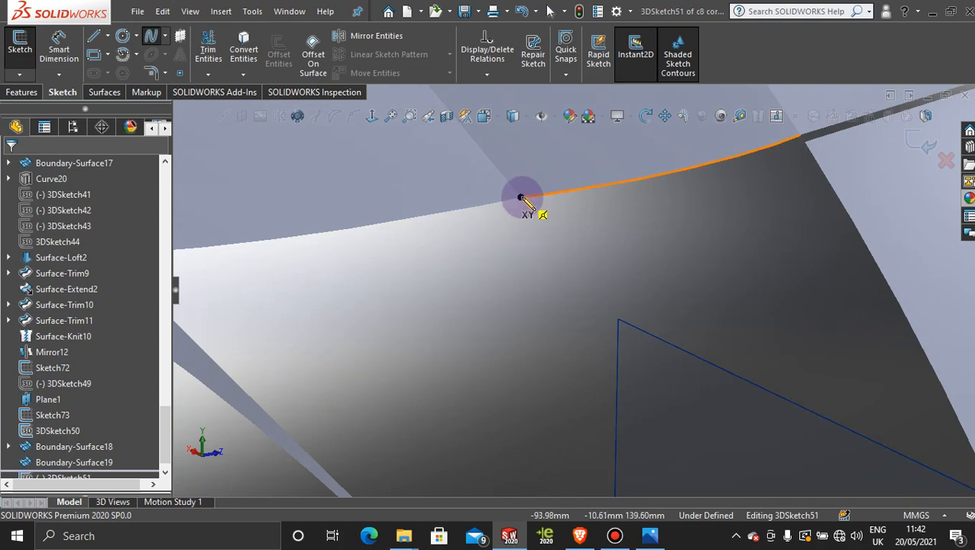
pyautogui.click(523, 198)
pyautogui.scroll(3, 623, 281)
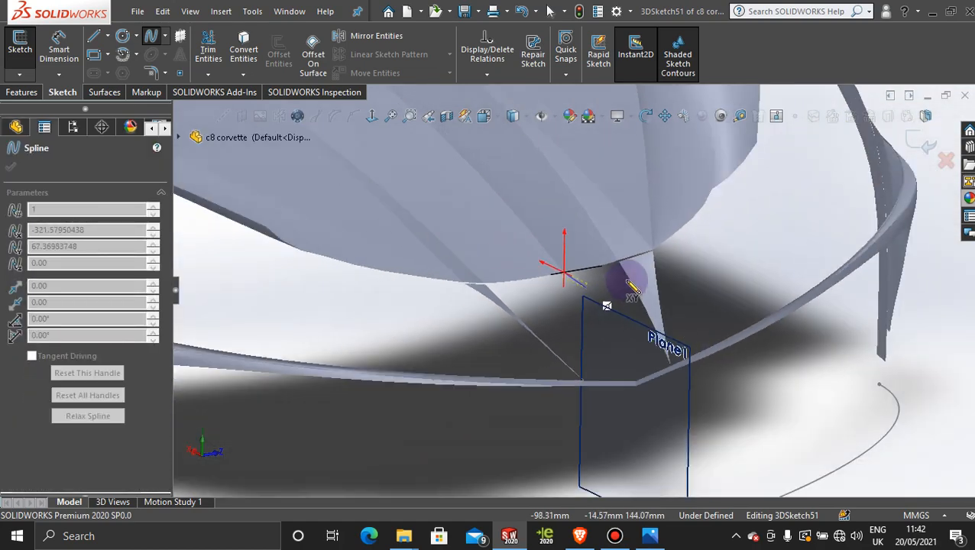
pyautogui.scroll(-5, 626, 382)
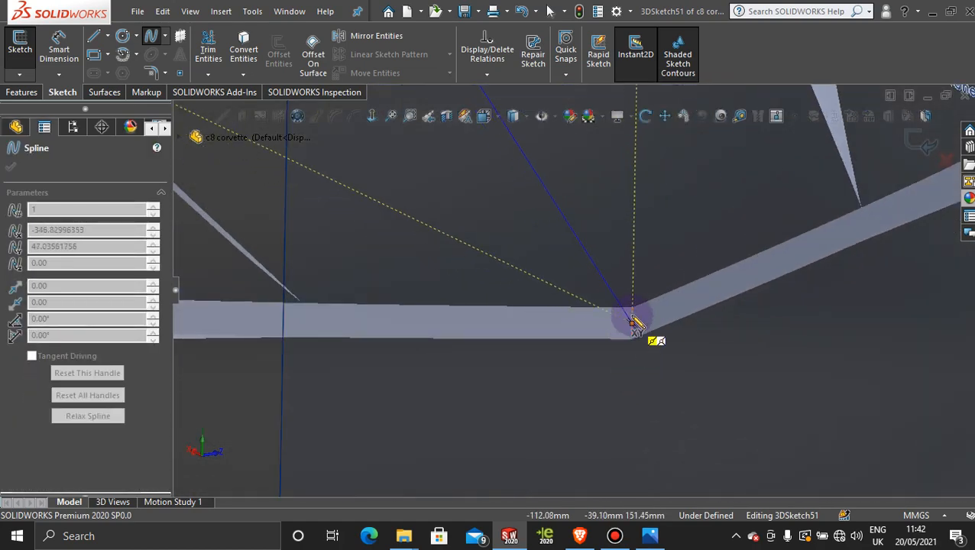
pyautogui.click(631, 307)
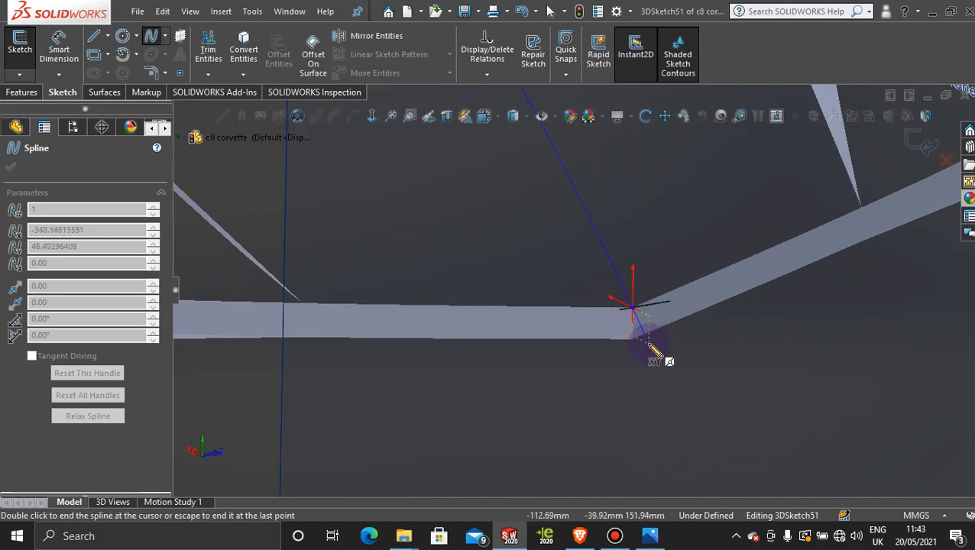
pyautogui.press('Escape')
# Add a Tangent relation between the spline and the hood's crease edge at the nose, and exit the 3D sketch.
pyautogui.scroll(7, 677, 384)
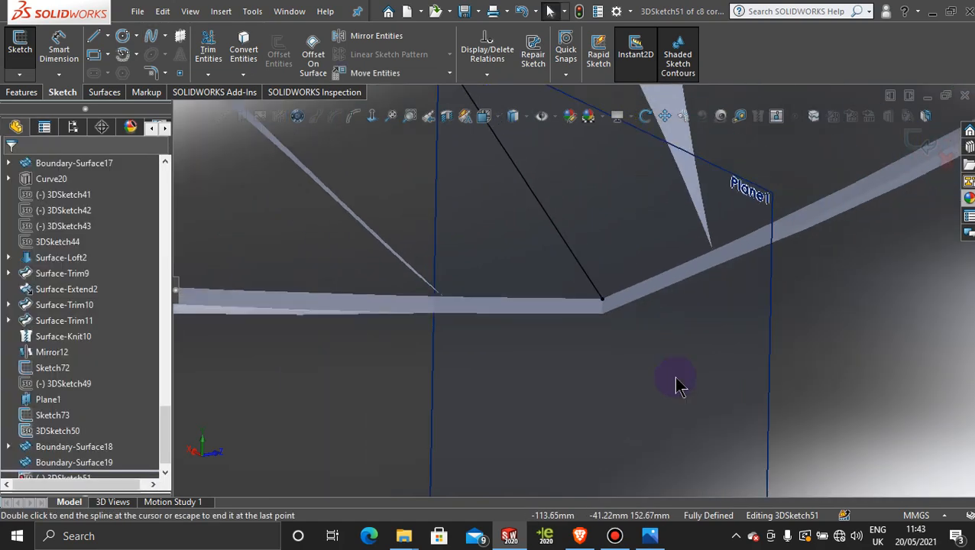
pyautogui.scroll(3, 645, 350)
pyautogui.scroll(-6, 549, 276)
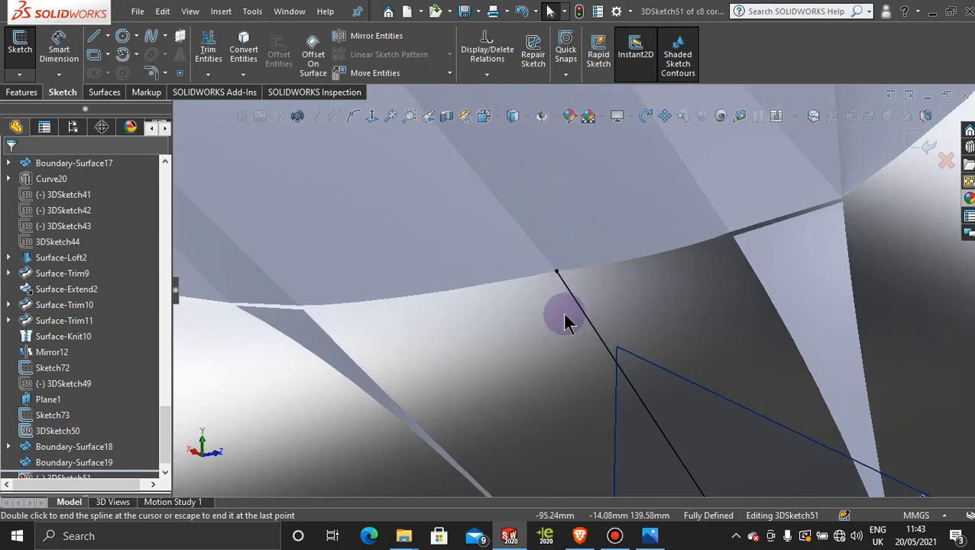
pyautogui.click(584, 316)
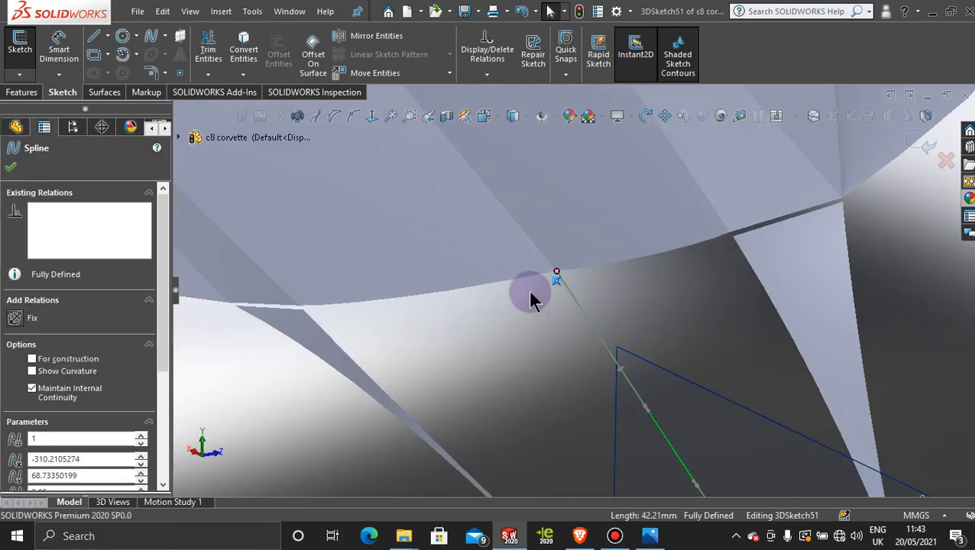
pyautogui.keyDown('ctrl'); pyautogui.click(532, 244); pyautogui.keyUp('ctrl')
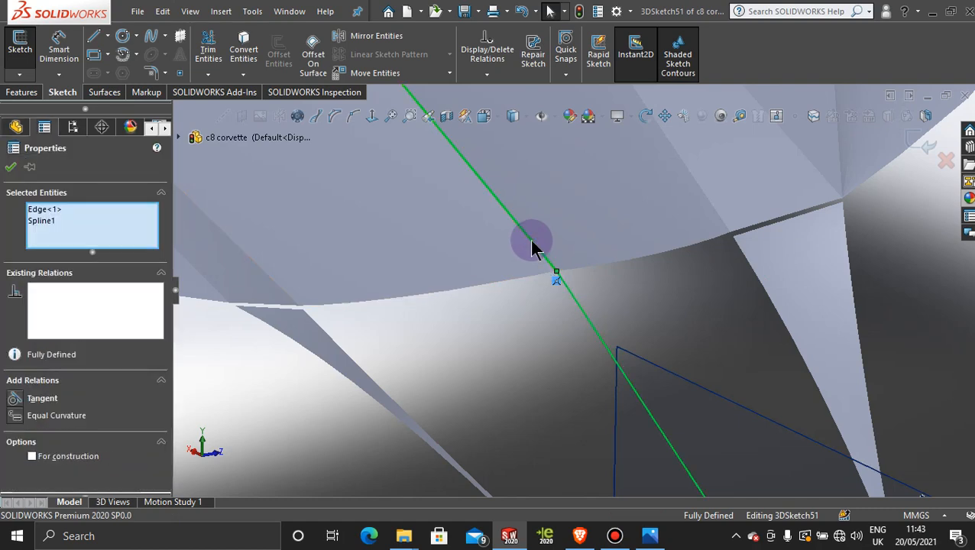
pyautogui.click(572, 177)
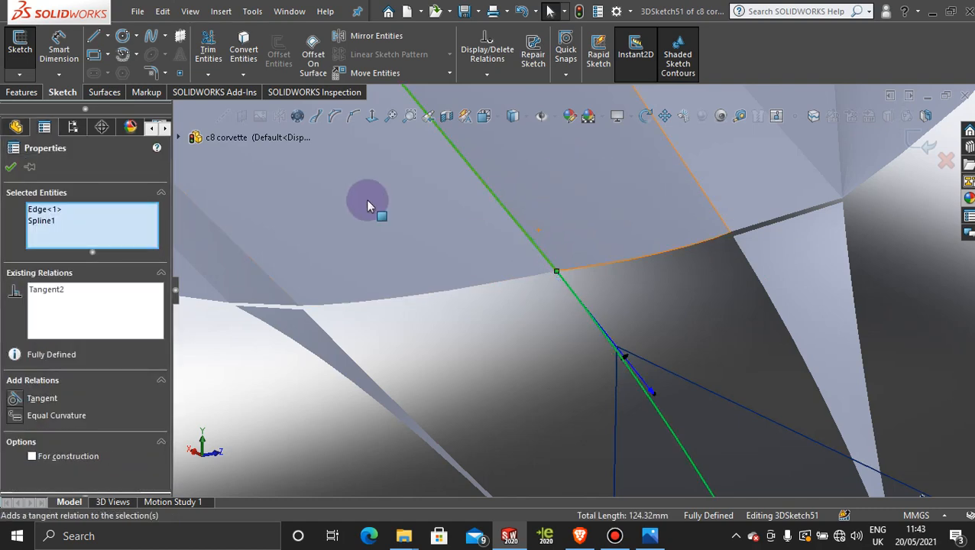
pyautogui.click(8, 166)
pyautogui.scroll(5, 583, 321)
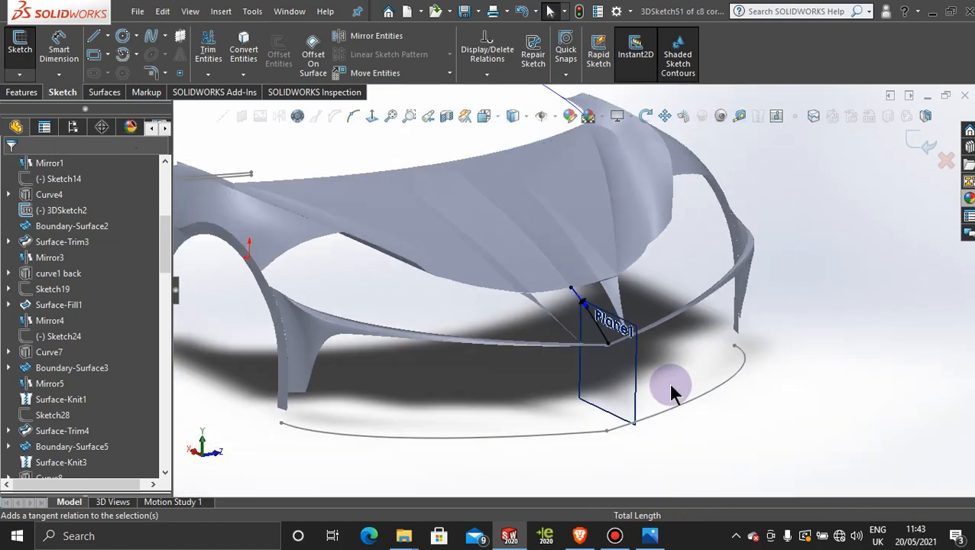
pyautogui.moveTo(675, 389); pyautogui.dragTo(569, 387, button='middle')
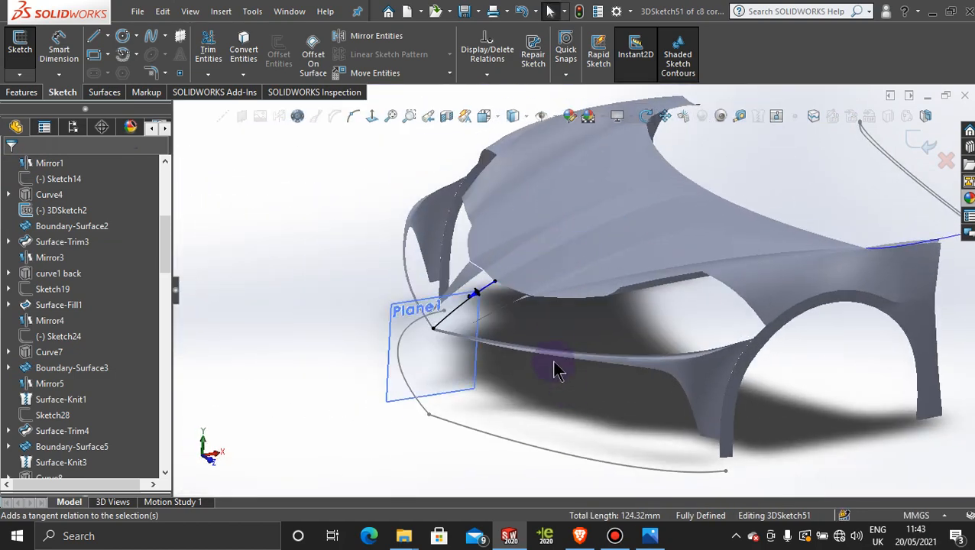
pyautogui.scroll(-5, 526, 285)
pyautogui.moveTo(571, 346); pyautogui.dragTo(603, 411, button='middle')
pyautogui.scroll(-4, 544, 279)
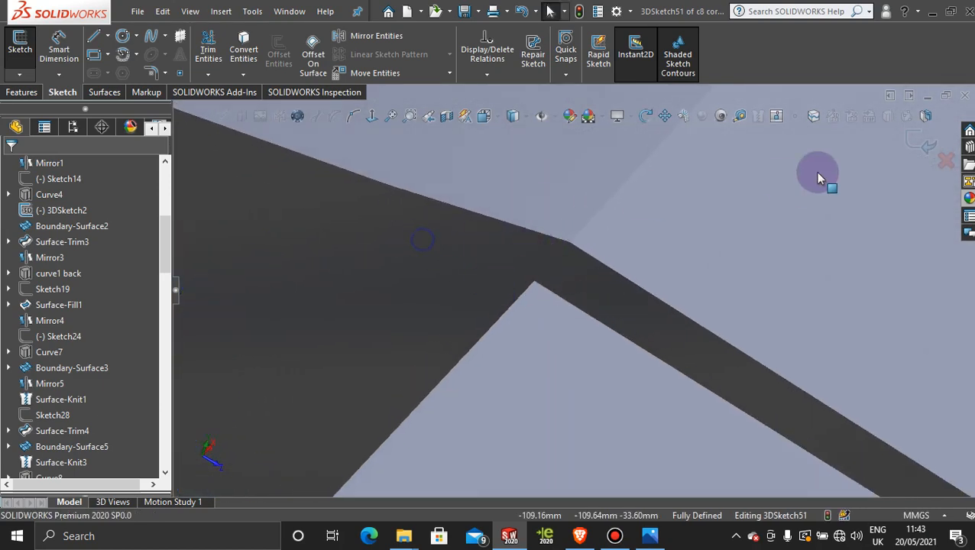
pyautogui.click(917, 143)
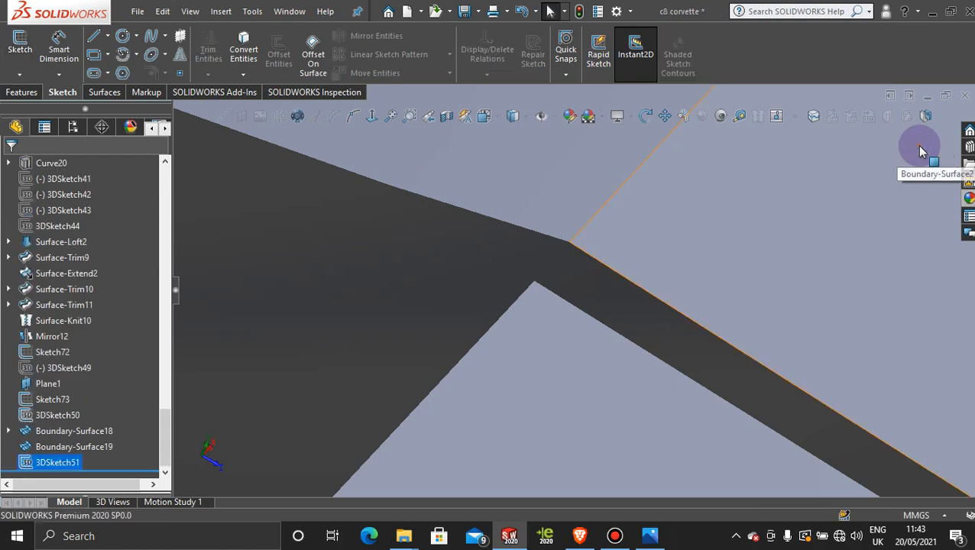
# In a new 3D sketch, draw a two-point spline across the narrow gap from the hood's edge vertex to the tapered strip's near corner.
pyautogui.click(373, 242)
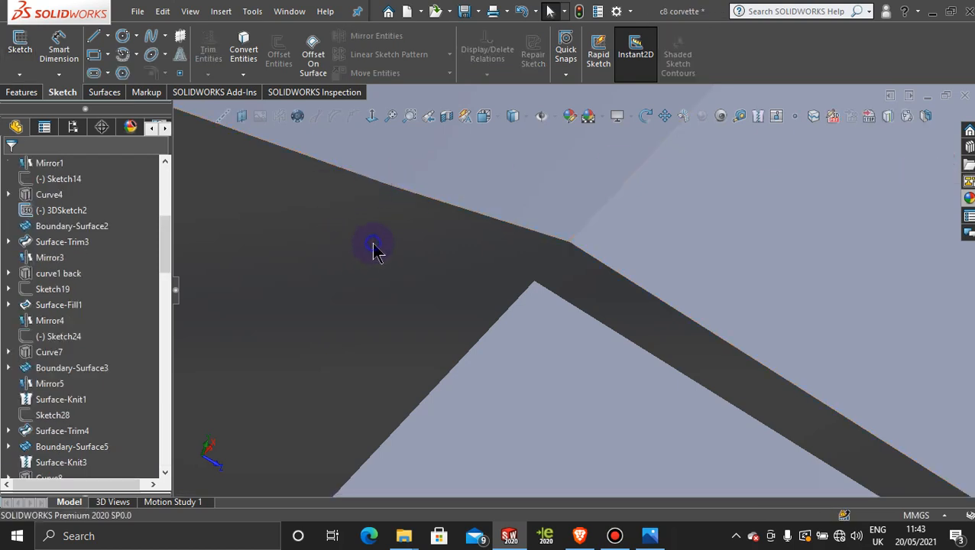
pyautogui.click(19, 74)
pyautogui.click(34, 107)
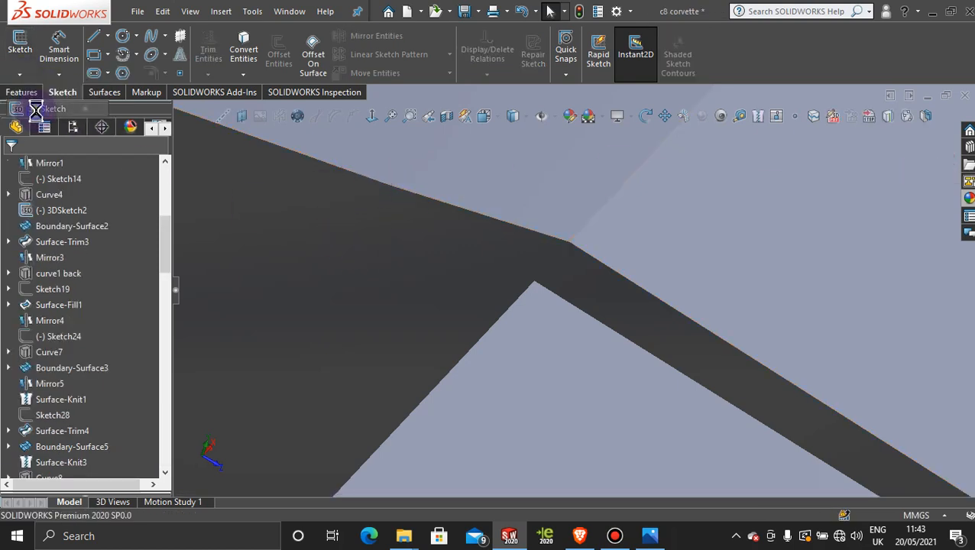
pyautogui.click(155, 42)
pyautogui.scroll(-2, 571, 275)
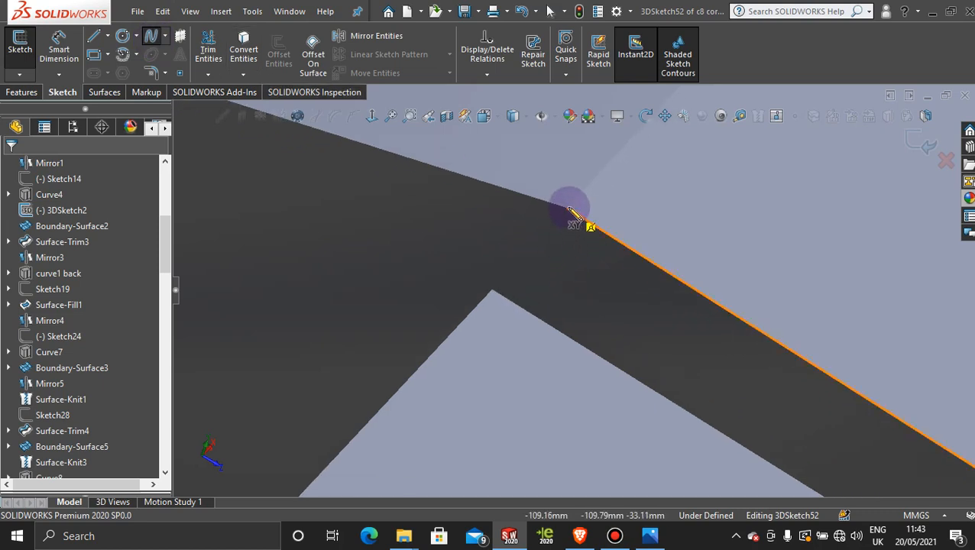
pyautogui.click(492, 293)
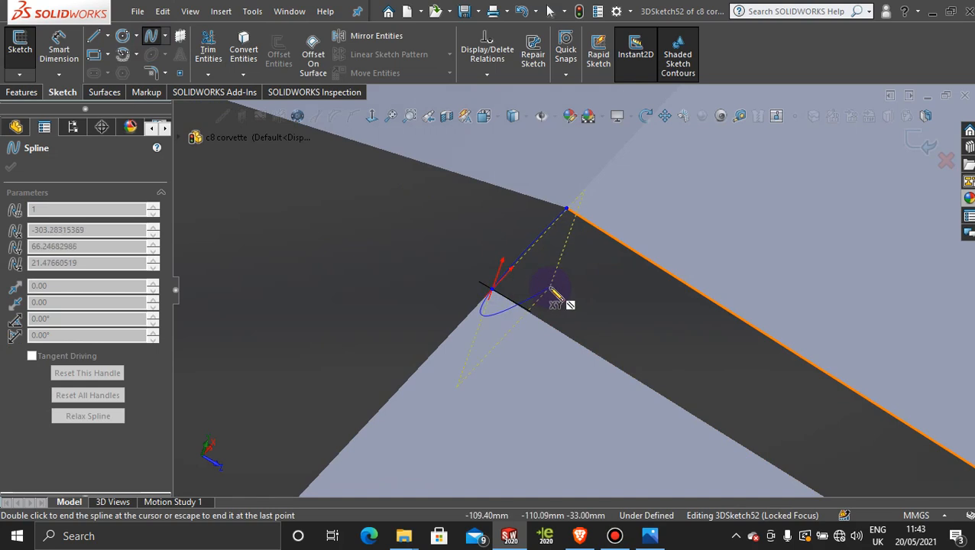
pyautogui.press('Escape')
# Make the gap spline tangent to the hood's crease edge at one end and to the tapered strip's side edge at the other.
pyautogui.scroll(-2, 573, 241)
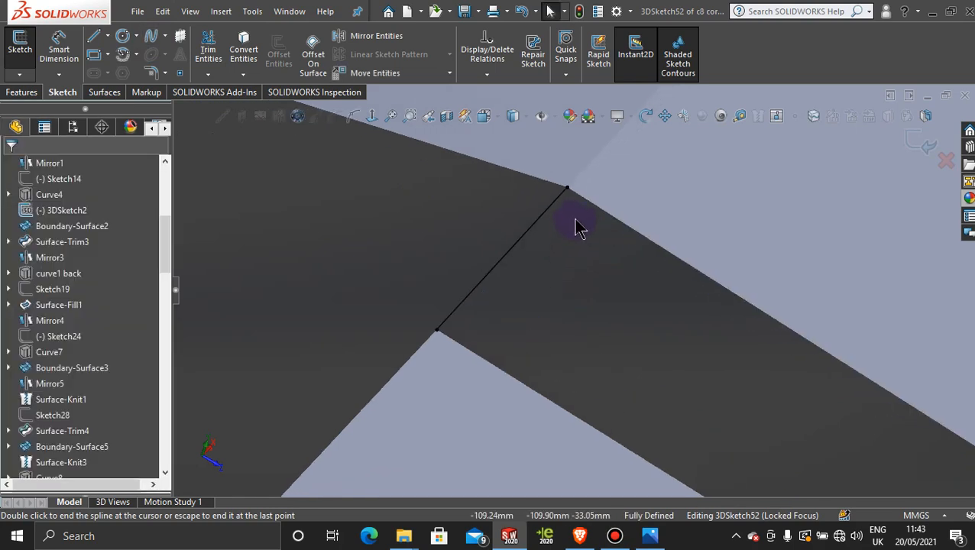
pyautogui.click(597, 162)
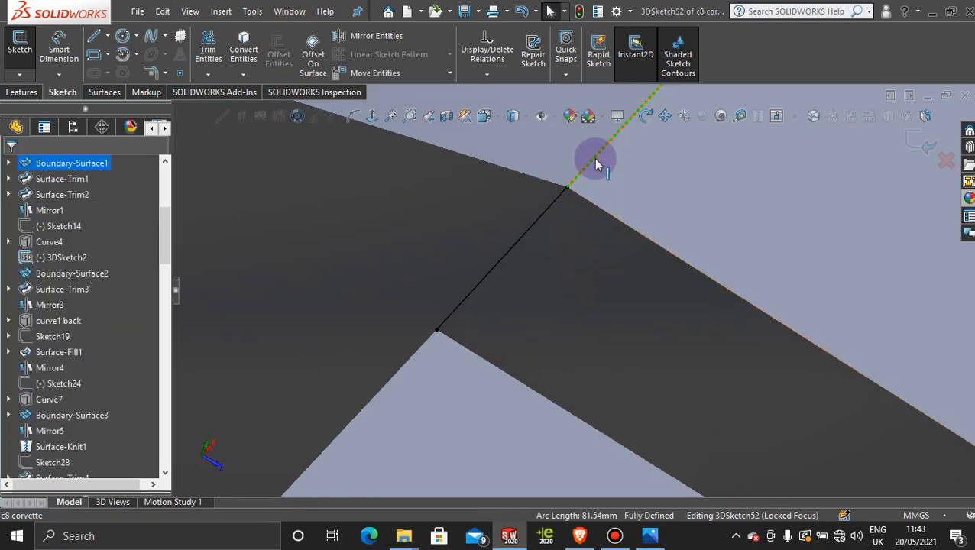
pyautogui.keyDown('ctrl'); pyautogui.click(529, 237); pyautogui.keyUp('ctrl')
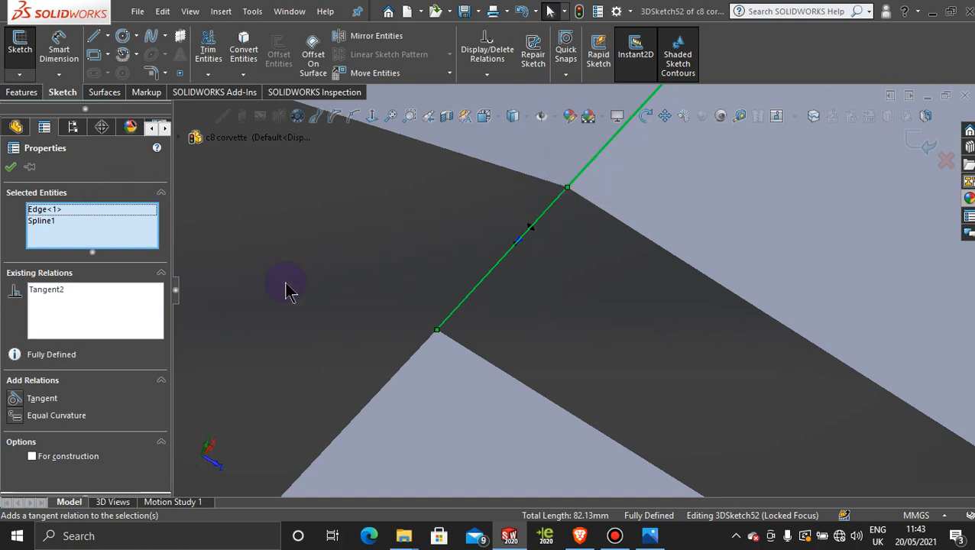
pyautogui.press('Escape')
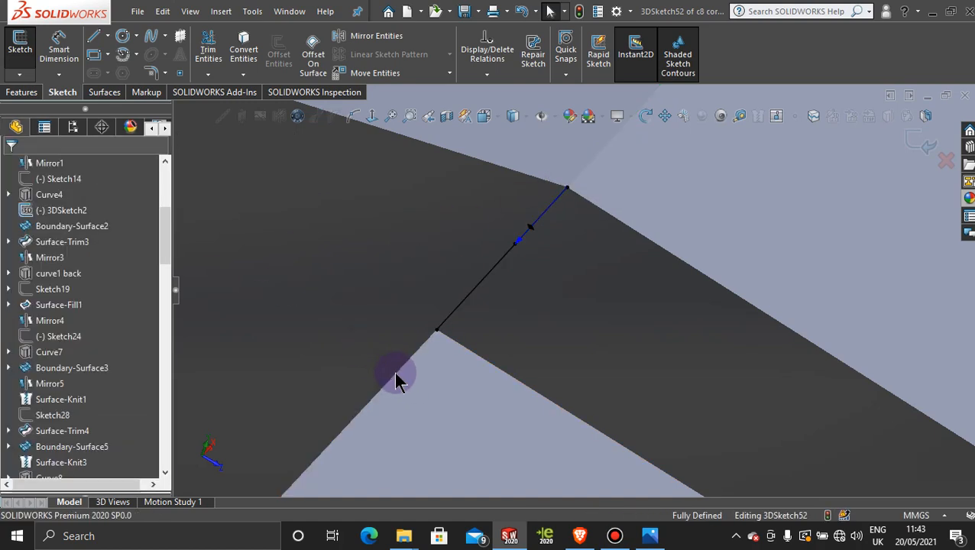
pyautogui.click(462, 312)
pyautogui.keyDown('ctrl'); pyautogui.click(462, 311); pyautogui.keyUp('ctrl')
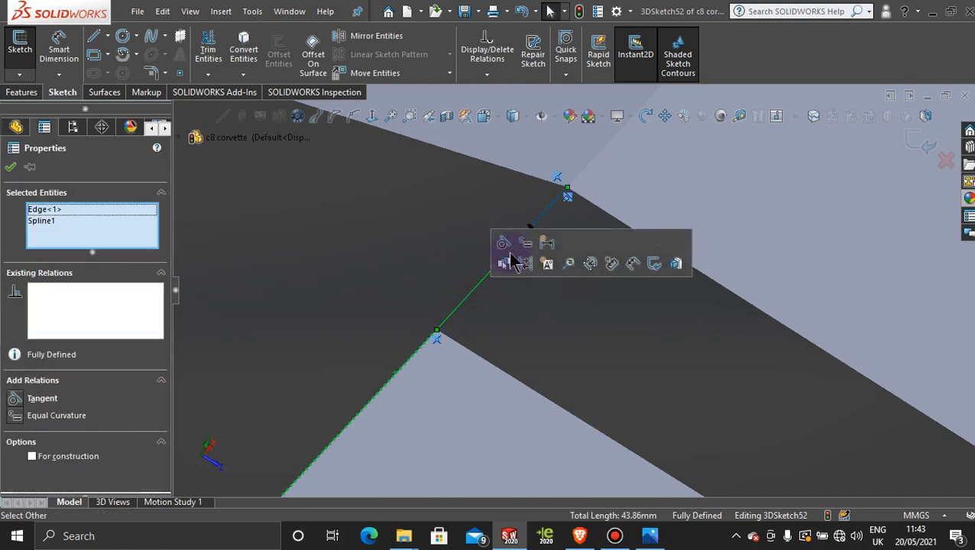
pyautogui.click(11, 168)
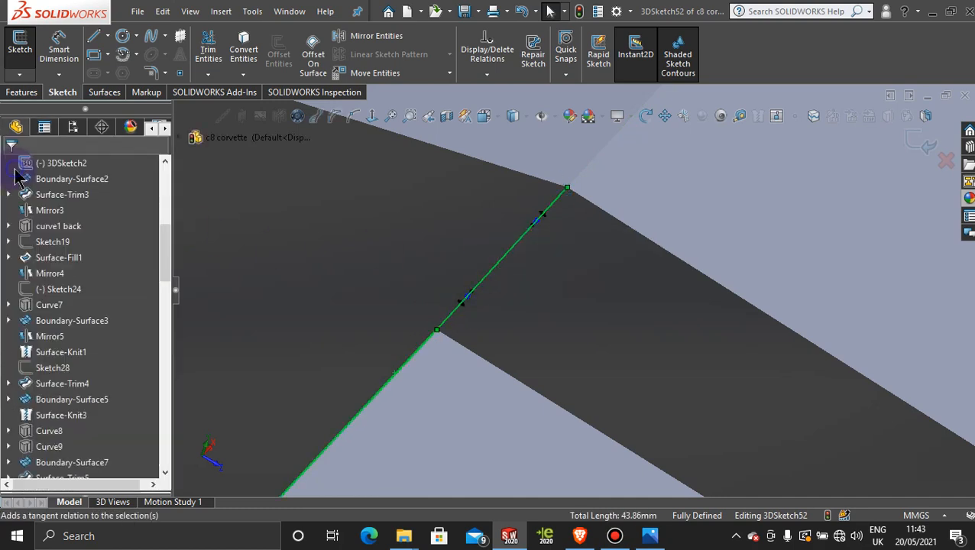
pyautogui.scroll(5, 606, 290)
pyautogui.scroll(10, 606, 294)
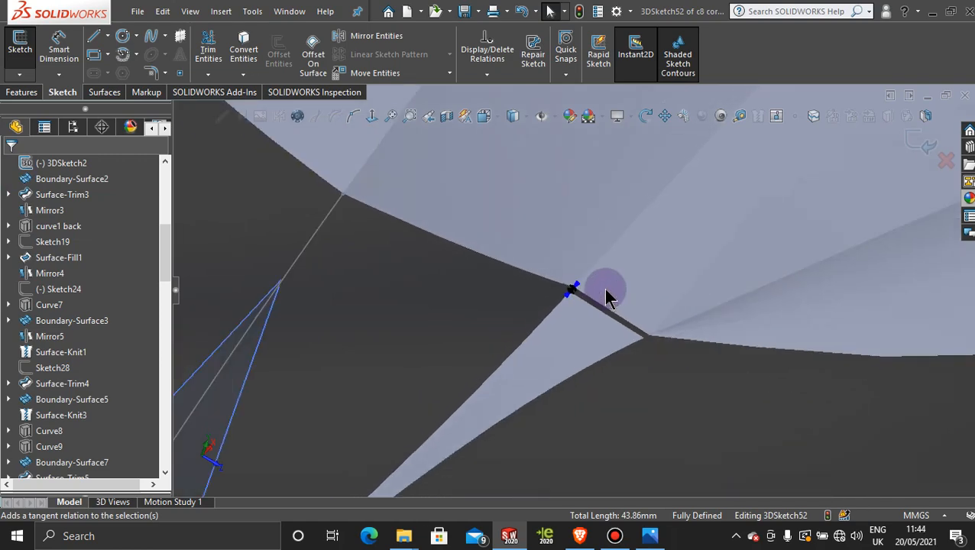
# Exit the 3D sketch containing the gap spline.
pyautogui.scroll(4, 605, 294)
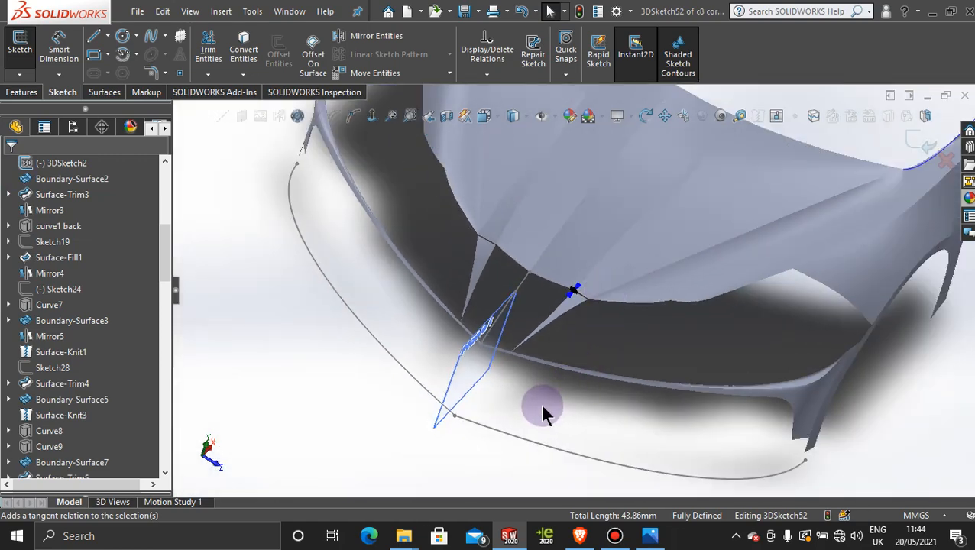
pyautogui.moveTo(541, 405); pyautogui.dragTo(521, 384, button='middle')
pyautogui.rightClick(501, 373)
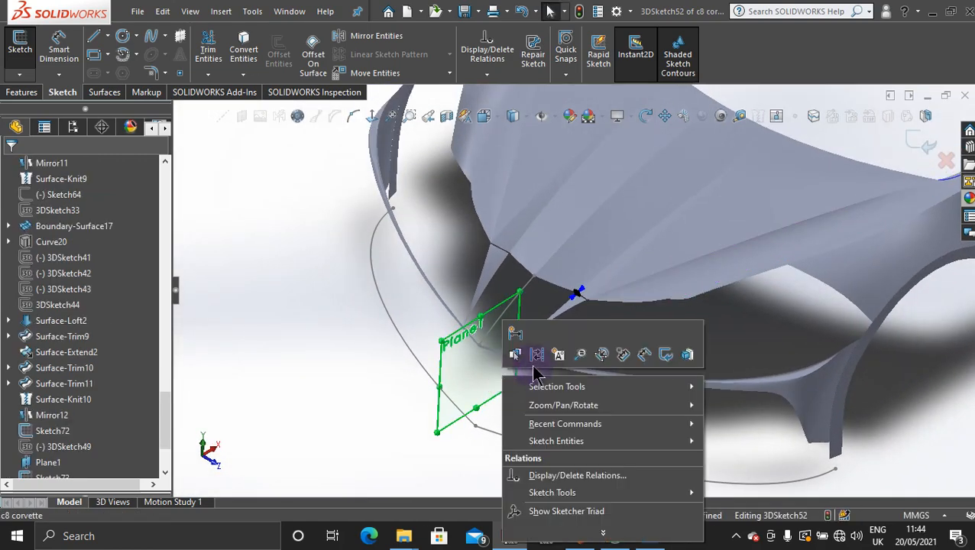
pyautogui.click(926, 140)
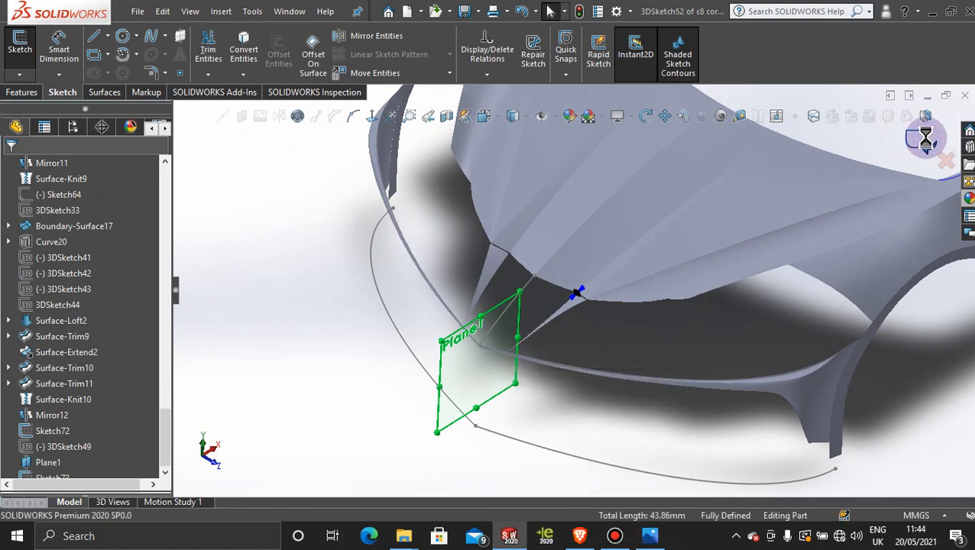
# Hide Plane1 and the curved outline sketch in front of the nose, Sketch72.
pyautogui.click(499, 385)
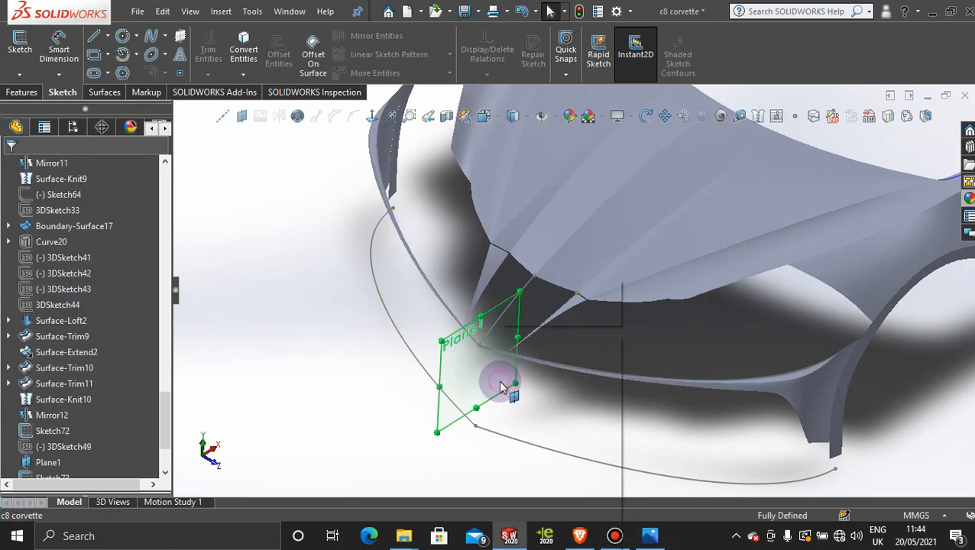
pyautogui.rightClick(500, 386)
pyautogui.click(553, 322)
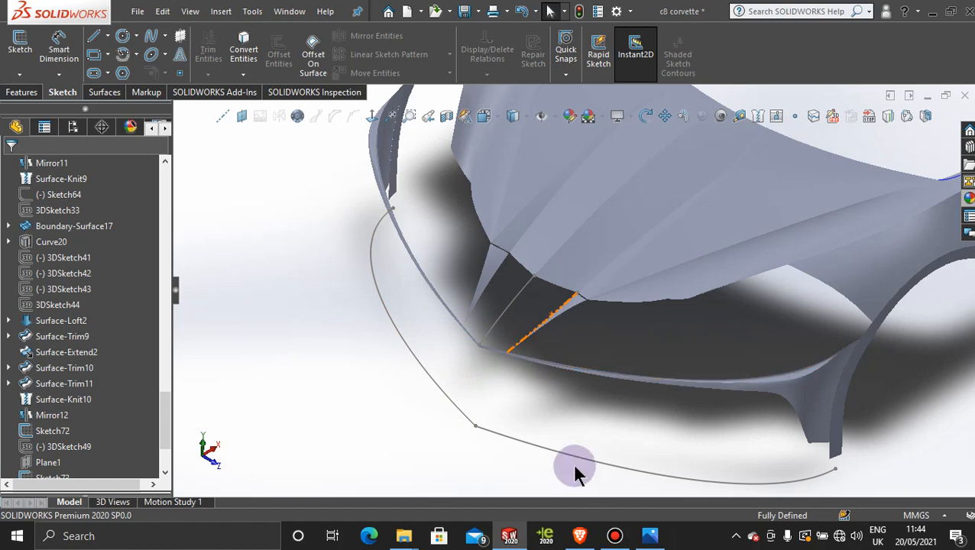
pyautogui.click(574, 461)
pyautogui.rightClick(577, 459)
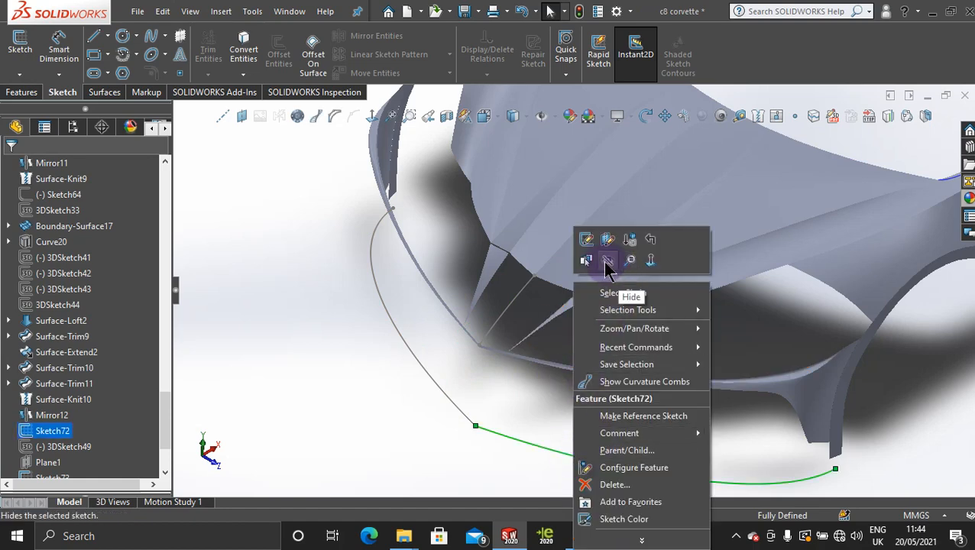
pyautogui.click(605, 267)
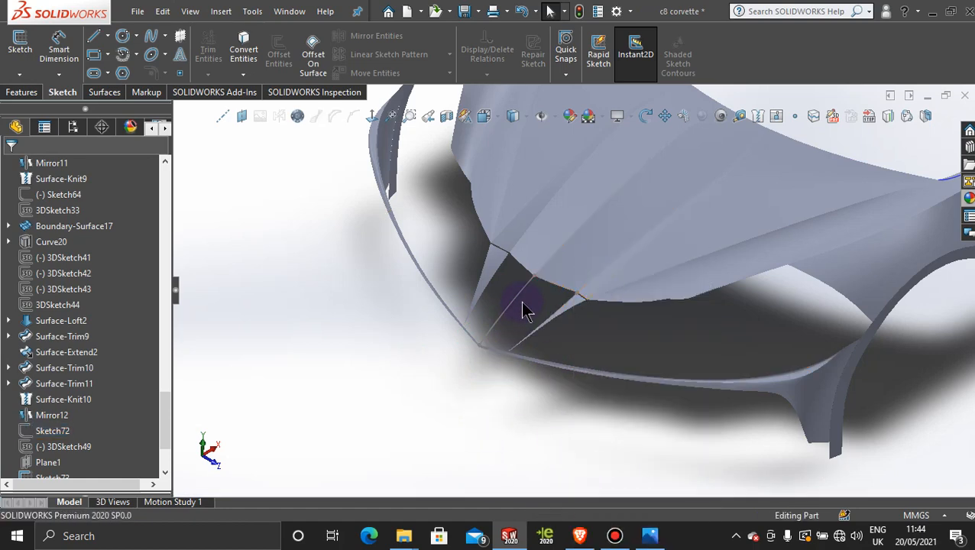
# Start a Boundary Surface with the hood's front edge and the facing lower-strip edge as the two Direction 1 curves.
pyautogui.scroll(-8, 523, 301)
pyautogui.scroll(2, 539, 293)
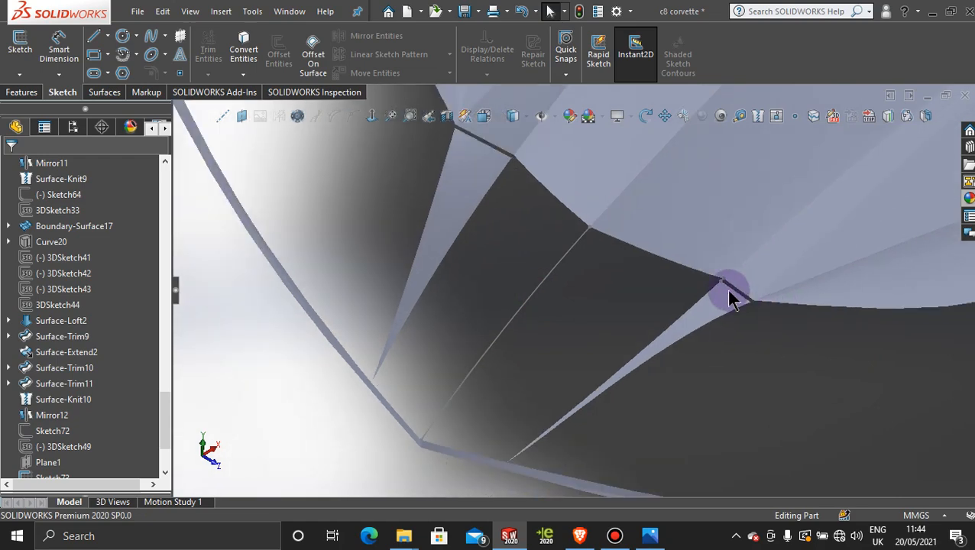
pyautogui.click(102, 95)
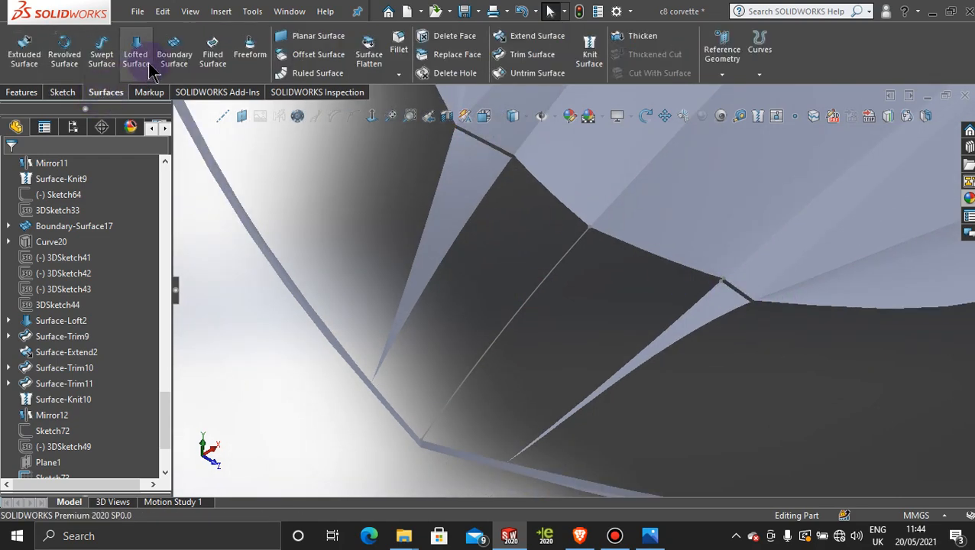
pyautogui.click(173, 50)
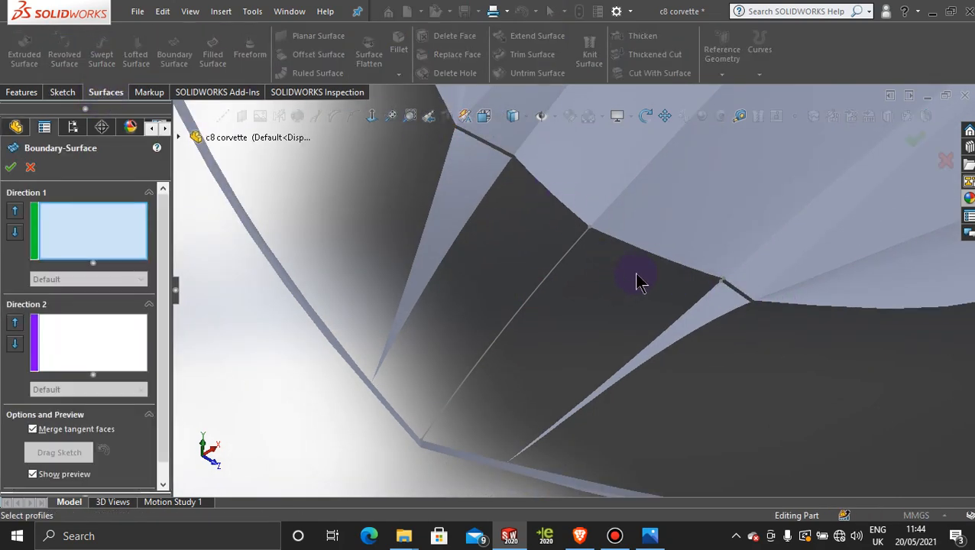
pyautogui.click(627, 245)
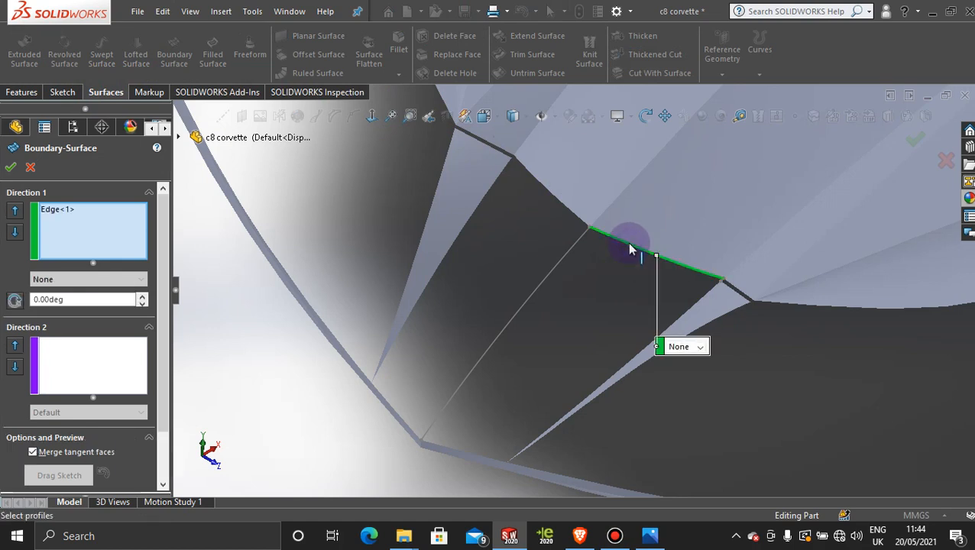
pyautogui.click(442, 451)
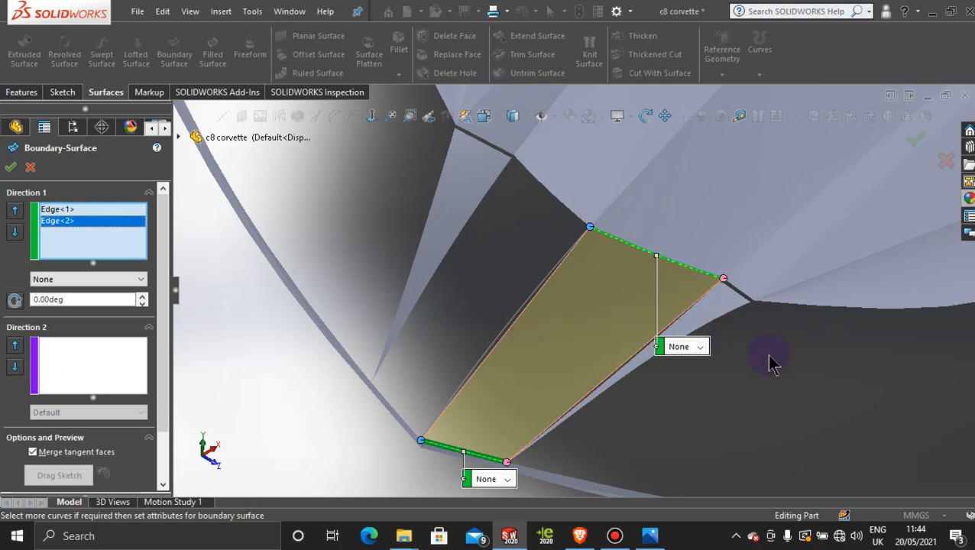
# Using the SelectionManager, add the gap spline and the tapered strip's side edge as one open group for Direction 2.
pyautogui.click(96, 374)
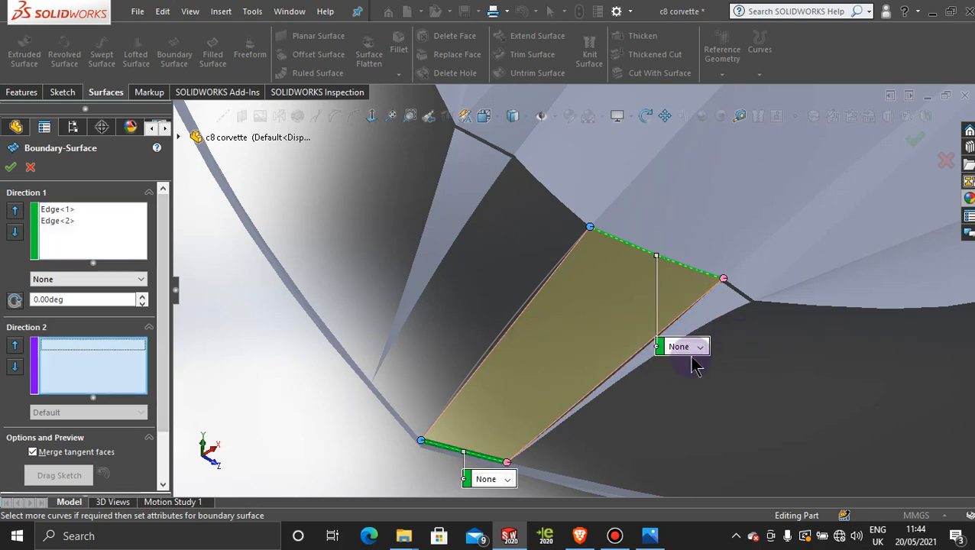
pyautogui.rightClick(775, 346)
pyautogui.click(821, 115)
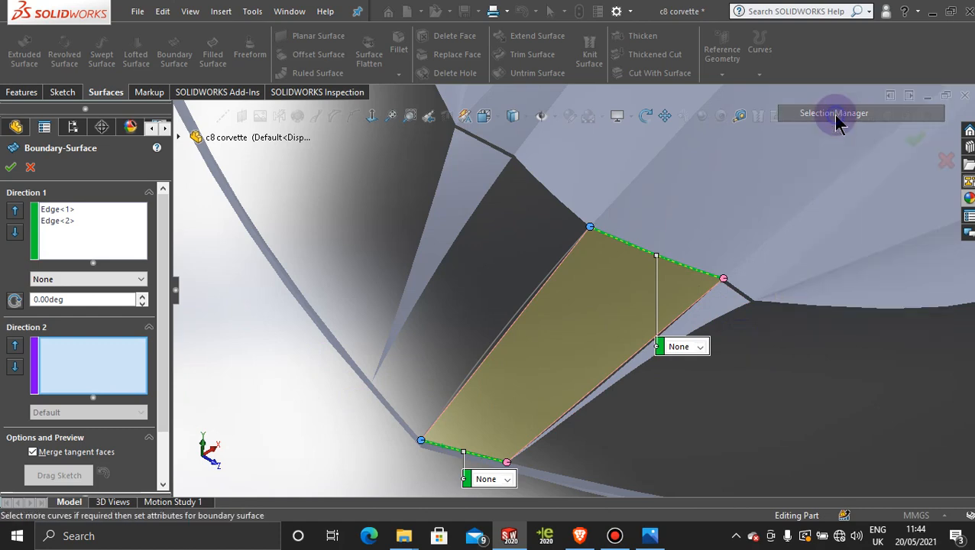
pyautogui.scroll(-5, 718, 278)
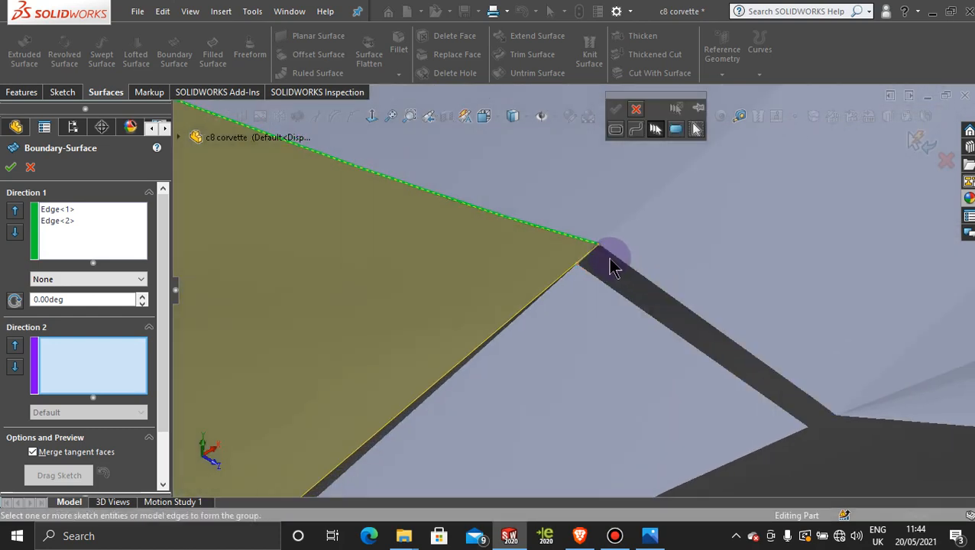
pyautogui.scroll(-2, 561, 306)
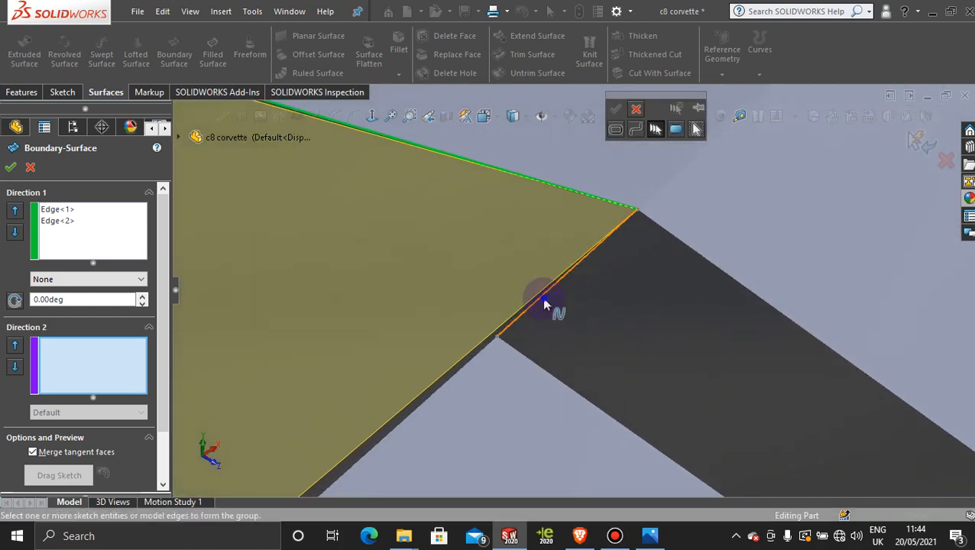
pyautogui.click(546, 302)
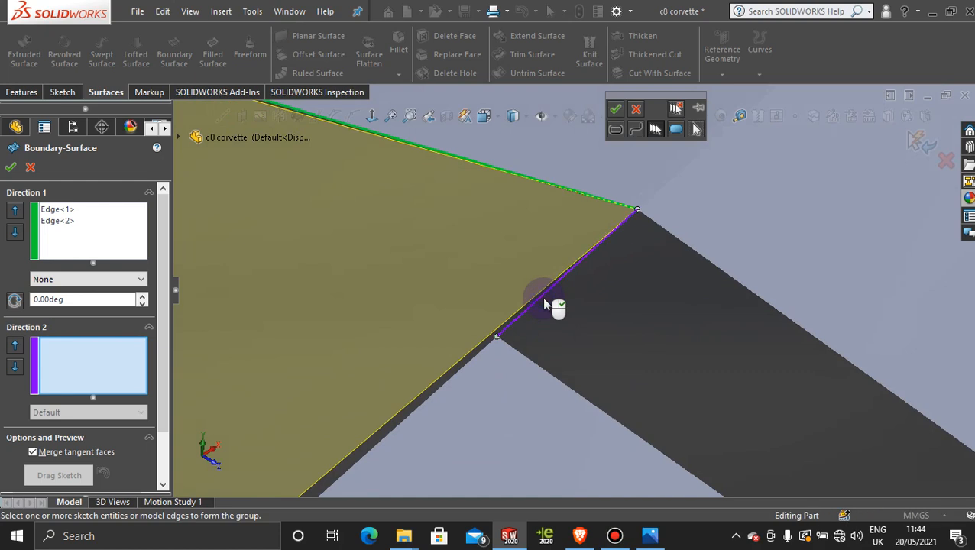
pyautogui.click(462, 365)
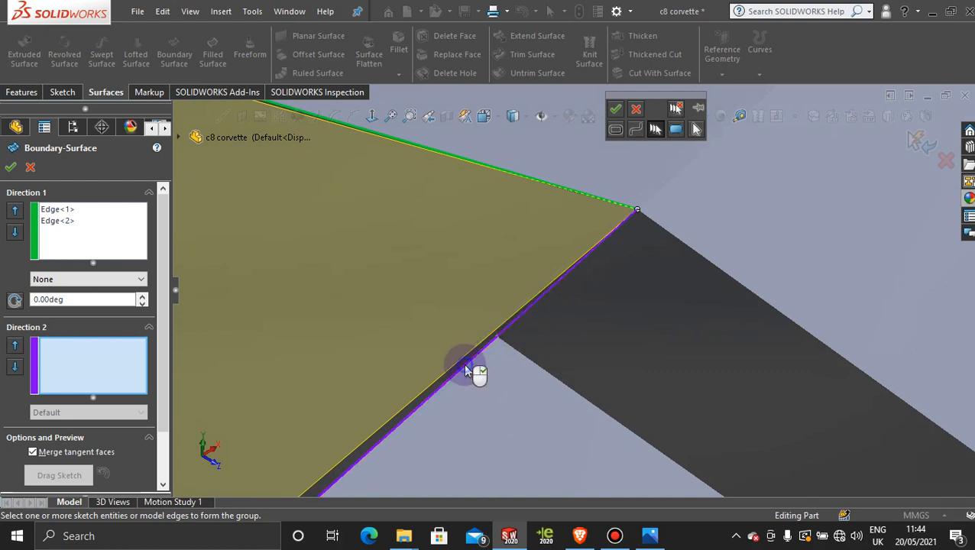
pyautogui.click(616, 111)
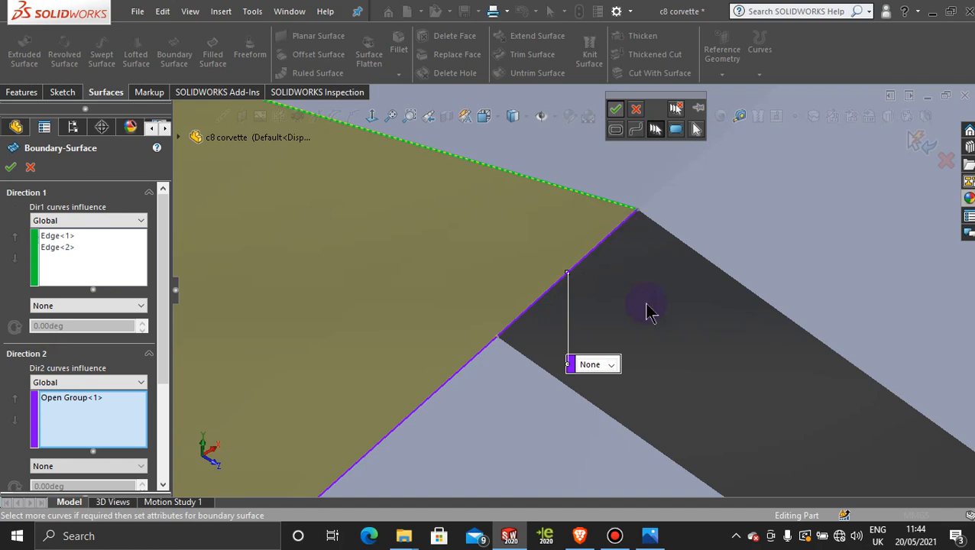
# Add the centre spline between the hood and the lower strip as the second Direction 2 curve.
pyautogui.scroll(8, 647, 304)
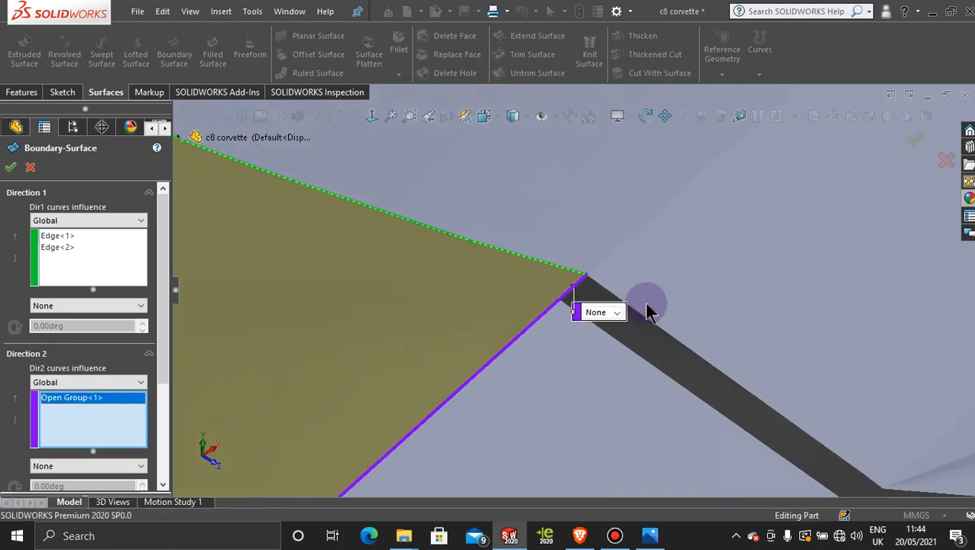
pyautogui.scroll(10, 647, 309)
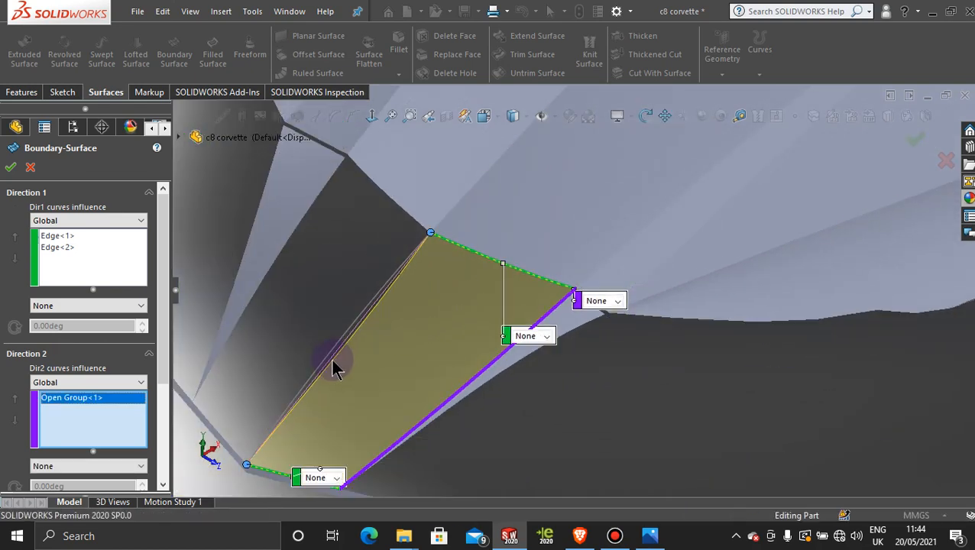
pyautogui.scroll(-5, 329, 363)
pyautogui.scroll(4, 527, 252)
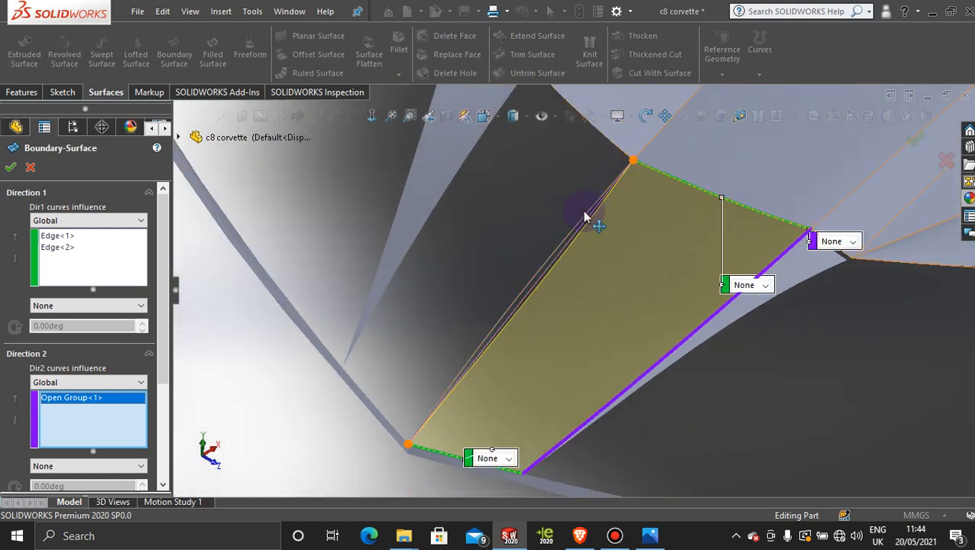
pyautogui.click(519, 304)
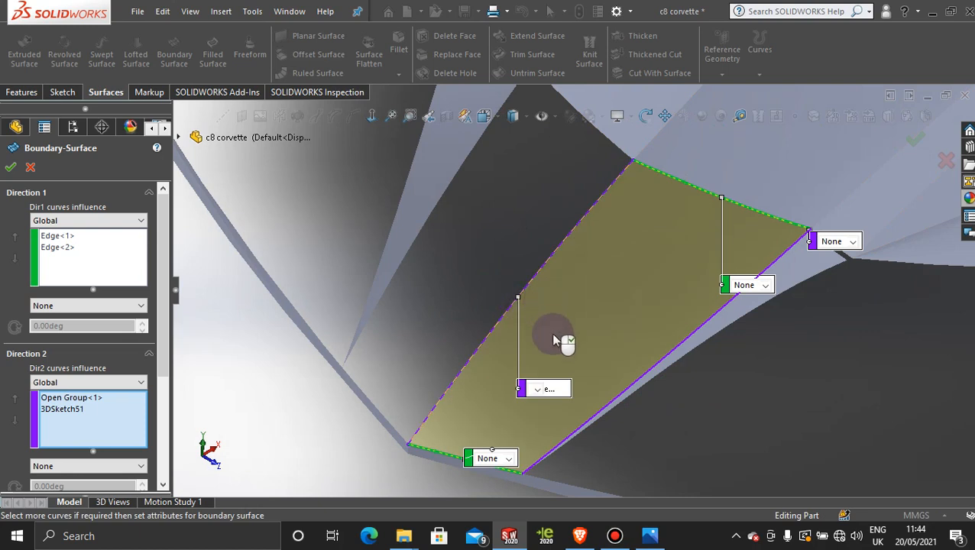
# Set the hood edge's condition to Tangency To Face and create the boundary surface.
pyautogui.click(756, 301)
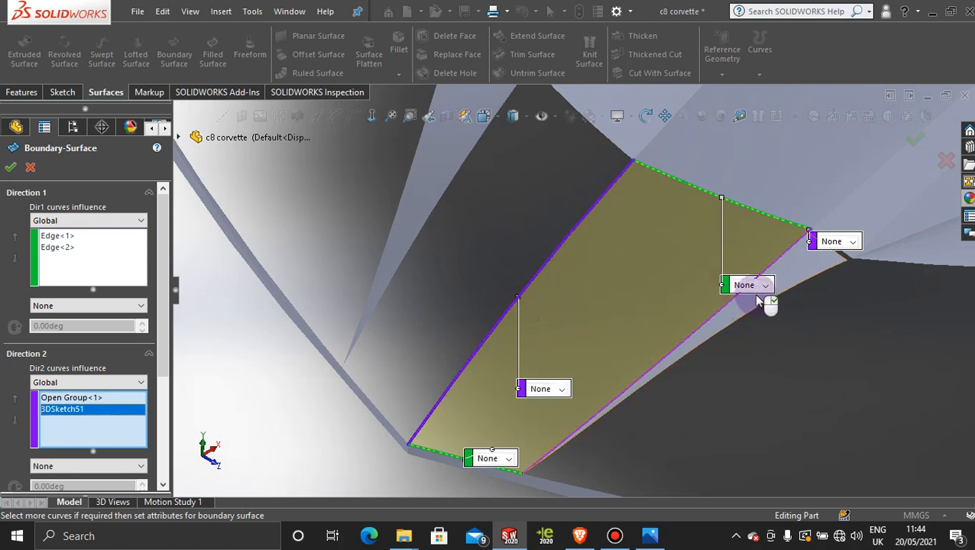
pyautogui.moveTo(760, 293); pyautogui.dragTo(674, 227)
pyautogui.click(704, 227)
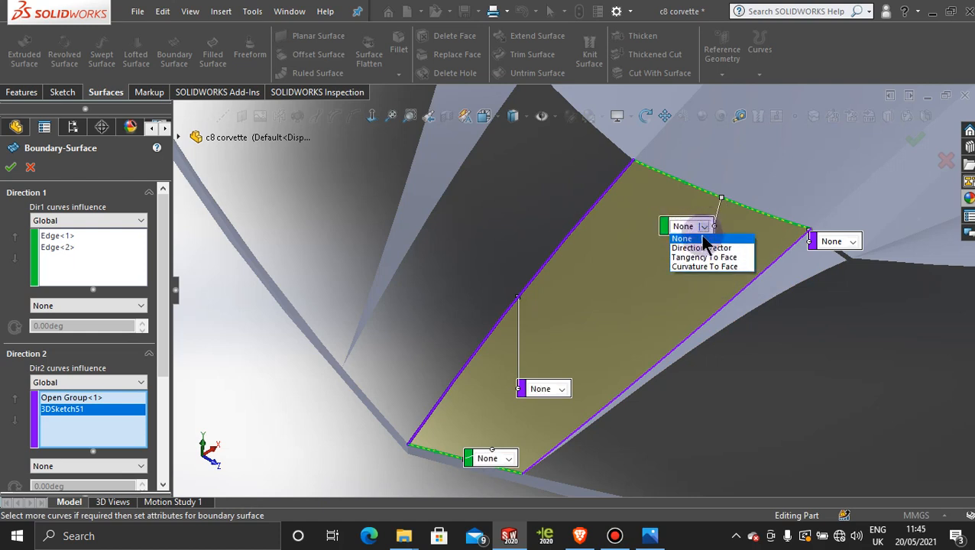
pyautogui.click(704, 257)
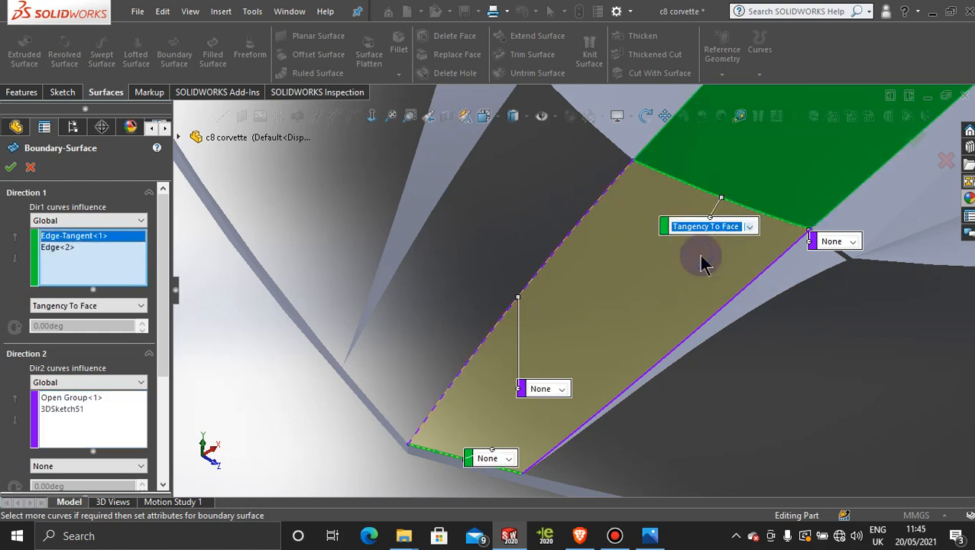
pyautogui.click(11, 168)
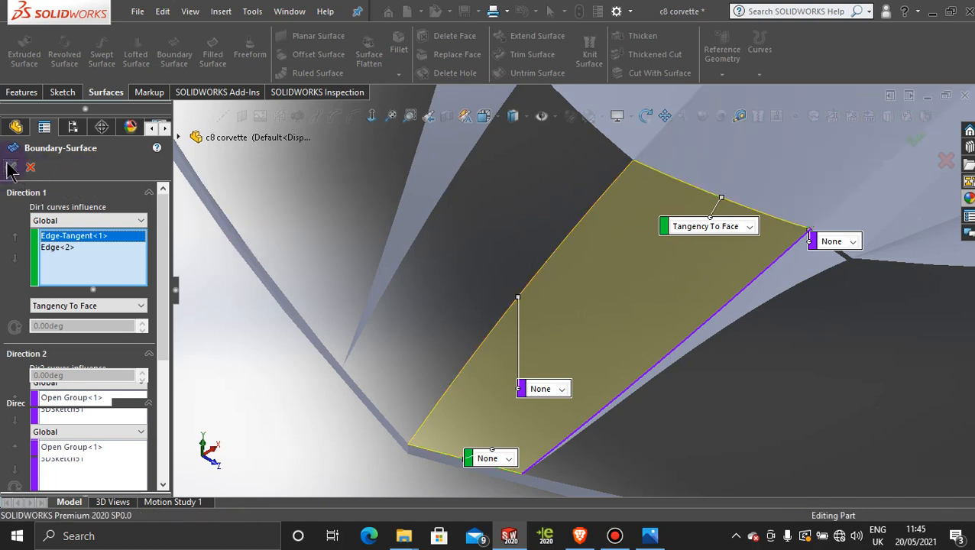
# Reopen the new nose boundary surface's definition and accept it with Tangency To Face at the hood edge.
pyautogui.rightClick(677, 243)
pyautogui.click(690, 185)
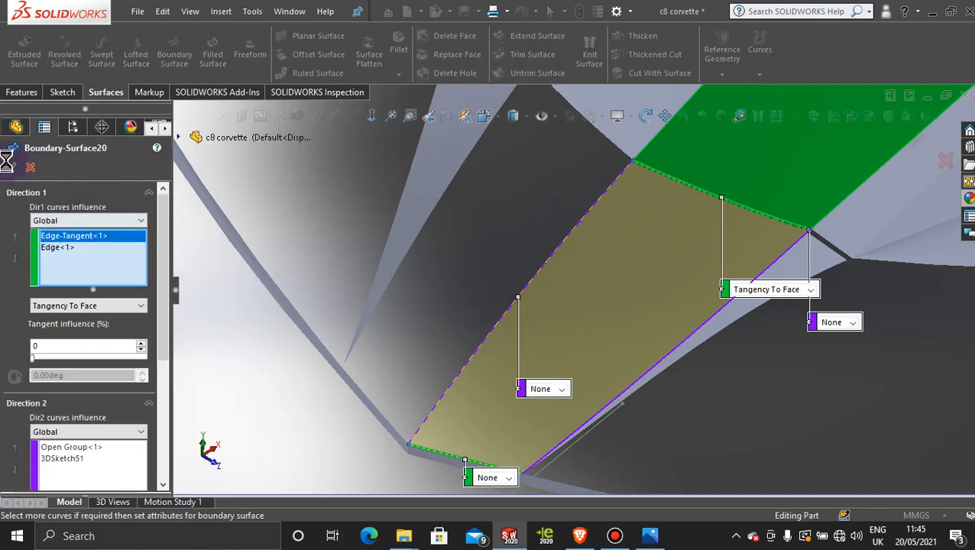
pyautogui.click(11, 168)
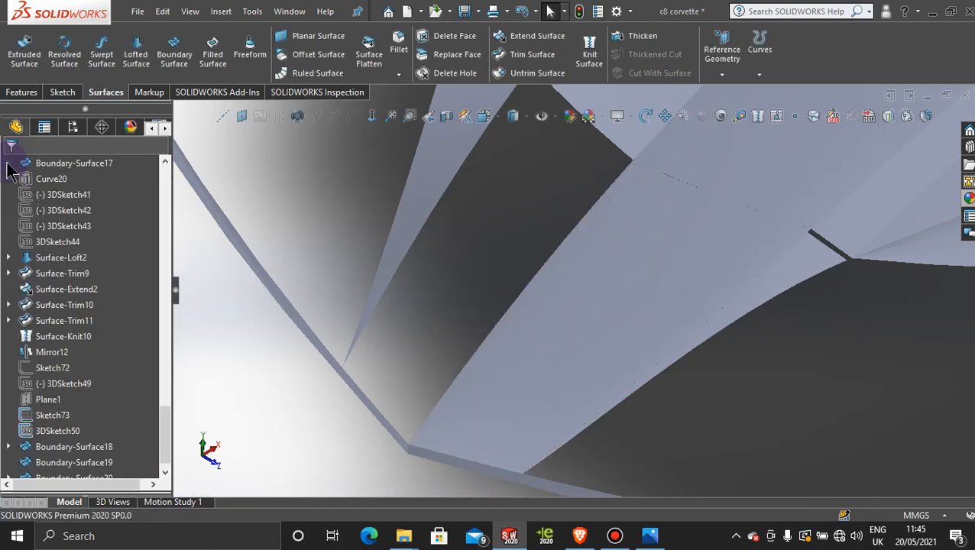
# Mirror the new nose boundary surface body about the Front Plane.
pyautogui.moveTo(594, 391); pyautogui.dragTo(596, 283, button='middle')
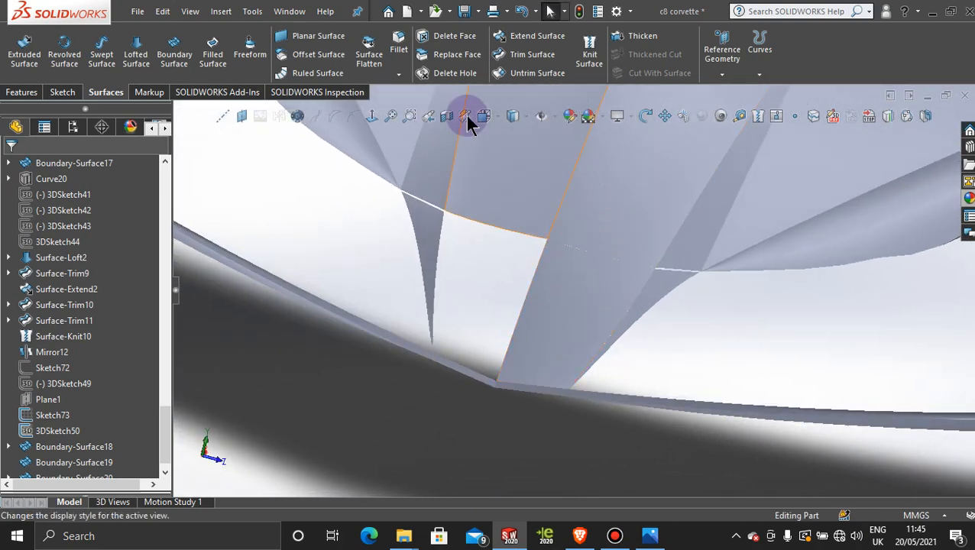
pyautogui.click(22, 91)
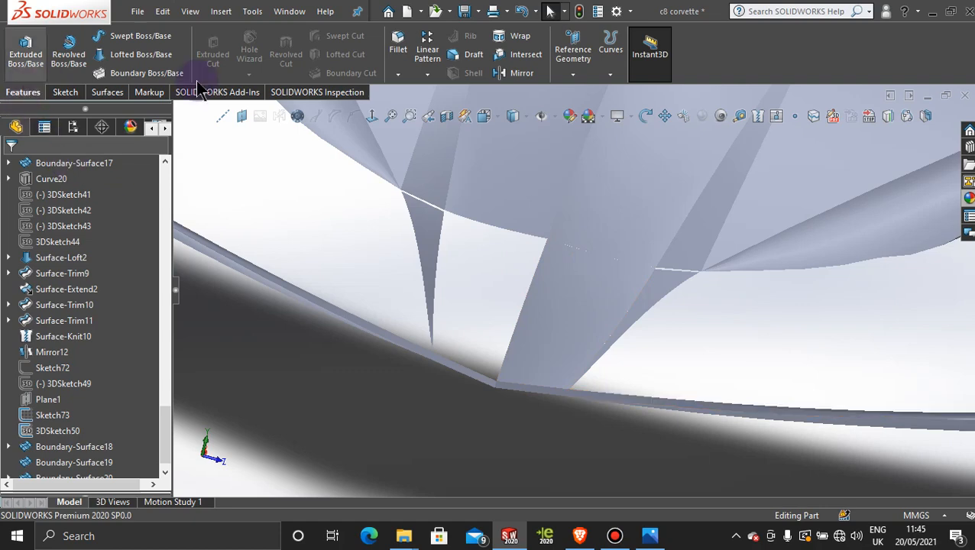
pyautogui.click(516, 73)
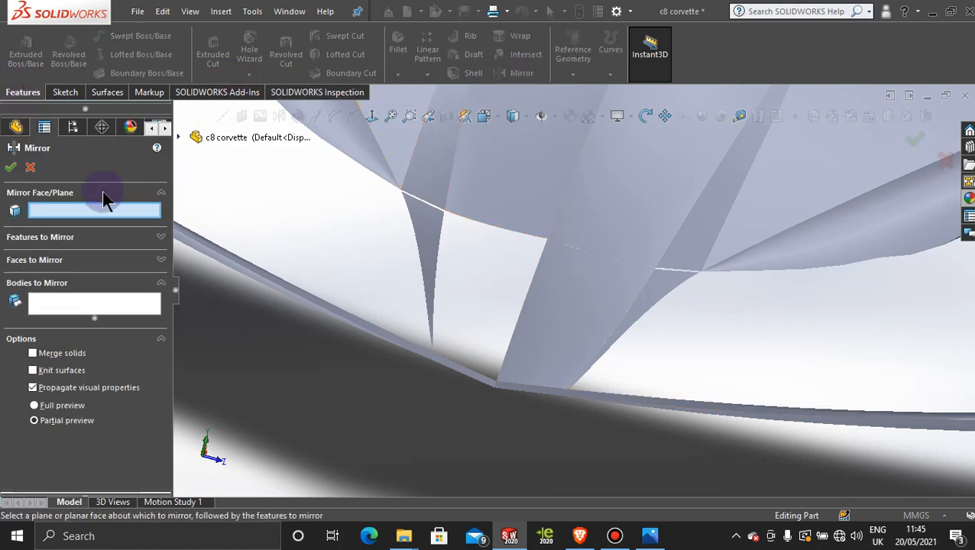
pyautogui.click(178, 135)
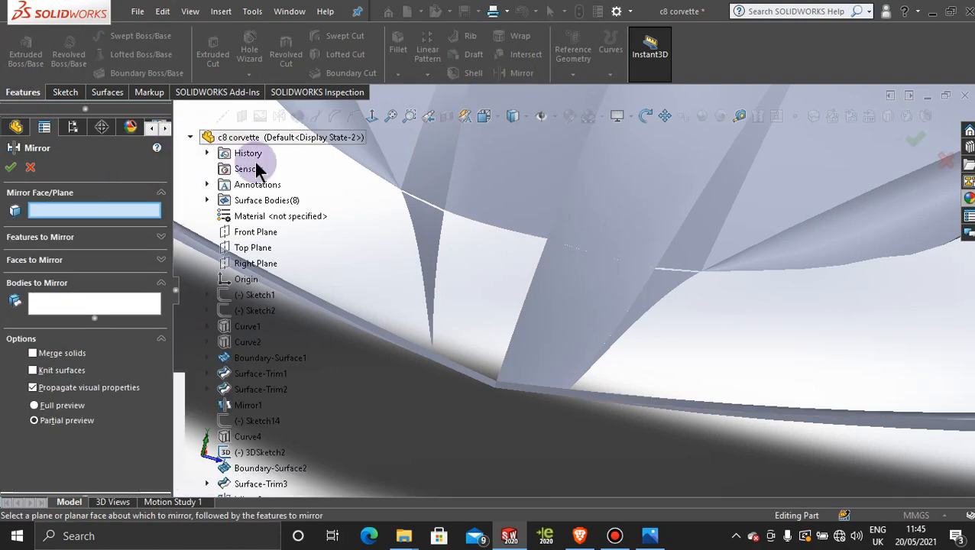
pyautogui.click(256, 232)
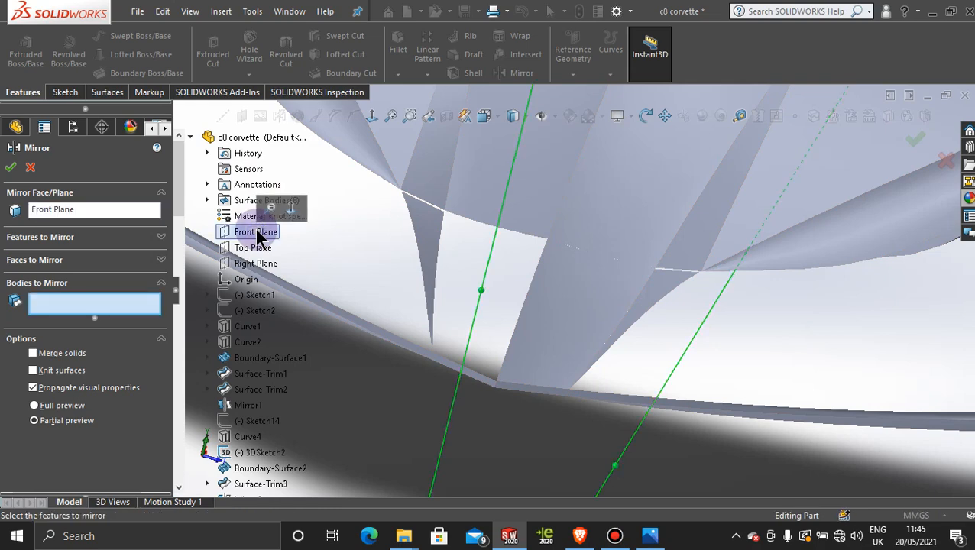
pyautogui.click(580, 307)
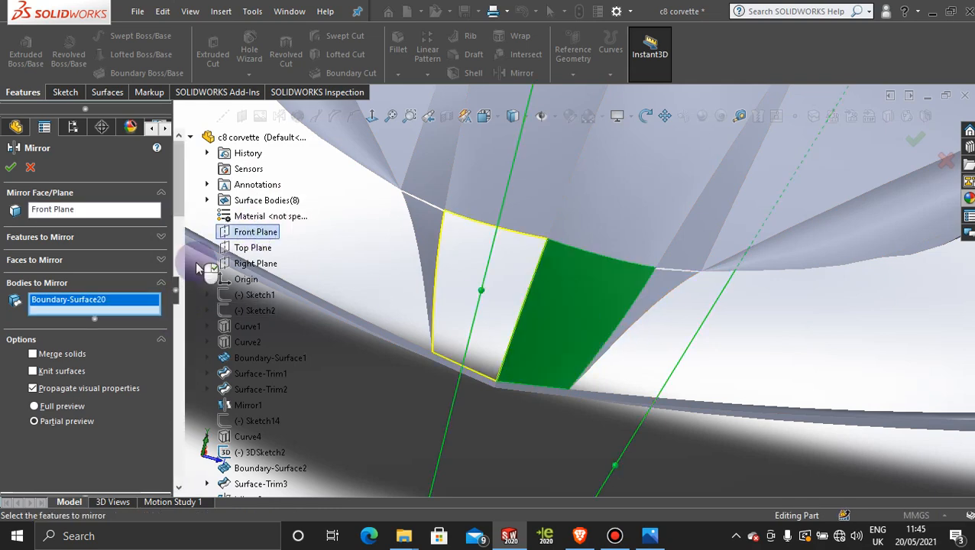
pyautogui.click(10, 167)
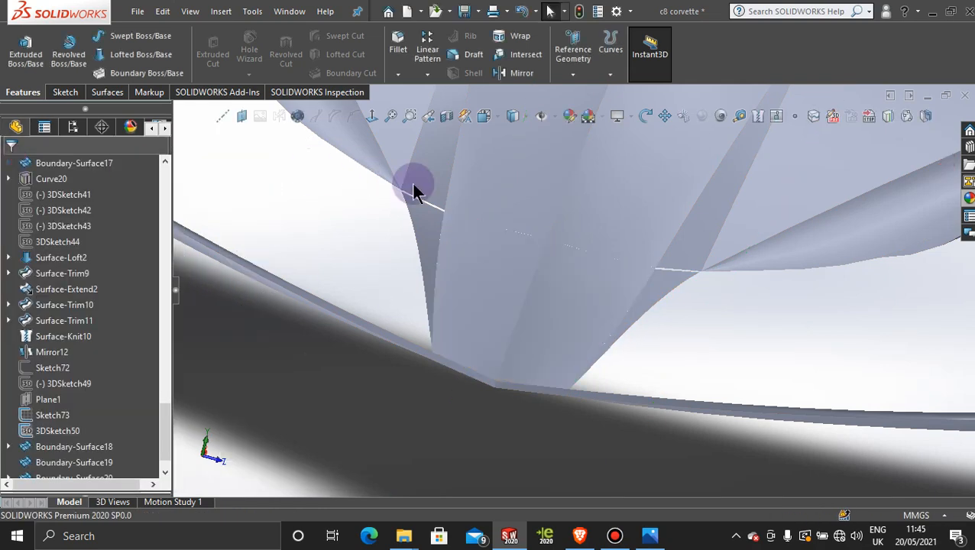
# Examine the mirrored nose from several angles and compare it with the red Corvette reference image in Photos.
pyautogui.scroll(5, 771, 353)
pyautogui.moveTo(678, 328); pyautogui.dragTo(675, 302, button='middle')
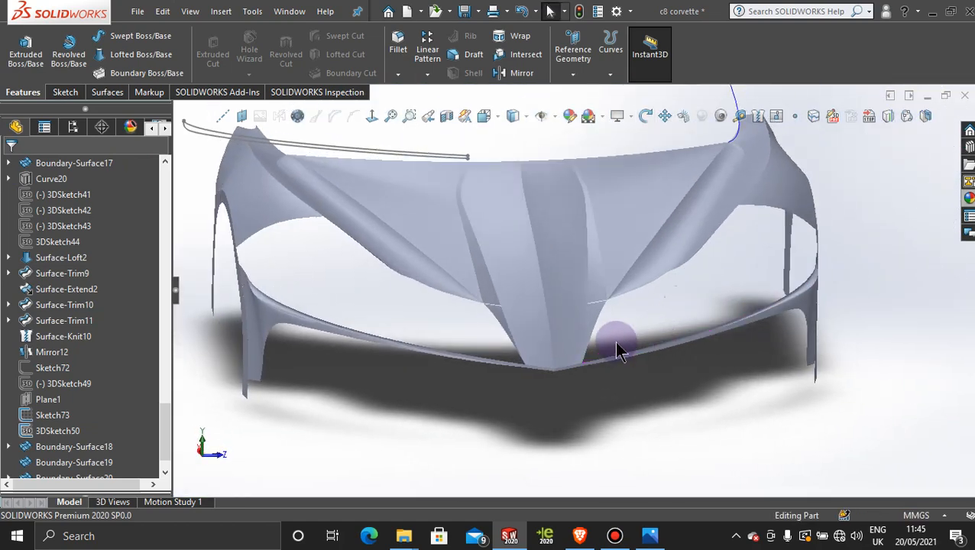
pyautogui.scroll(-4, 603, 341)
pyautogui.moveTo(564, 325); pyautogui.dragTo(680, 333, button='middle')
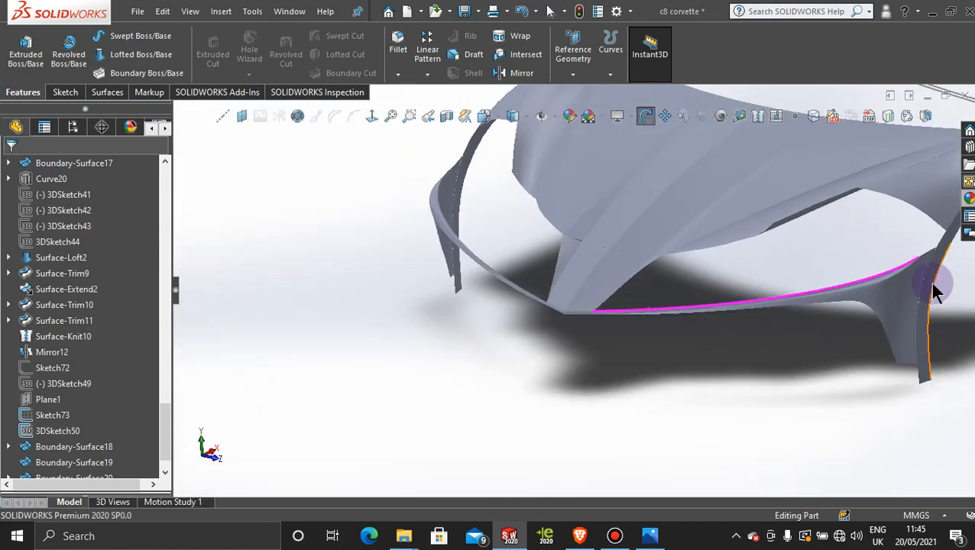
pyautogui.scroll(-3, 581, 290)
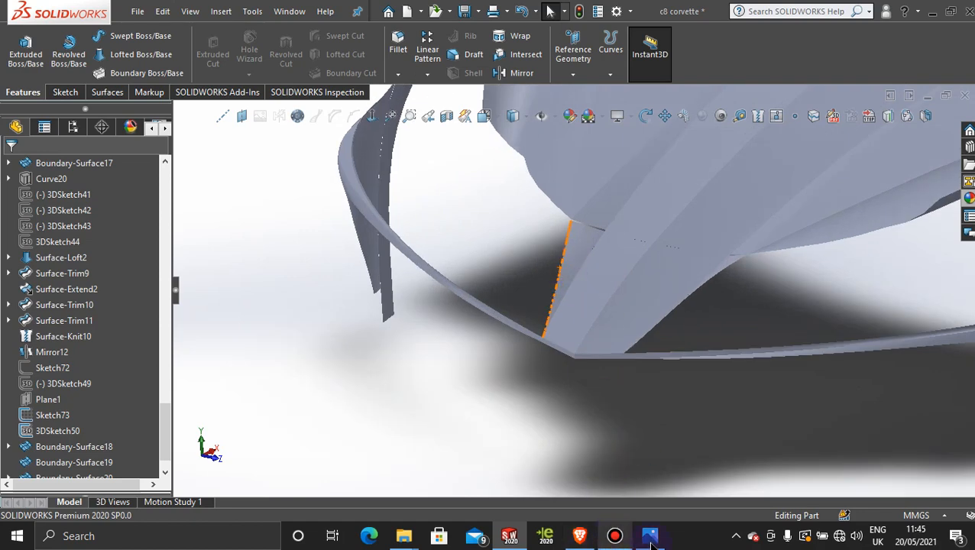
pyautogui.moveTo(649, 535)
pyautogui.click(653, 472)
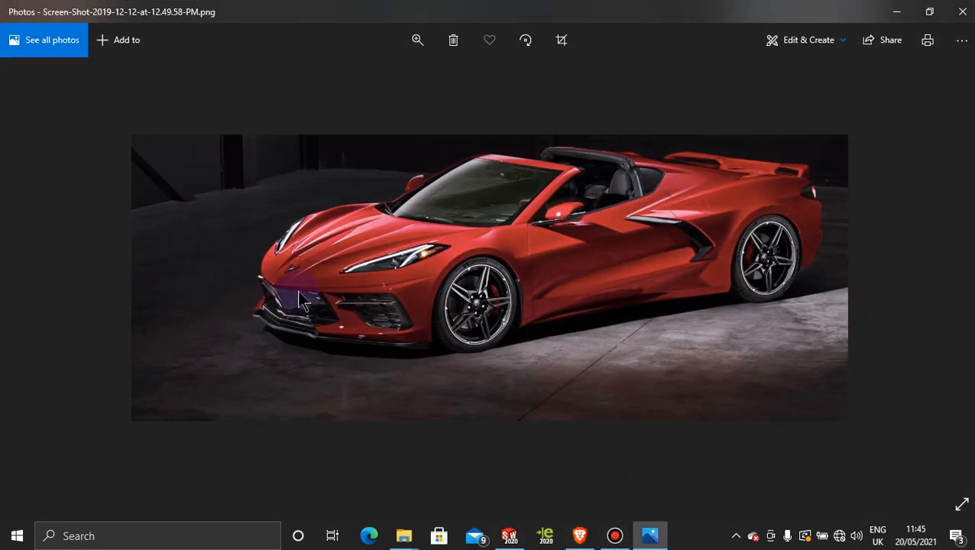
pyautogui.click(653, 536)
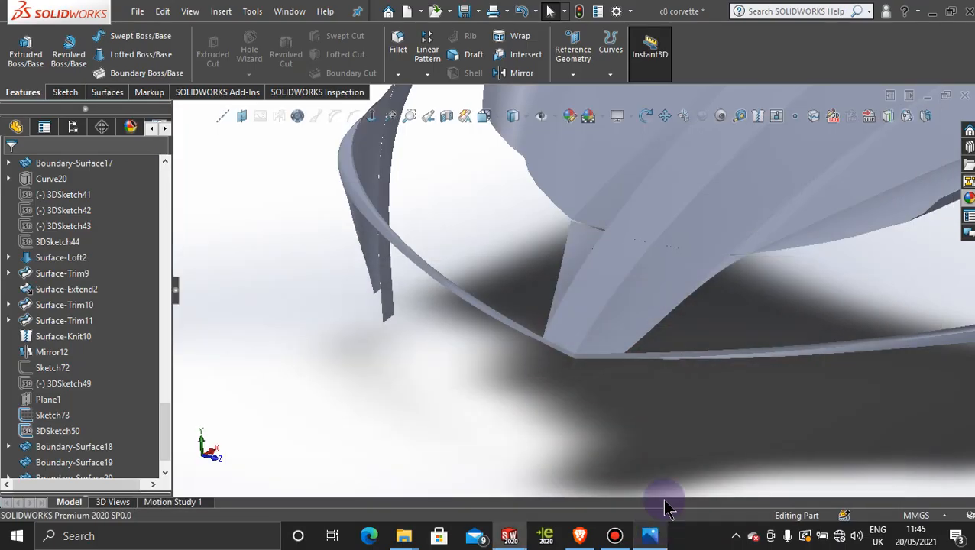
pyautogui.click(615, 537)
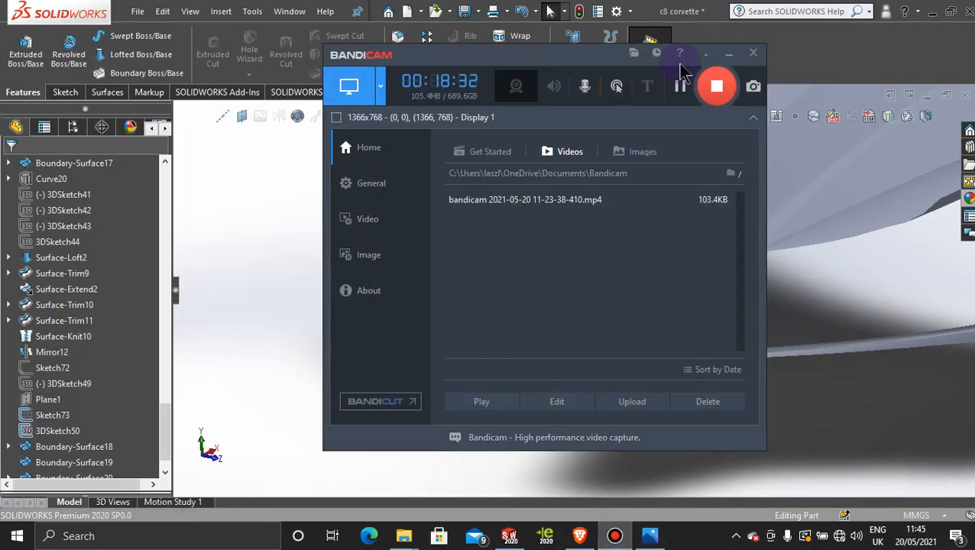
pyautogui.click(679, 86)
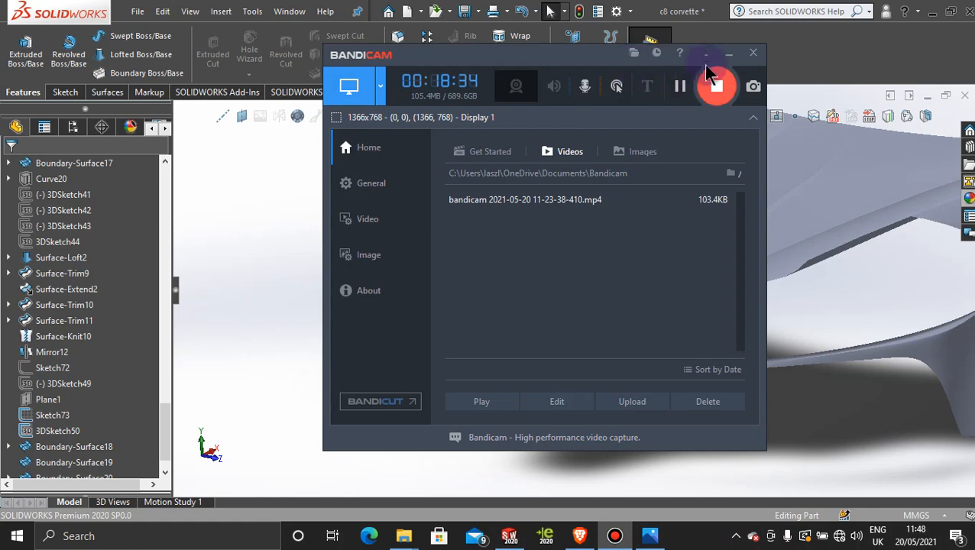
pyautogui.click(727, 53)
# Start a new sketch on the Top Plane and orient the view normal to it.
pyautogui.moveTo(627, 294); pyautogui.dragTo(704, 359, button='middle')
pyautogui.scroll(1, 699, 350)
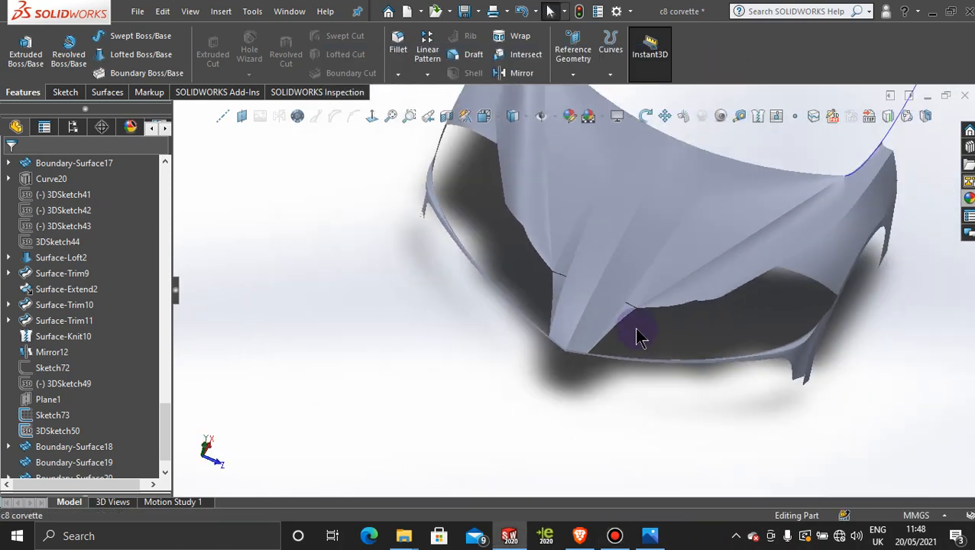
pyautogui.moveTo(629, 330); pyautogui.dragTo(651, 342, button='middle')
pyautogui.scroll(-4, 588, 267)
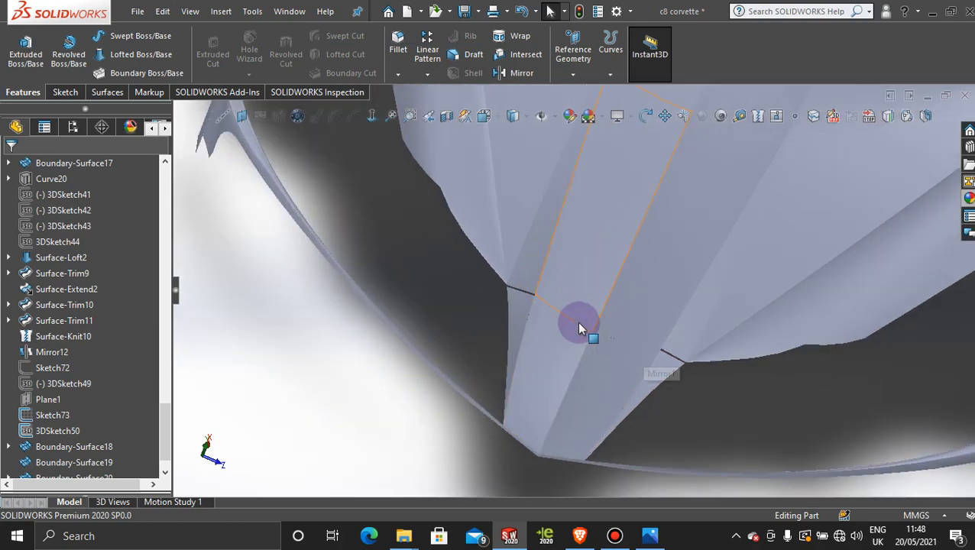
pyautogui.scroll(1, 562, 309)
pyautogui.scroll(3, 656, 294)
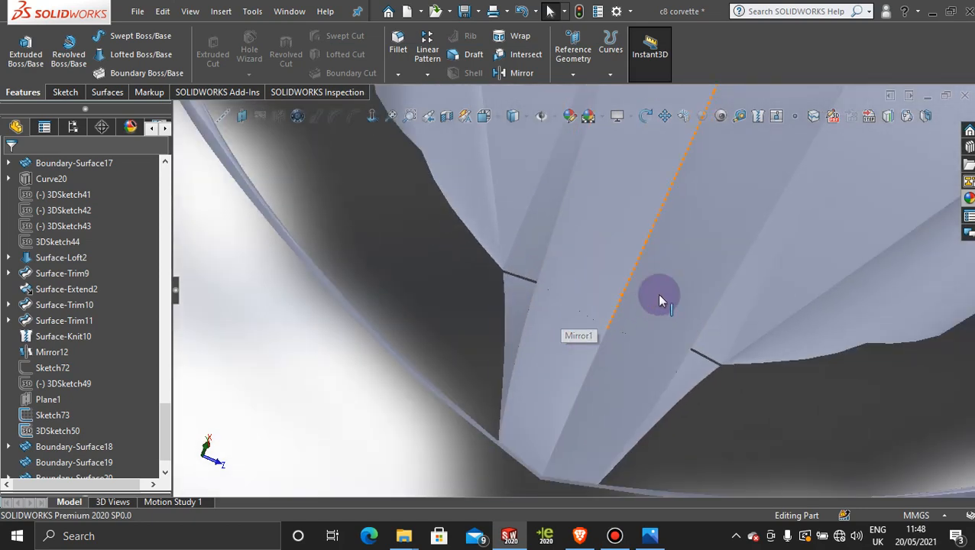
pyautogui.moveTo(165, 403); pyautogui.dragTo(156, 177)
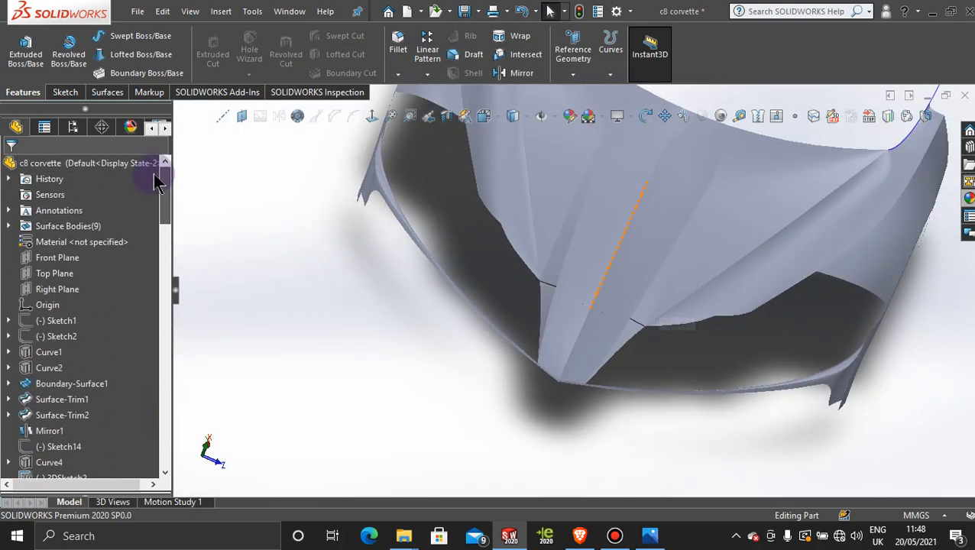
pyautogui.click(68, 278)
pyautogui.click(81, 257)
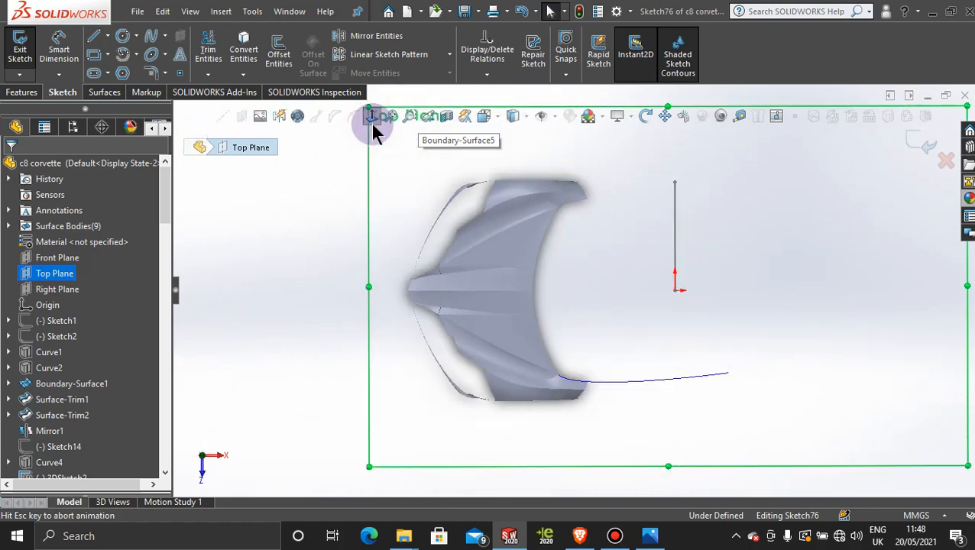
# Convert the two front edges of the hood's centre panels, where they meet the nose surfaces, into sketch entities.
pyautogui.scroll(-10, 432, 284)
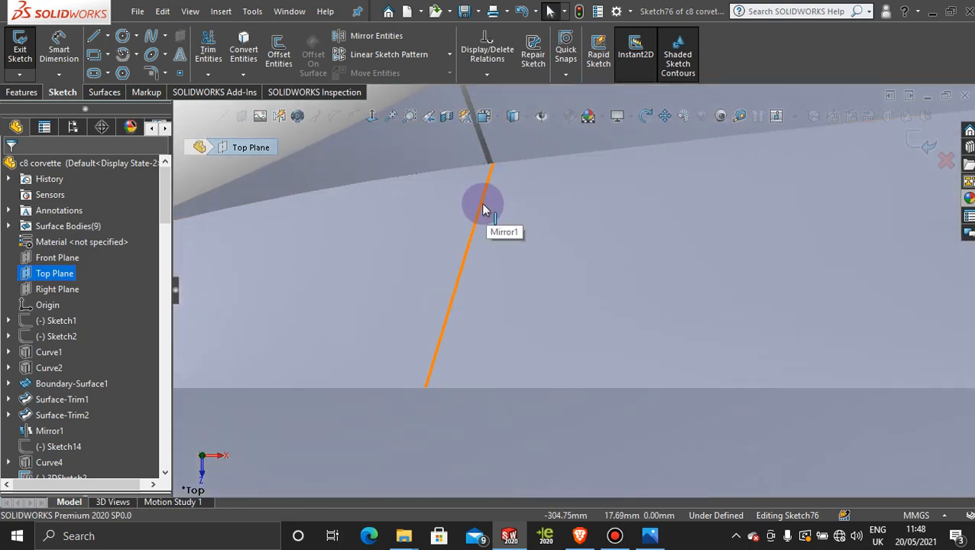
pyautogui.click(244, 48)
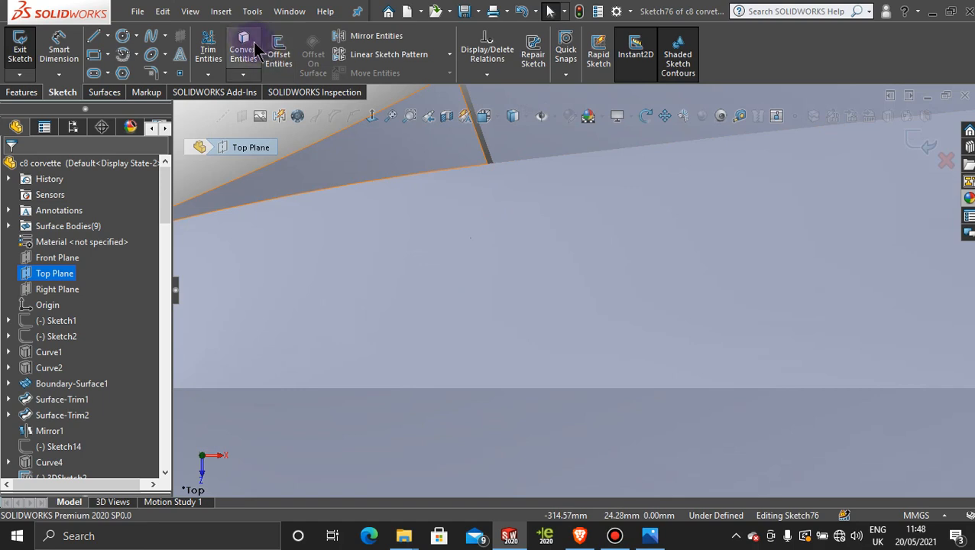
pyautogui.click(481, 204)
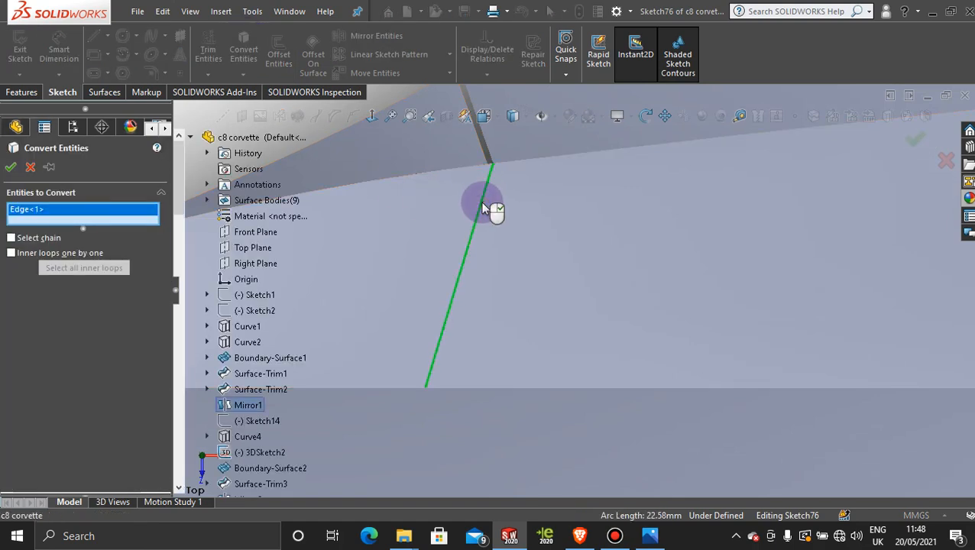
pyautogui.click(437, 419)
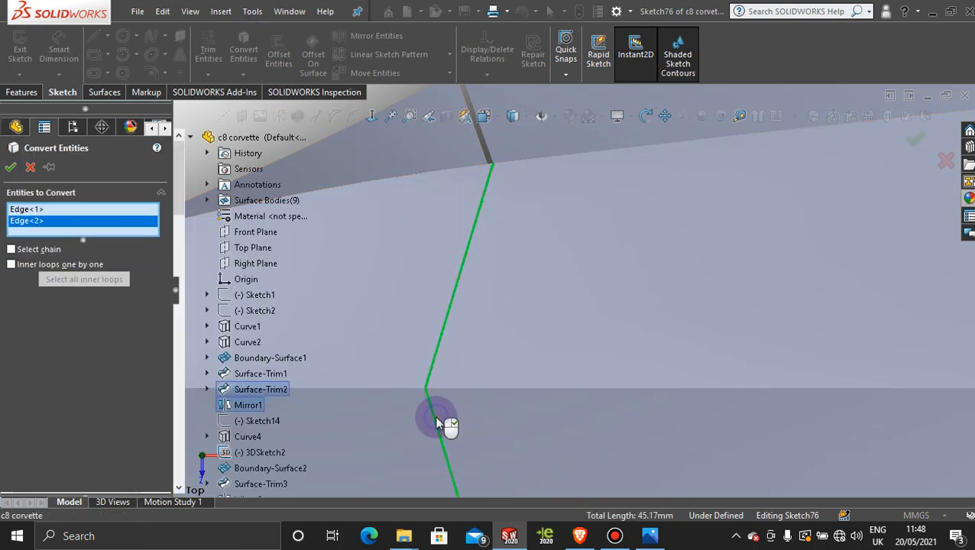
pyautogui.click(9, 174)
# Set up an offset of the converted edge chain toward the nose tip at a distance of 1.5 mm.
pyautogui.scroll(-5, 512, 287)
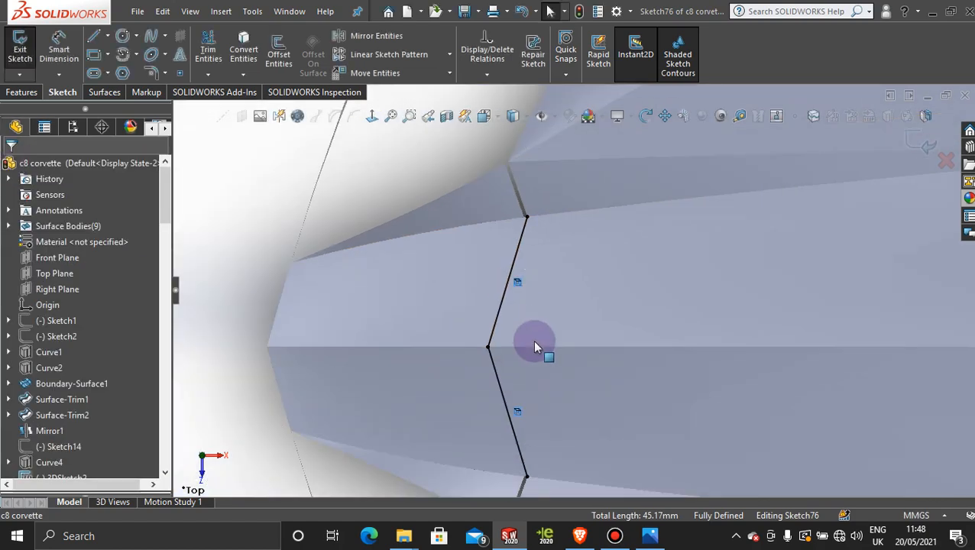
pyautogui.click(280, 53)
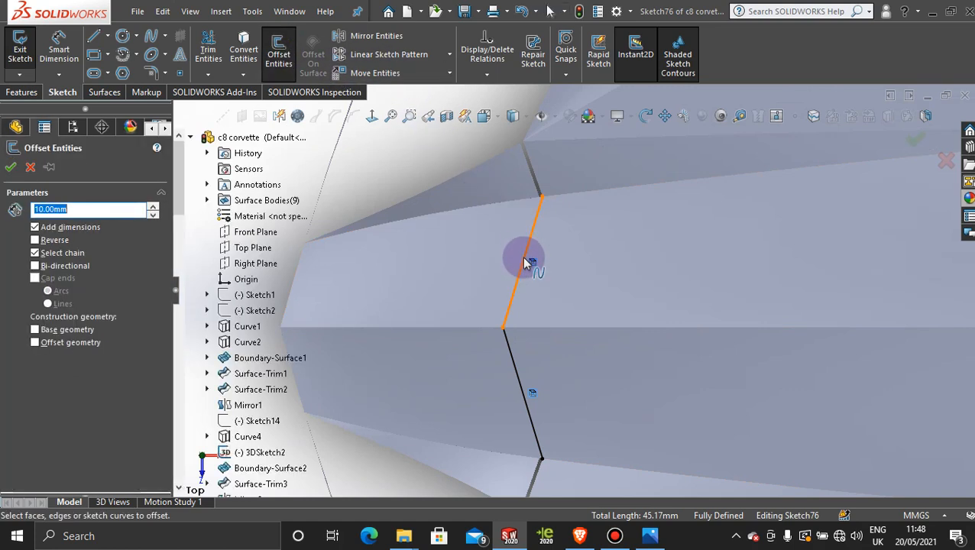
pyautogui.click(526, 263)
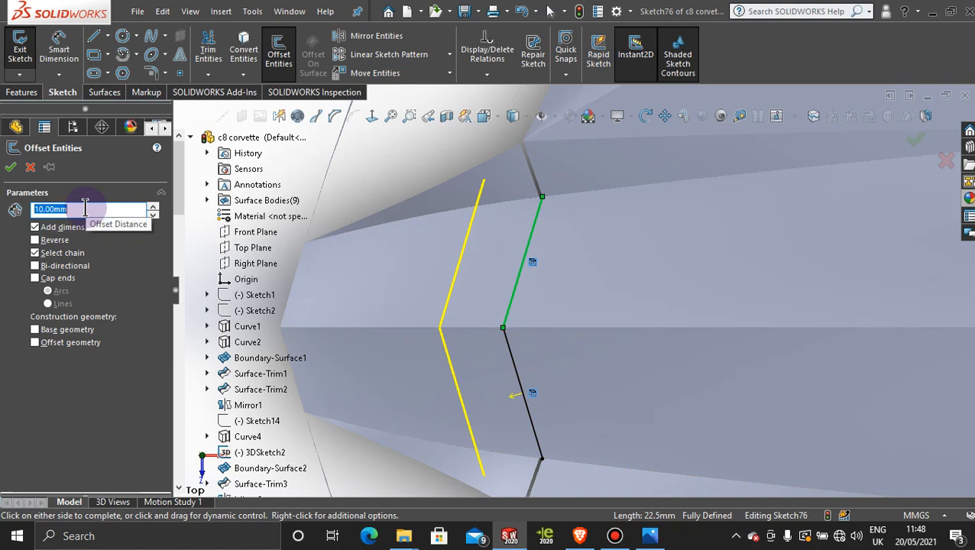
pyautogui.write('1')
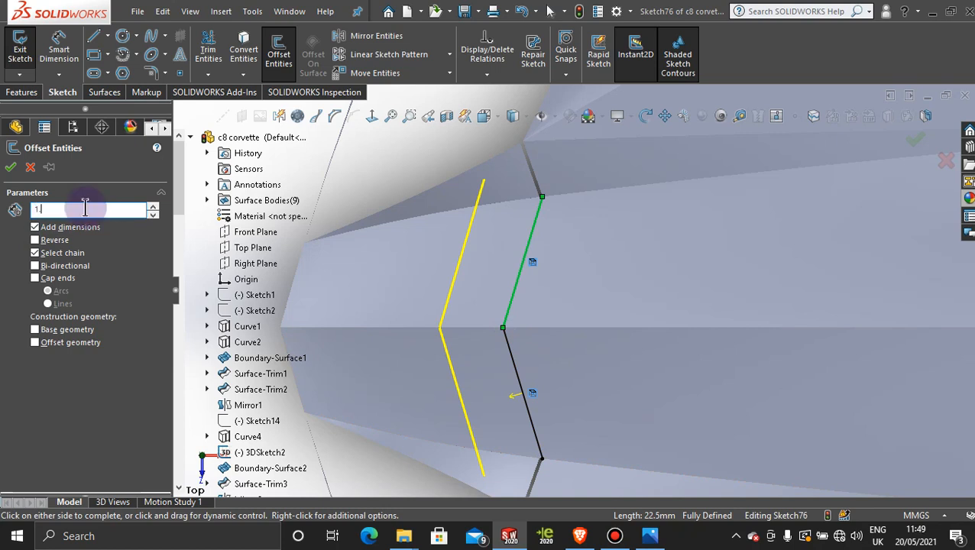
pyautogui.write('.5')
pyautogui.press('Return')
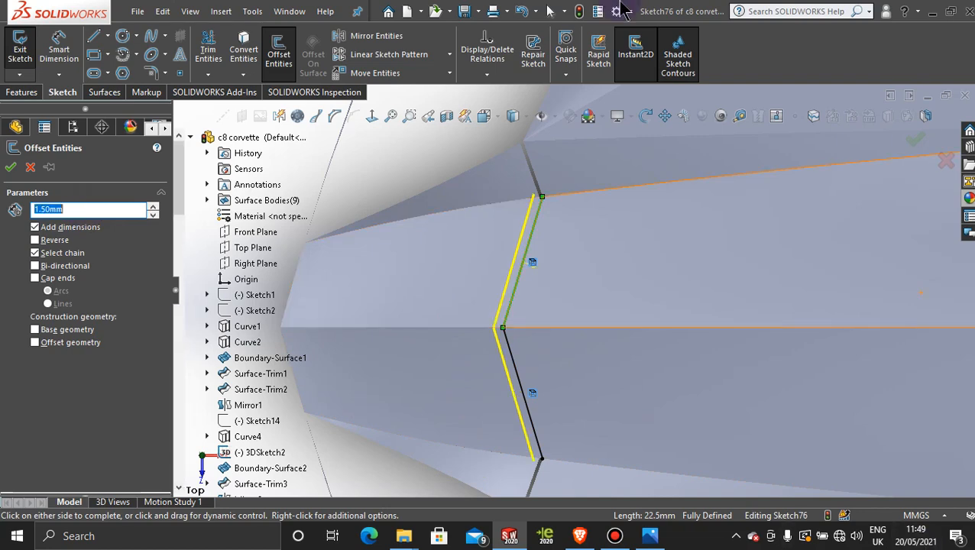
# Set the offset distance to 0.5 mm, matching the width of the adjacent gap, and create the offset chain.
pyautogui.scroll(-3, 565, 241)
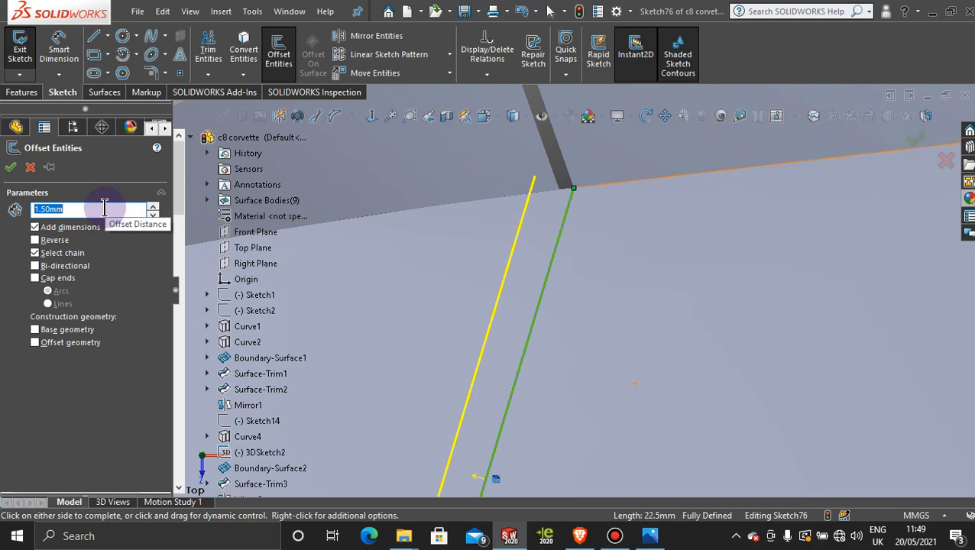
pyautogui.write('0.5')
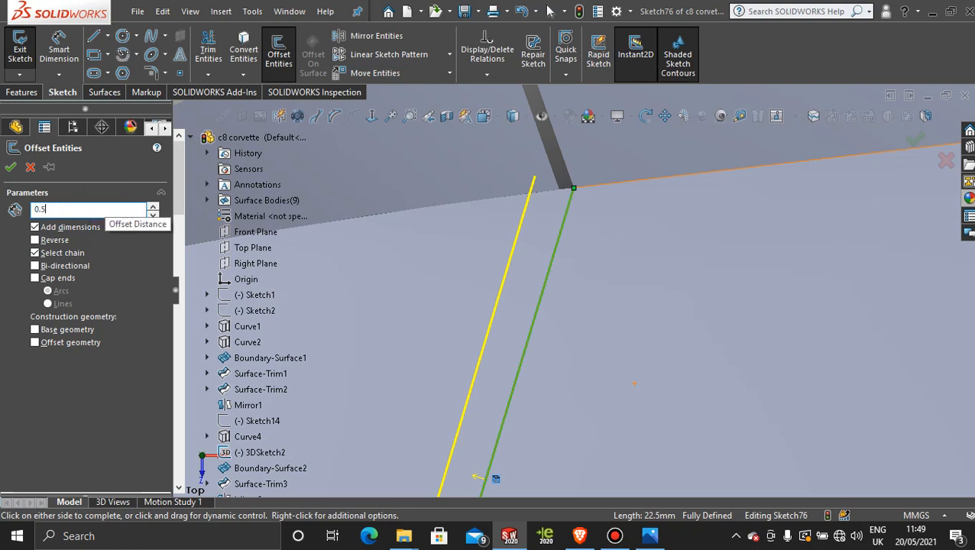
pyautogui.press('Return')
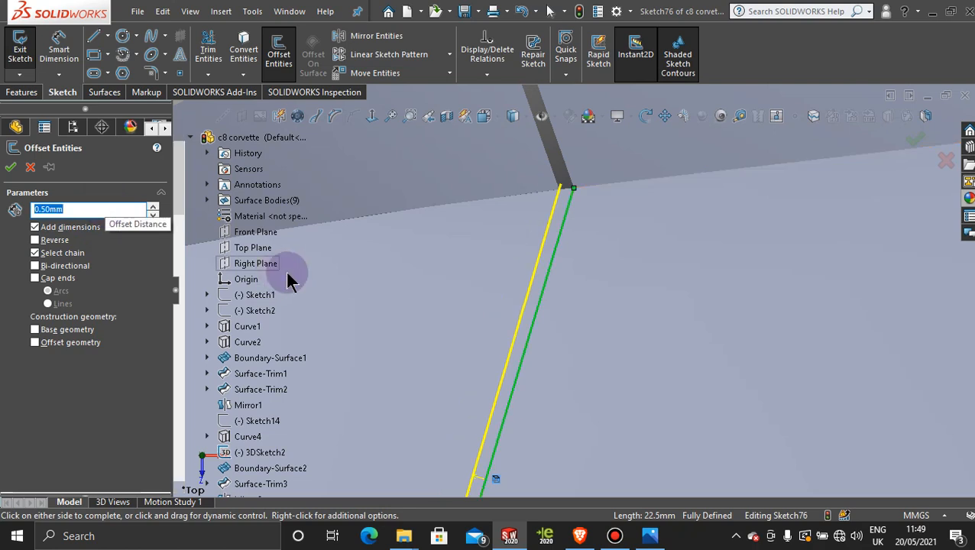
pyautogui.scroll(-9, 588, 232)
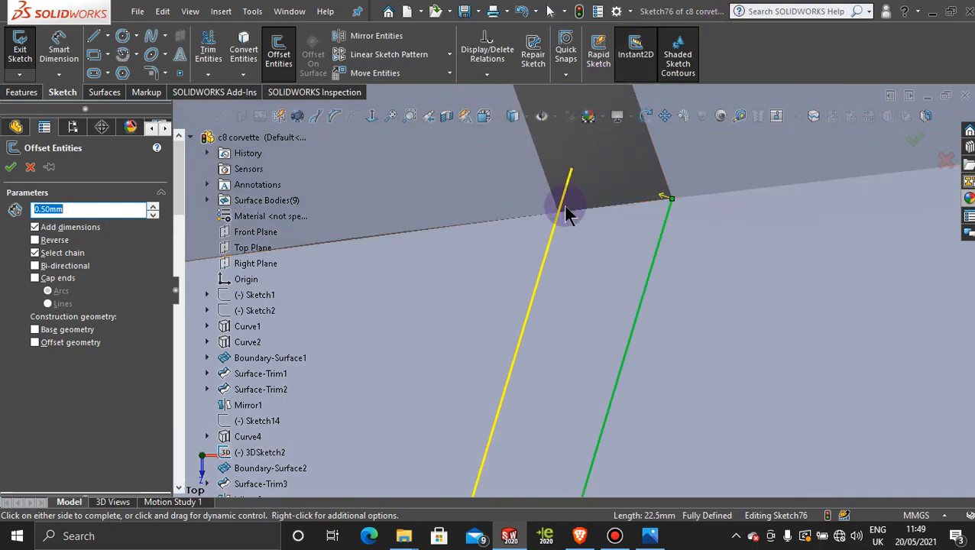
pyautogui.click(609, 283)
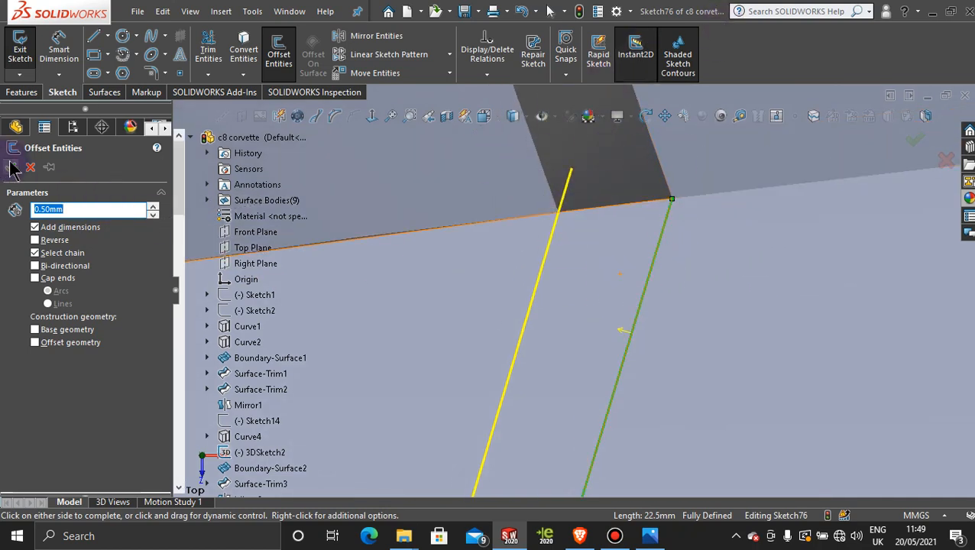
pyautogui.click(12, 166)
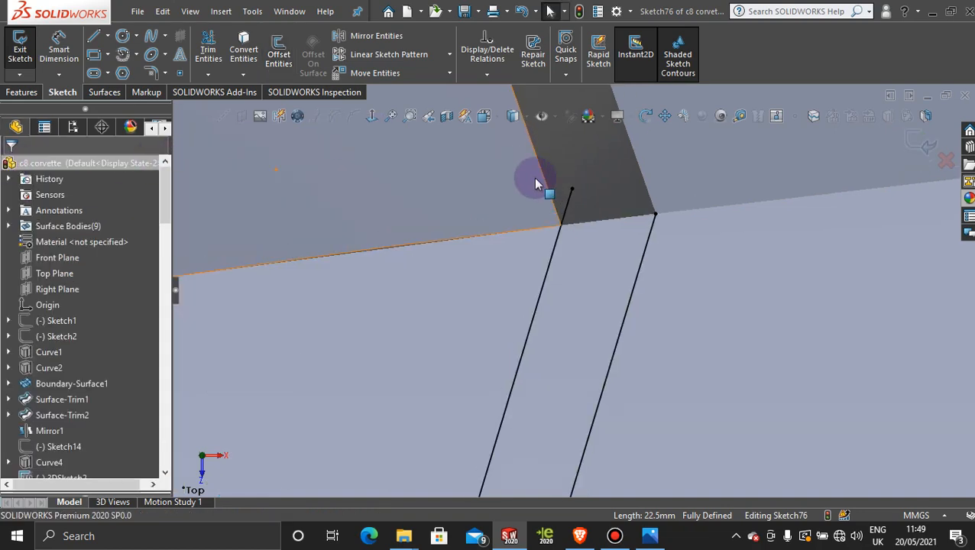
pyautogui.scroll(15, 683, 448)
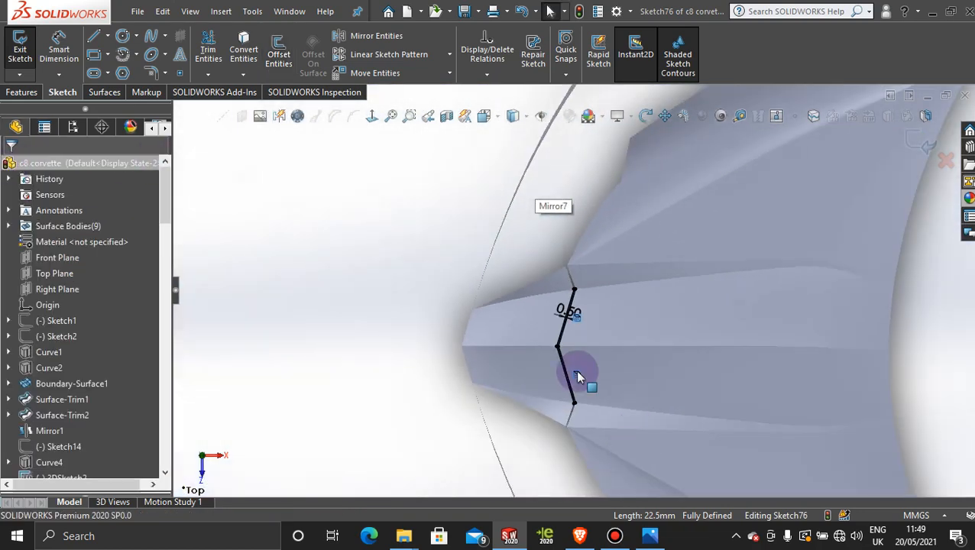
# Start a standard surface trim using the 0.5 mm offset sketch and mark the narrow strip on one centre nose panel for removal.
pyautogui.scroll(-3, 562, 321)
pyautogui.click(111, 93)
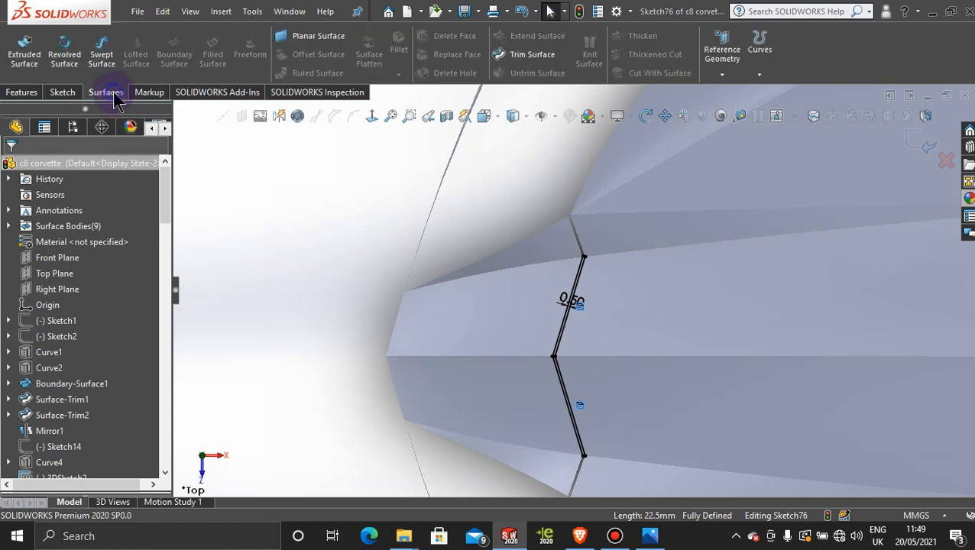
pyautogui.click(535, 54)
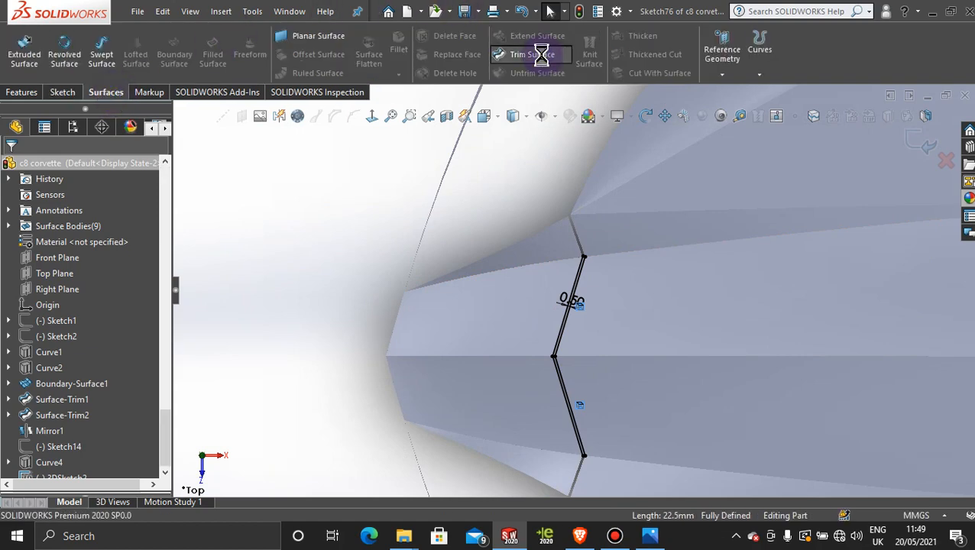
pyautogui.scroll(-5, 575, 322)
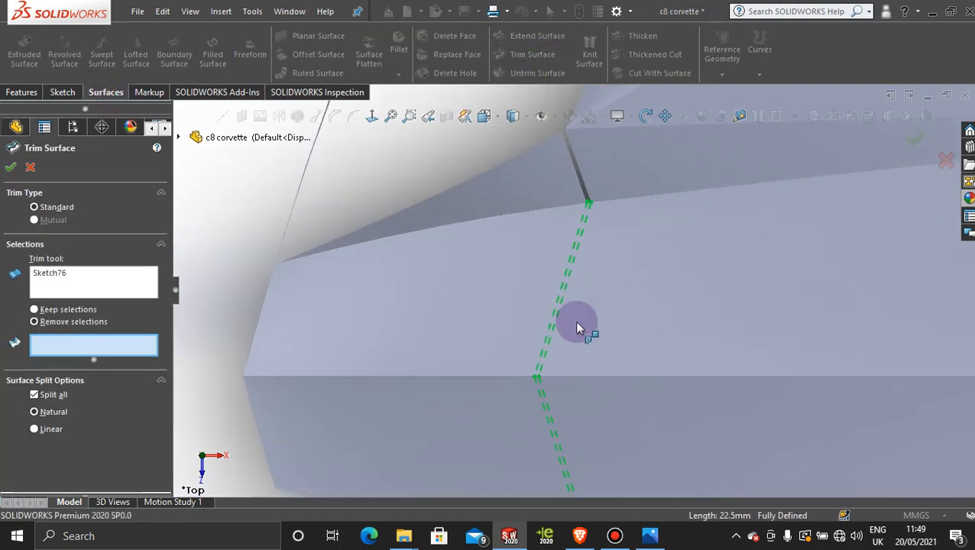
pyautogui.click(557, 222)
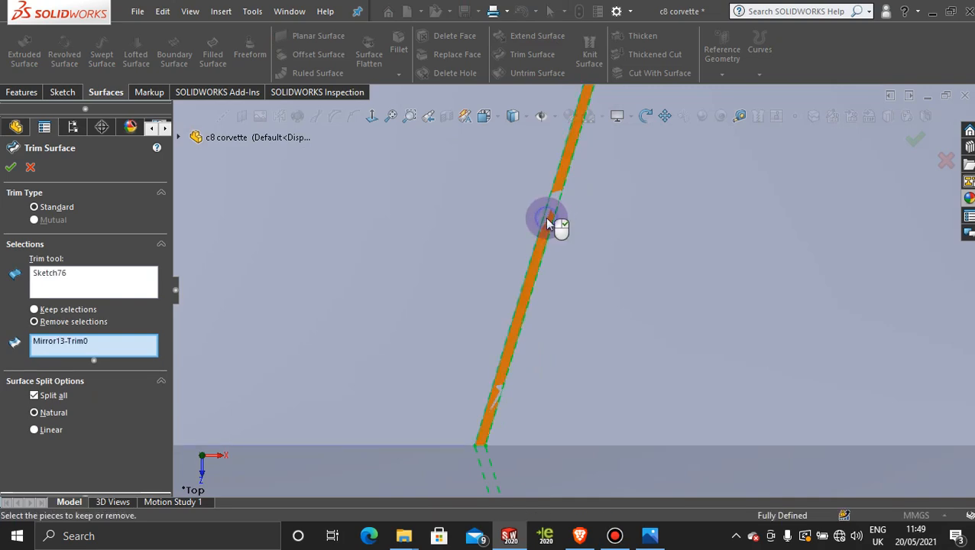
pyautogui.scroll(2, 577, 336)
pyautogui.scroll(2, 574, 329)
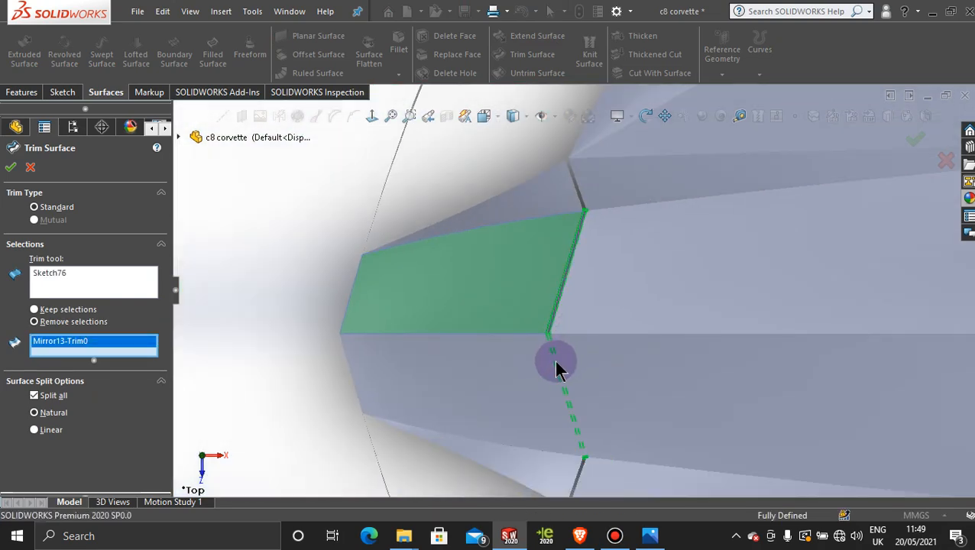
# Add the matching narrow strip on the other centre nose panel to the pieces to remove and complete the trim.
pyautogui.scroll(-4, 556, 369)
pyautogui.scroll(3, 566, 296)
pyautogui.click(578, 246)
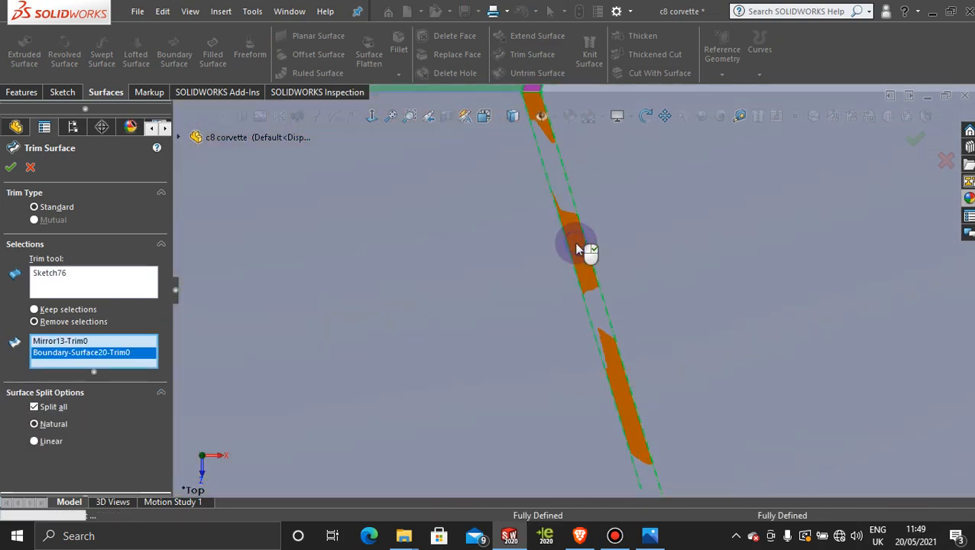
pyautogui.scroll(-5, 581, 248)
pyautogui.scroll(2, 579, 250)
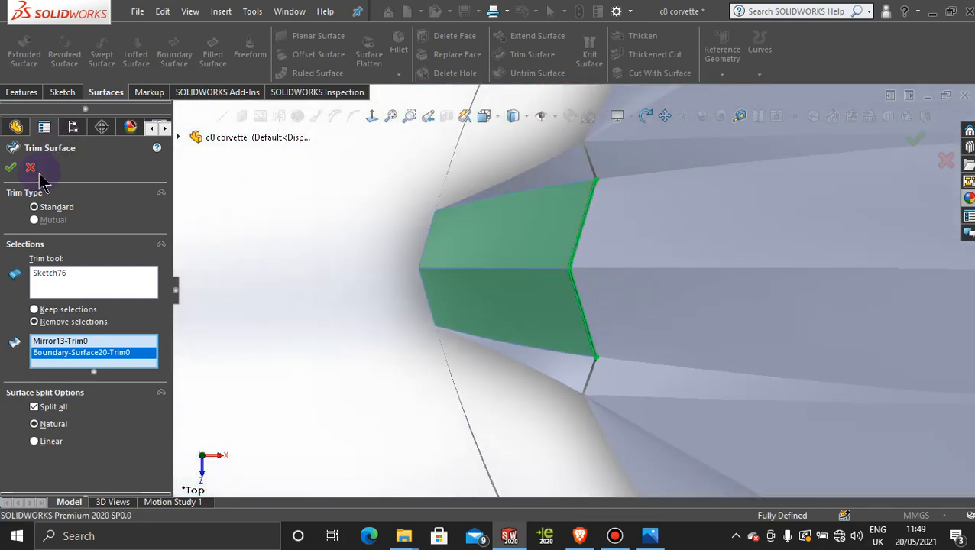
pyautogui.click(11, 168)
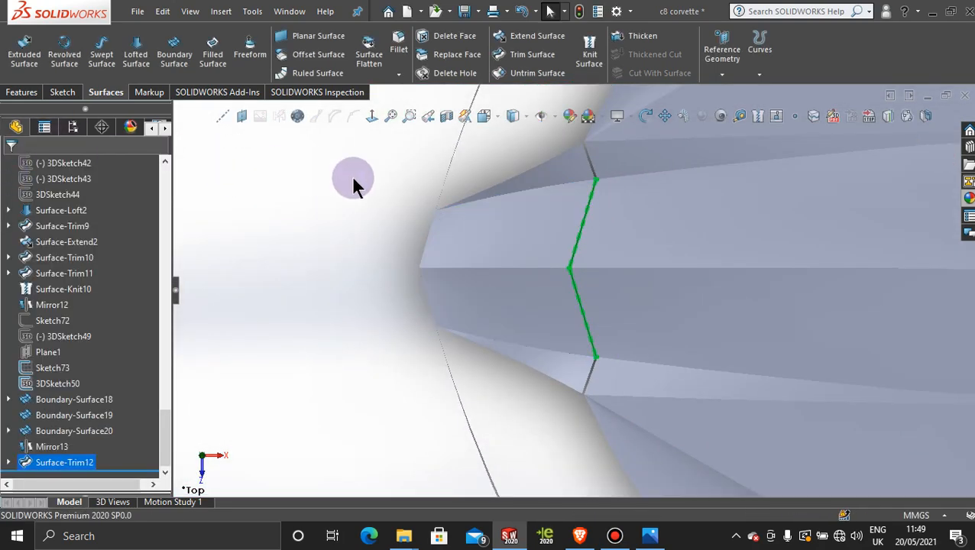
# Examine the trimmed gap between hood and nose where it meets the gap in the adjacent side panel.
pyautogui.scroll(-6, 570, 196)
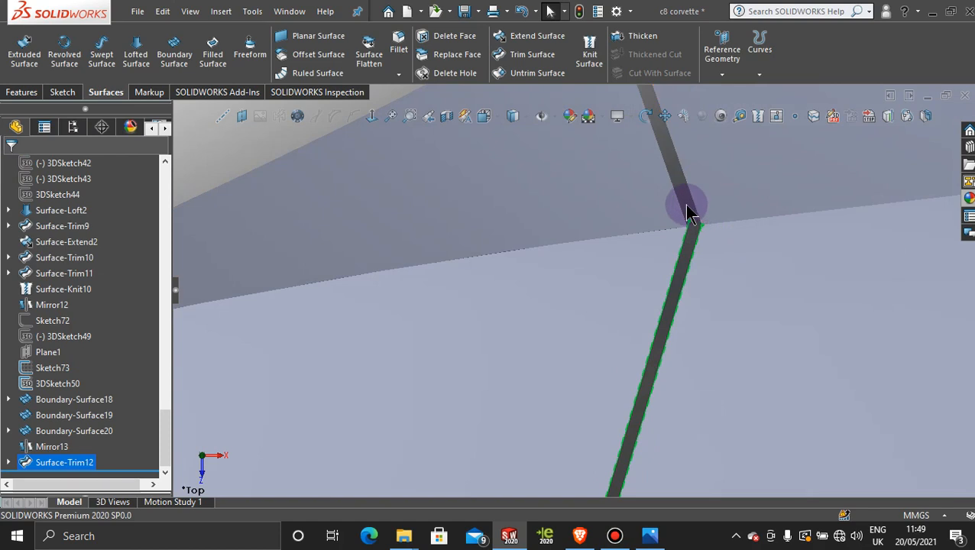
pyautogui.press('Escape')
pyautogui.scroll(-4, 685, 222)
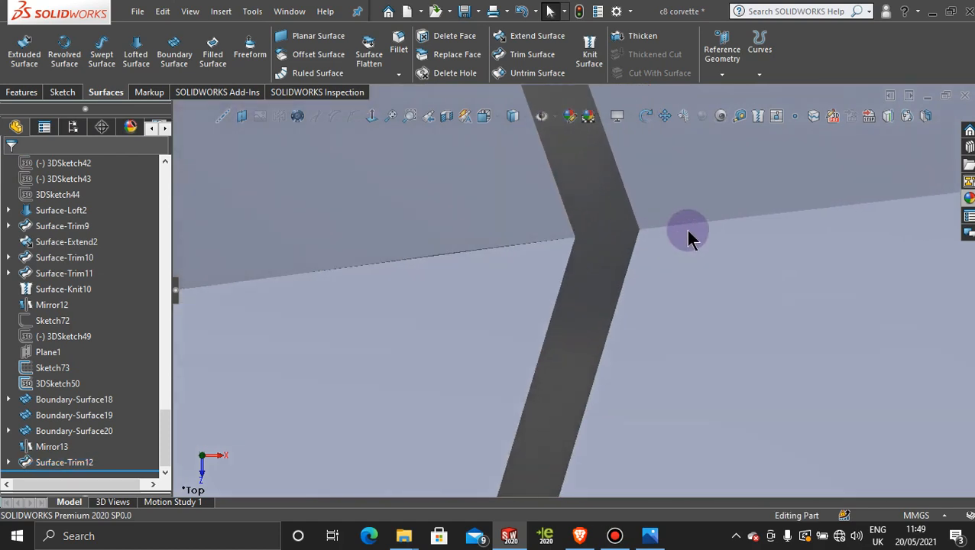
pyautogui.scroll(-1, 687, 230)
pyautogui.scroll(-5, 500, 261)
pyautogui.scroll(-4, 658, 243)
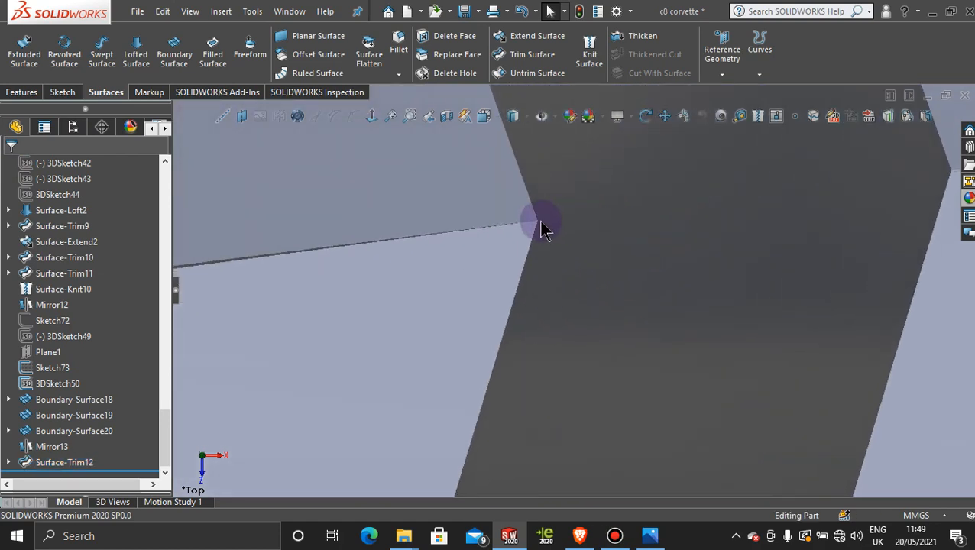
pyautogui.scroll(6, 615, 312)
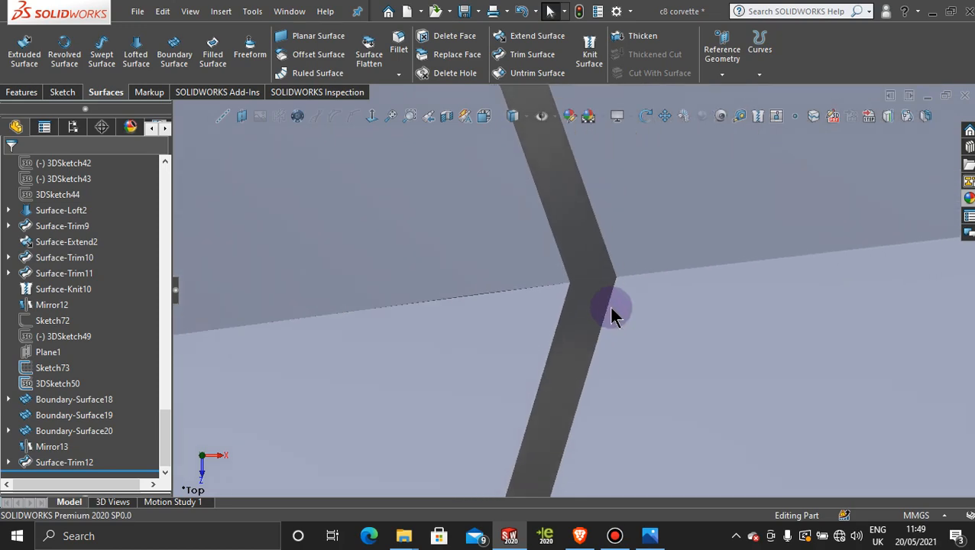
pyautogui.scroll(8, 609, 310)
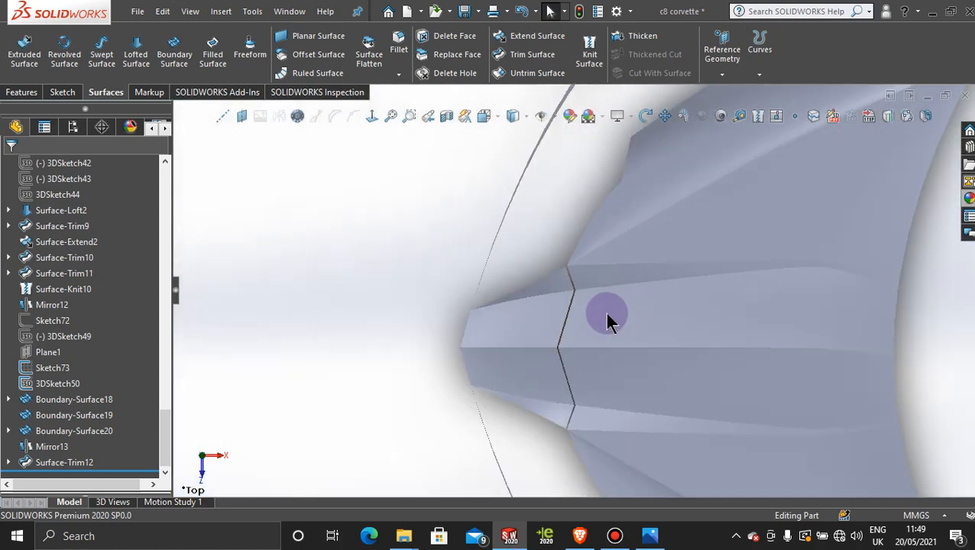
# Knit the lower front bumper surface, the hood and fender body, and the mirrored bumper surface into one surface.
pyautogui.scroll(10, 569, 311)
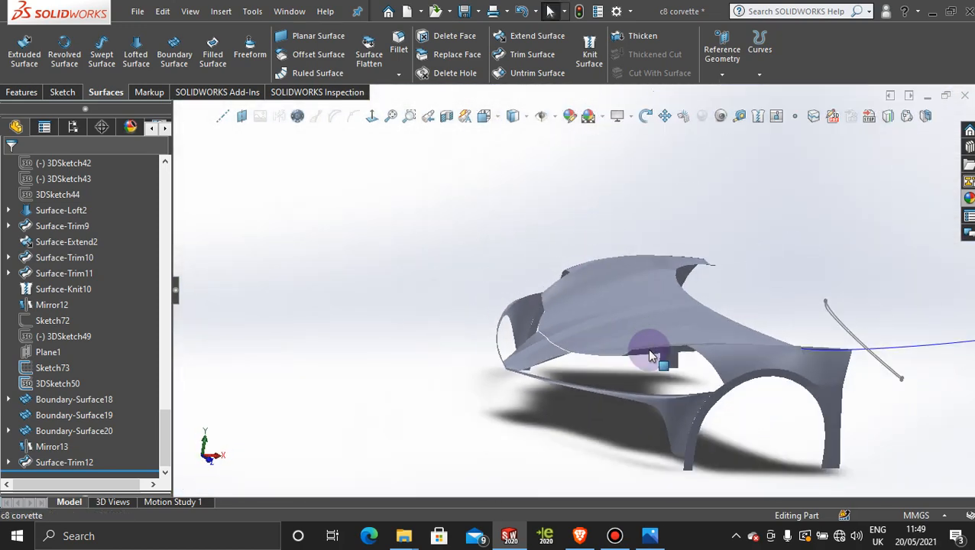
pyautogui.moveTo(628, 419)
pyautogui.mouseDown(button='middle')
pyautogui.moveTo(609, 374)
pyautogui.moveTo(641, 402)
pyautogui.moveTo(636, 420)
pyautogui.mouseUp(button='middle')
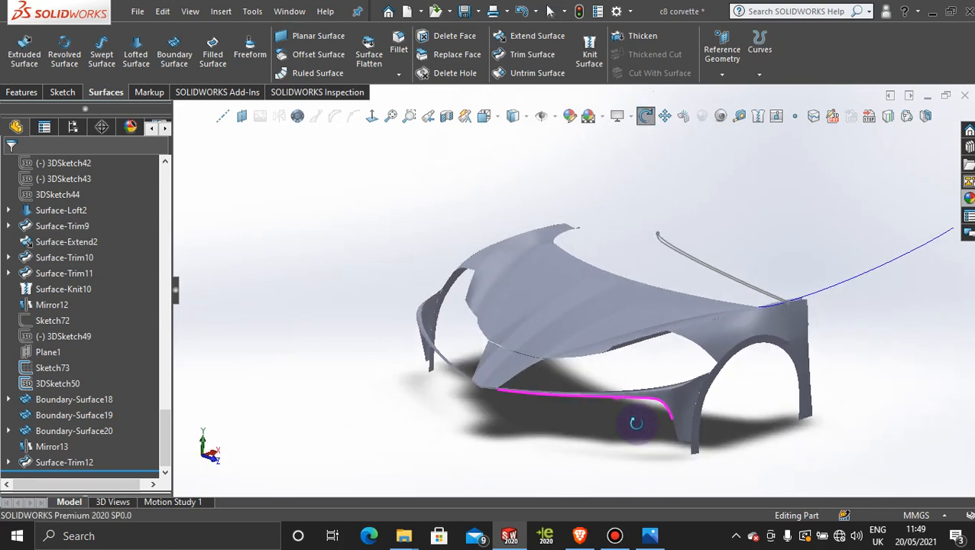
pyautogui.scroll(-4, 637, 432)
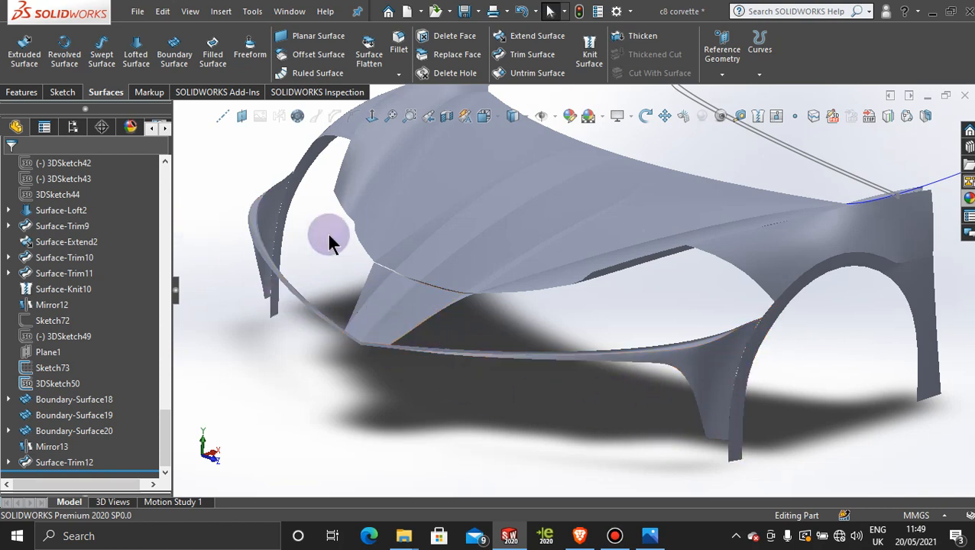
pyautogui.moveTo(640, 430)
pyautogui.mouseDown(button='middle')
pyautogui.moveTo(607, 415)
pyautogui.moveTo(623, 423)
pyautogui.mouseUp(button='middle')
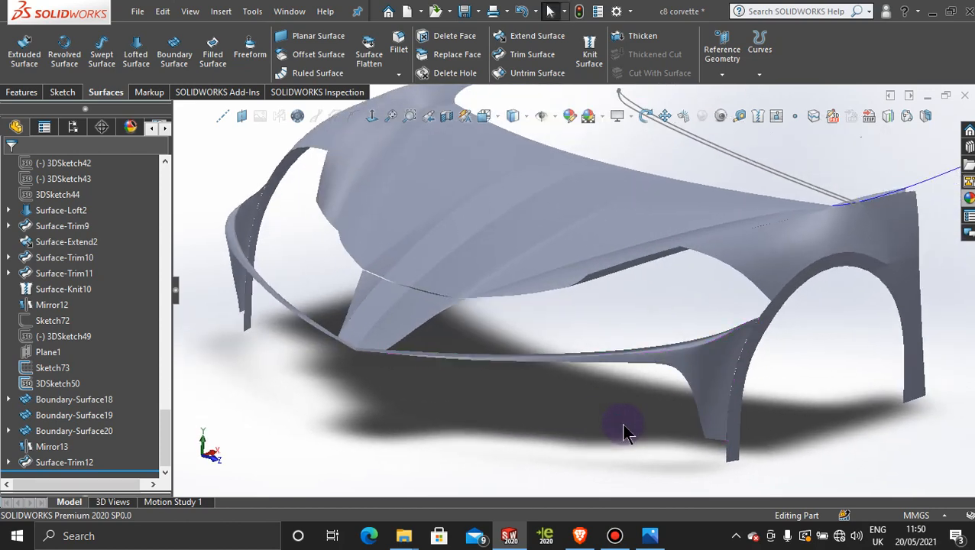
pyautogui.click(589, 51)
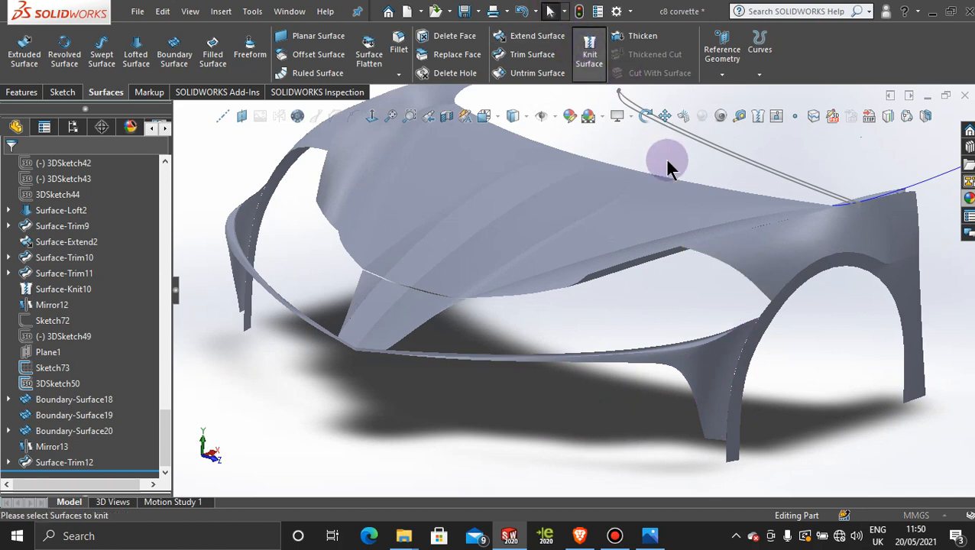
pyautogui.click(746, 368)
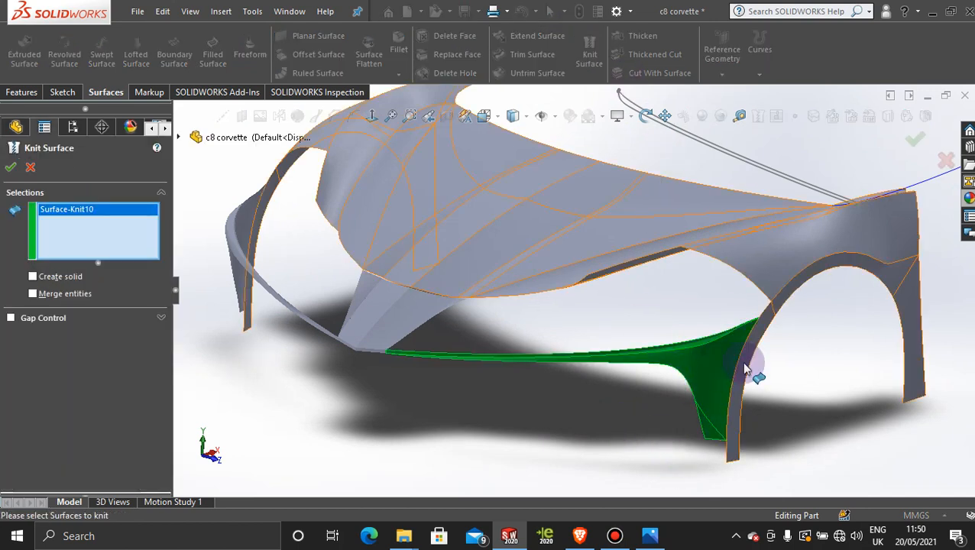
pyautogui.click(745, 368)
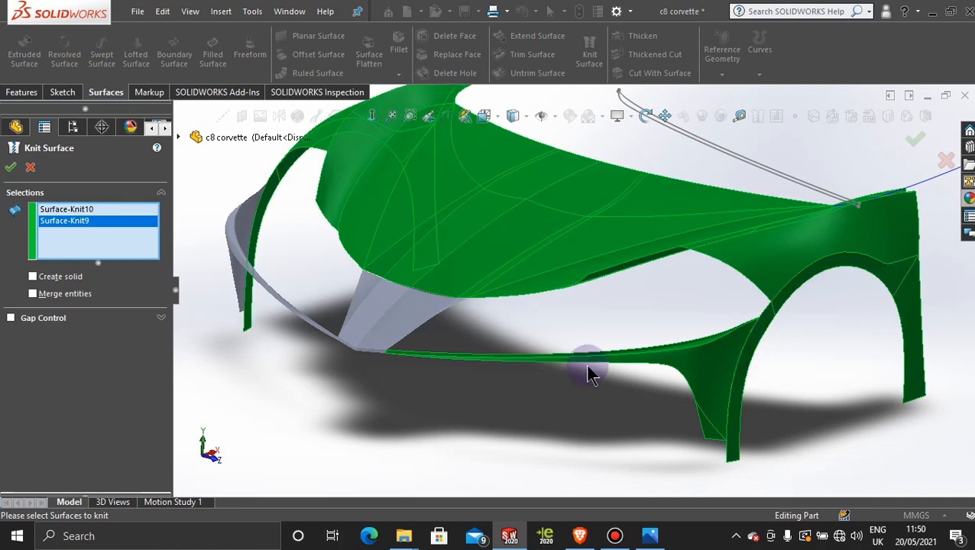
pyautogui.click(234, 250)
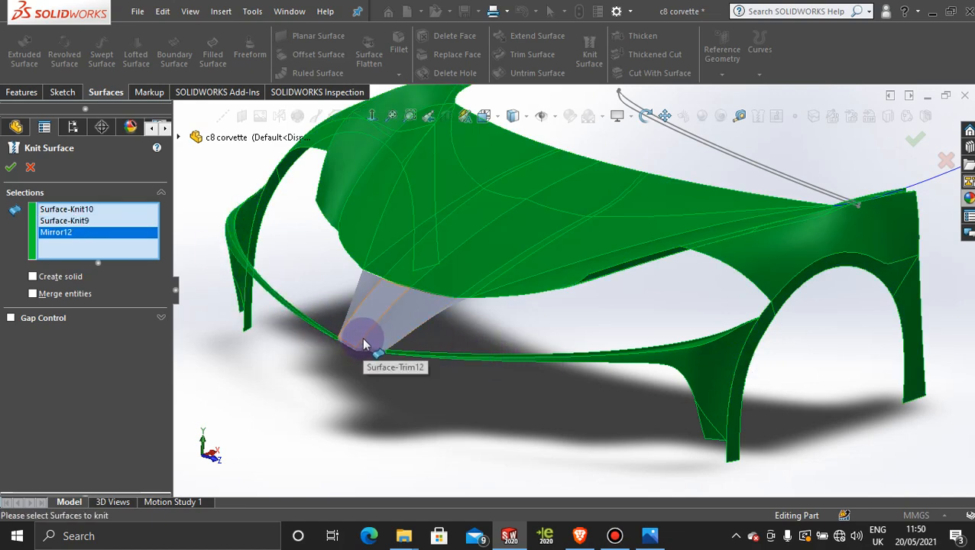
pyautogui.click(11, 166)
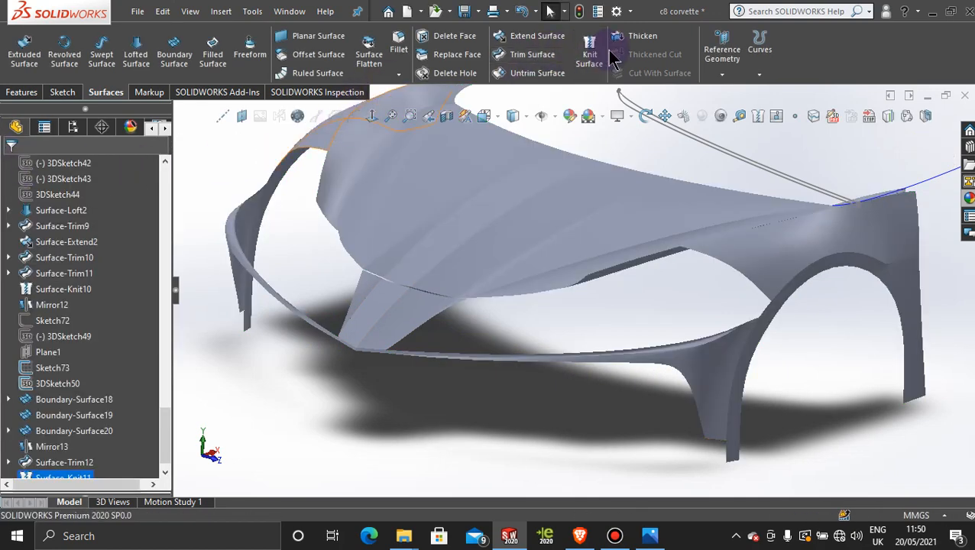
# Knit the front body surface with the two centre nose panels, the two side nose panels and the narrow strips along the nose tip.
pyautogui.click(604, 61)
pyautogui.click(401, 316)
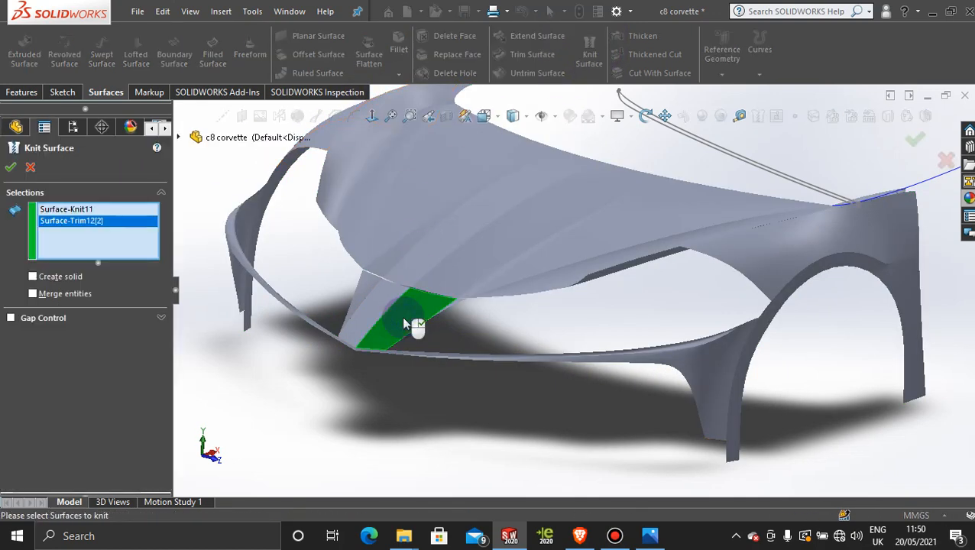
pyautogui.click(372, 310)
pyautogui.click(367, 289)
pyautogui.moveTo(370, 291); pyautogui.dragTo(436, 342, button='middle')
pyautogui.click(449, 304)
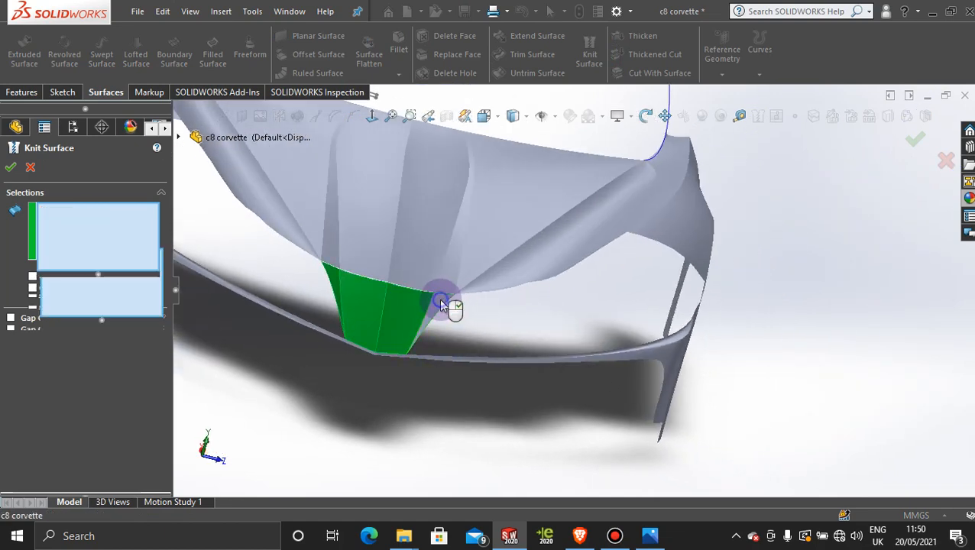
pyautogui.click(392, 359)
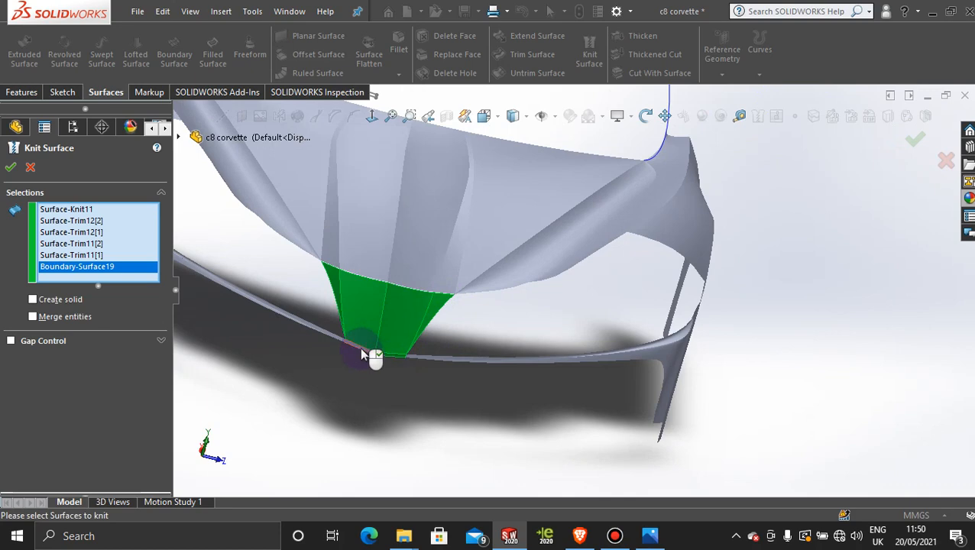
pyautogui.click(366, 353)
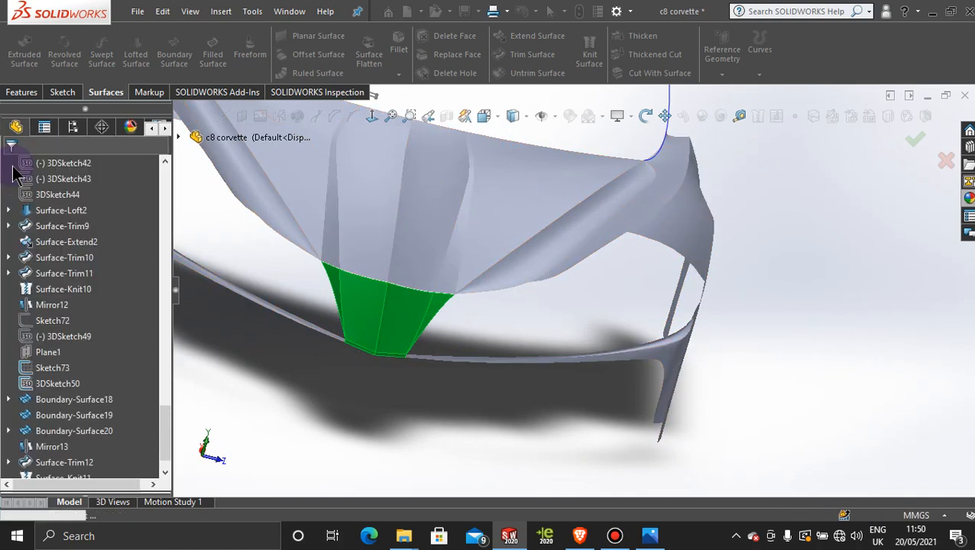
# Examine the knitted nose and hood gap from several angles and compare the front with the red Corvette reference picture in Photos.
pyautogui.moveTo(446, 335); pyautogui.dragTo(417, 338, button='middle')
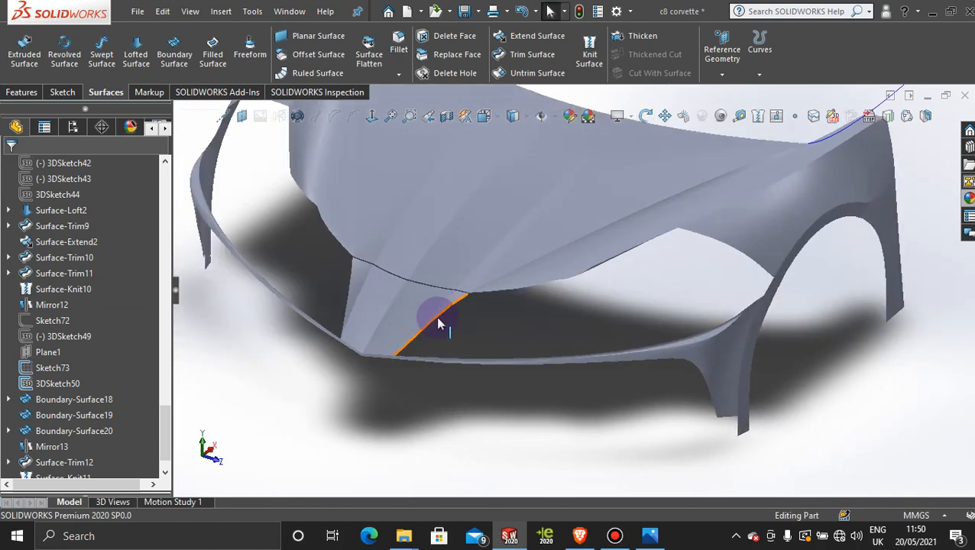
pyautogui.scroll(4, 436, 318)
pyautogui.scroll(-4, 436, 318)
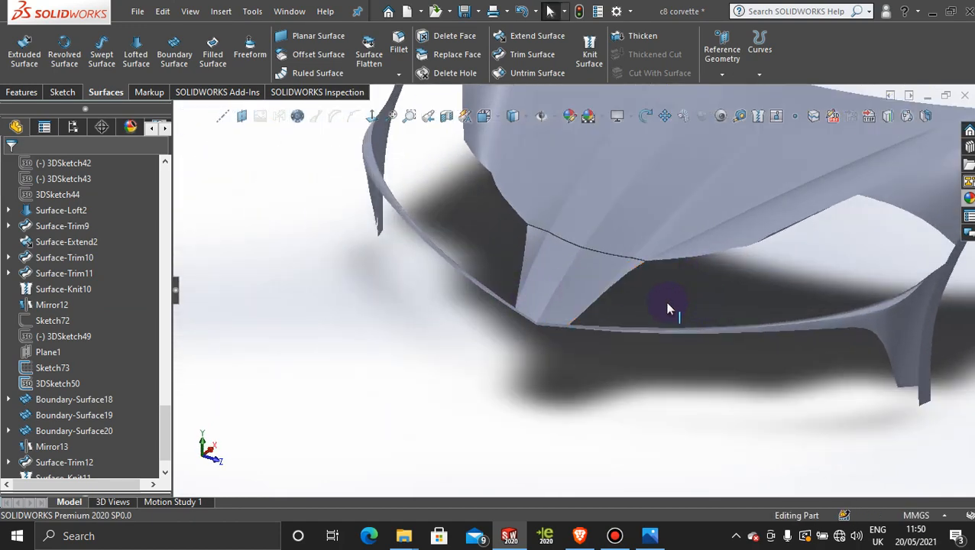
pyautogui.moveTo(654, 311); pyautogui.dragTo(607, 274, button='middle')
pyautogui.scroll(-4, 597, 295)
pyautogui.scroll(3, 598, 295)
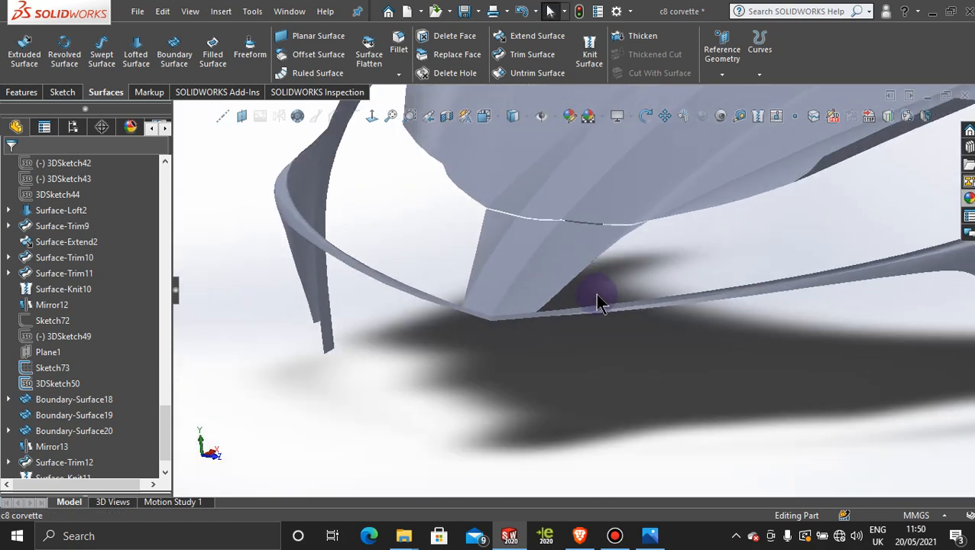
pyautogui.moveTo(588, 363)
pyautogui.mouseDown(button='middle')
pyautogui.moveTo(577, 332)
pyautogui.moveTo(578, 359)
pyautogui.mouseUp(button='middle')
pyautogui.scroll(2, 584, 334)
pyautogui.scroll(-3, 611, 273)
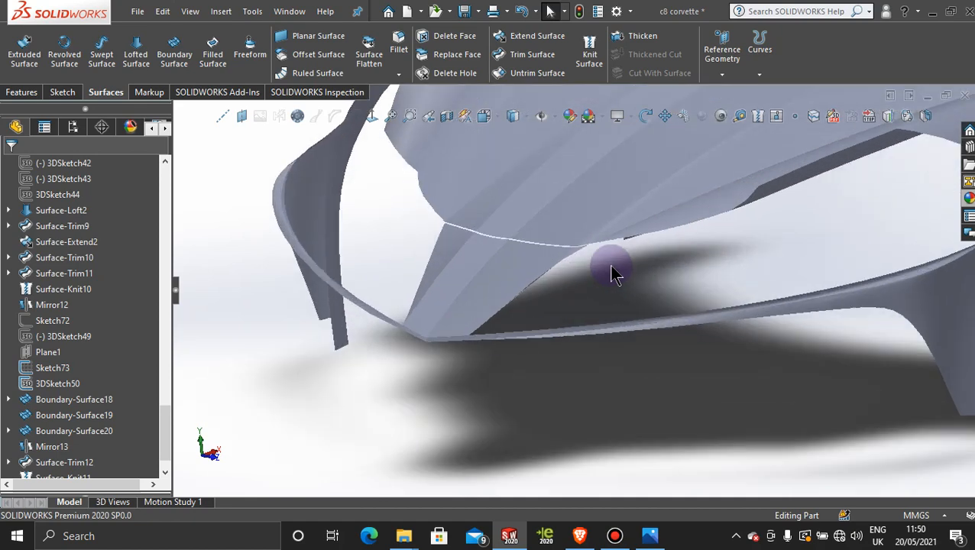
pyautogui.moveTo(605, 279); pyautogui.dragTo(609, 277, button='middle')
pyautogui.scroll(2, 608, 282)
pyautogui.scroll(-1, 657, 246)
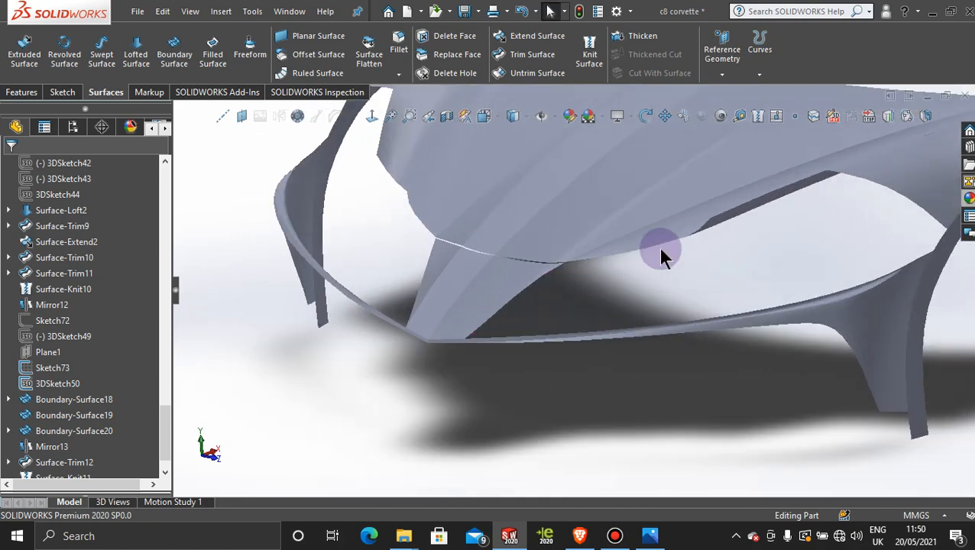
pyautogui.click(649, 535)
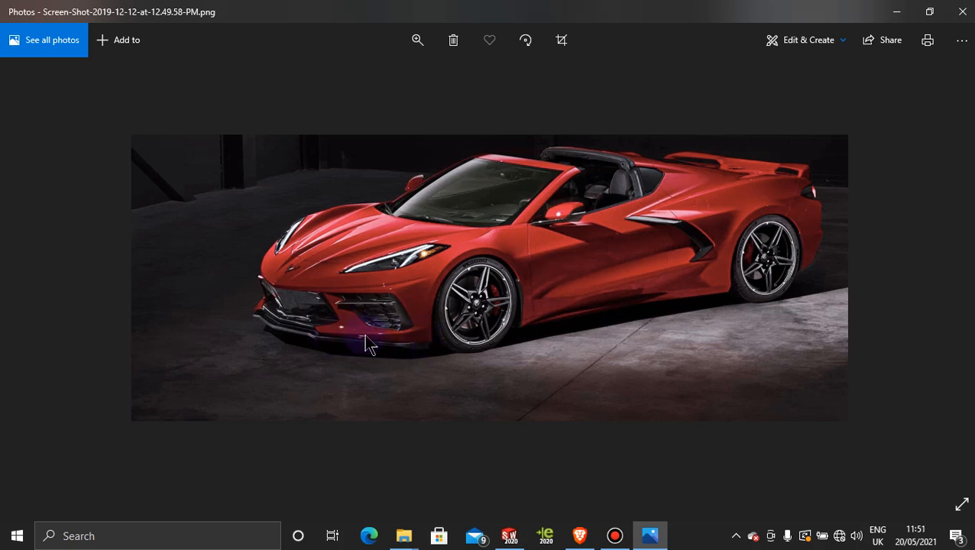
pyautogui.click(897, 12)
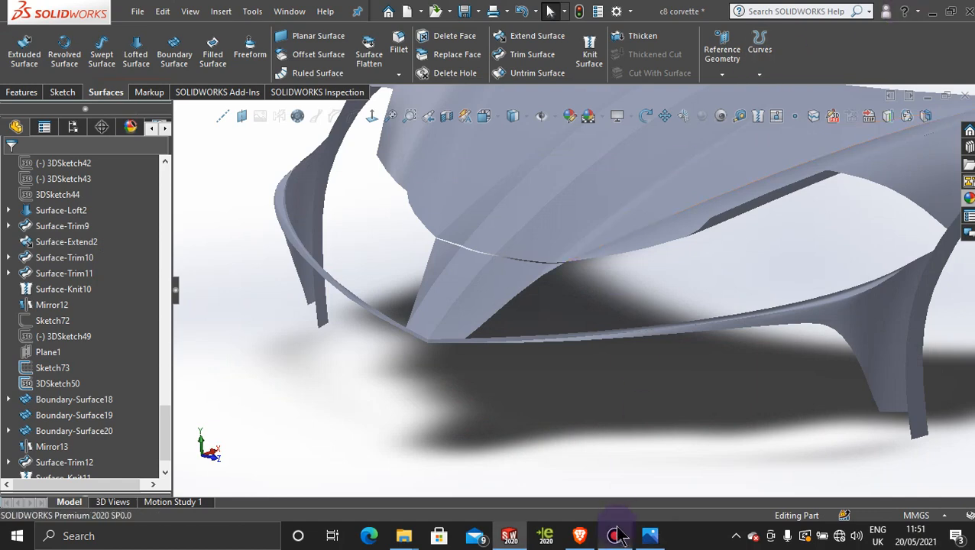
pyautogui.click(615, 534)
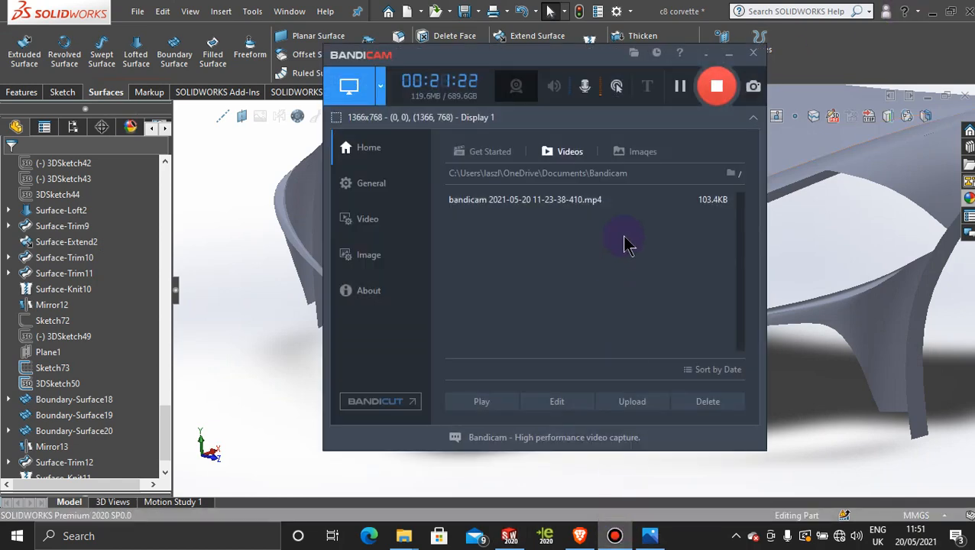